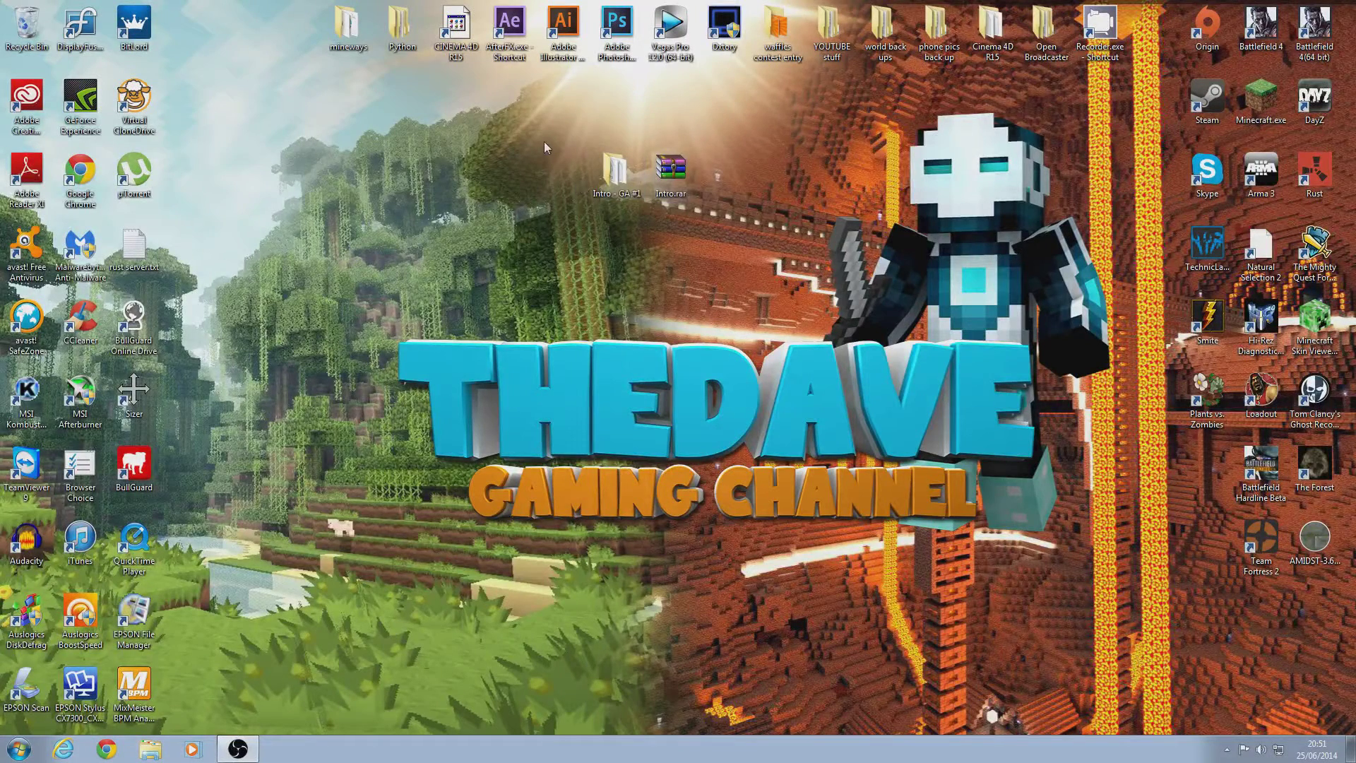
Step: Leave Intro.rar unextracted and open the Intro - GA #1 folder from the desktop
{"action": "left_click_drag", "start_coordinate": [546, 129], "coordinate": [756, 205]}
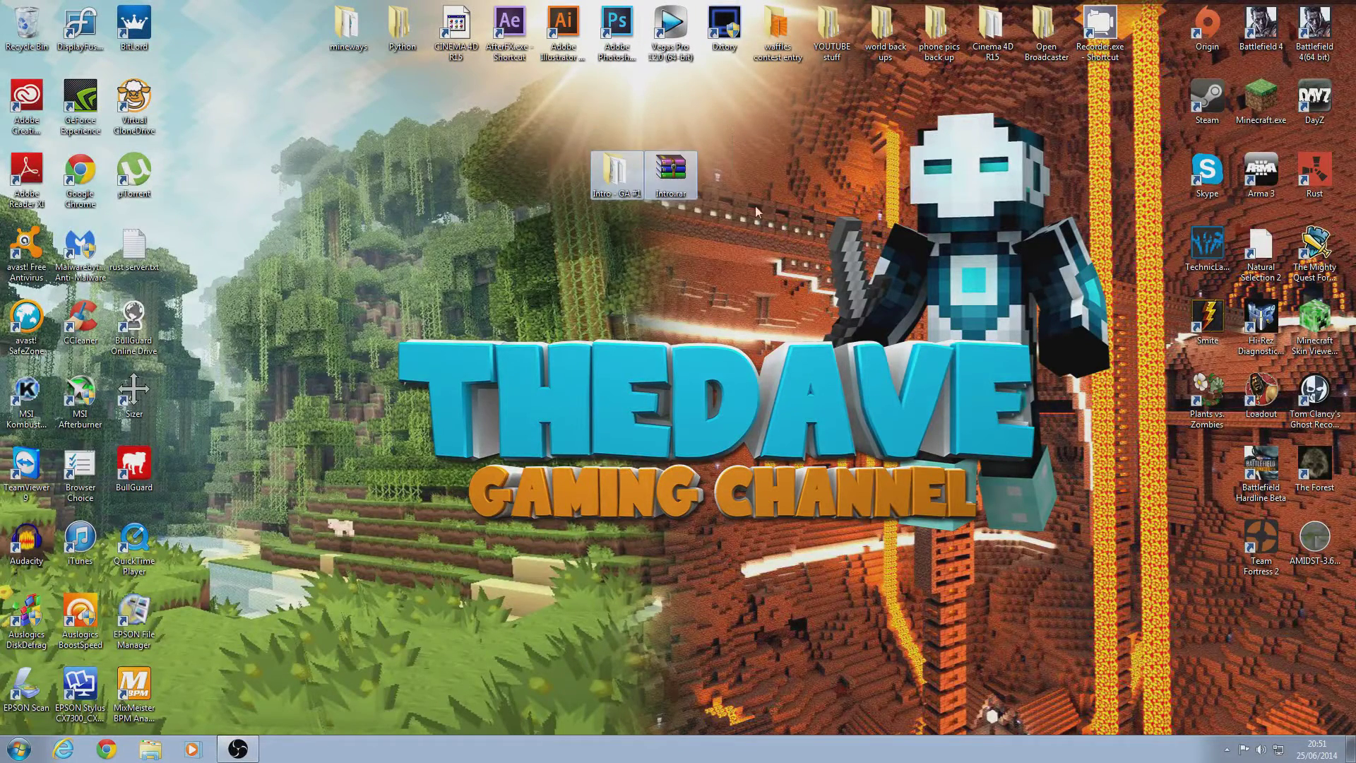
{"action": "left_click", "coordinate": [519, 153]}
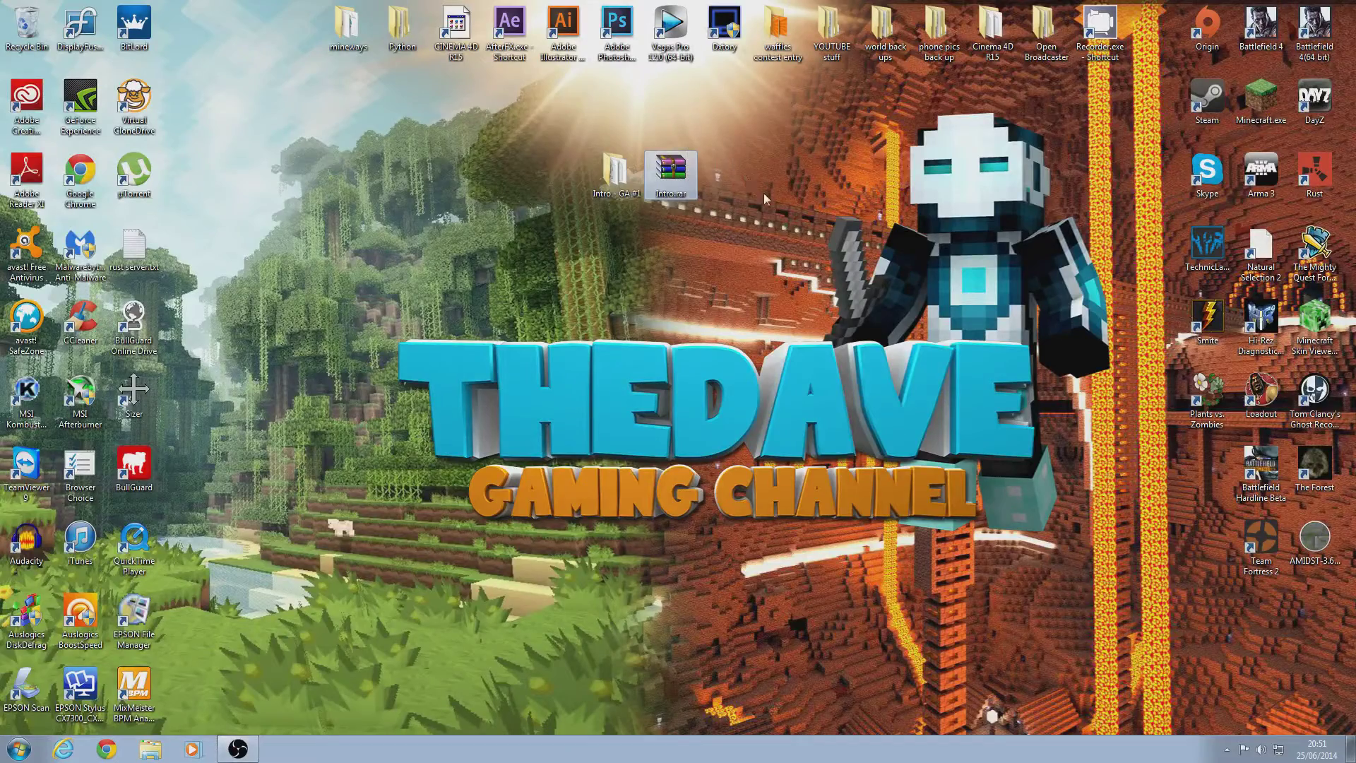
{"action": "left_click_drag", "start_coordinate": [710, 178], "coordinate": [740, 236]}
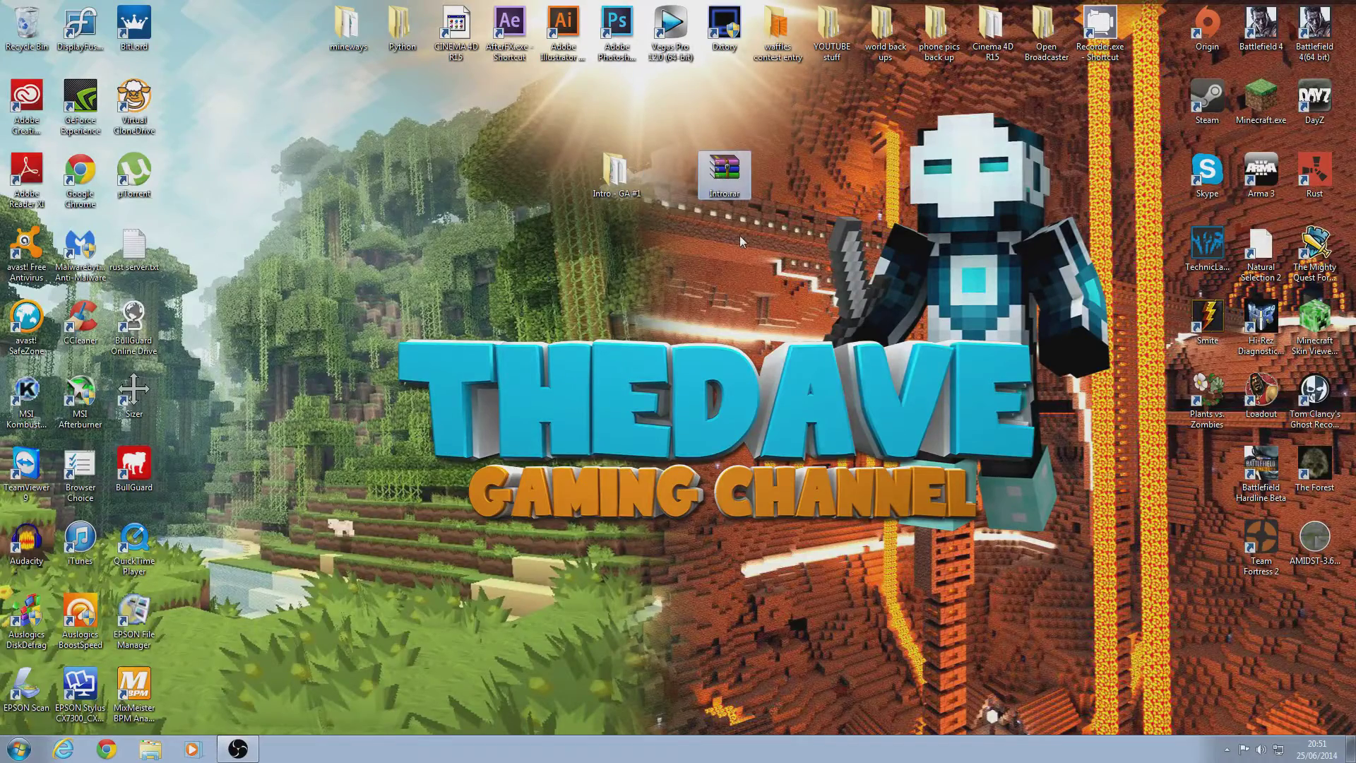
{"action": "right_click", "coordinate": [722, 184]}
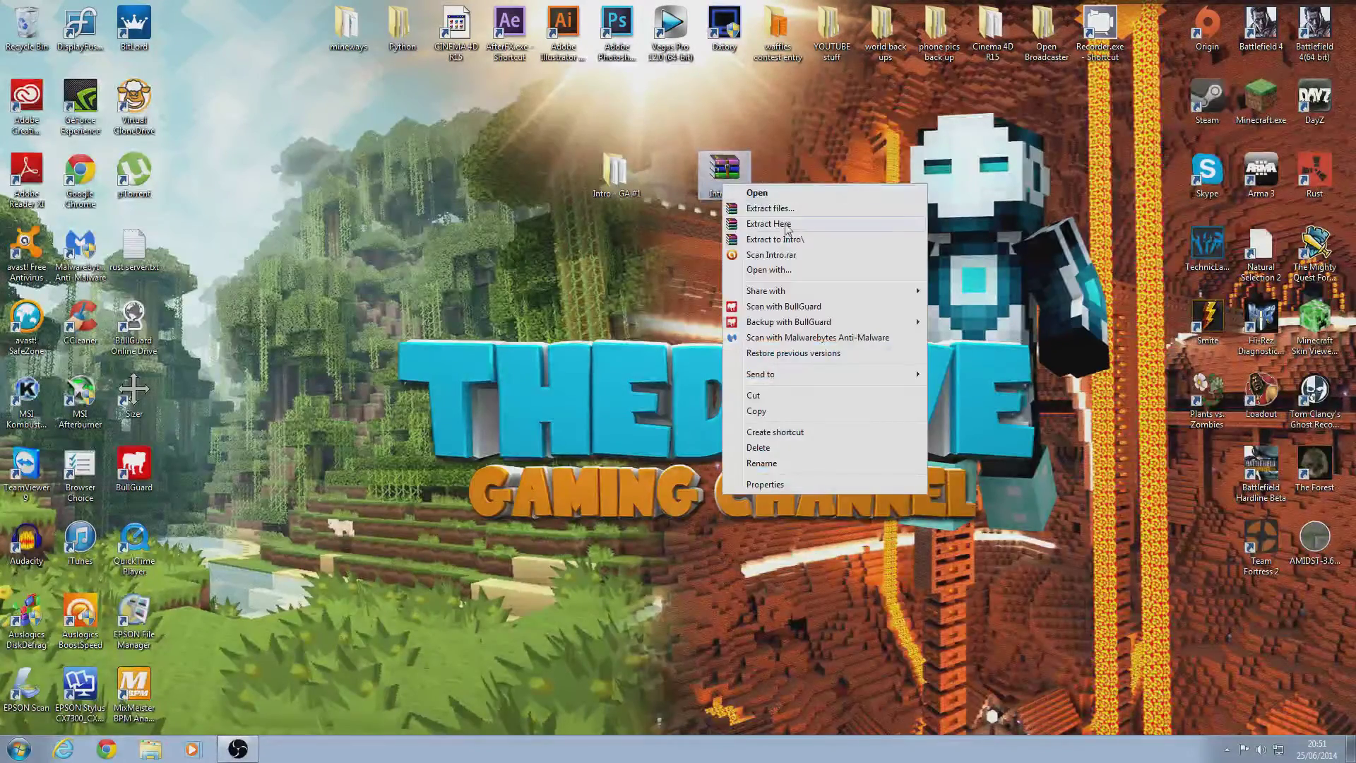
{"action": "left_click", "coordinate": [656, 227]}
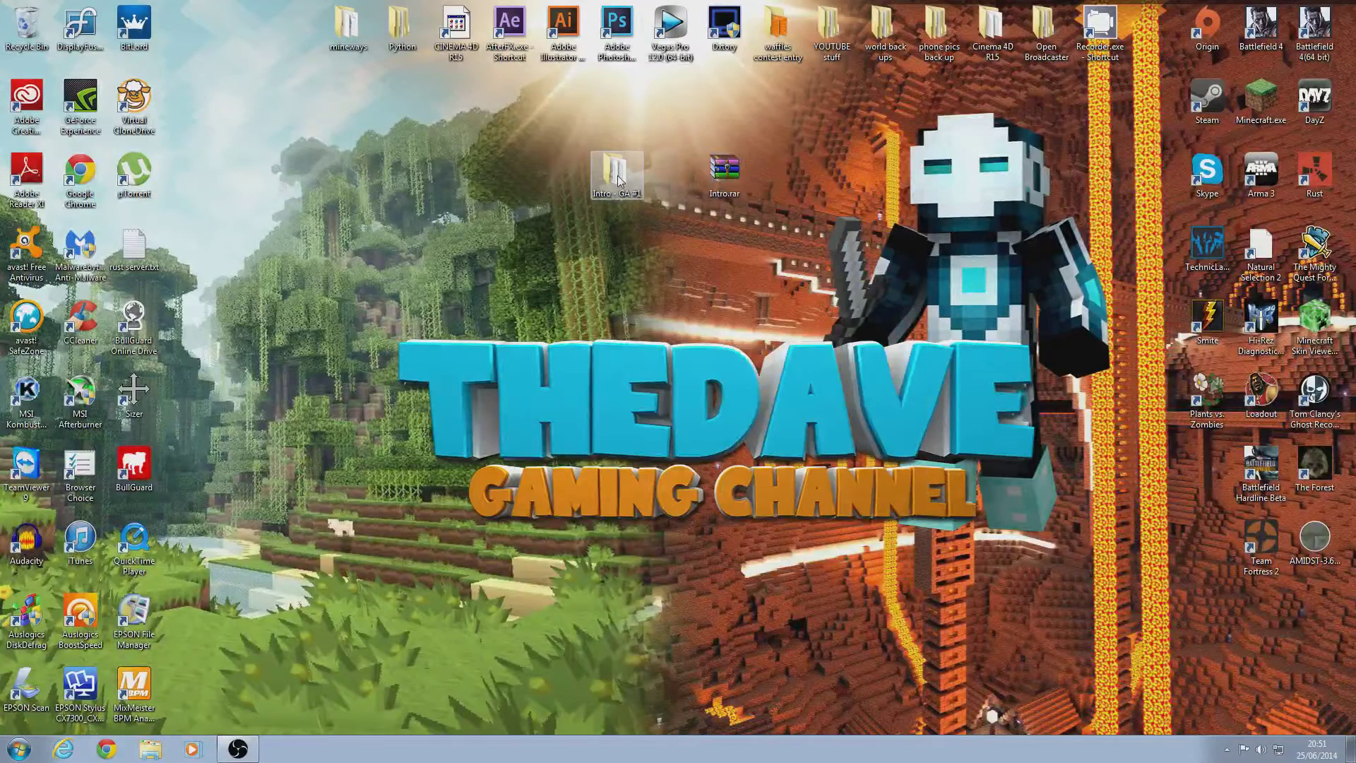
{"action": "double_click", "coordinate": [618, 177]}
{"action": "left_click_drag", "start_coordinate": [886, 52], "coordinate": [679, 37]}
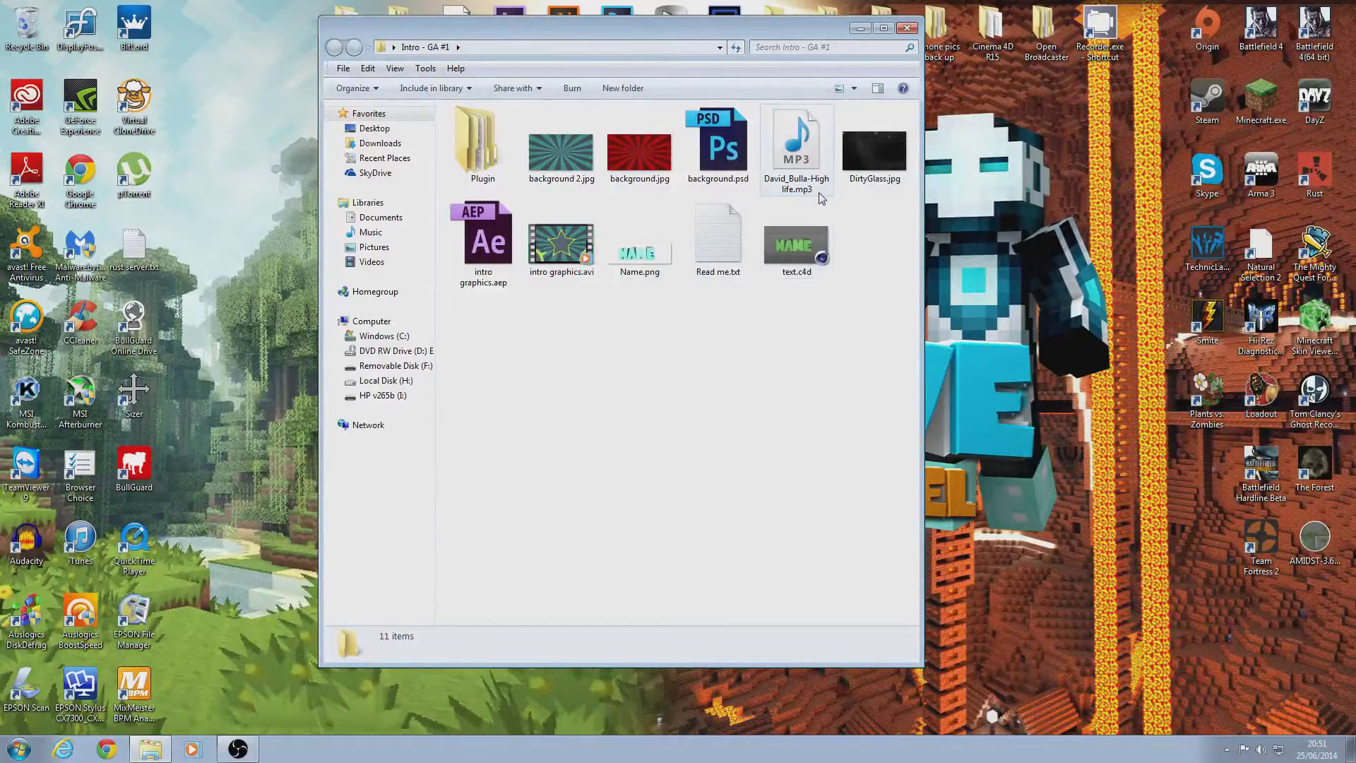
{"action": "double_click", "coordinate": [643, 260]}
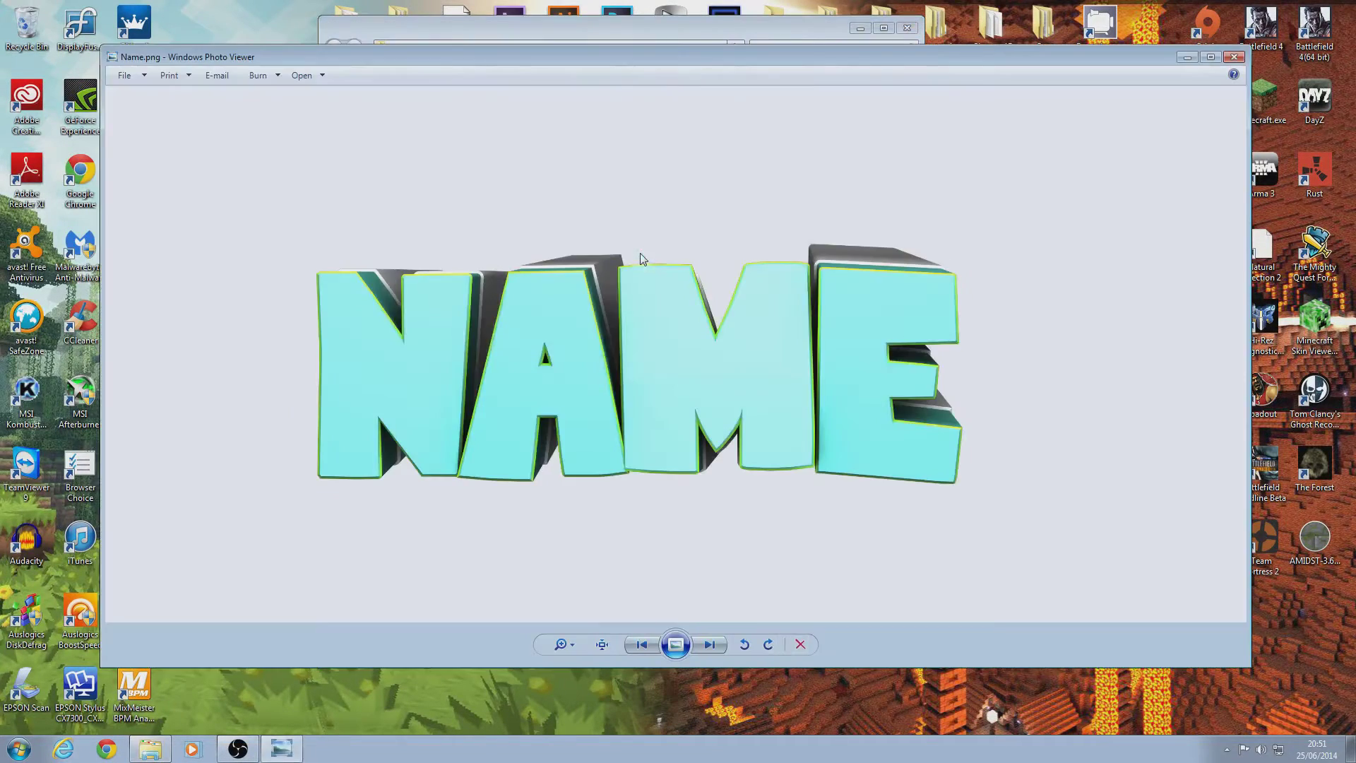
{"action": "left_click", "coordinate": [1235, 57]}
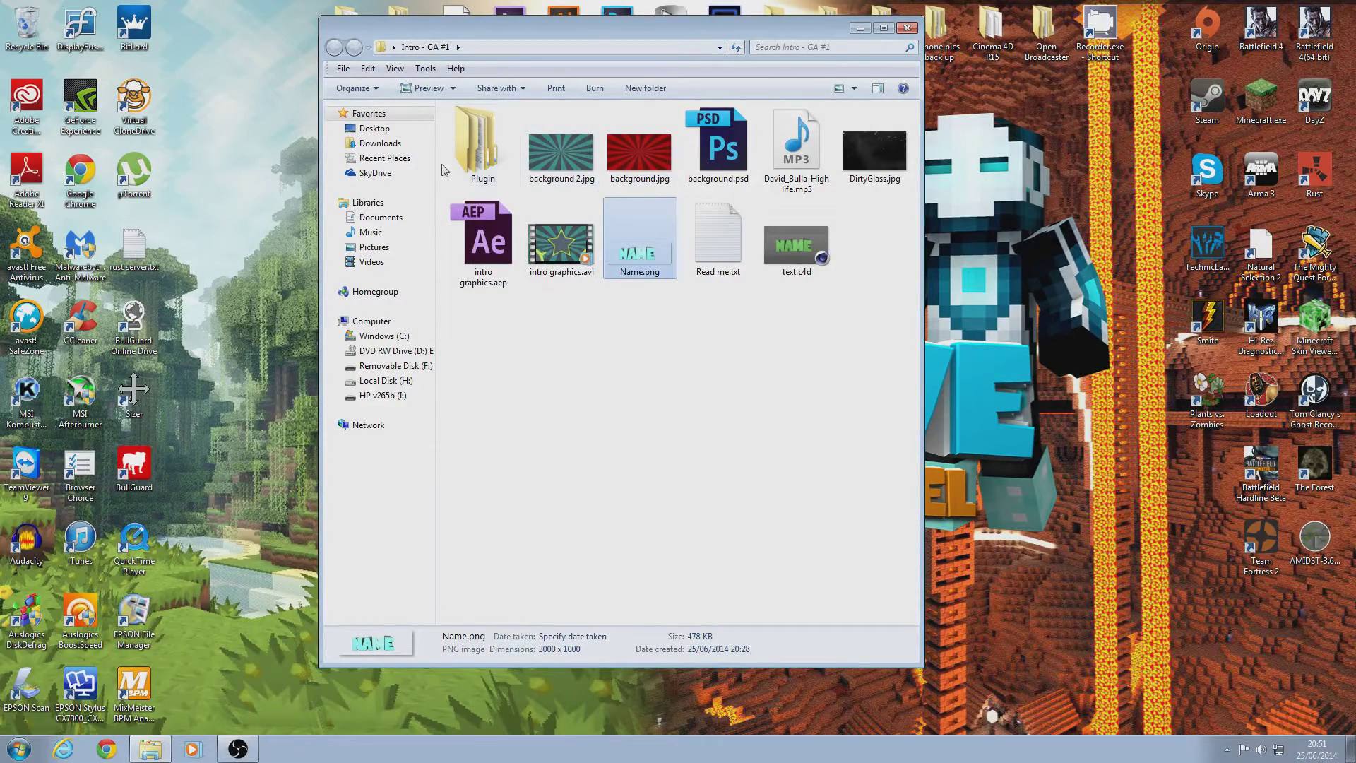
Step: Open the Plugin > Syncronizer V3 Plugin folder inside the template folder
{"action": "left_click_drag", "start_coordinate": [552, 35], "coordinate": [834, 56]}
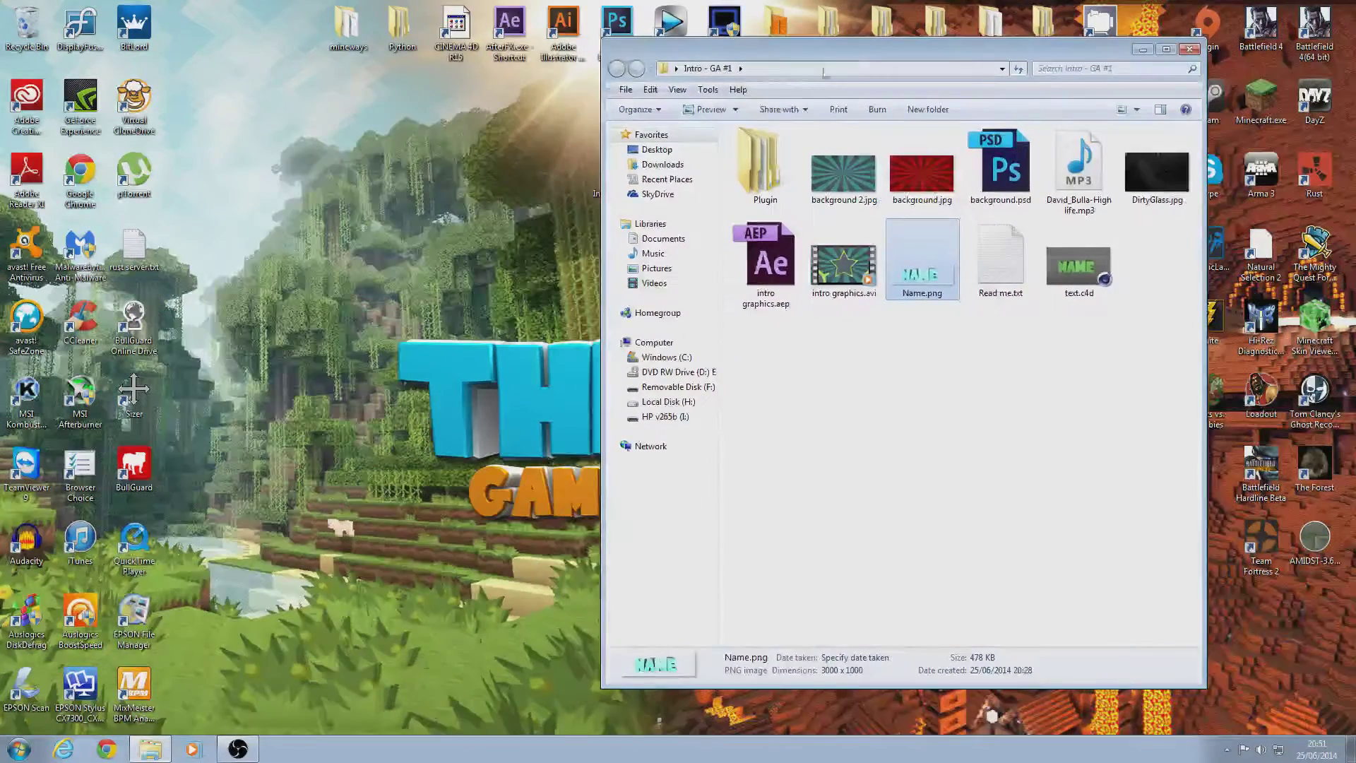
{"action": "double_click", "coordinate": [755, 163]}
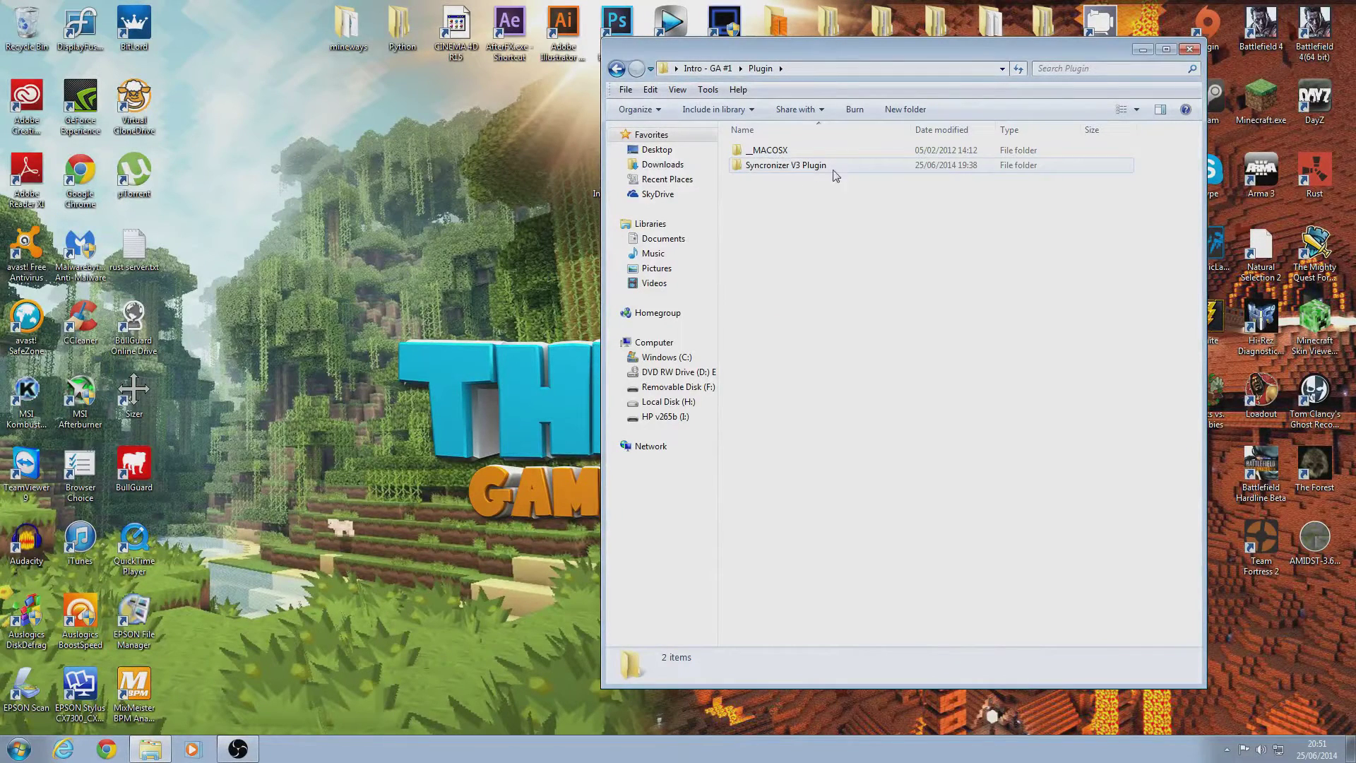
{"action": "double_click", "coordinate": [774, 166]}
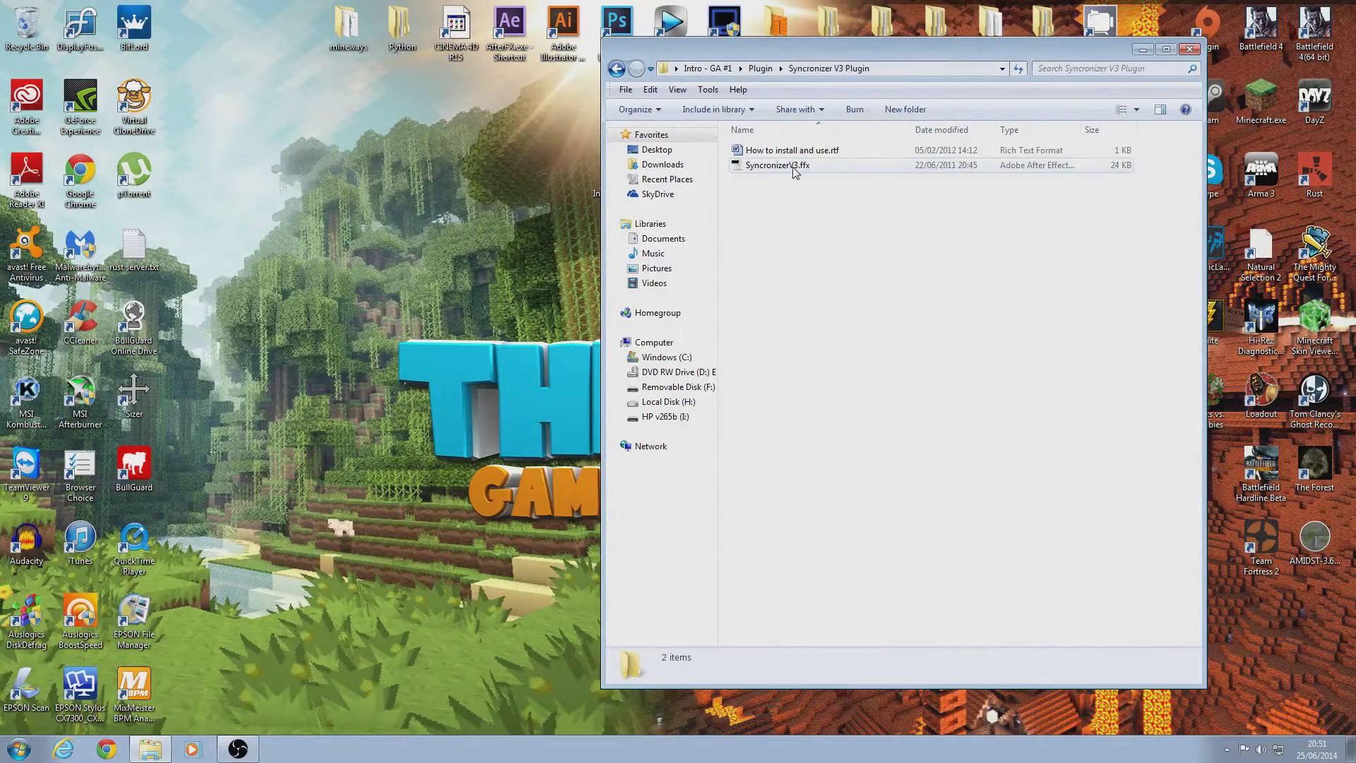
Step: Browse via Computer to C:\Program Files\Adobe\Adobe After Effects CC\Support Files\Presets
{"action": "left_click", "coordinate": [24, 751]}
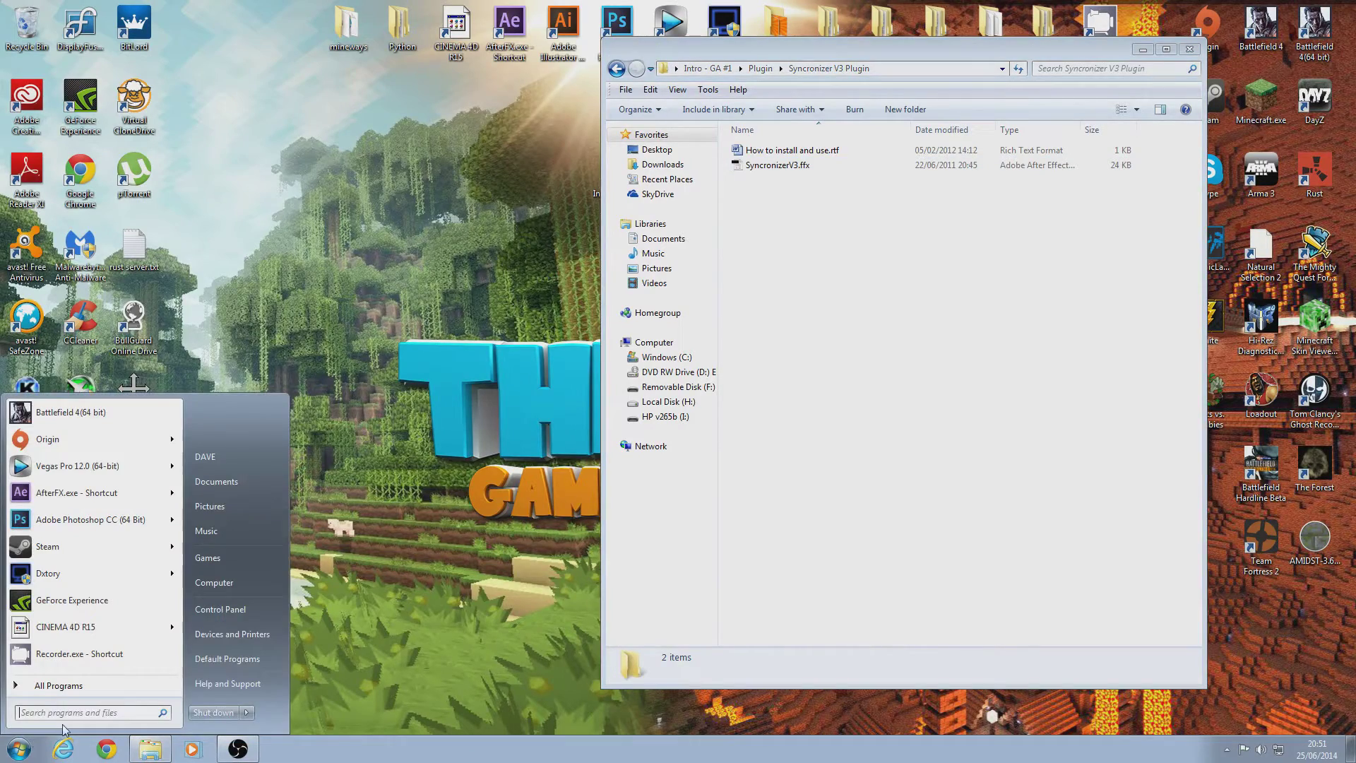
{"action": "left_click", "coordinate": [228, 591]}
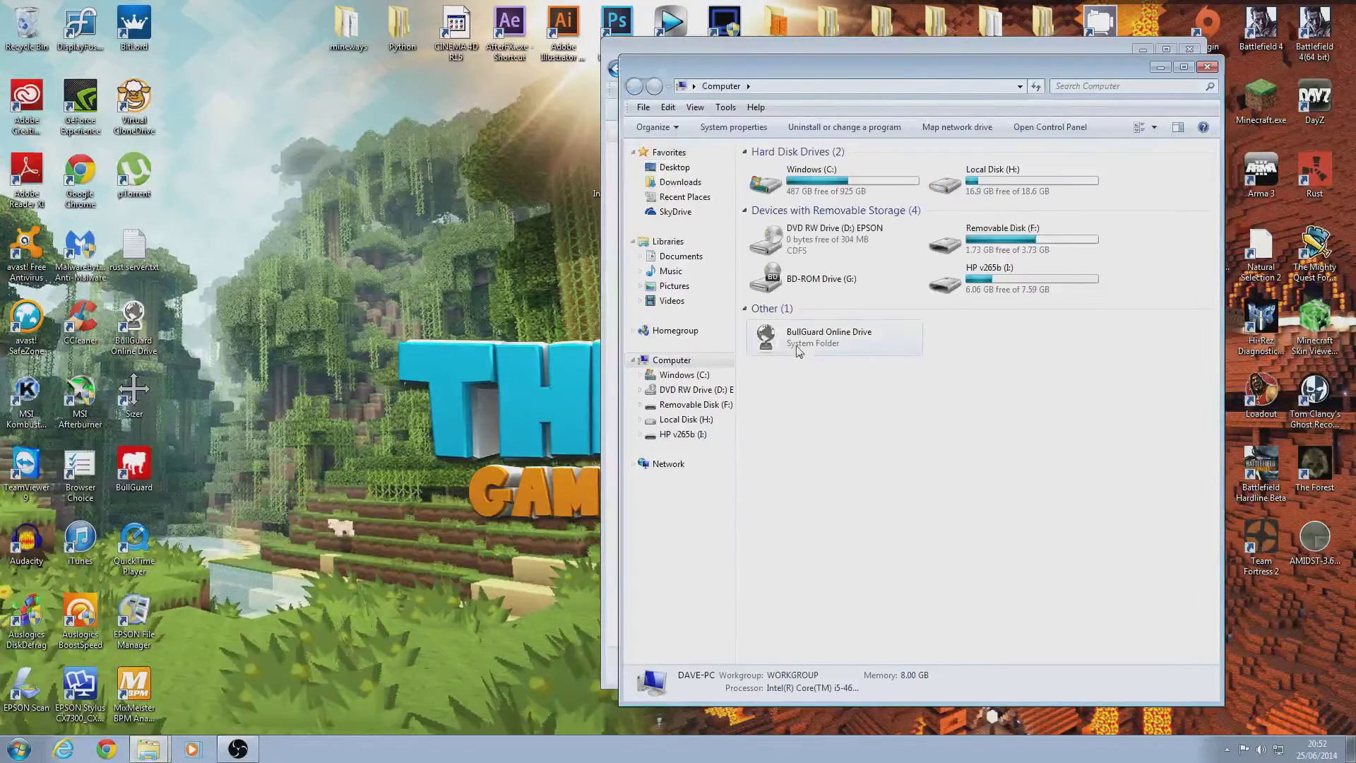
{"action": "double_click", "coordinate": [847, 189]}
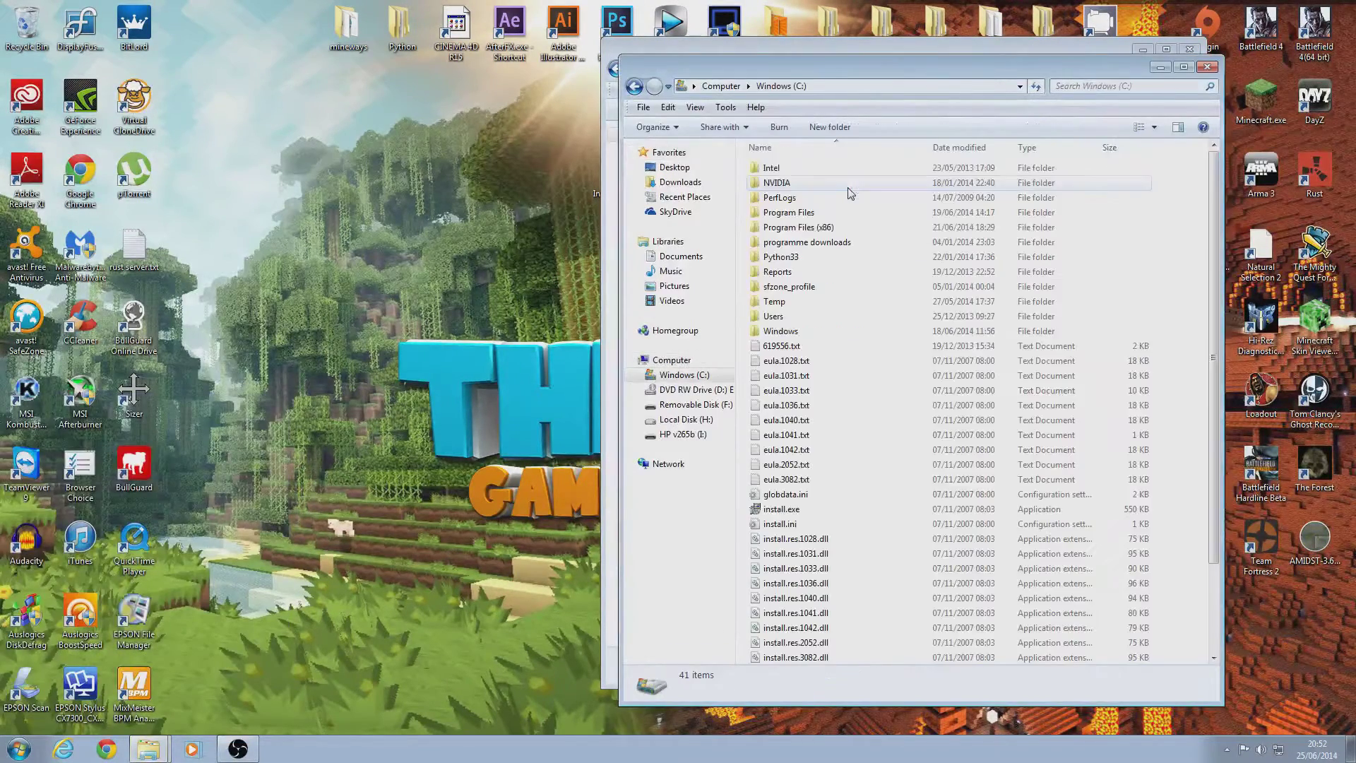
{"action": "double_click", "coordinate": [792, 213]}
{"action": "double_click", "coordinate": [792, 173]}
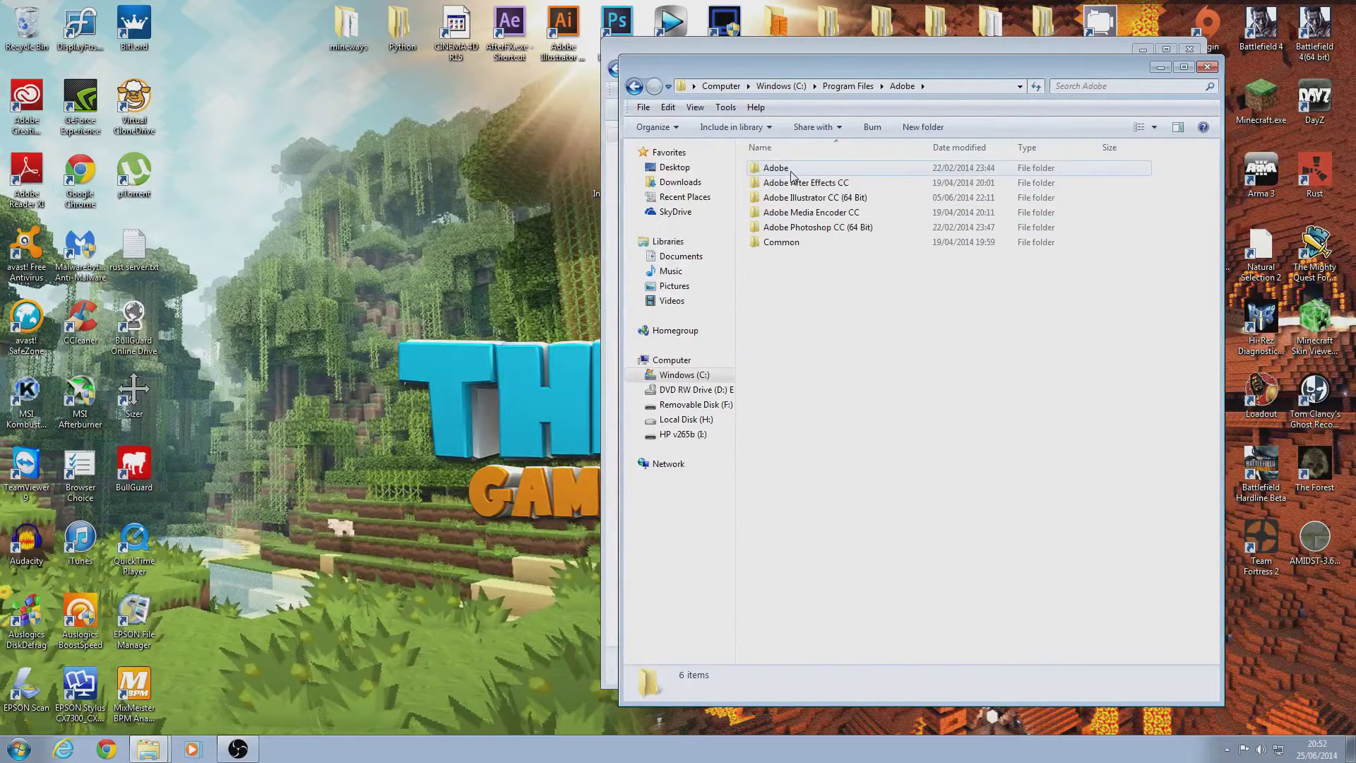
{"action": "double_click", "coordinate": [813, 185]}
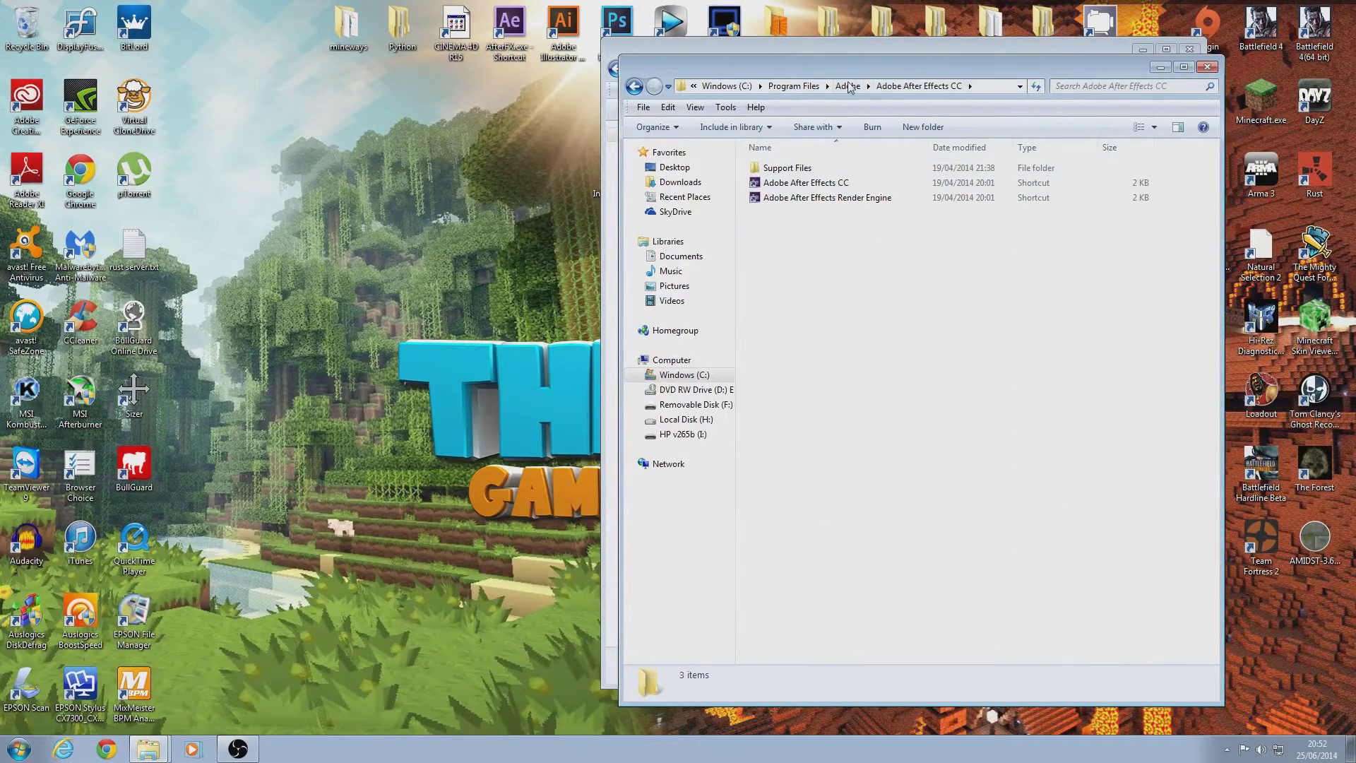
{"action": "left_click_drag", "start_coordinate": [861, 68], "coordinate": [239, 51]}
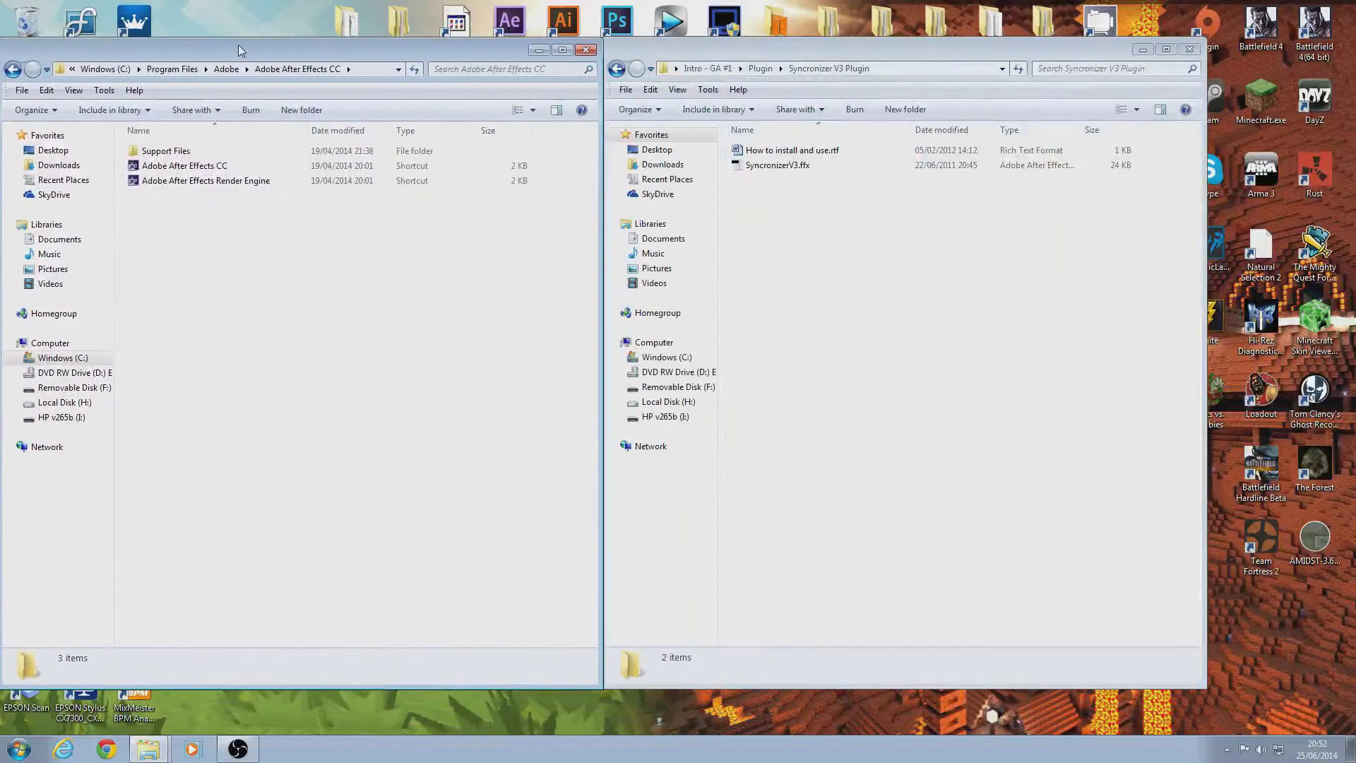
{"action": "double_click", "coordinate": [185, 151]}
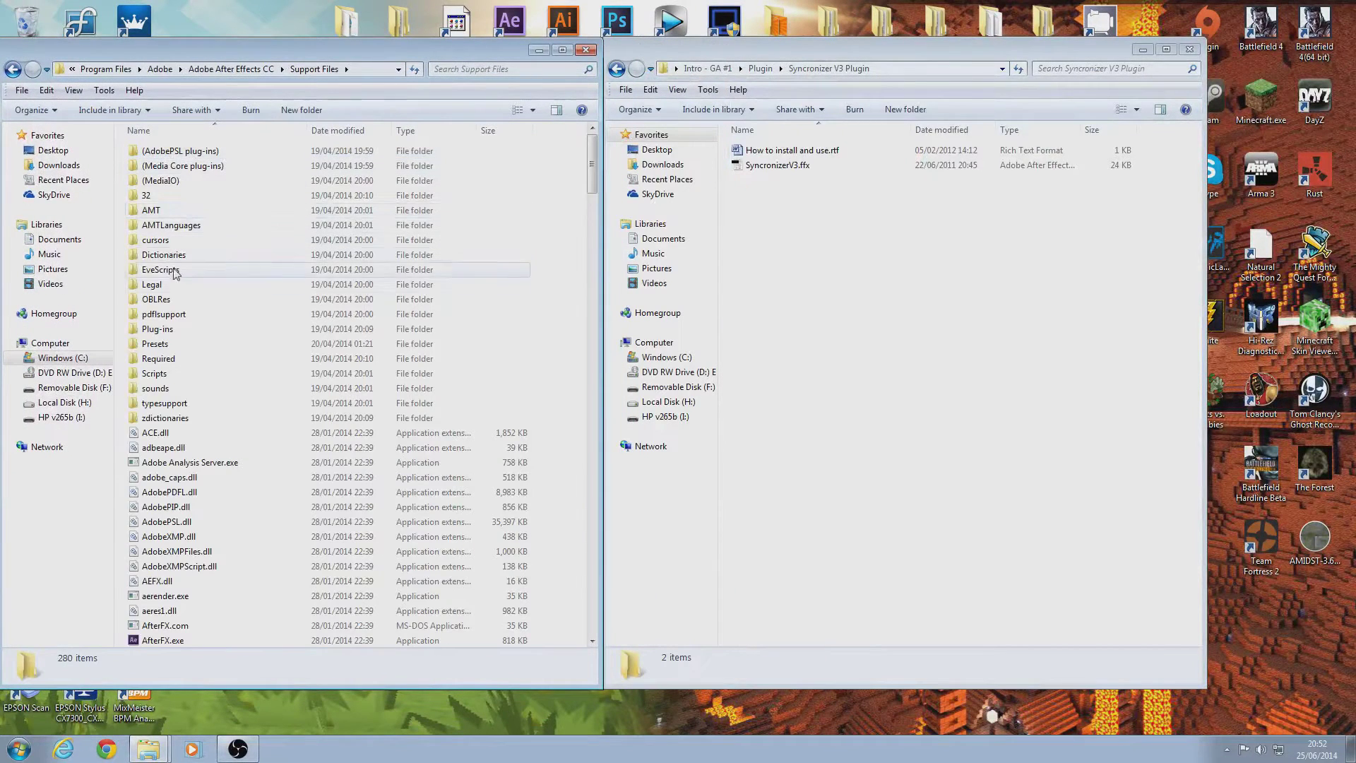
{"action": "double_click", "coordinate": [195, 343]}
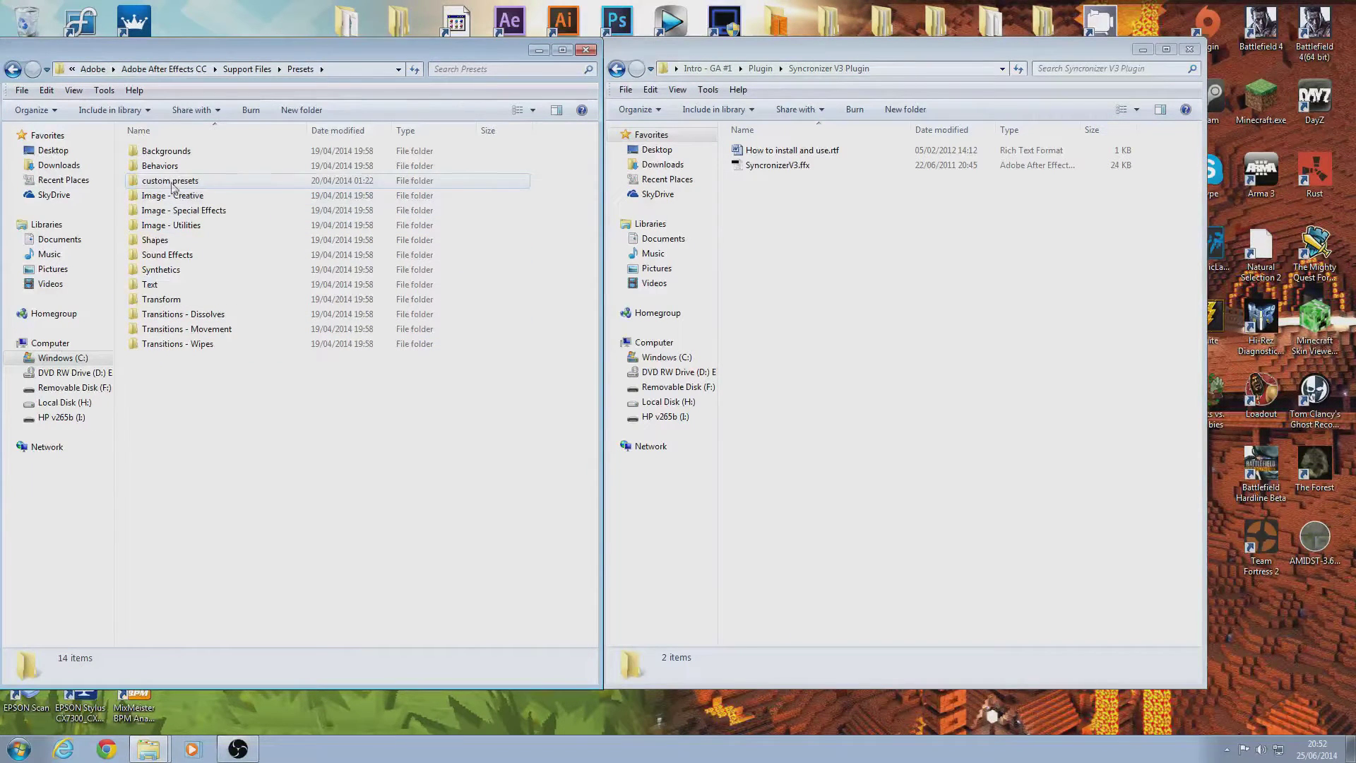
Step: Confirm the custom presets folder already holds SyncronizerV3.ffx, then close that window
{"action": "right_click", "coordinate": [216, 390]}
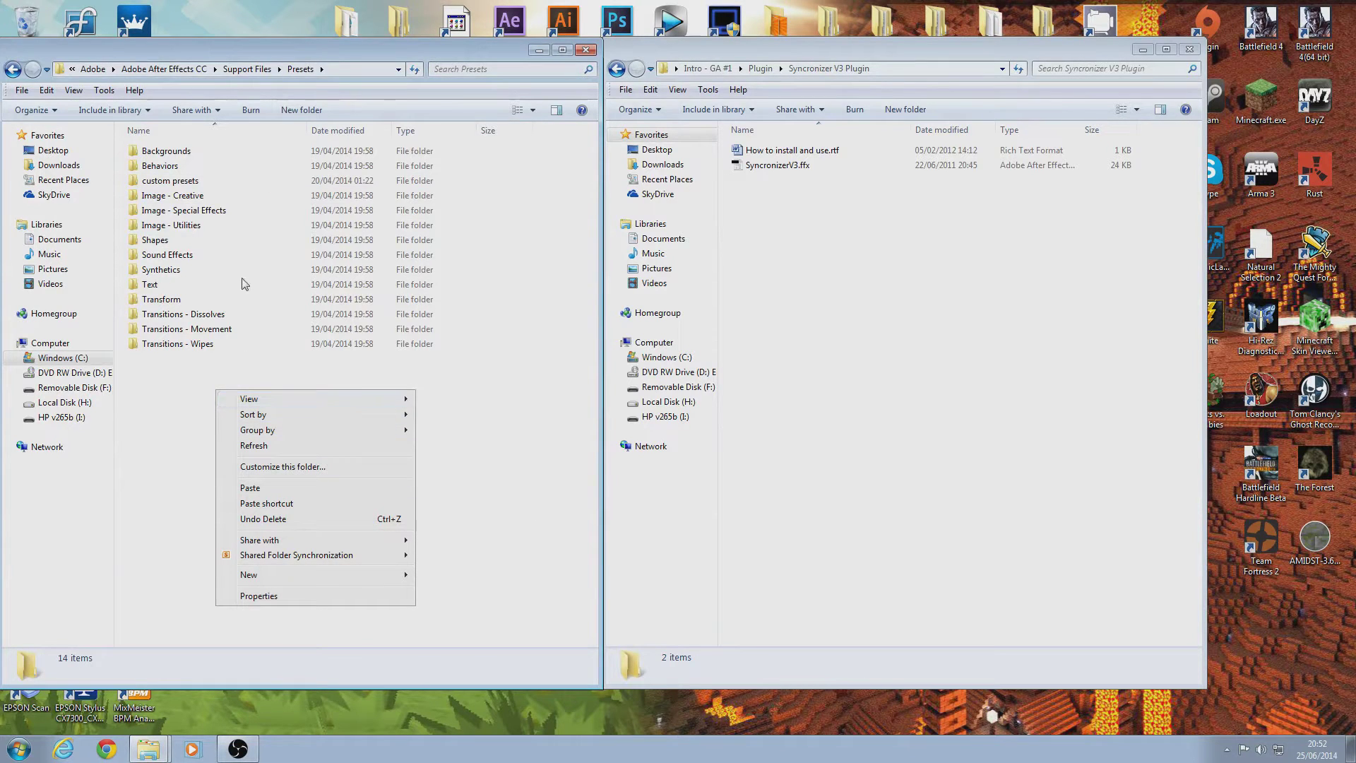
{"action": "left_click", "coordinate": [158, 473]}
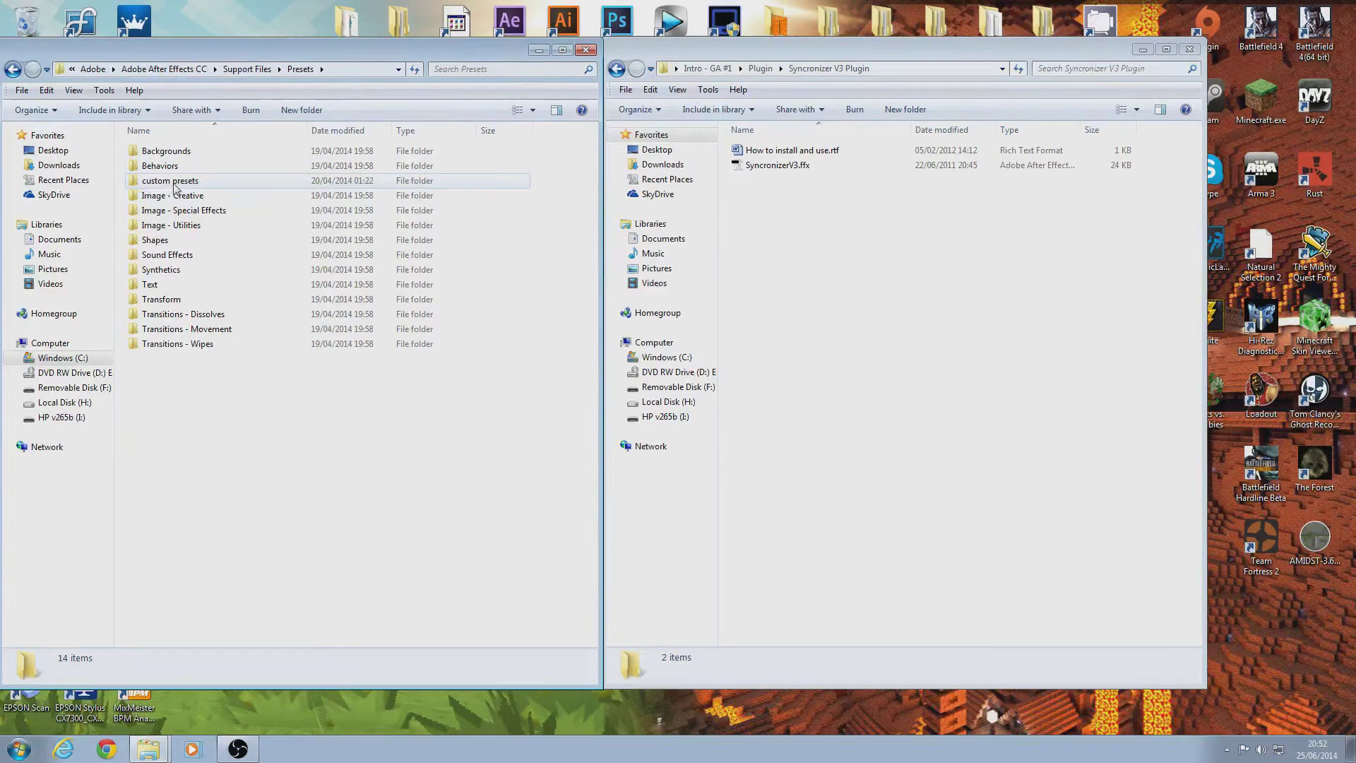
{"action": "double_click", "coordinate": [136, 183]}
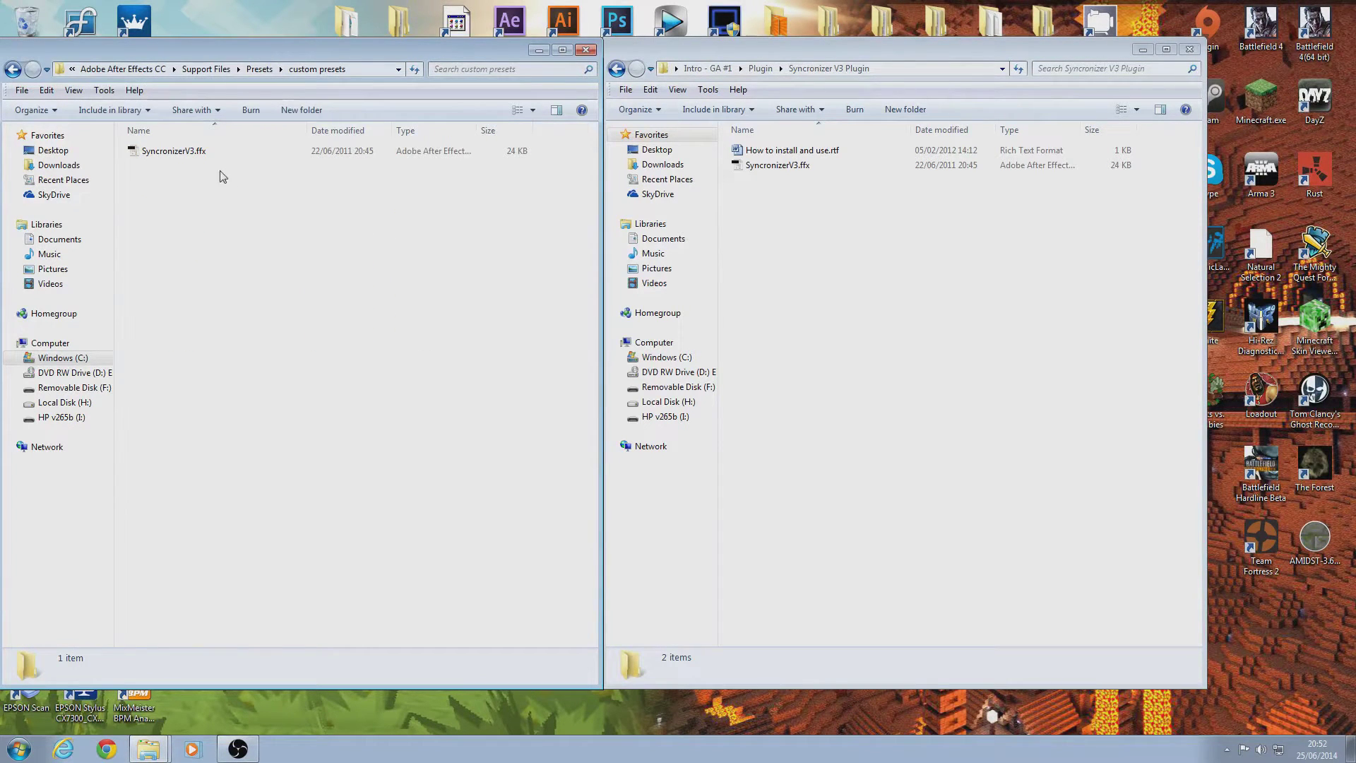
{"action": "left_click", "coordinate": [783, 168]}
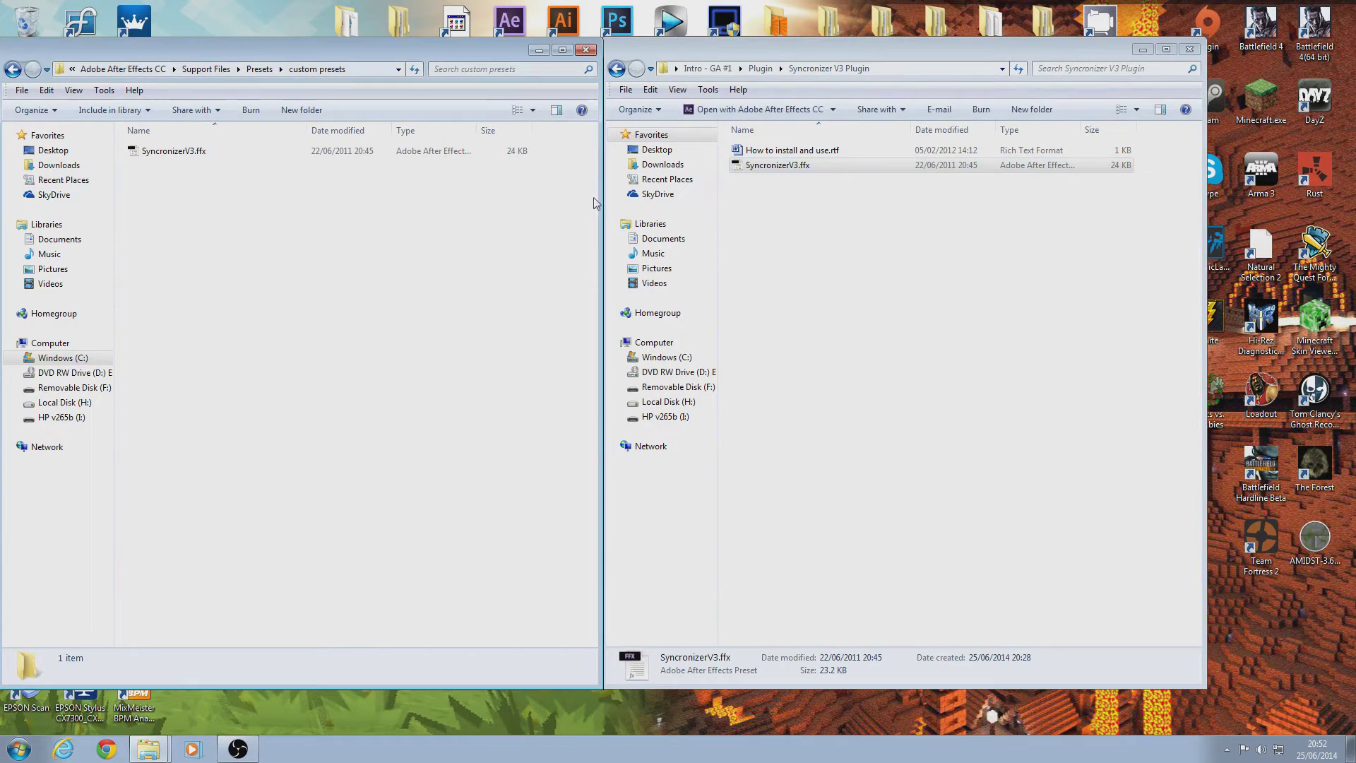
{"action": "left_click", "coordinate": [788, 170]}
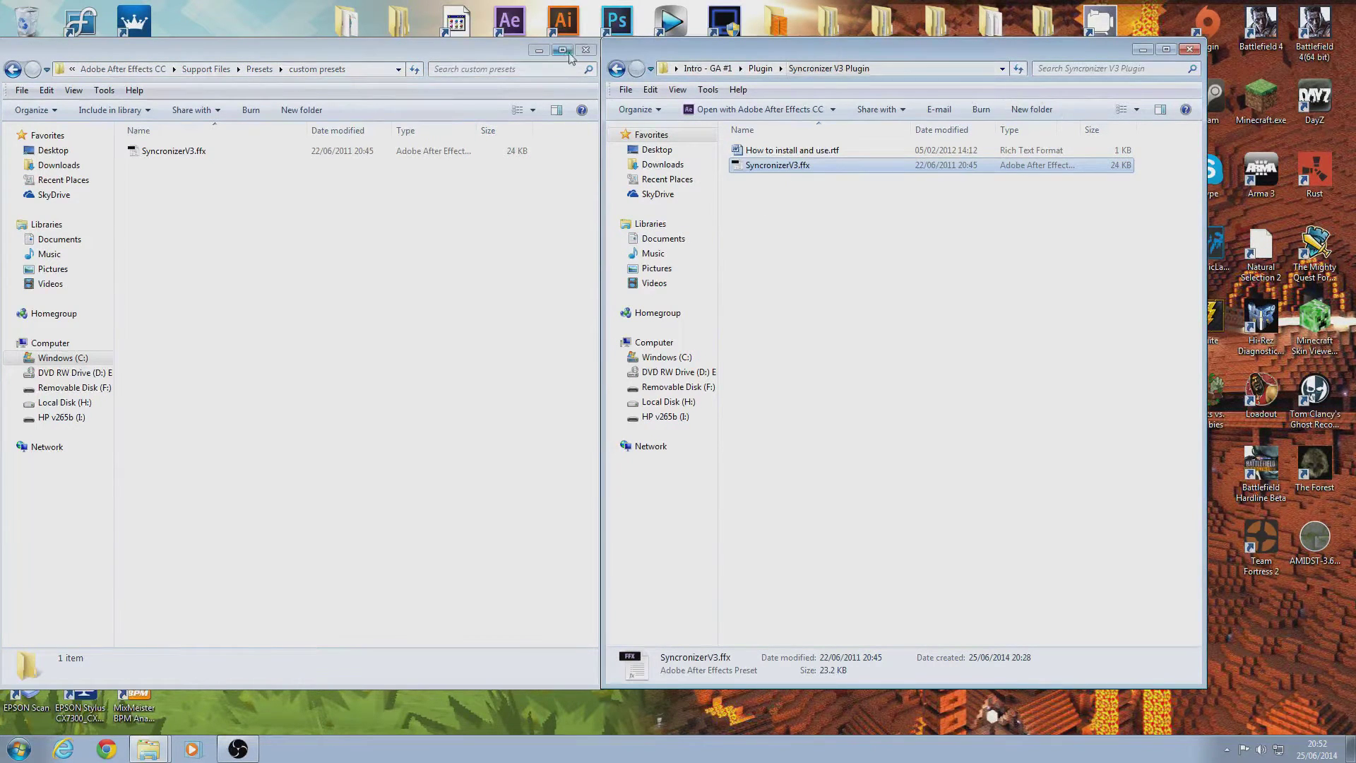
{"action": "left_click", "coordinate": [585, 49]}
{"action": "left_click_drag", "start_coordinate": [726, 48], "coordinate": [561, 42]}
Step: Return to the Intro - GA #1 folder, launch After Effects CC, and select intro graphics.aep
{"action": "left_click", "coordinate": [544, 57]}
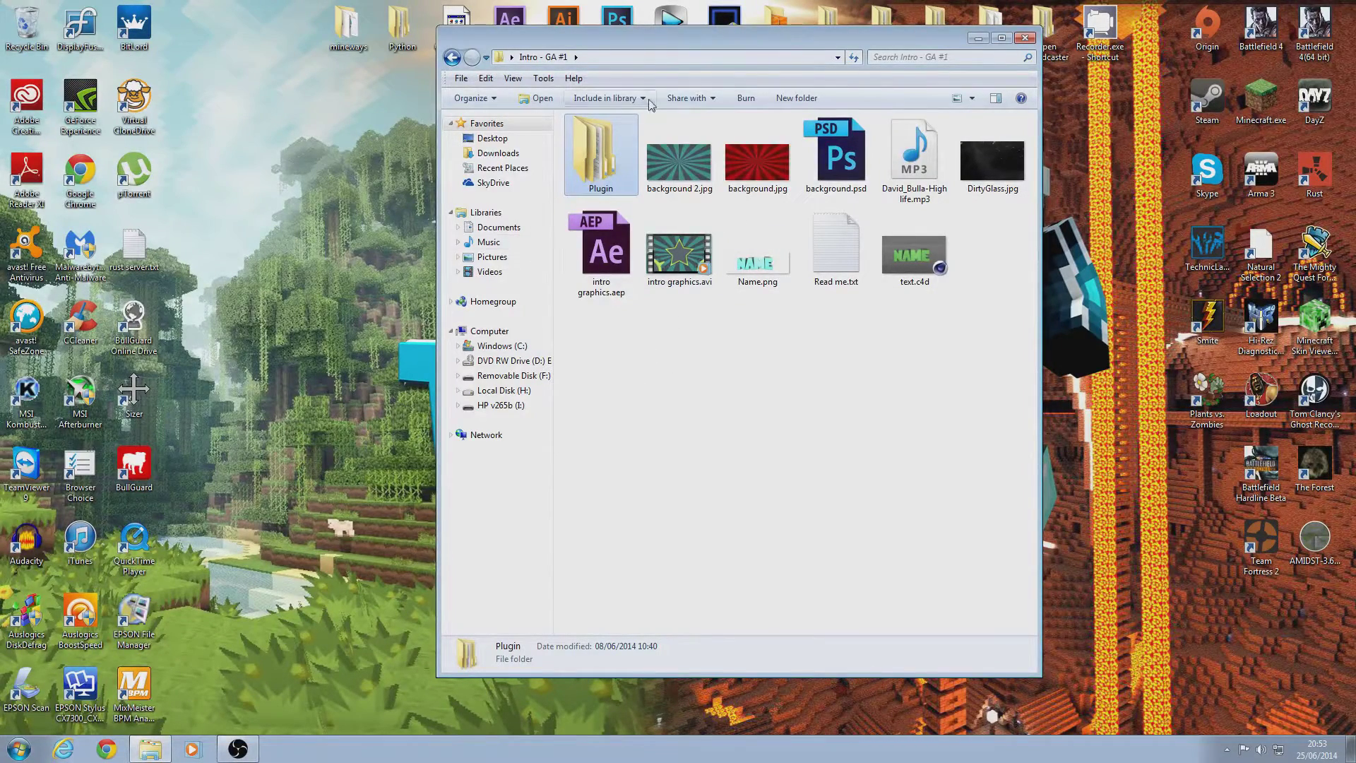
{"action": "left_click_drag", "start_coordinate": [663, 40], "coordinate": [591, 95]}
{"action": "left_click", "coordinate": [515, 39]}
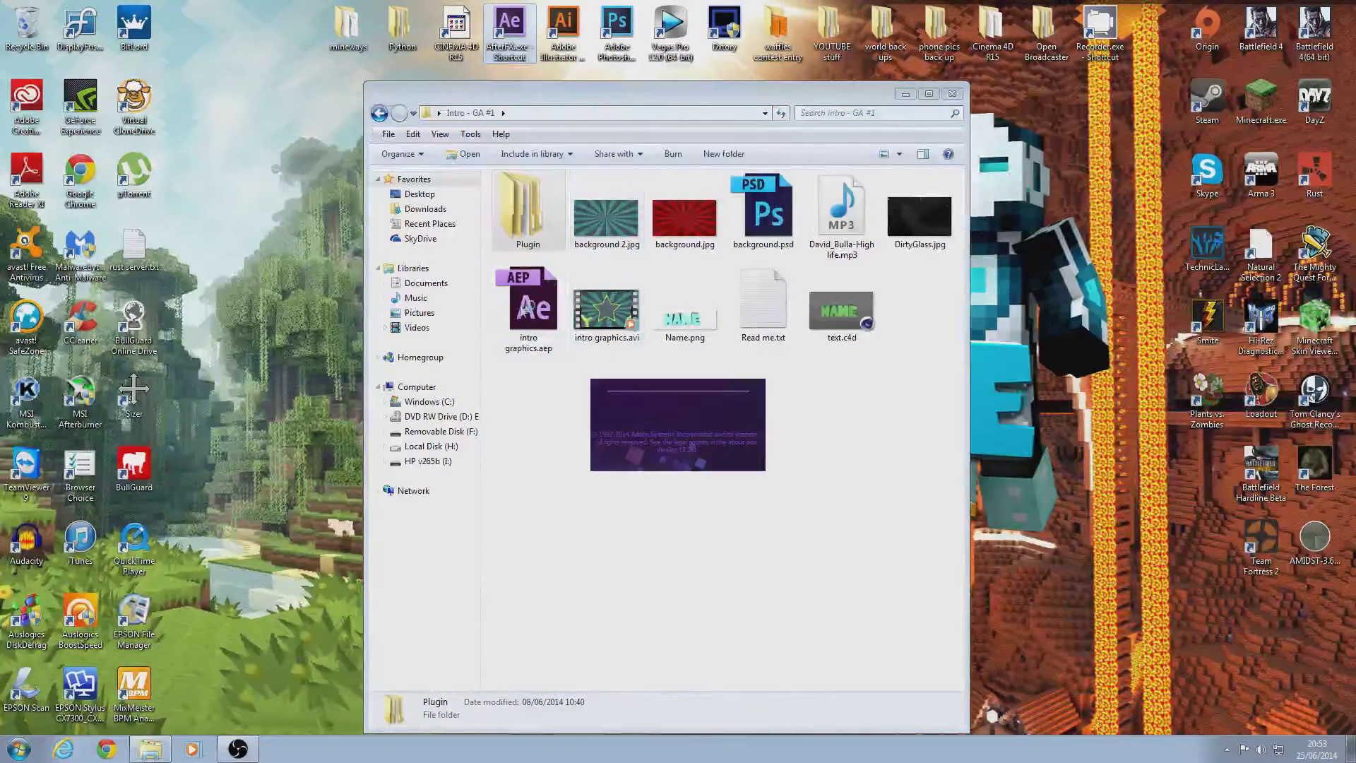
{"action": "left_click_drag", "start_coordinate": [550, 99], "coordinate": [409, 68]}
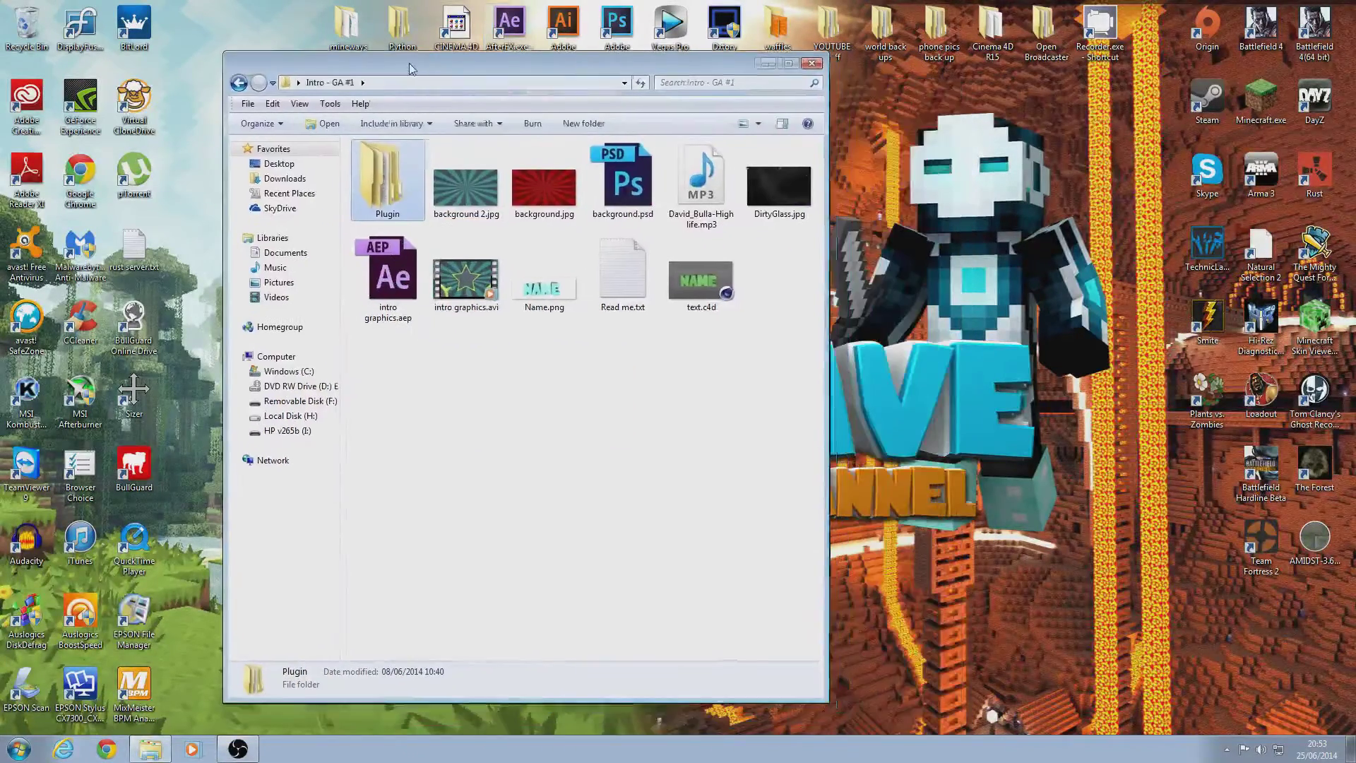
{"action": "left_click", "coordinate": [391, 283]}
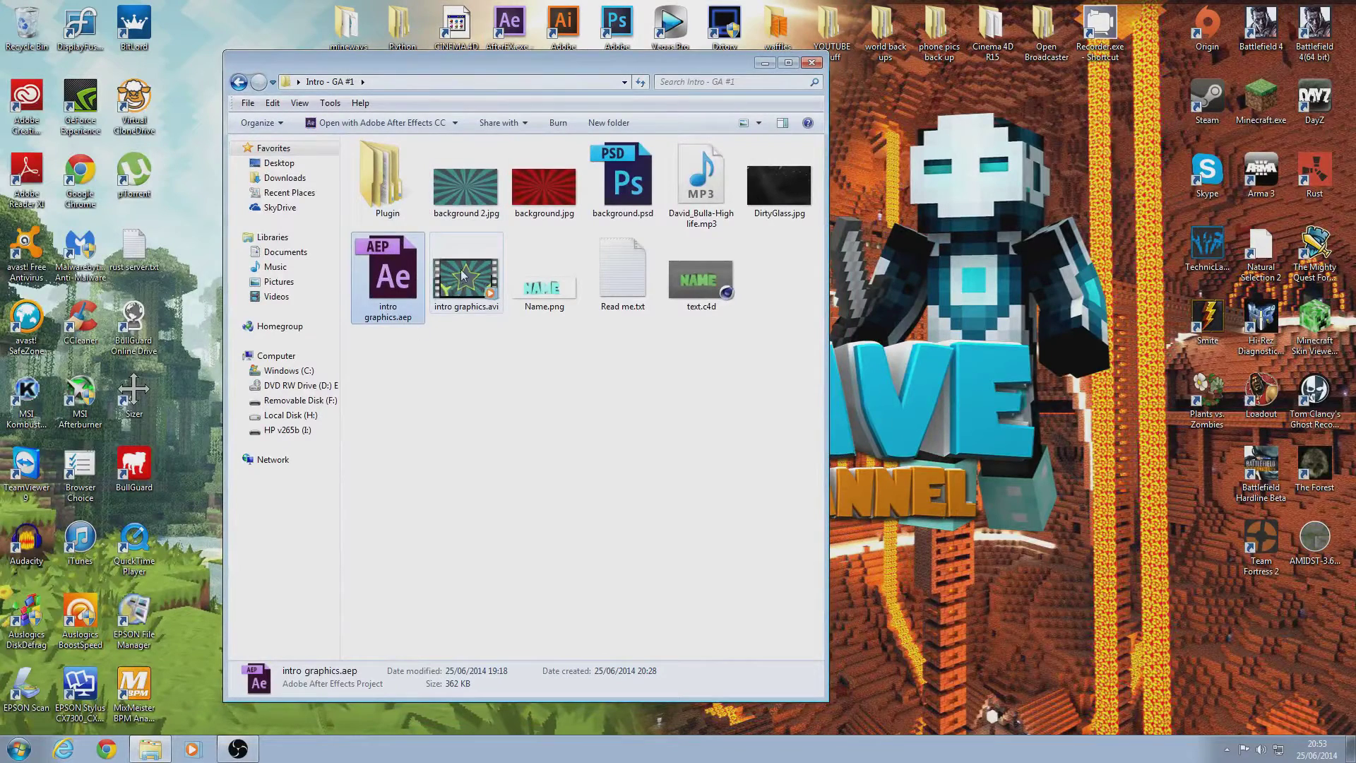
{"action": "left_click_drag", "start_coordinate": [738, 65], "coordinate": [768, 76]}
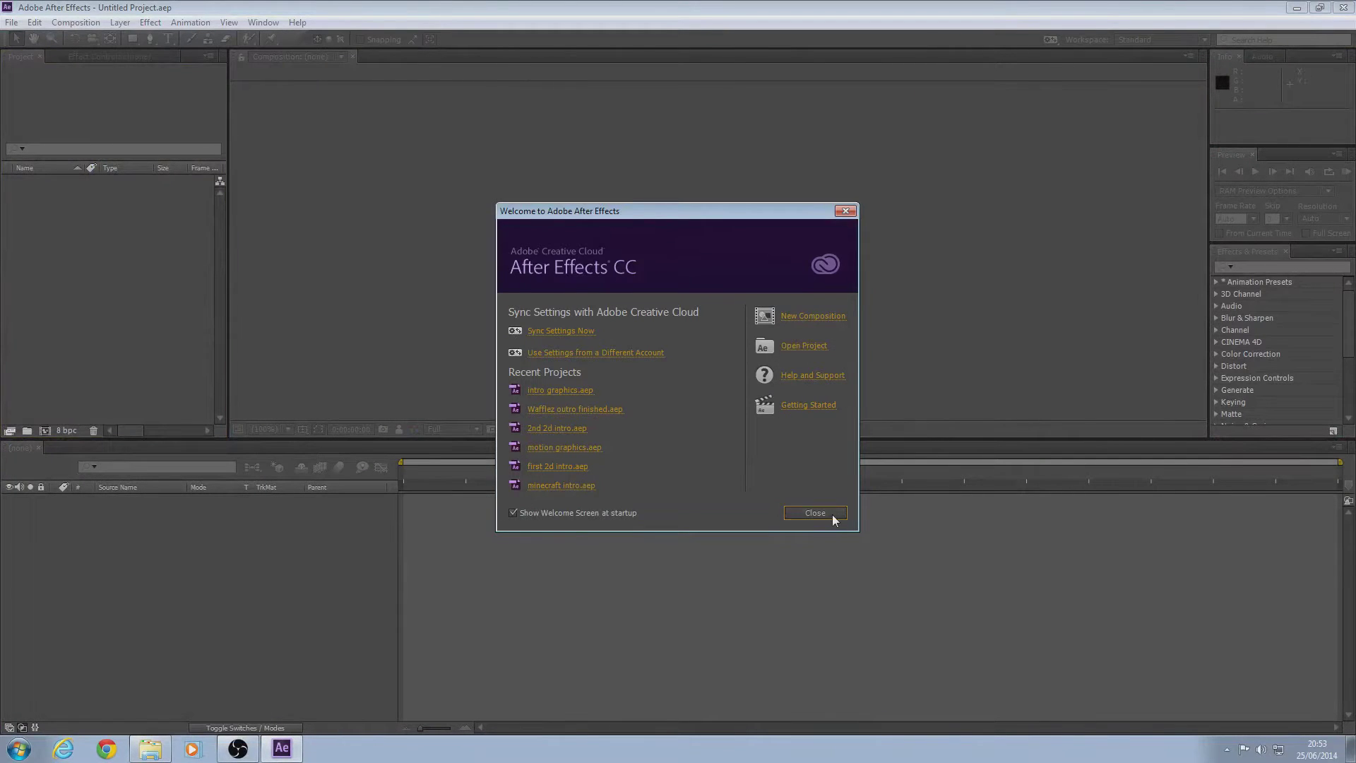
Step: Close the Welcome screen and create composition 'intro' at 1920x1080, 30 fps, 0:00:10:00
{"action": "left_click", "coordinate": [830, 514]}
{"action": "left_click", "coordinate": [45, 433]}
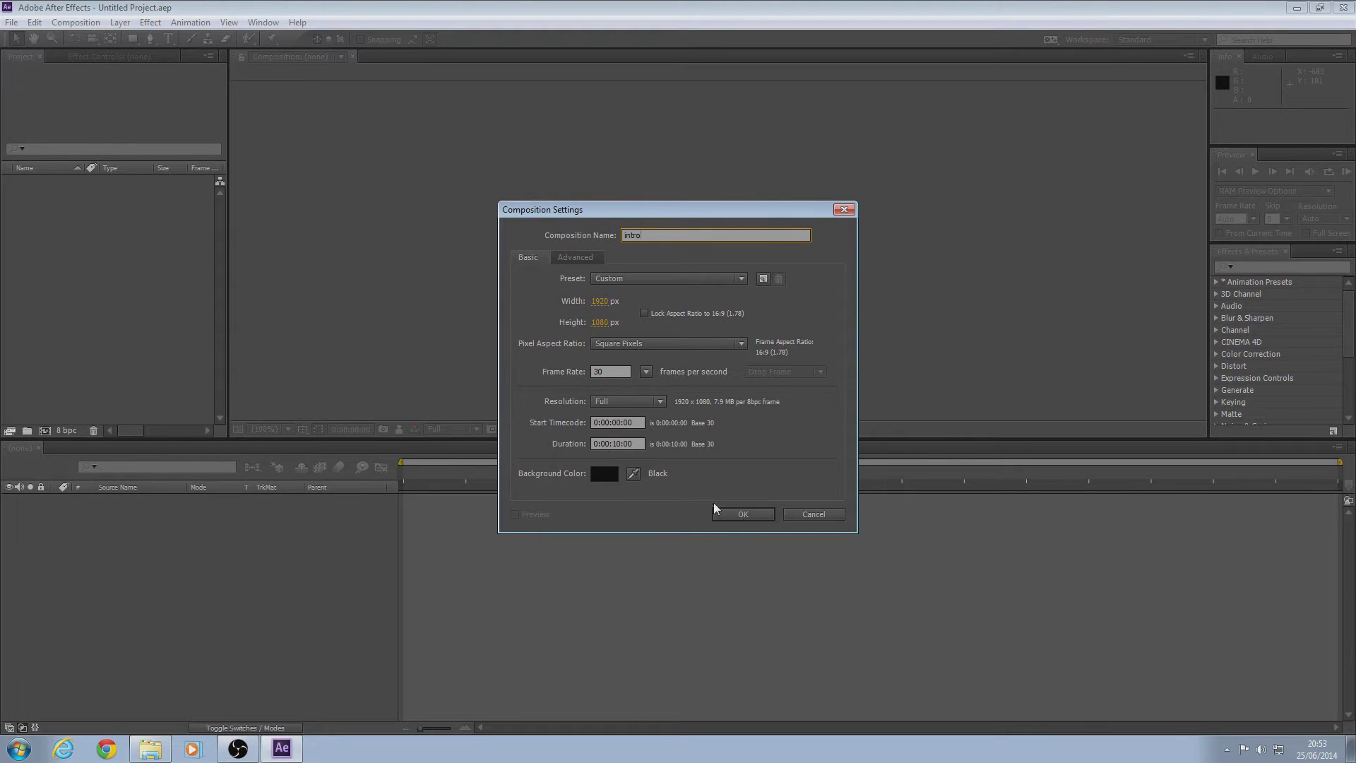
{"action": "left_click", "coordinate": [743, 515]}
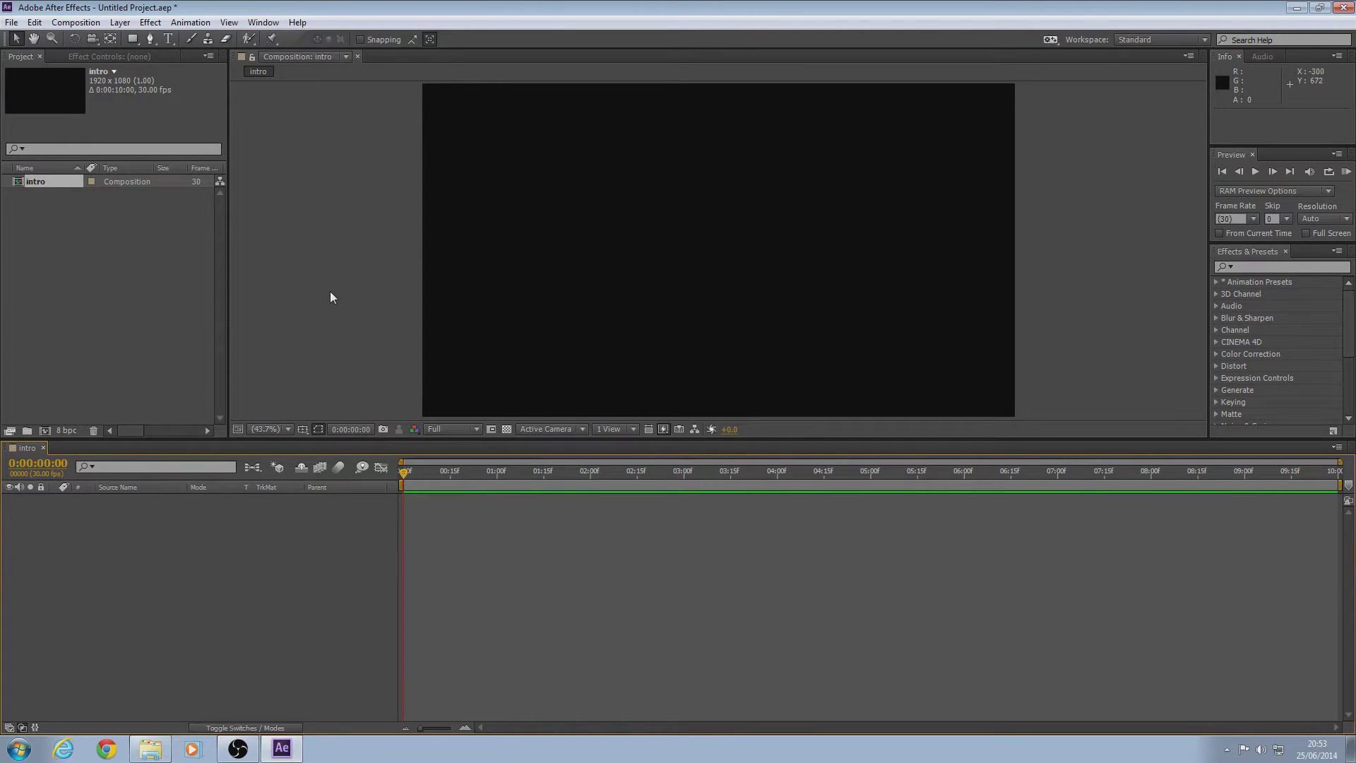
Step: Import Name.png by dragging it from the intro assets folder into the Project panel
{"action": "left_click", "coordinate": [151, 749]}
{"action": "left_click_drag", "start_coordinate": [430, 75], "coordinate": [754, 58]}
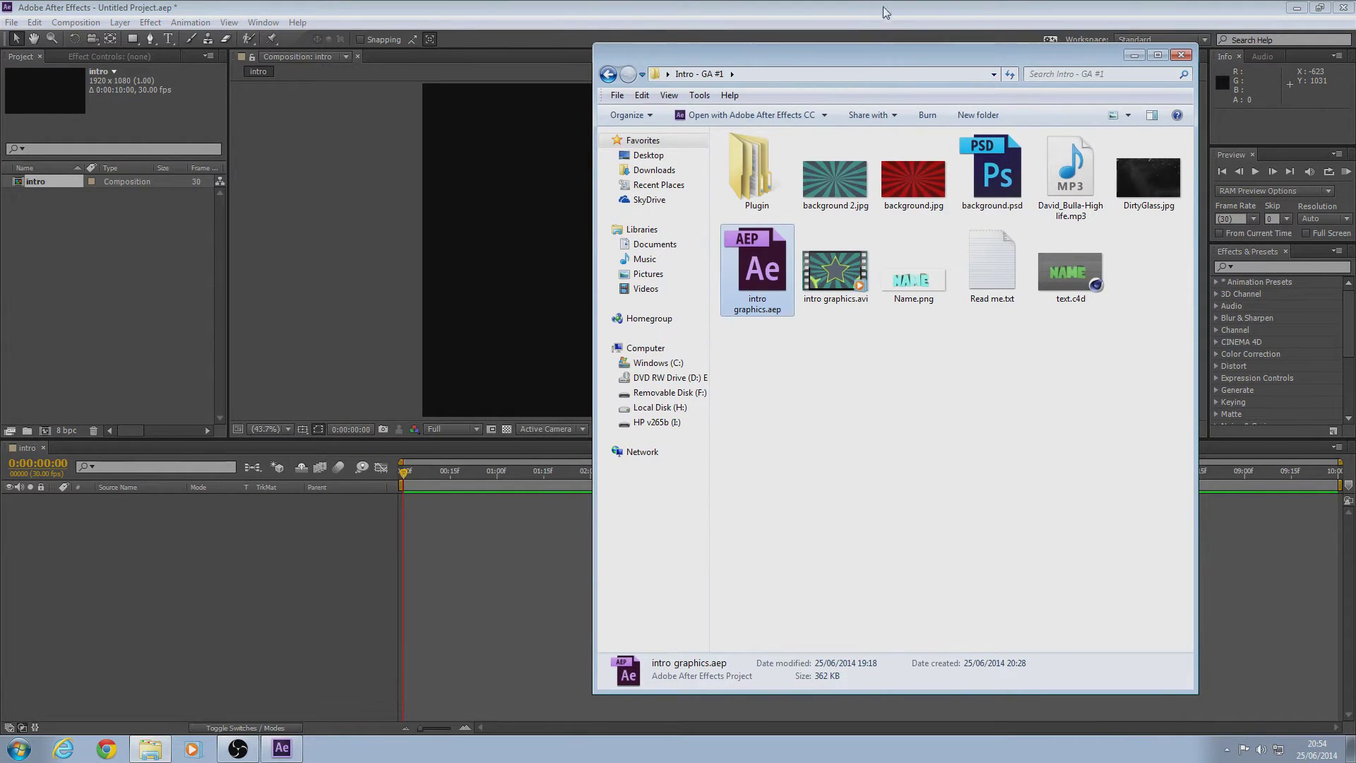
{"action": "left_click_drag", "start_coordinate": [904, 60], "coordinate": [948, 56]}
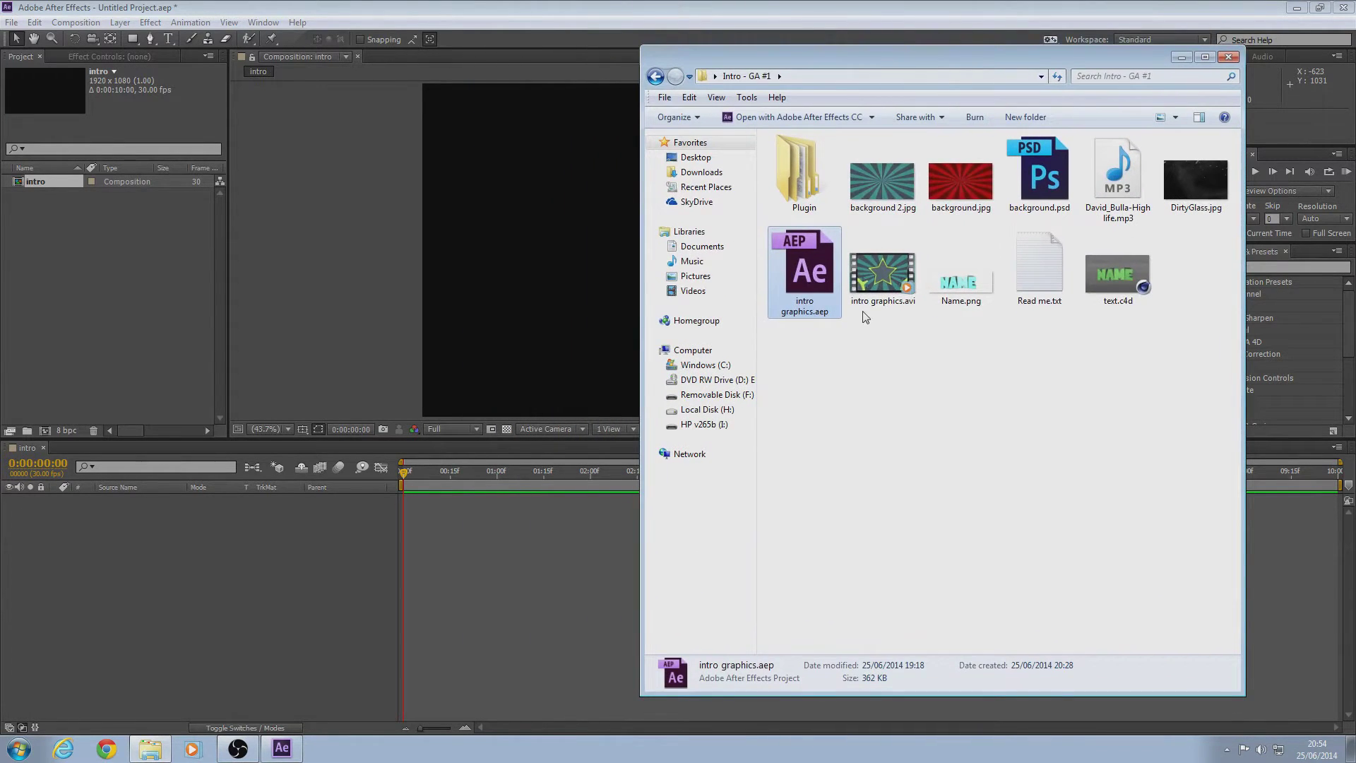
{"action": "left_click", "coordinate": [922, 362]}
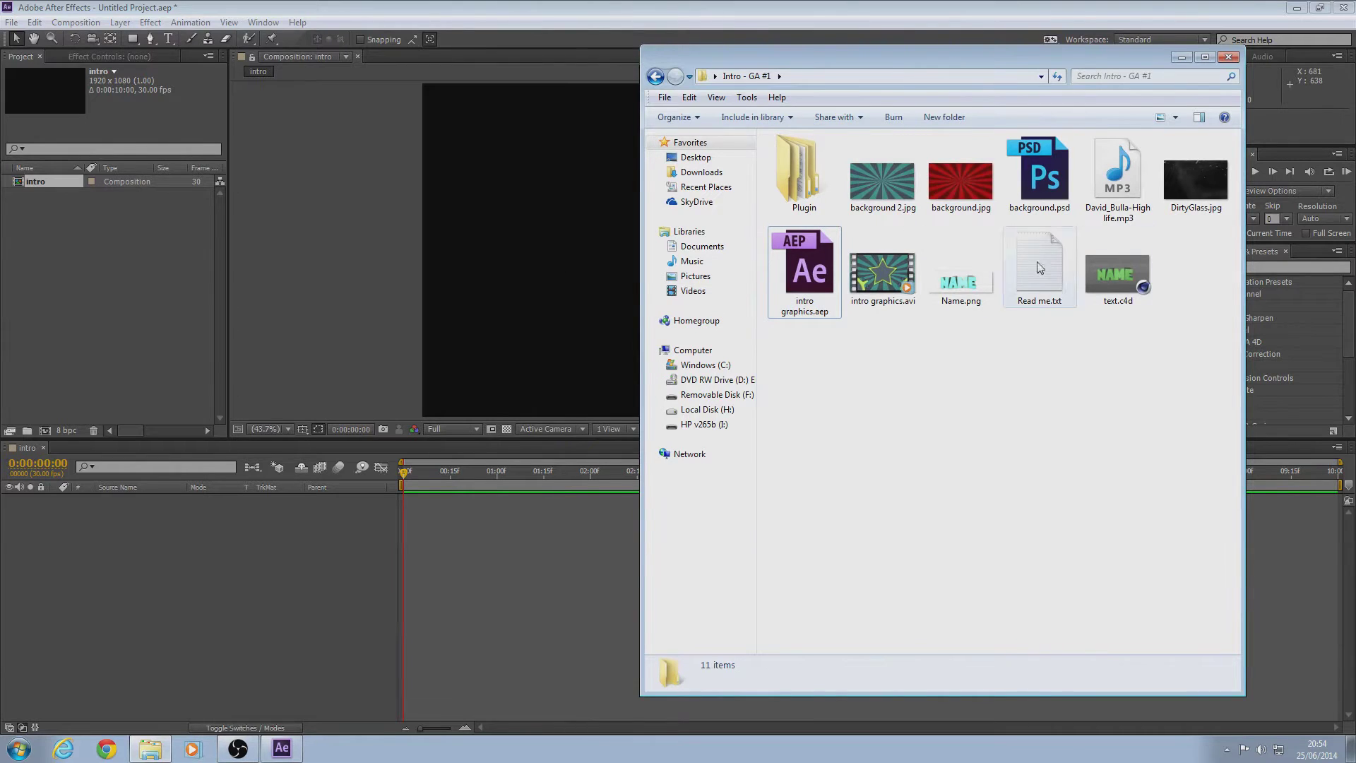
{"action": "left_click_drag", "start_coordinate": [989, 286], "coordinate": [115, 231]}
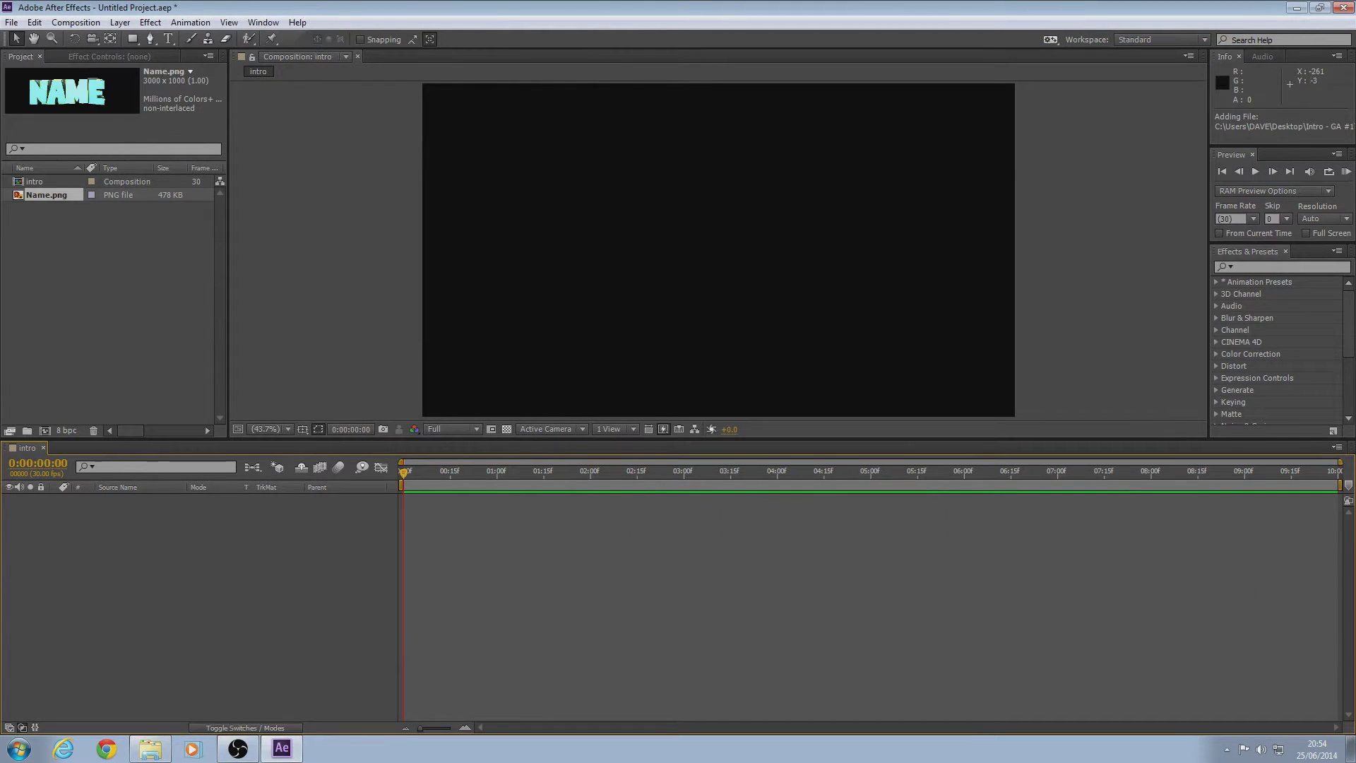
Step: Import intro graphics.avi and DirtyGlass.jpg the same way, then put the folder window away
{"action": "left_click", "coordinate": [162, 750]}
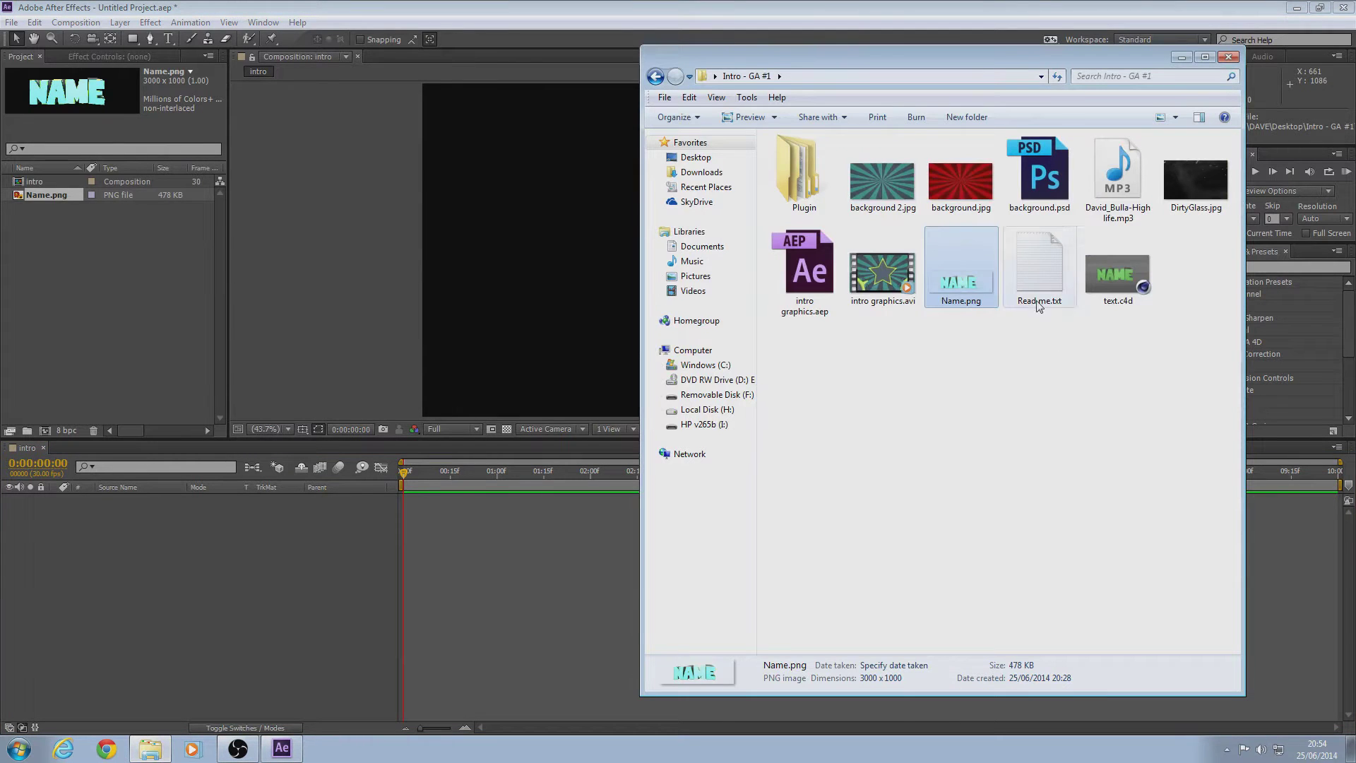
{"action": "left_click", "coordinate": [885, 276]}
{"action": "left_click_drag", "start_coordinate": [190, 255], "coordinate": [86, 251]}
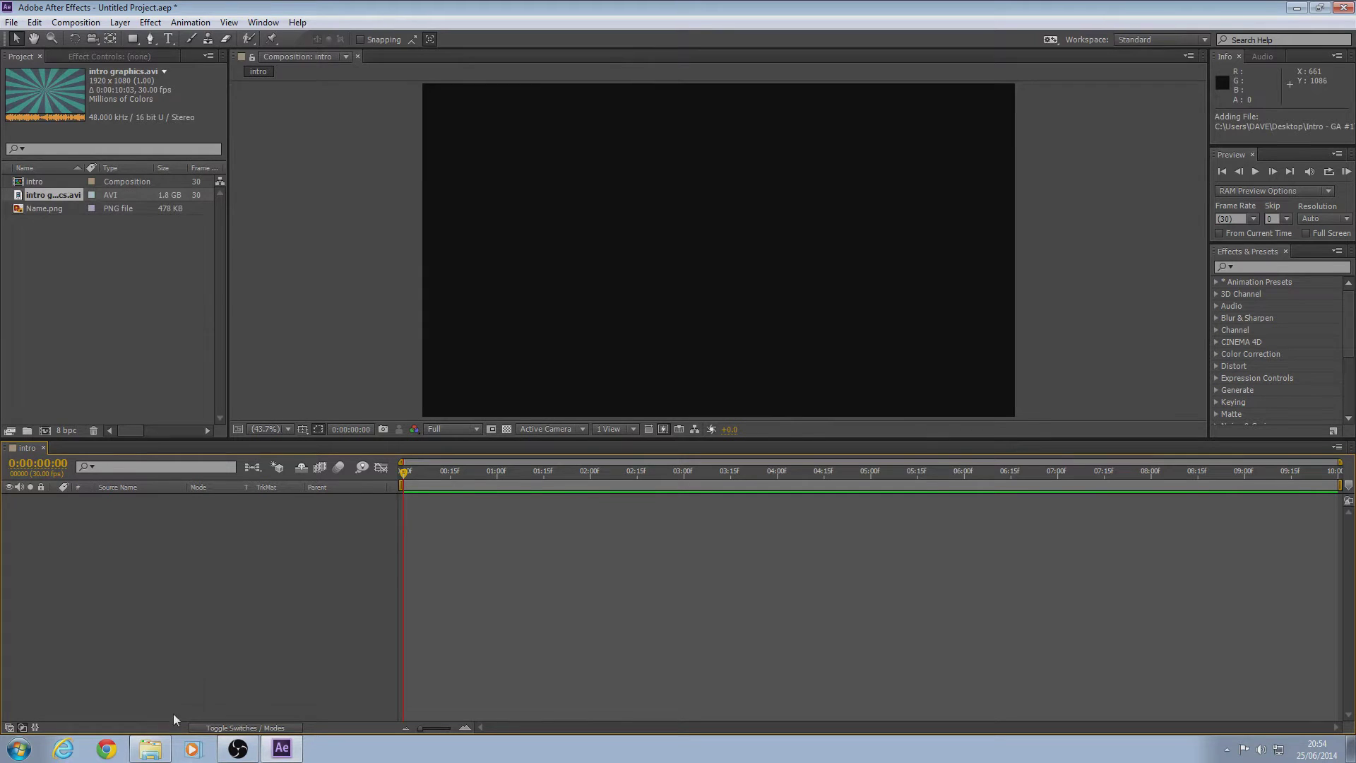
{"action": "left_click", "coordinate": [150, 749]}
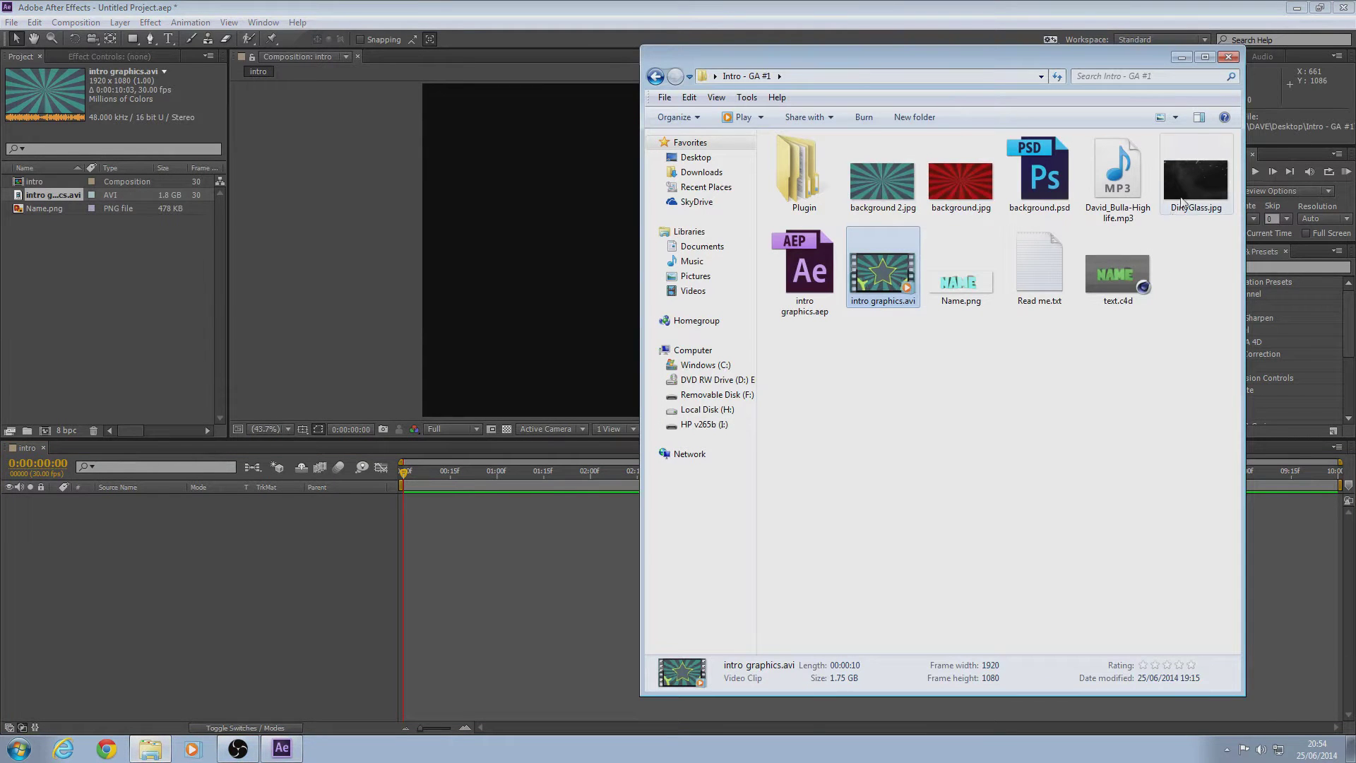
{"action": "left_click", "coordinate": [1196, 180]}
{"action": "left_click_drag", "start_coordinate": [987, 230], "coordinate": [142, 255]}
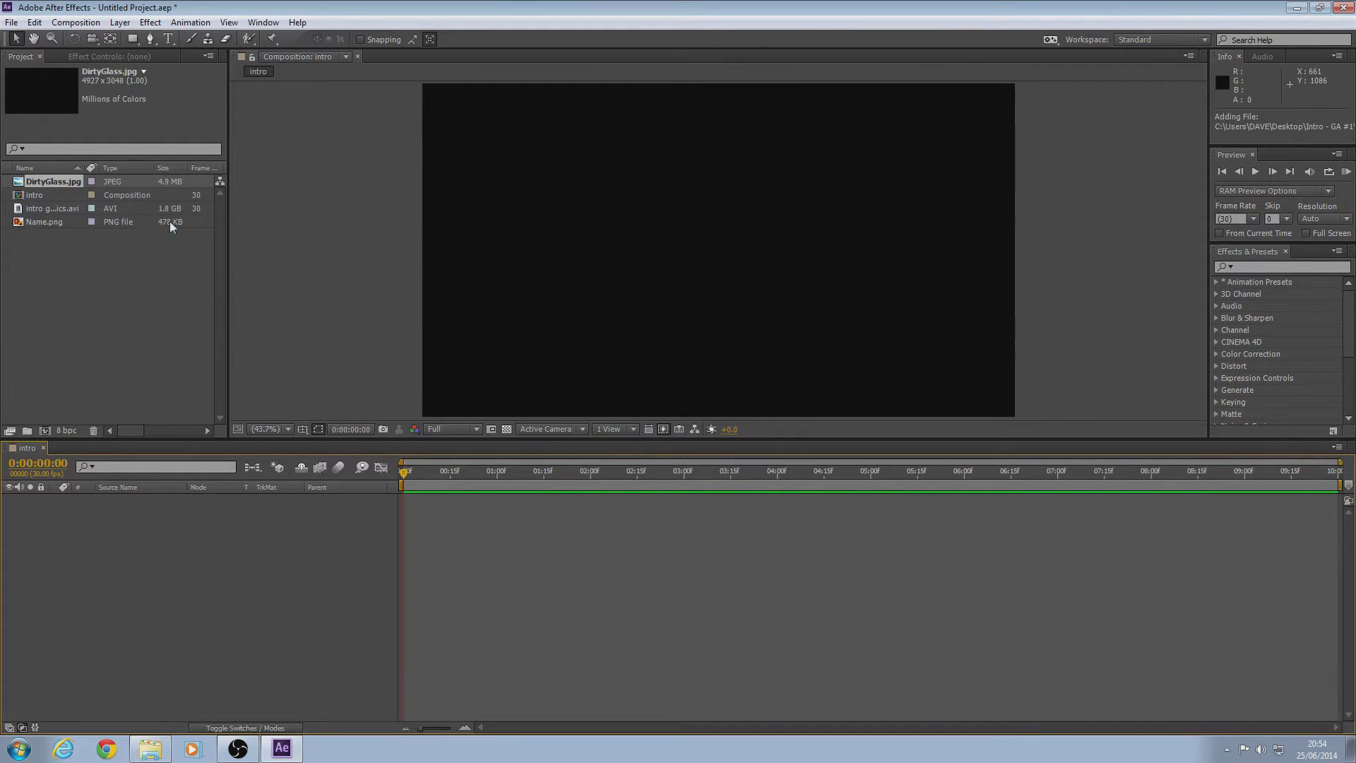
{"action": "left_click", "coordinate": [151, 749]}
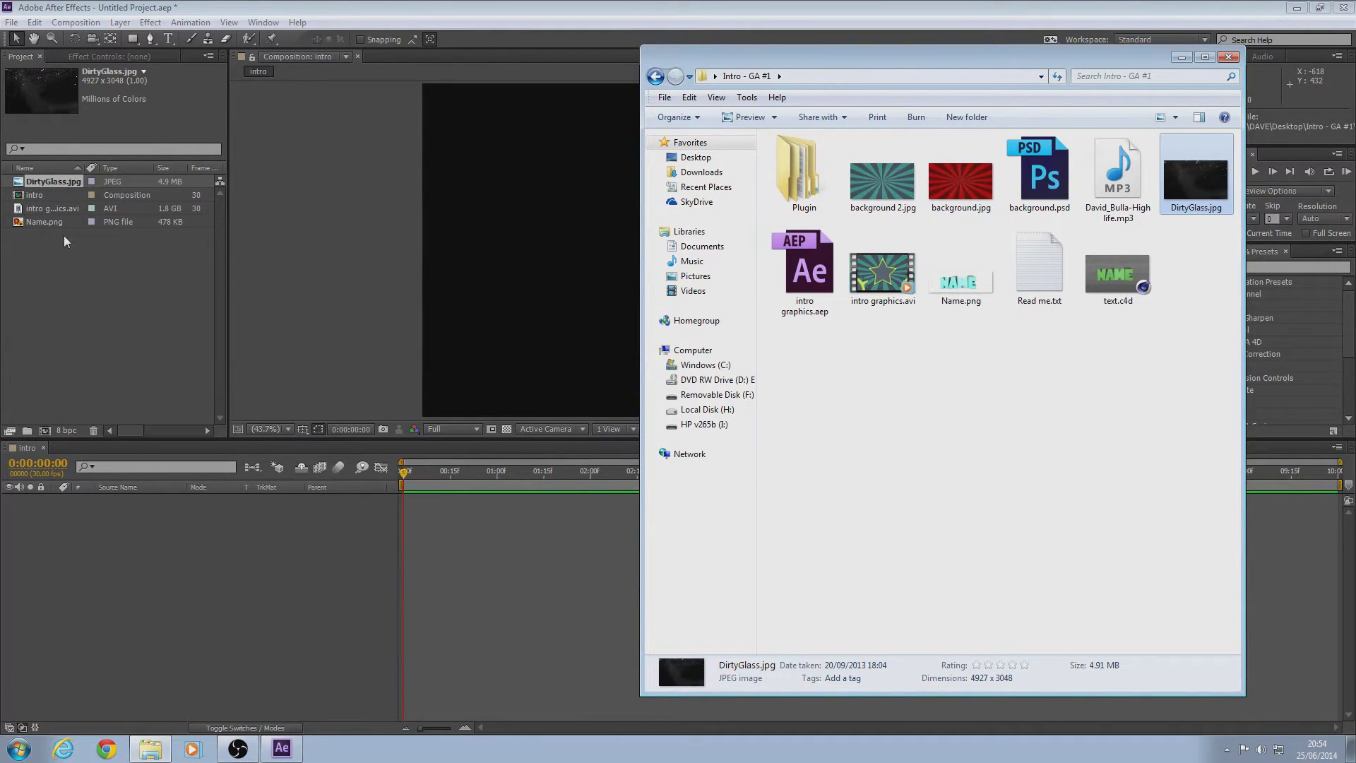
{"action": "left_click", "coordinate": [1182, 57]}
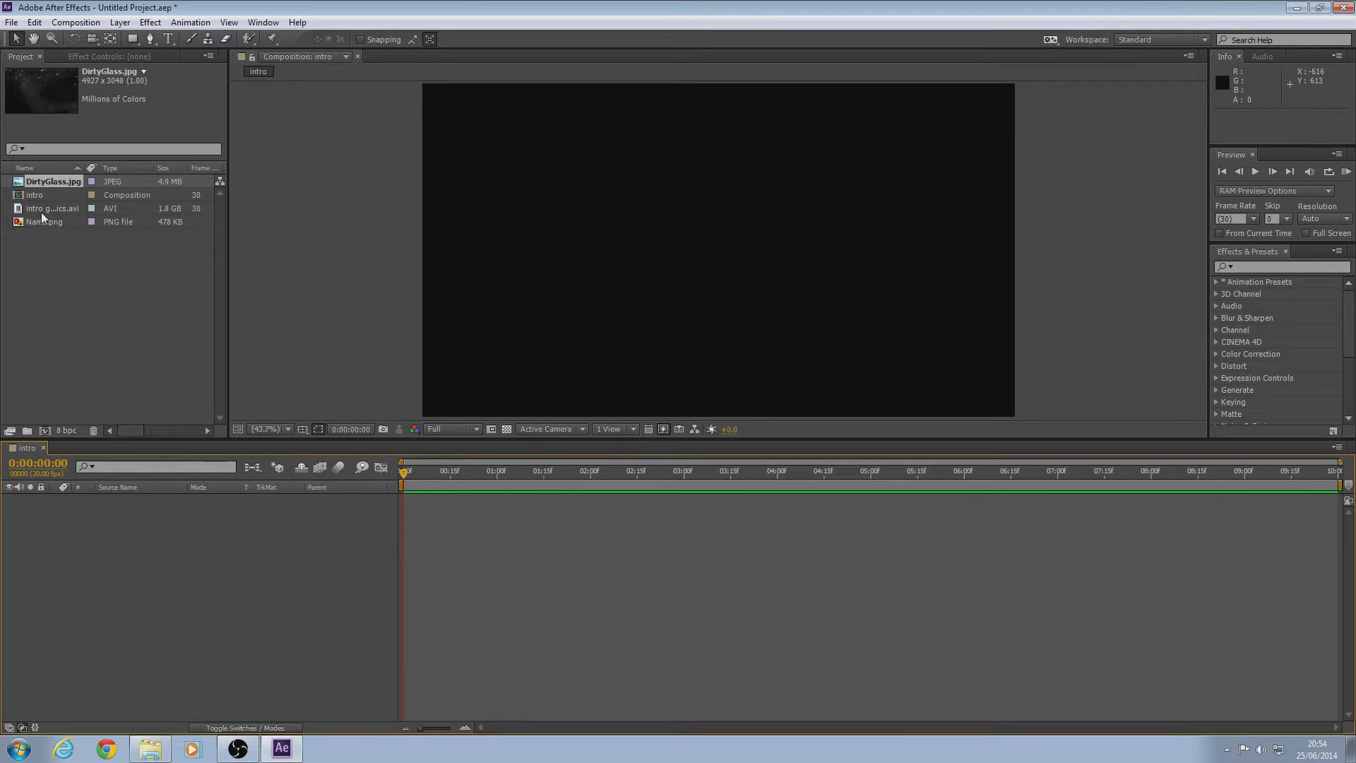
{"action": "left_click", "coordinate": [69, 210]}
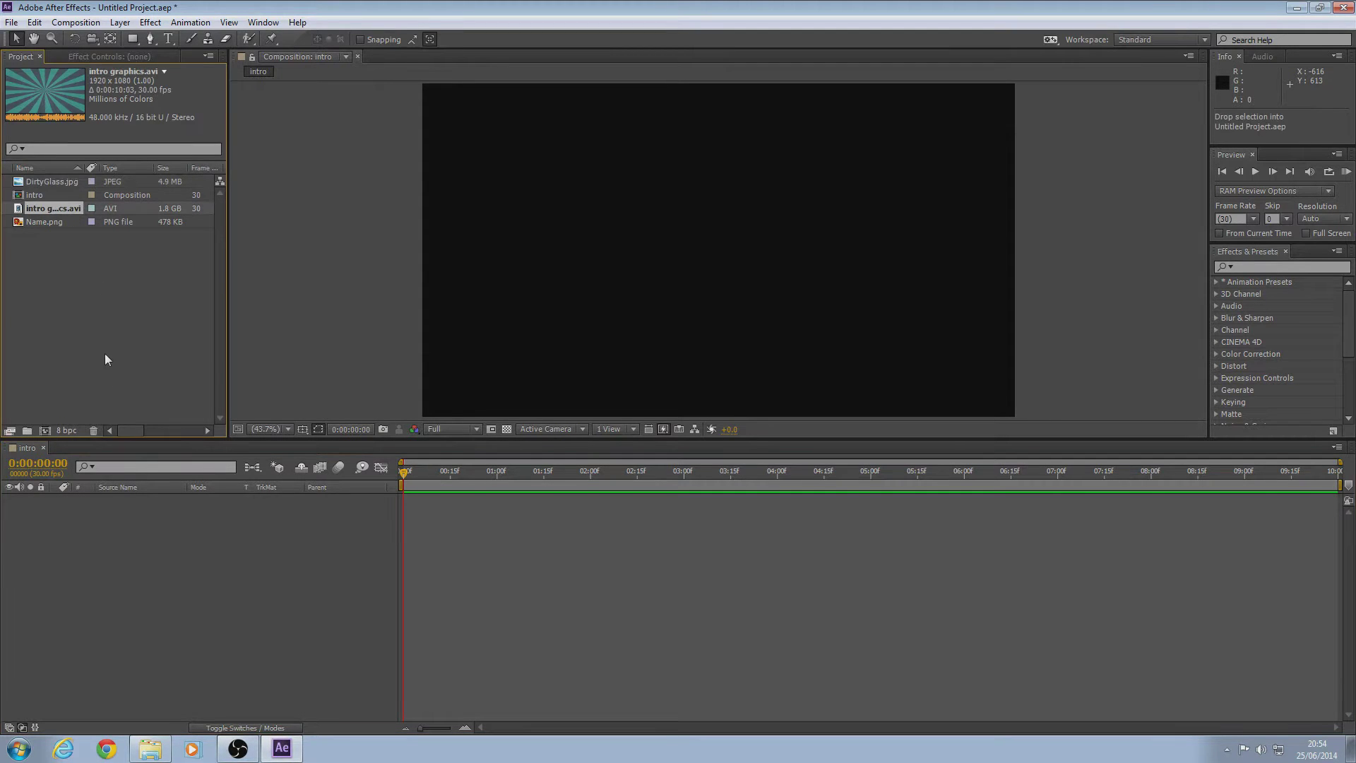
Step: Add intro graphics.avi to the intro composition and preview where the star appears
{"action": "left_click_drag", "start_coordinate": [219, 511], "coordinate": [219, 512]}
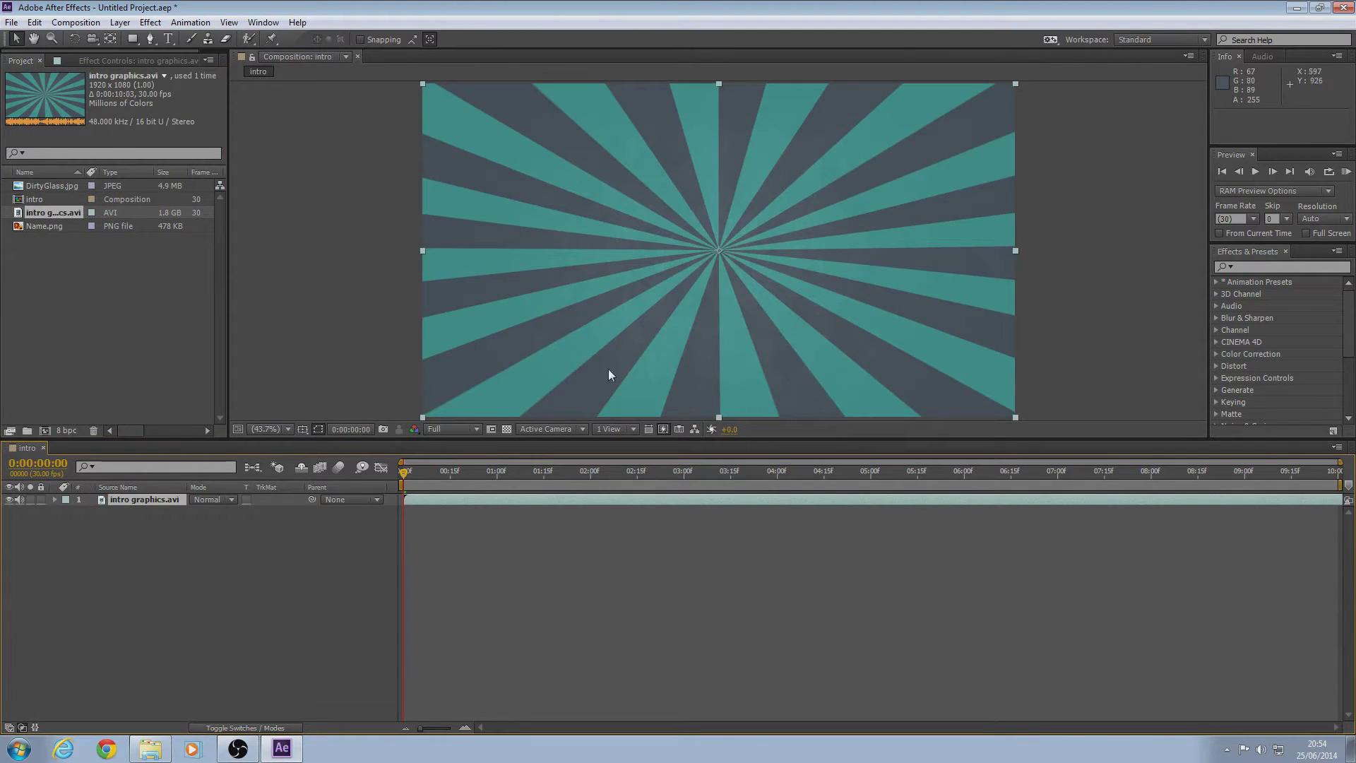
{"action": "left_click_drag", "start_coordinate": [403, 480], "coordinate": [602, 487]}
{"action": "key", "text": "Home"}
Step: Layer Name.png above the video, scaled to about 49% and positioned over the star
{"action": "left_click_drag", "start_coordinate": [41, 227], "coordinate": [177, 500]}
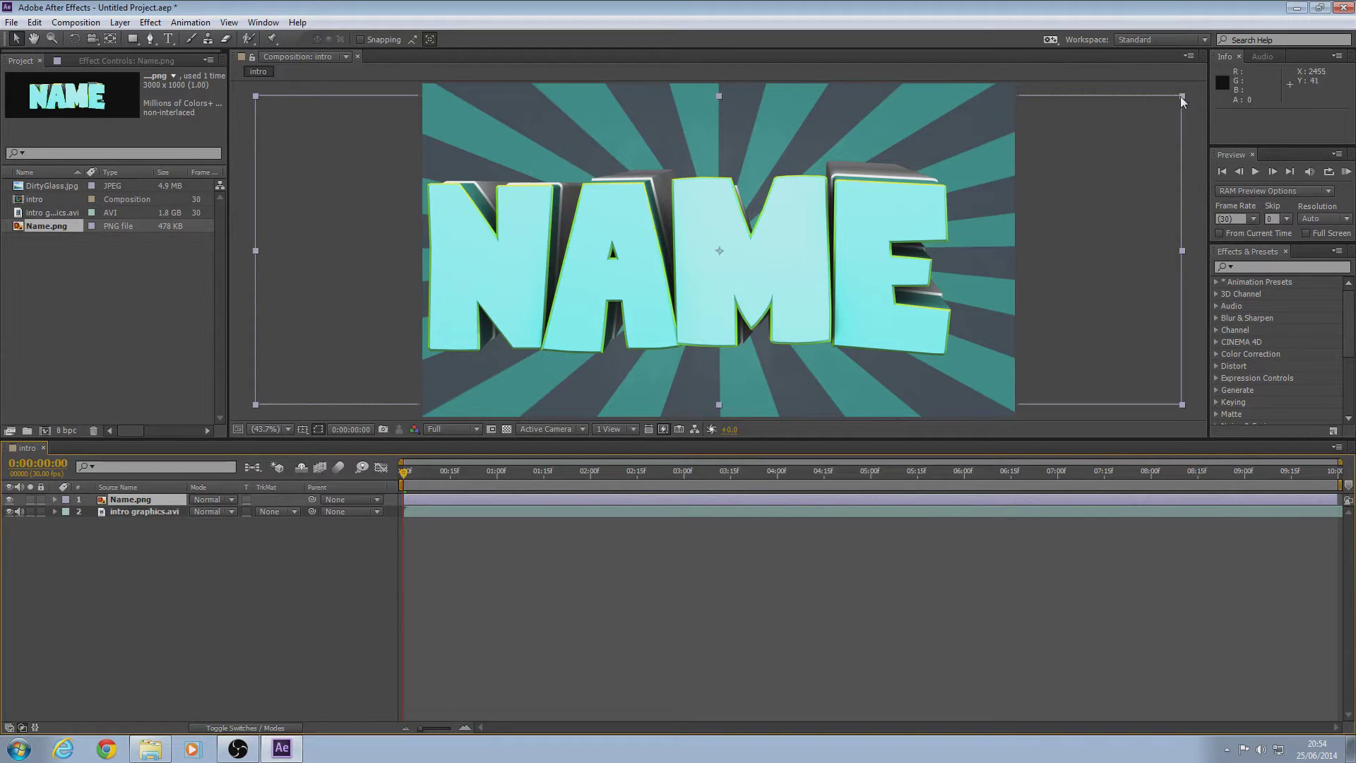
{"action": "left_click_drag", "start_coordinate": [1181, 97], "coordinate": [942, 208]}
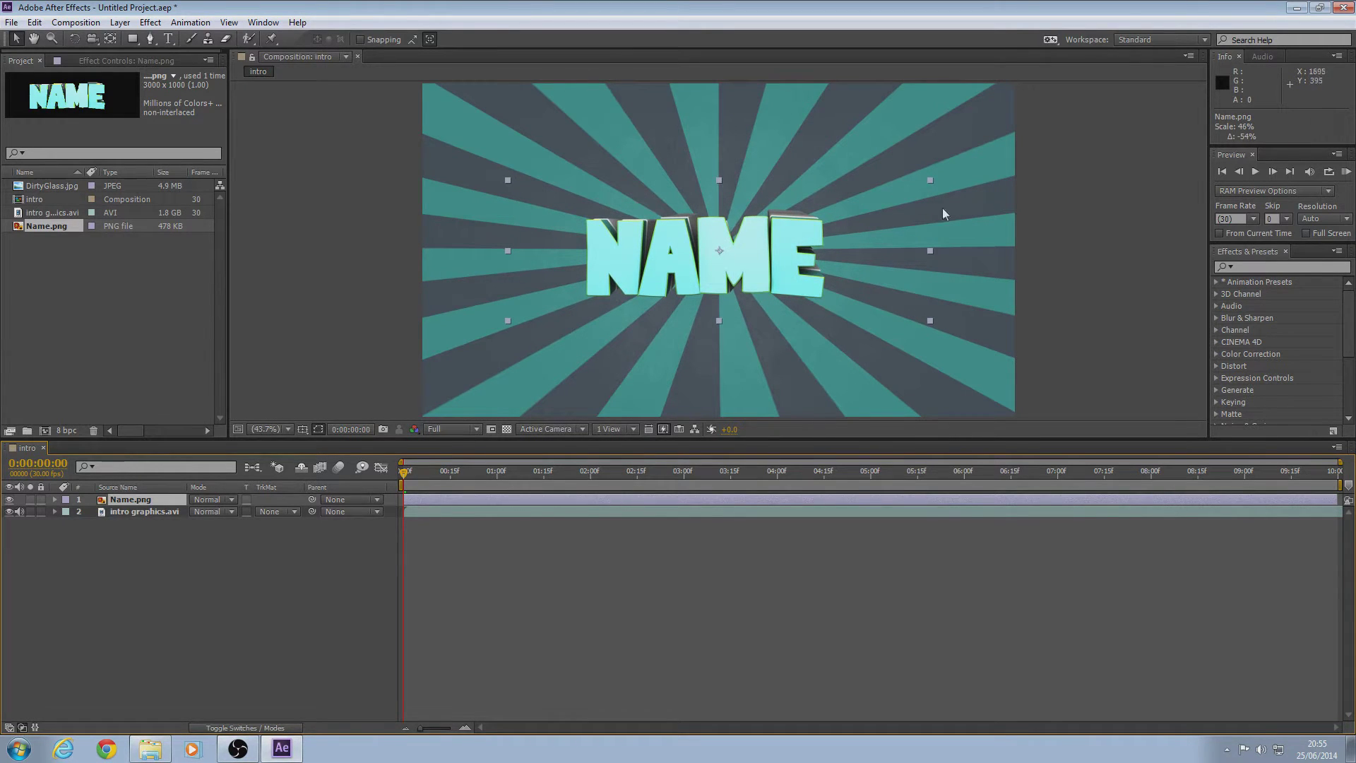
{"action": "left_click_drag", "start_coordinate": [404, 481], "coordinate": [653, 471]}
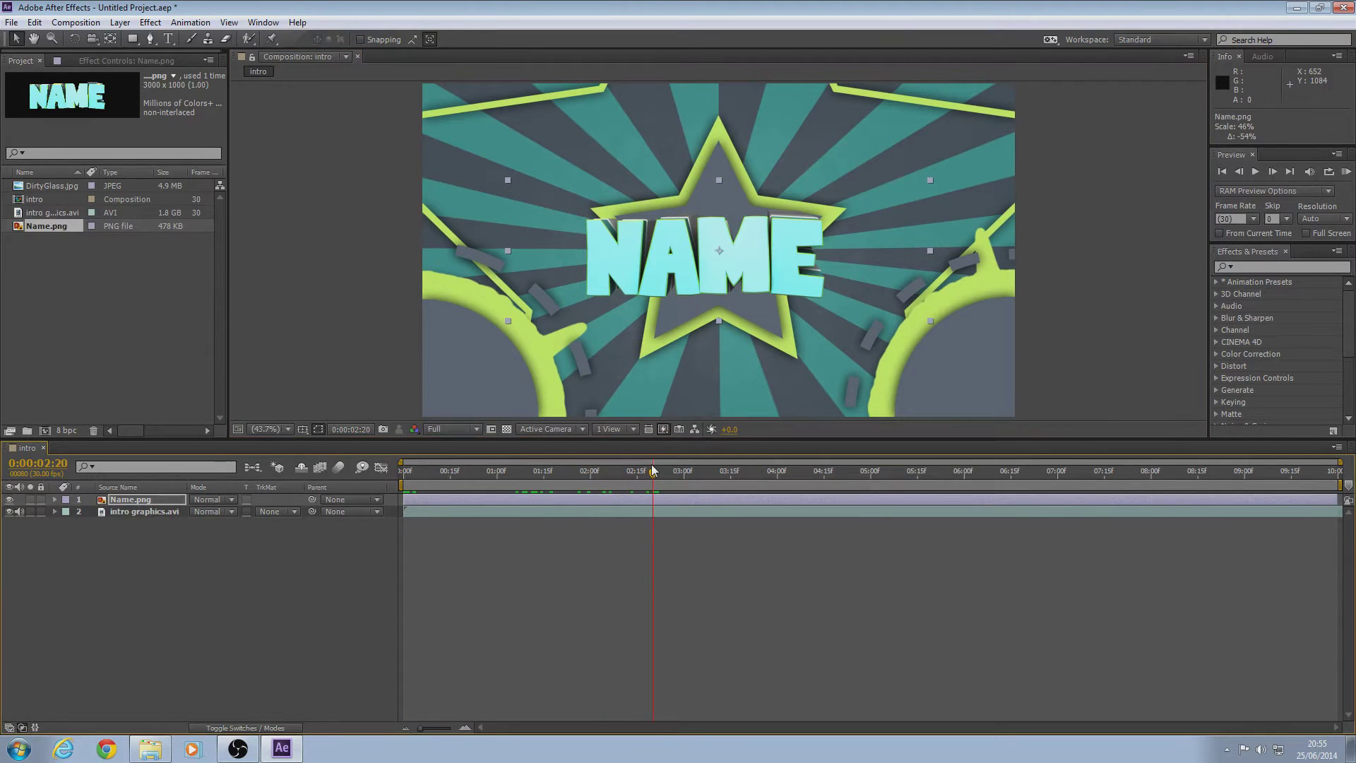
{"action": "left_click_drag", "start_coordinate": [784, 249], "coordinate": [897, 193]}
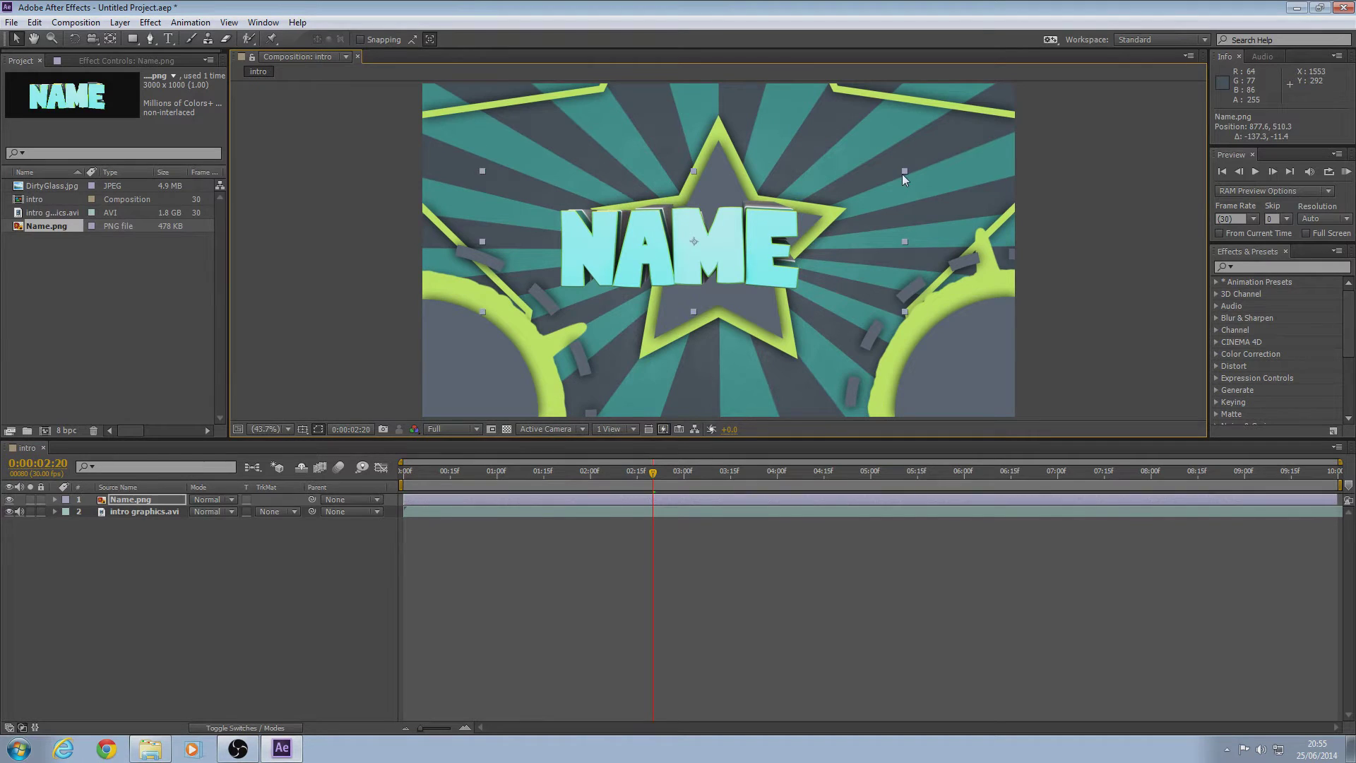
{"action": "left_click", "coordinate": [901, 174]}
{"action": "left_click", "coordinate": [816, 225]}
Step: Enlarge Name.png slightly, move it right and down onto the star, and check near 2 seconds
{"action": "left_click_drag", "start_coordinate": [905, 172], "coordinate": [921, 161]}
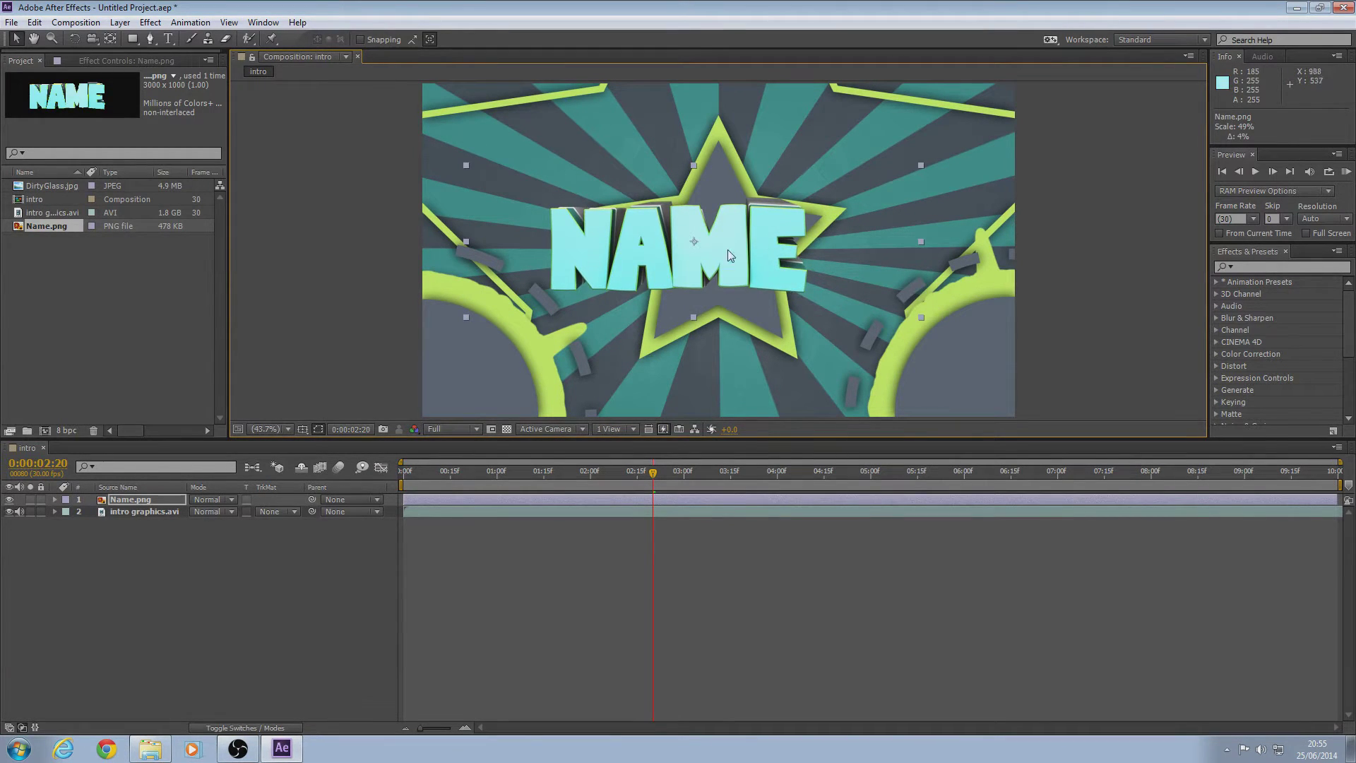
{"action": "left_click_drag", "start_coordinate": [727, 248], "coordinate": [777, 261]}
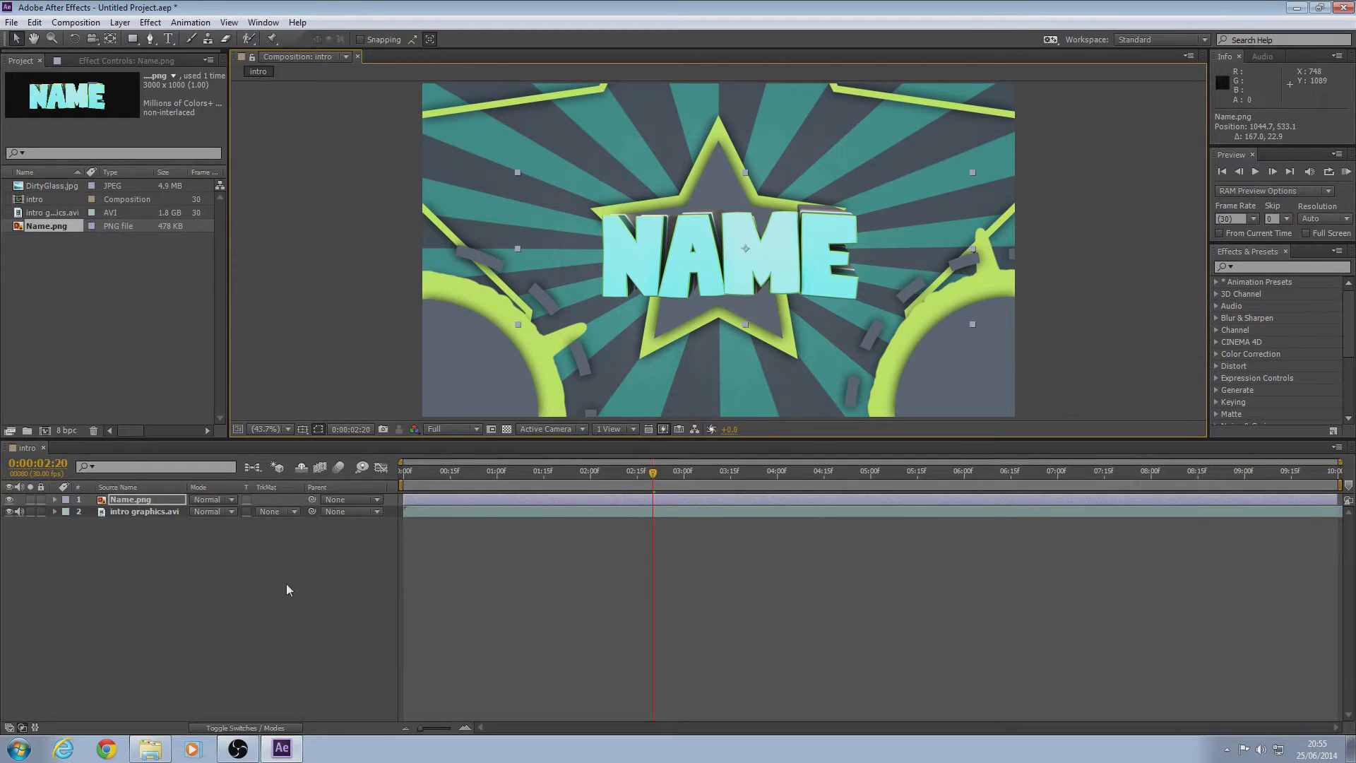
{"action": "left_click_drag", "start_coordinate": [649, 477], "coordinate": [608, 452]}
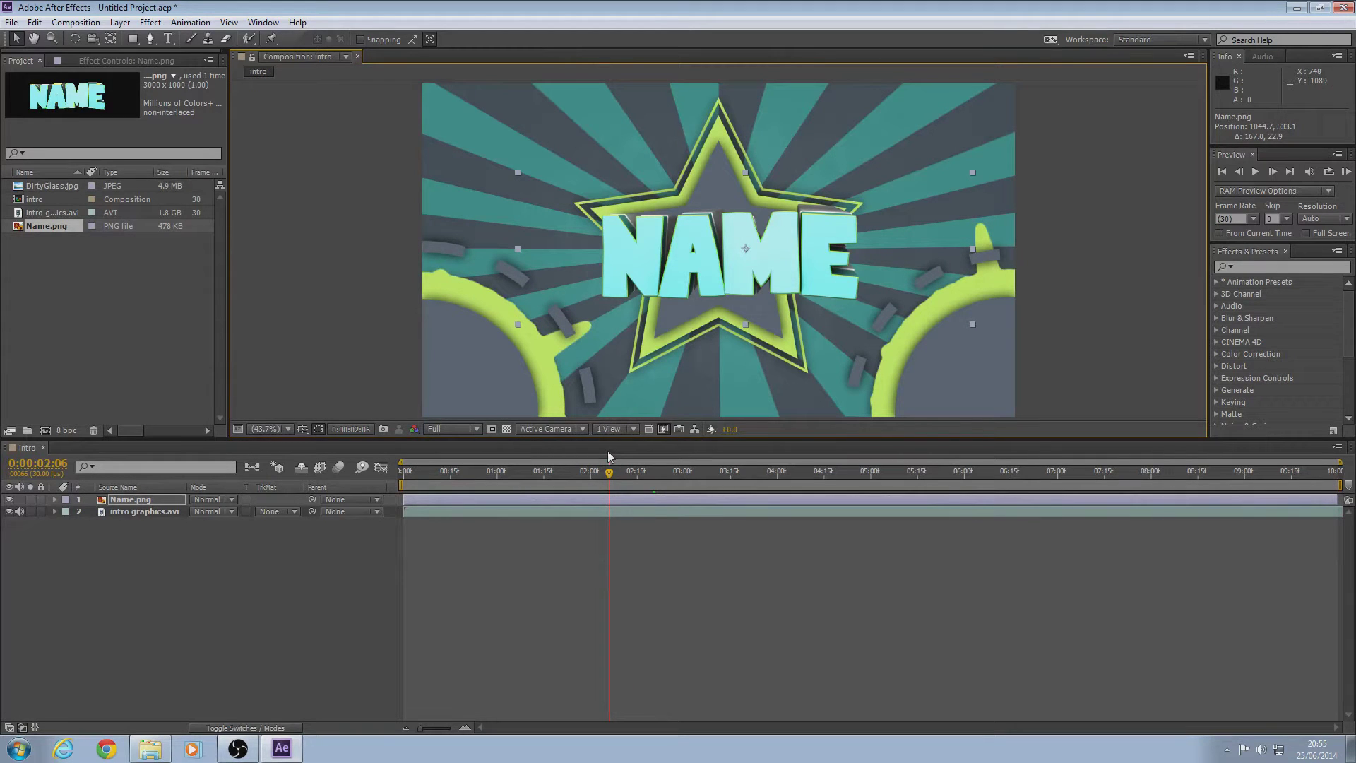
{"action": "left_click_drag", "start_coordinate": [608, 451], "coordinate": [605, 448]}
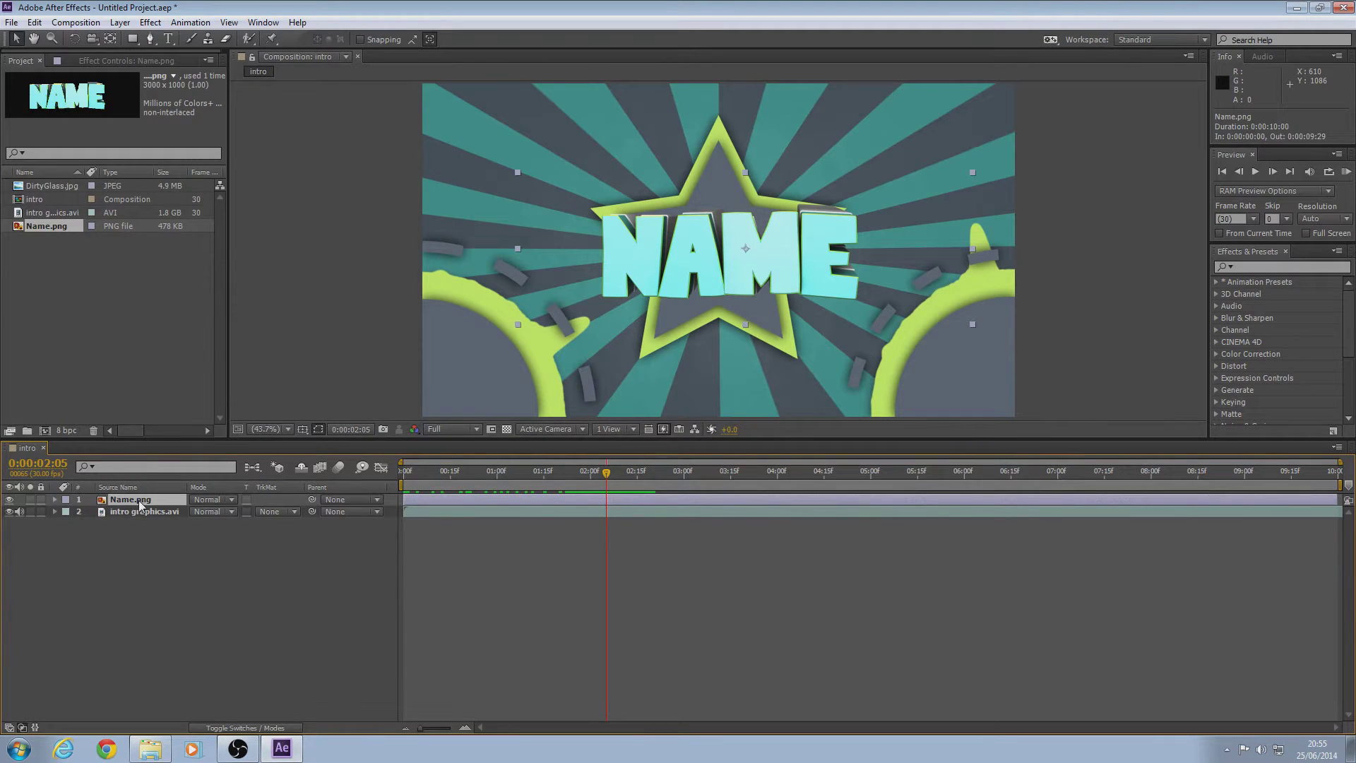
Step: Keyframe Name.png opacity to 0% at 0:00:02:05 and 100% at 0:00:02:06
{"action": "key", "text": "t"}
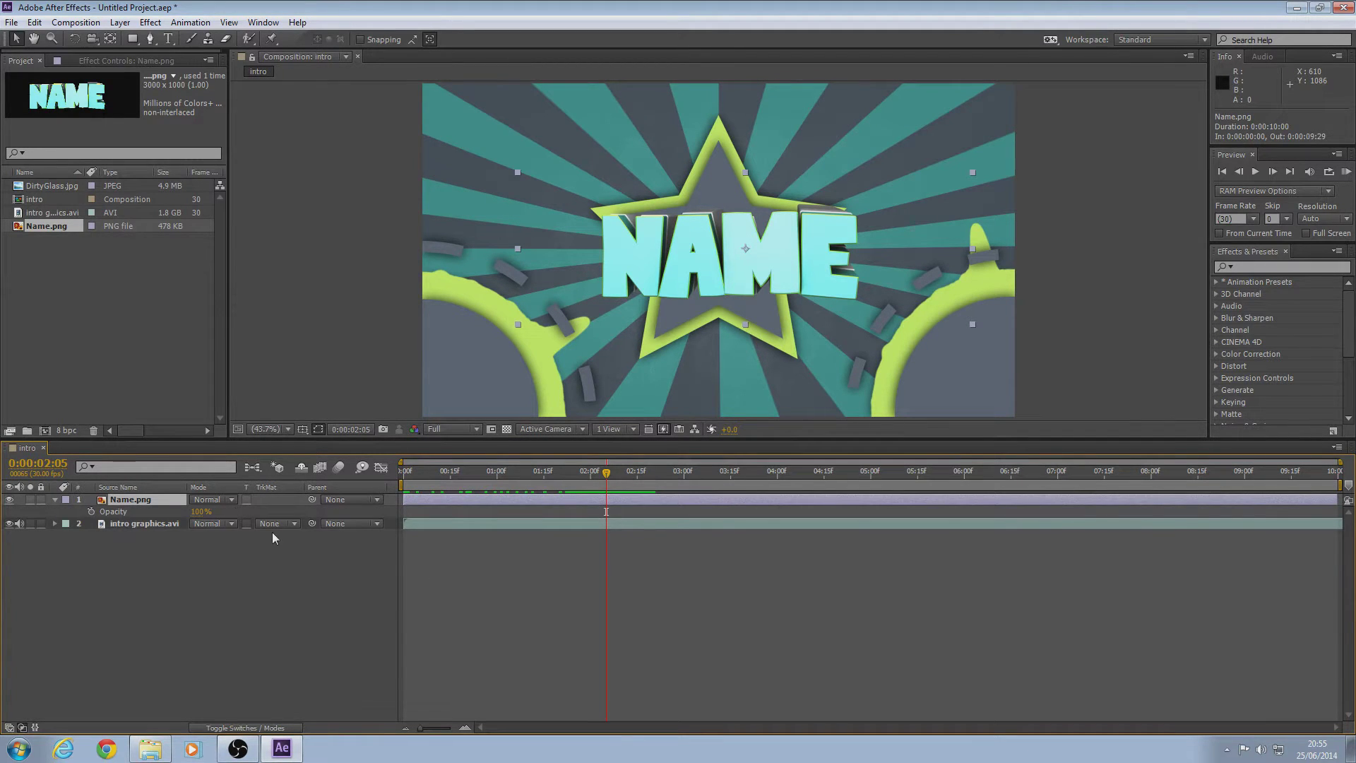
{"action": "left_click", "coordinate": [91, 511]}
{"action": "left_click", "coordinate": [201, 511]}
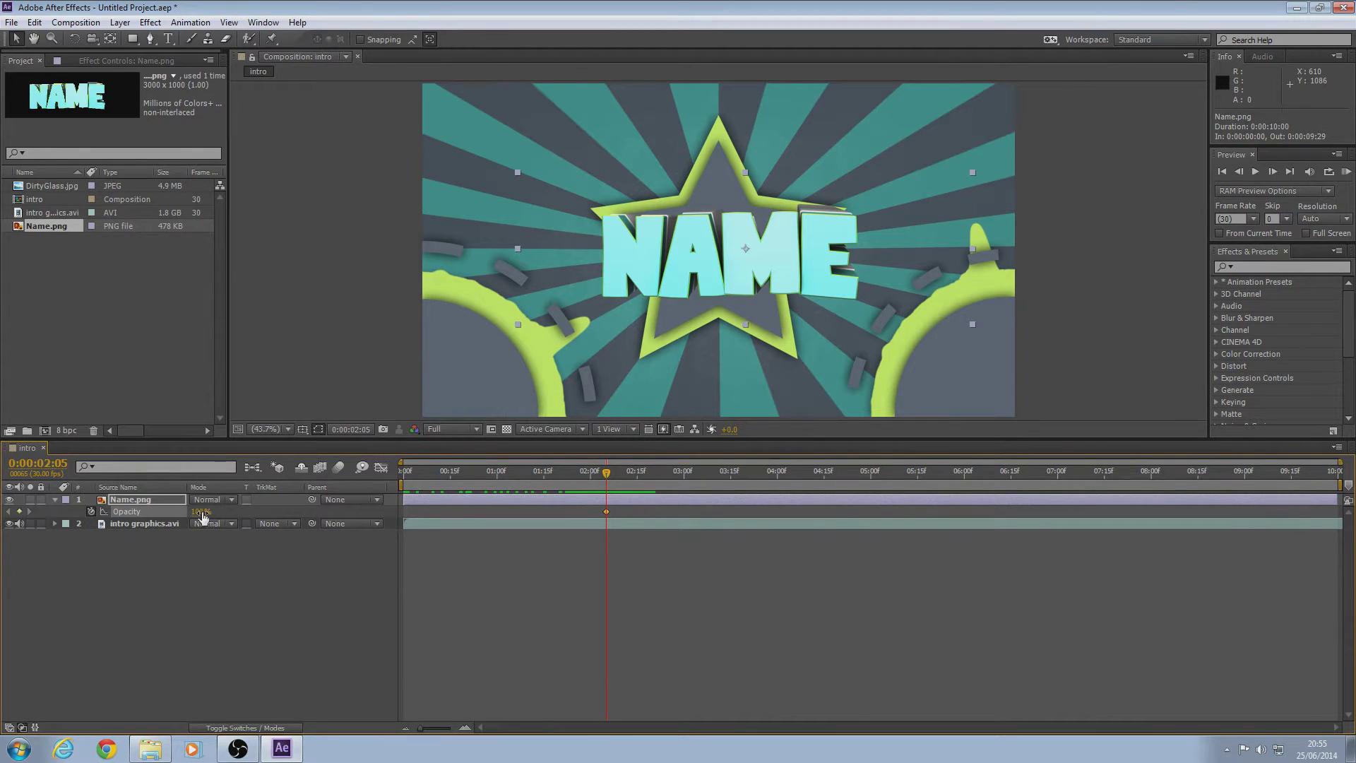
{"action": "type", "text": "0"}
{"action": "key", "text": "Return"}
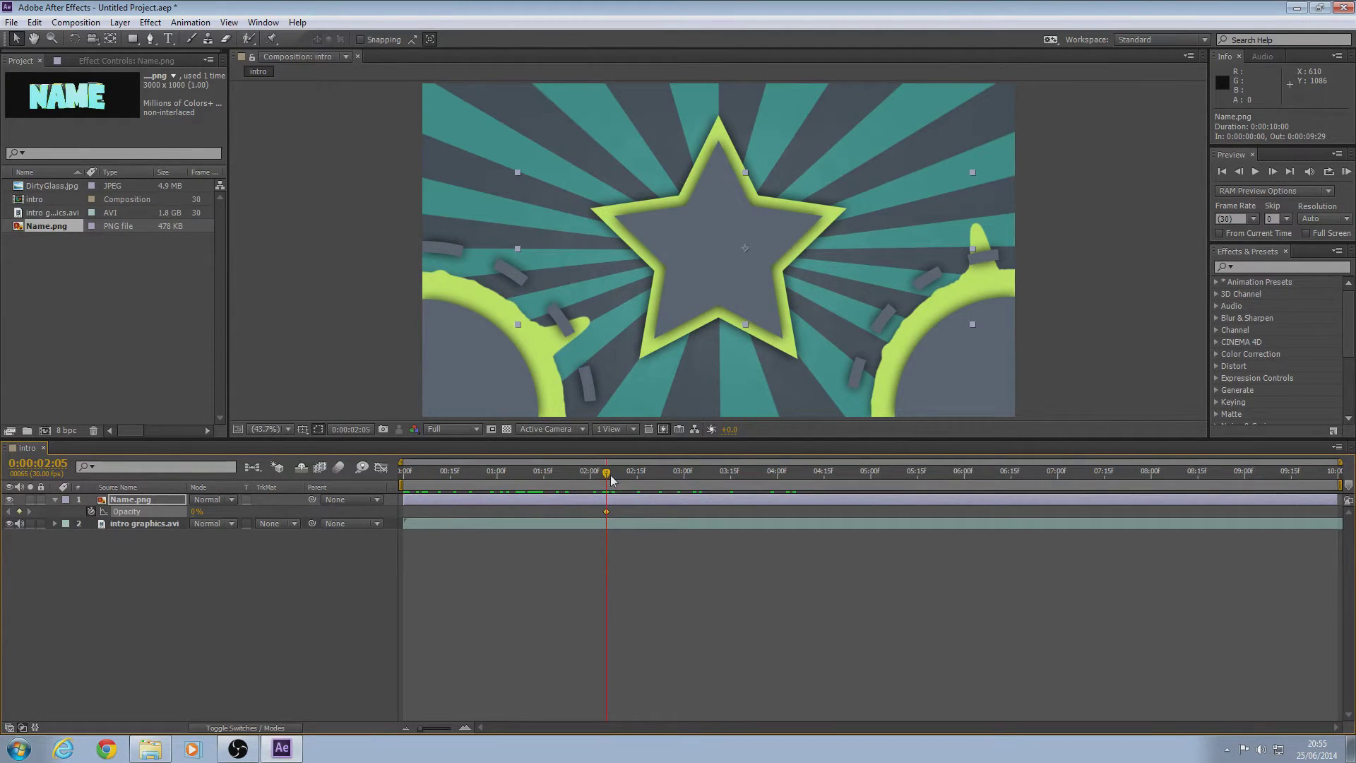
{"action": "left_click_drag", "start_coordinate": [605, 480], "coordinate": [609, 478]}
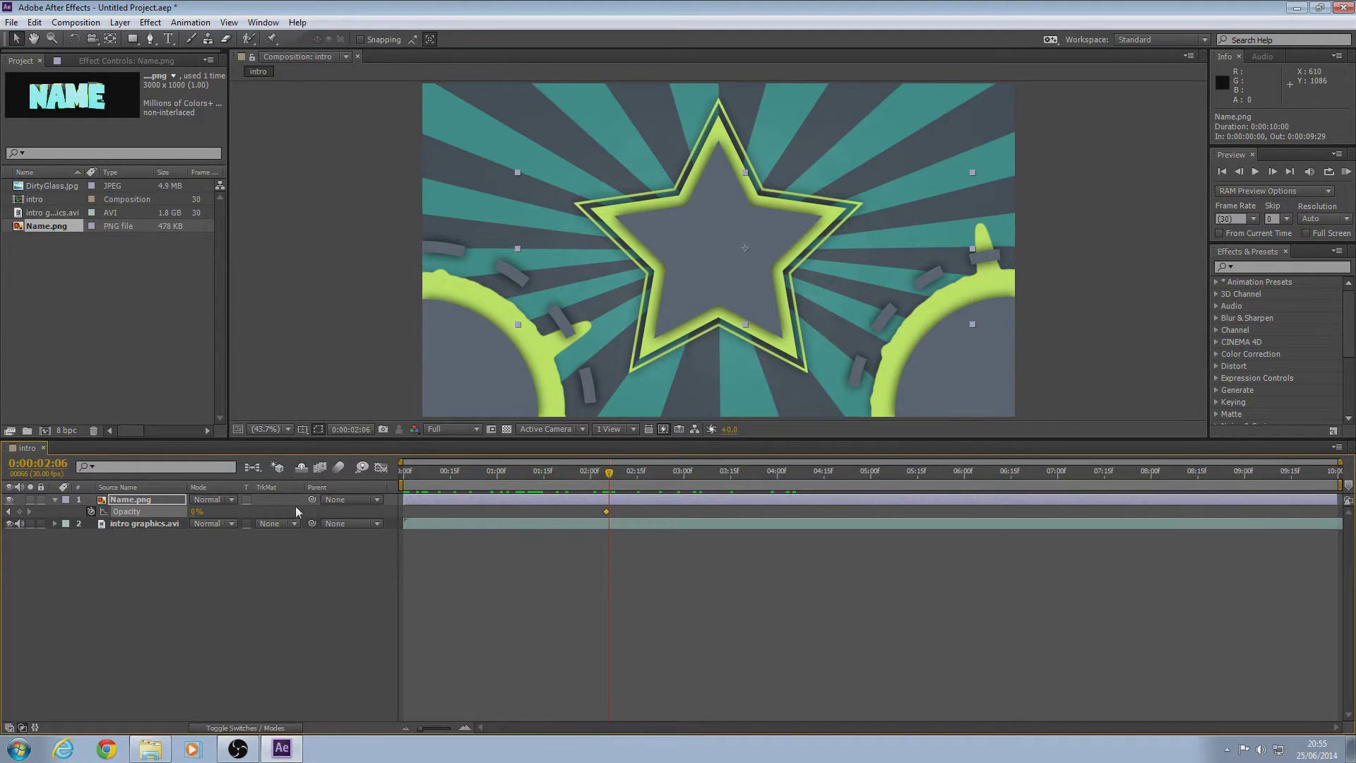
{"action": "left_click", "coordinate": [196, 511]}
{"action": "type", "text": "100"}
{"action": "key", "text": "Return"}
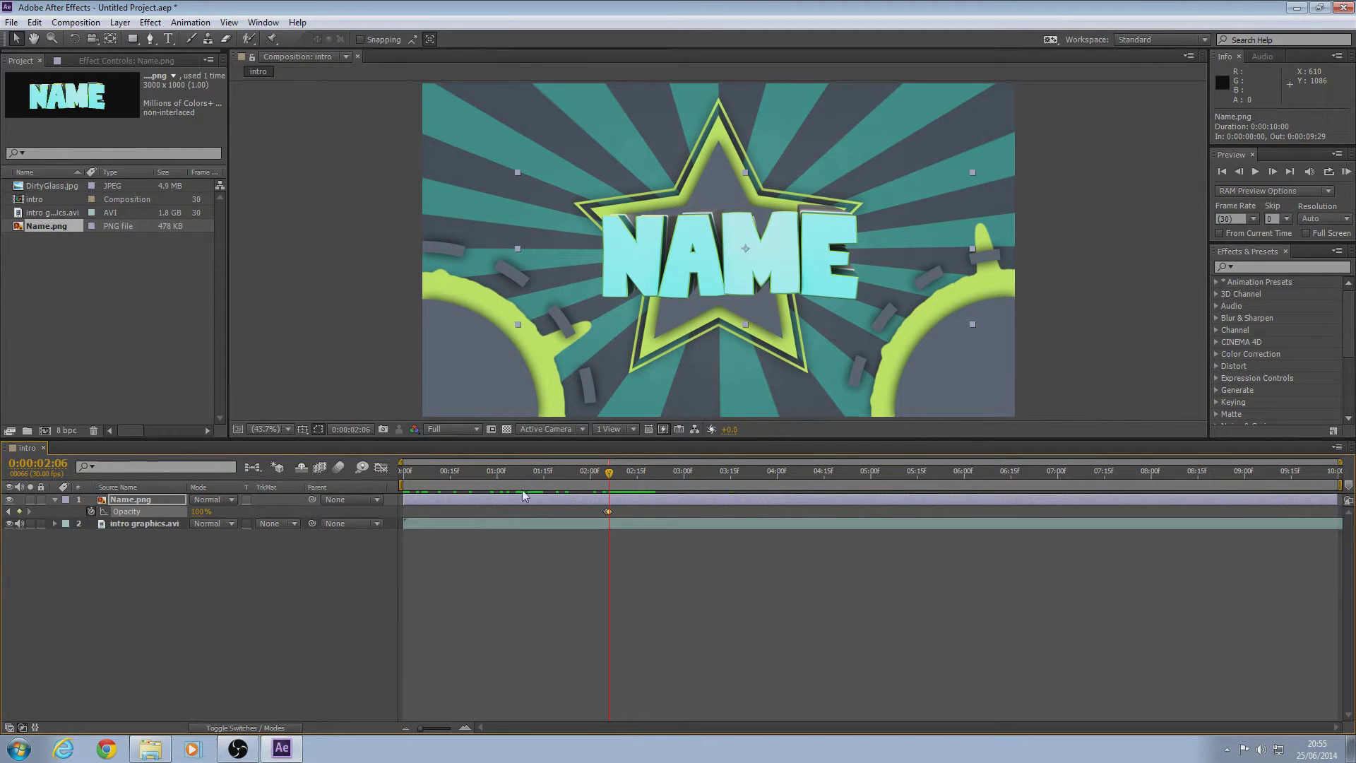
{"action": "mouse_move", "coordinate": [613, 474]}
{"action": "left_mouse_down"}
{"action": "mouse_move", "coordinate": [556, 479]}
{"action": "mouse_move", "coordinate": [624, 479]}
{"action": "left_mouse_up"}
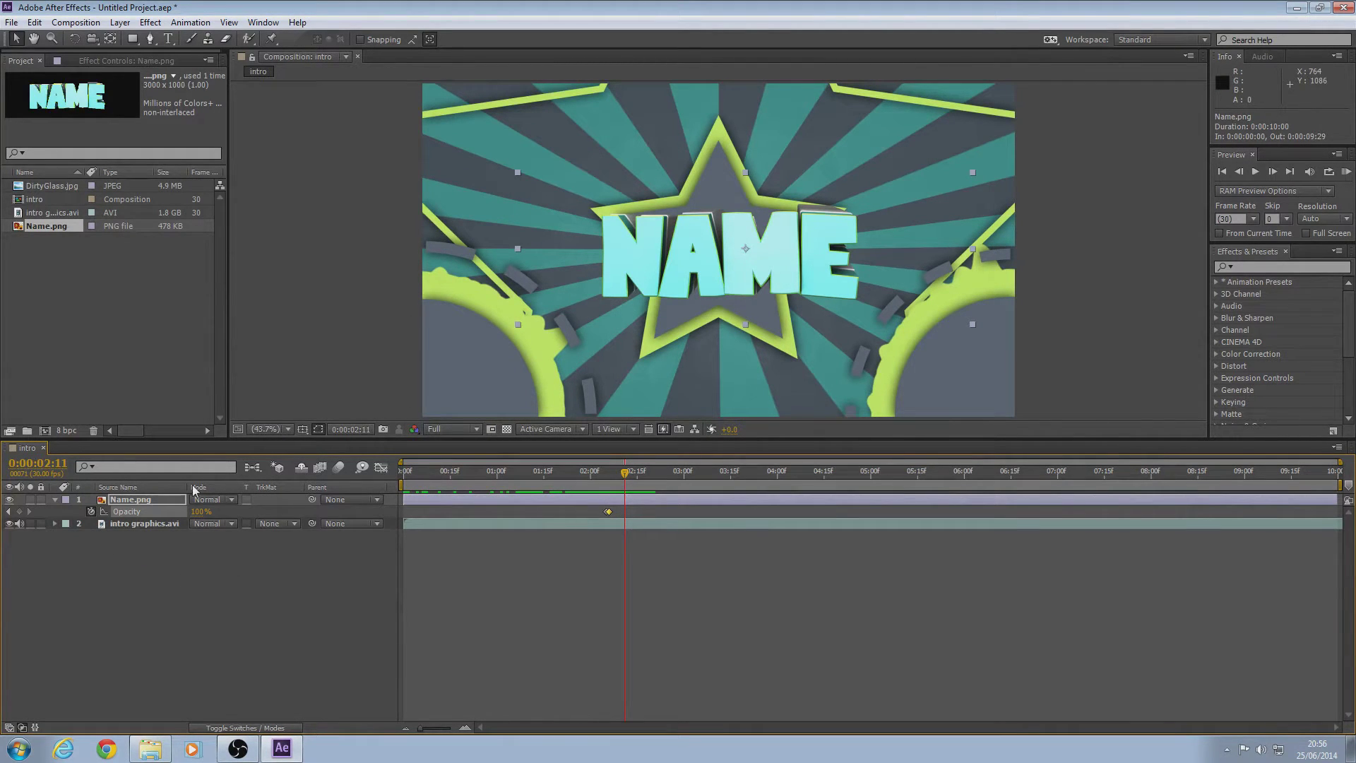
{"action": "left_click", "coordinate": [144, 558]}
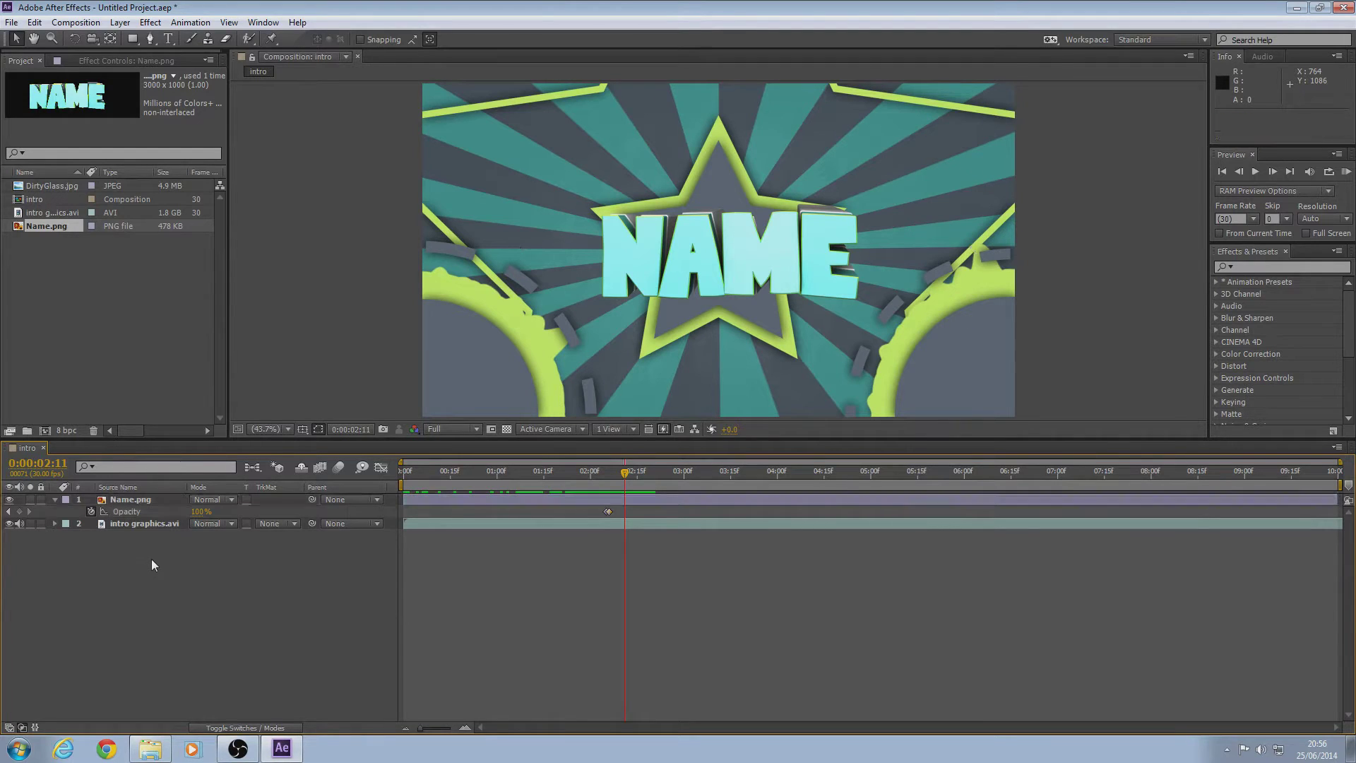
Step: Add DirtyGlass.jpg as the top layer, scale it to 40%, and fit the viewer
{"action": "left_click_drag", "start_coordinate": [45, 186], "coordinate": [154, 494]}
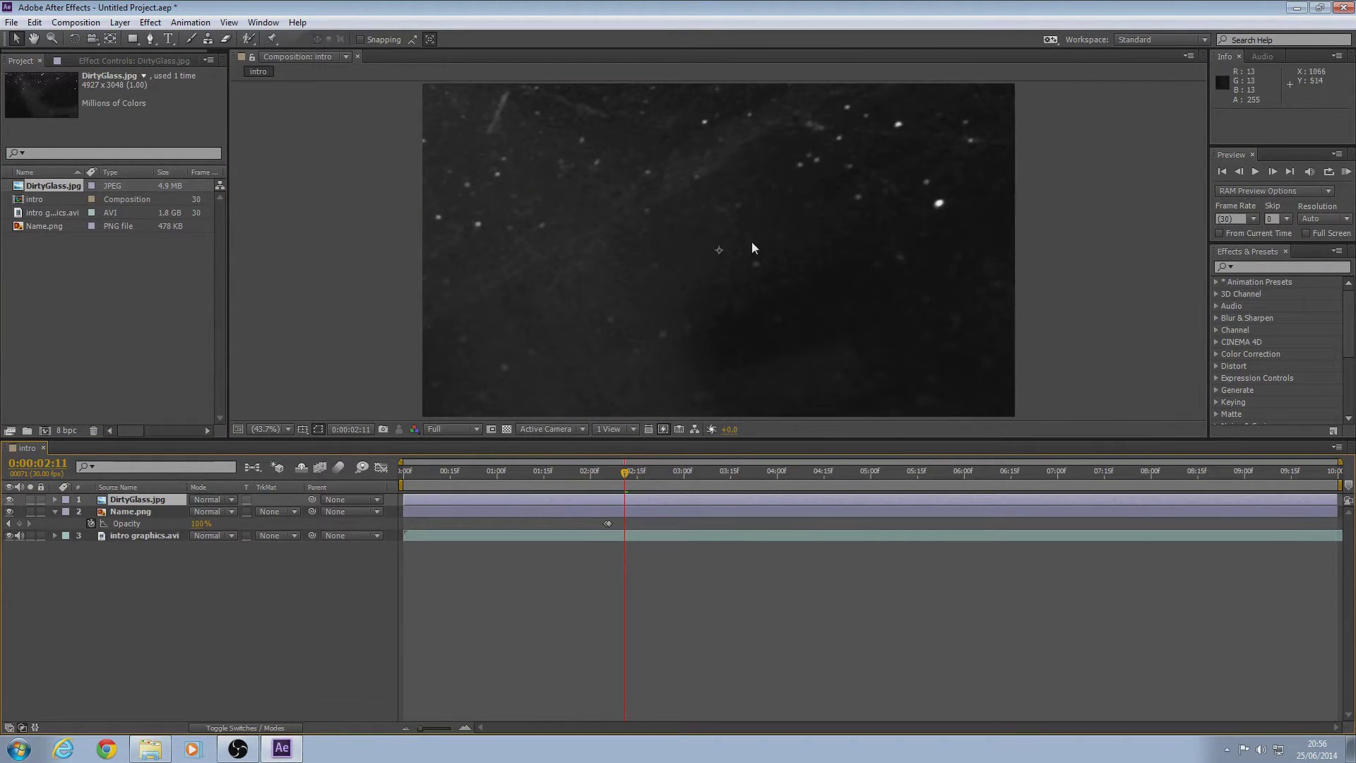
{"action": "key", "text": "comma"}
{"action": "key", "text": "comma"}
{"action": "key", "text": "comma"}
{"action": "key", "text": "comma"}
{"action": "key", "text": "comma"}
{"action": "key", "text": "comma"}
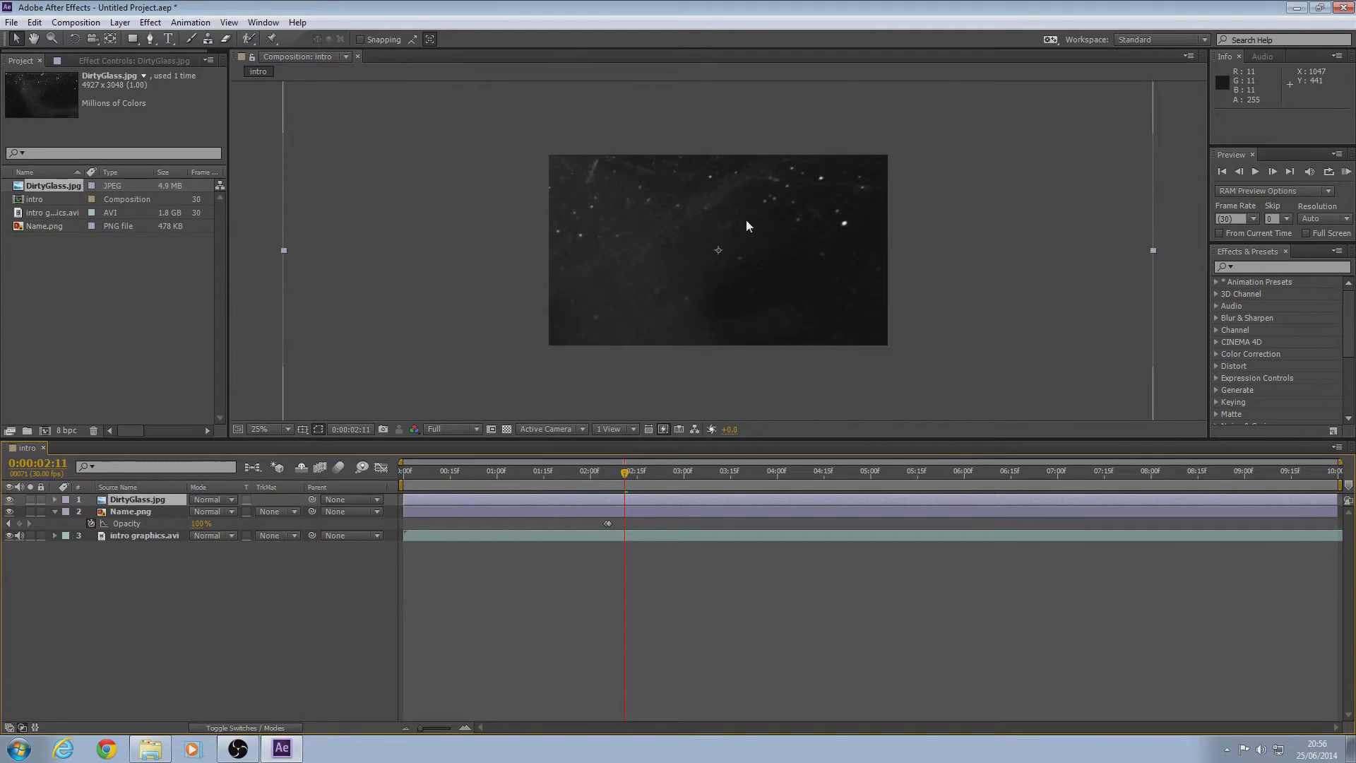
{"action": "key", "text": "period"}
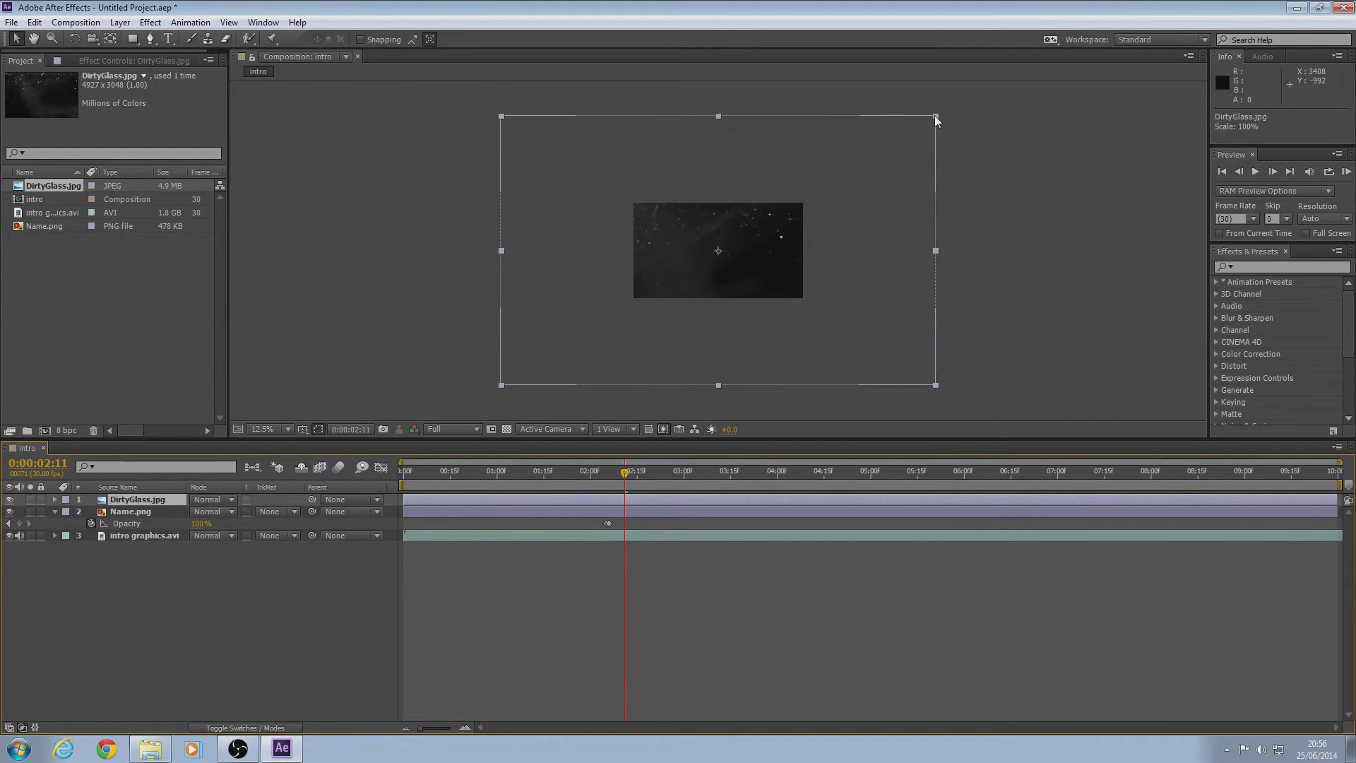
{"action": "left_click_drag", "start_coordinate": [935, 116], "coordinate": [818, 197]}
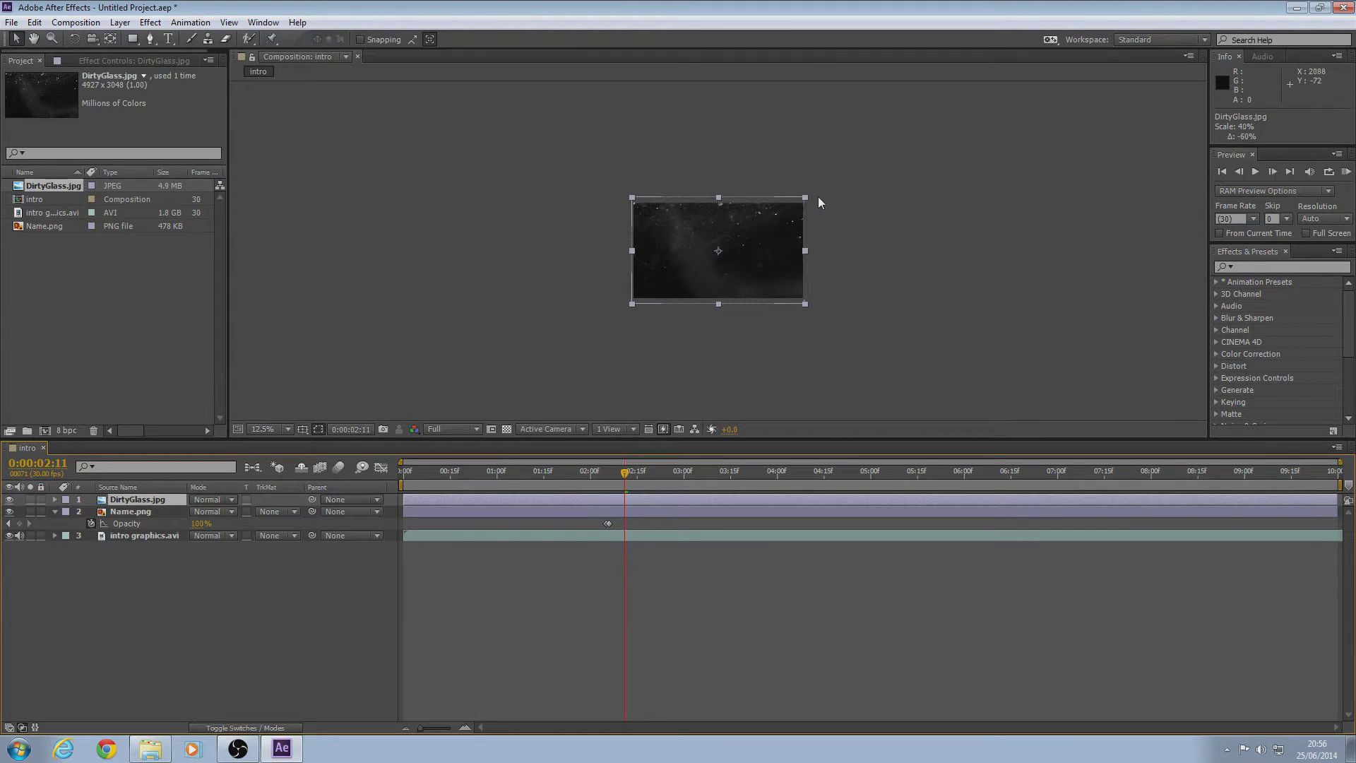
{"action": "key", "text": "period"}
{"action": "left_click", "coordinate": [279, 430]}
{"action": "left_click", "coordinate": [281, 469]}
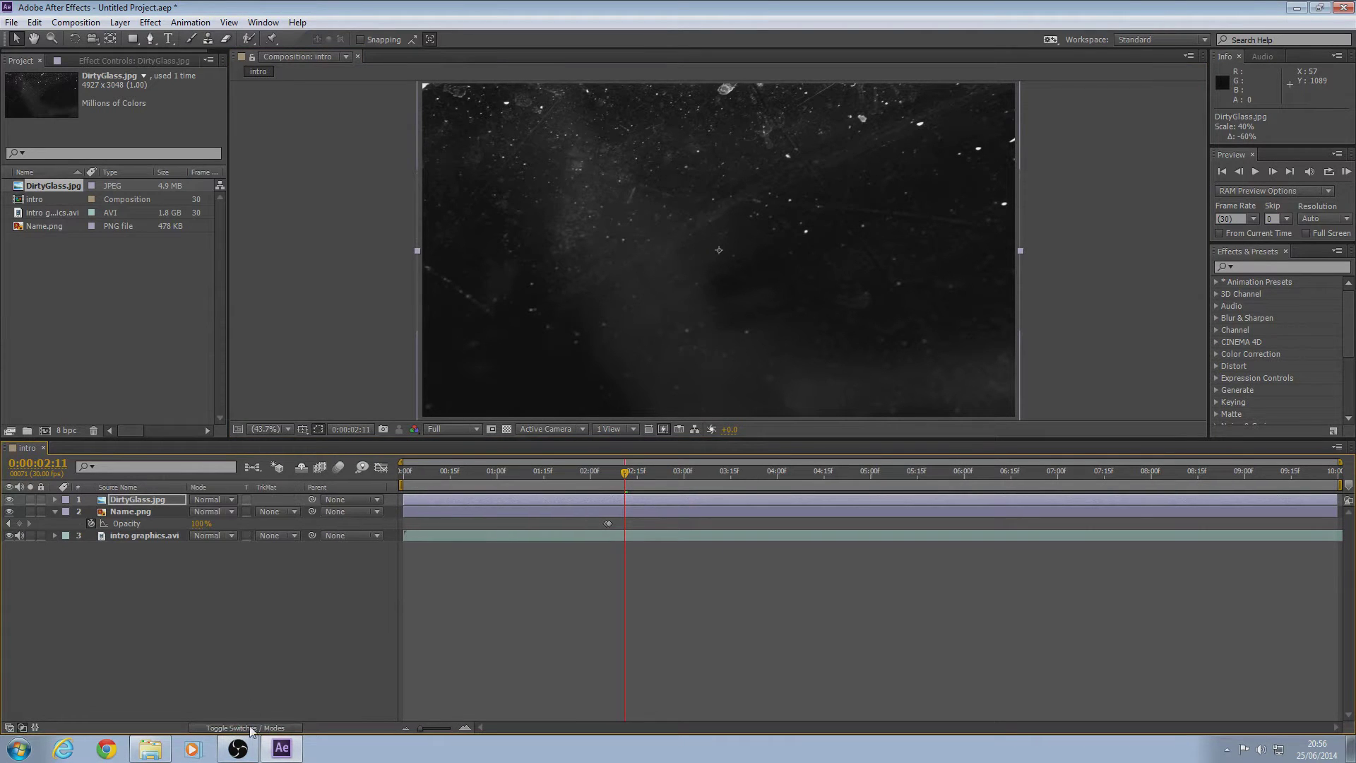
Step: Set the DirtyGlass.jpg layer's blend mode to Linear Dodge
{"action": "left_click", "coordinate": [156, 503]}
{"action": "left_click", "coordinate": [207, 501]}
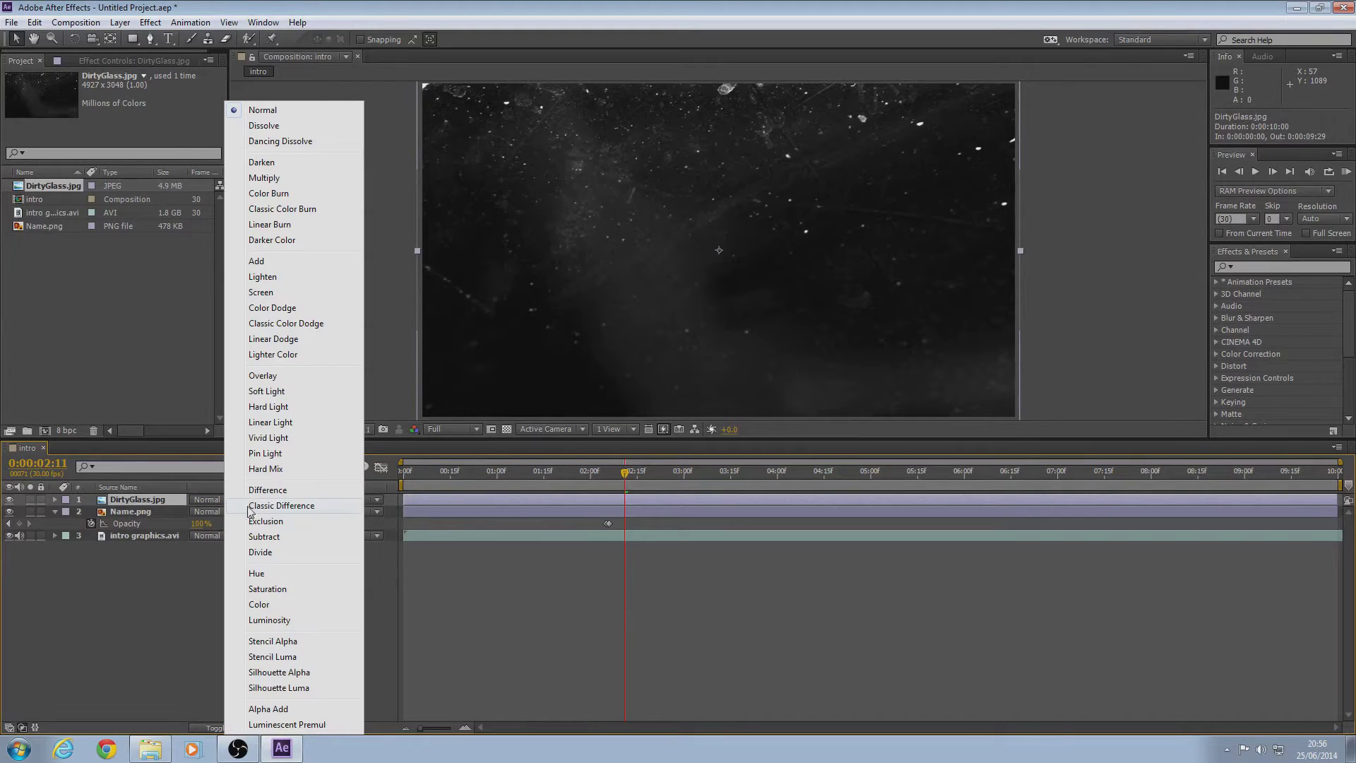
{"action": "left_click", "coordinate": [287, 338]}
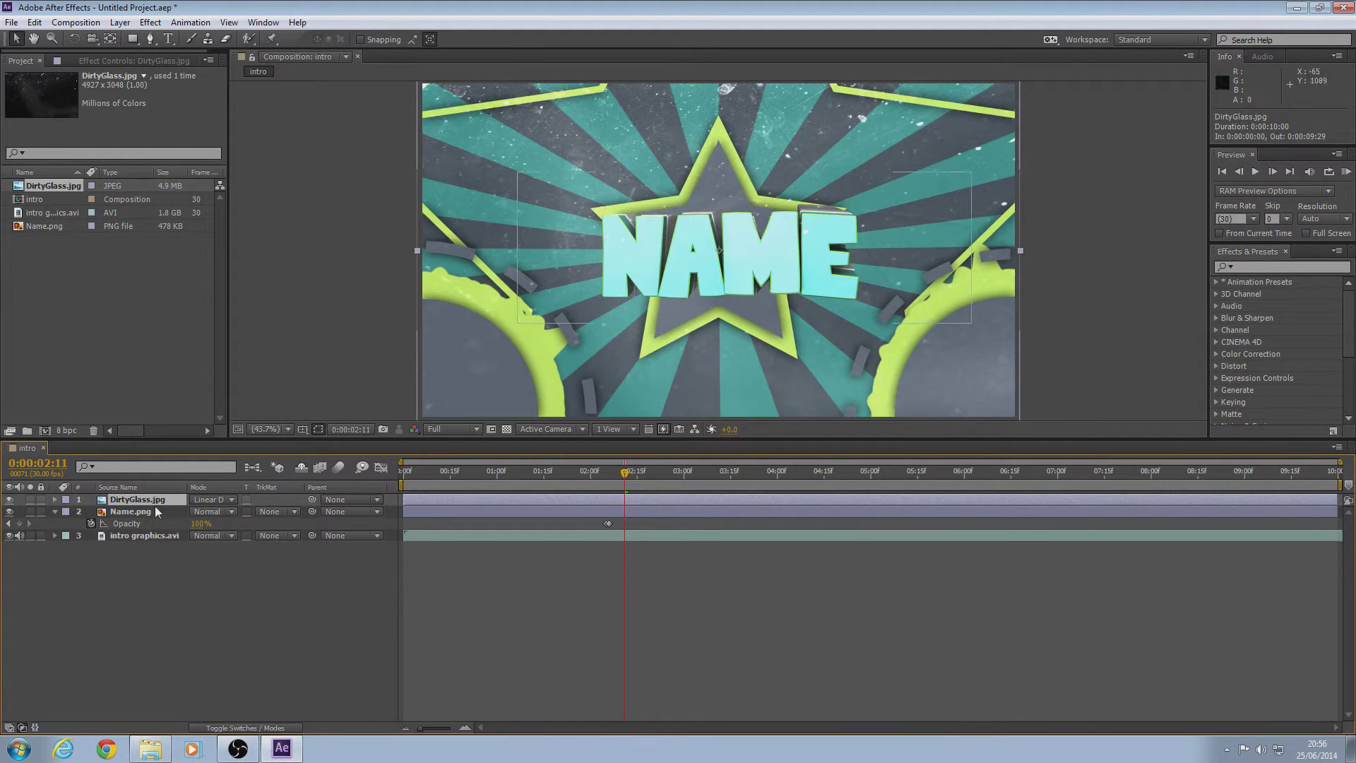
{"action": "scroll", "coordinate": [846, 167], "scroll_direction": "up", "scroll_amount": 1}
{"action": "scroll", "coordinate": [846, 167], "scroll_direction": "down", "scroll_amount": 2}
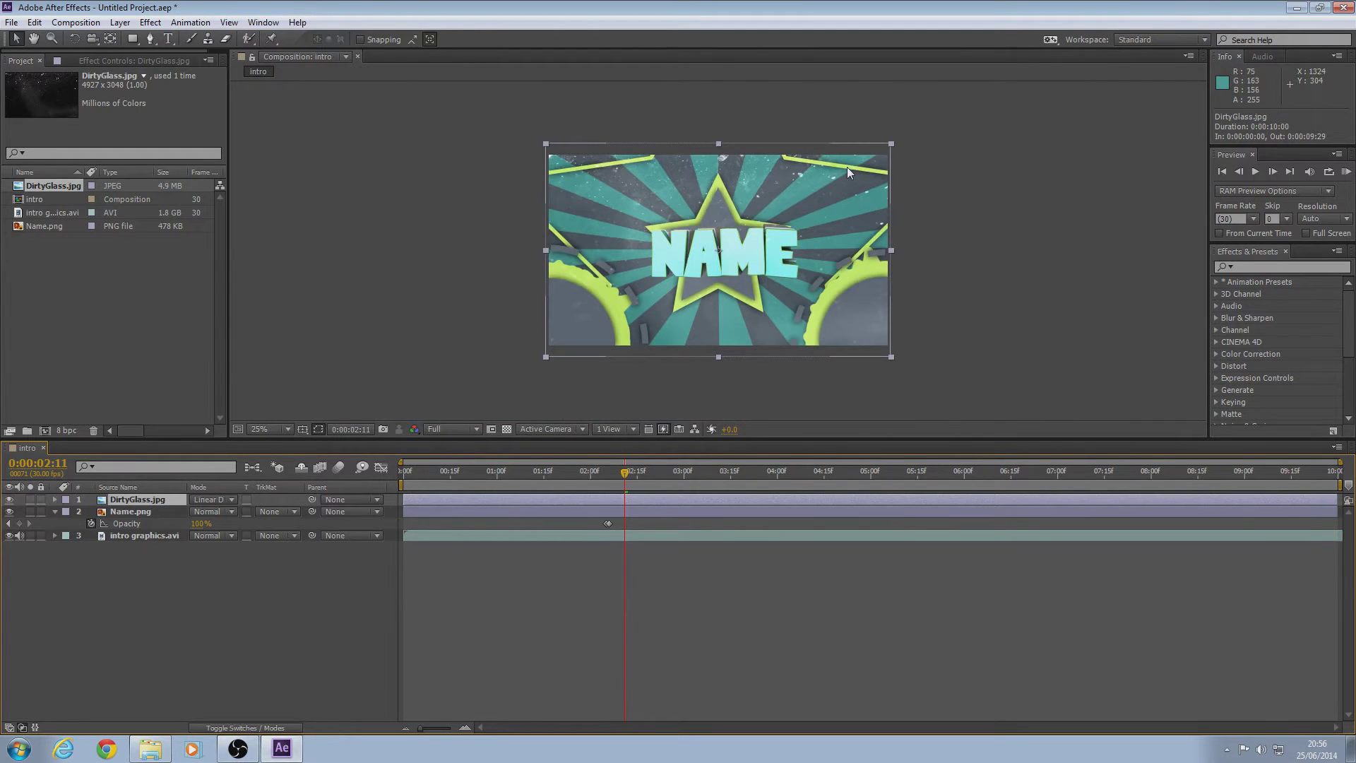
{"action": "left_click", "coordinate": [262, 430]}
{"action": "left_click", "coordinate": [311, 461]}
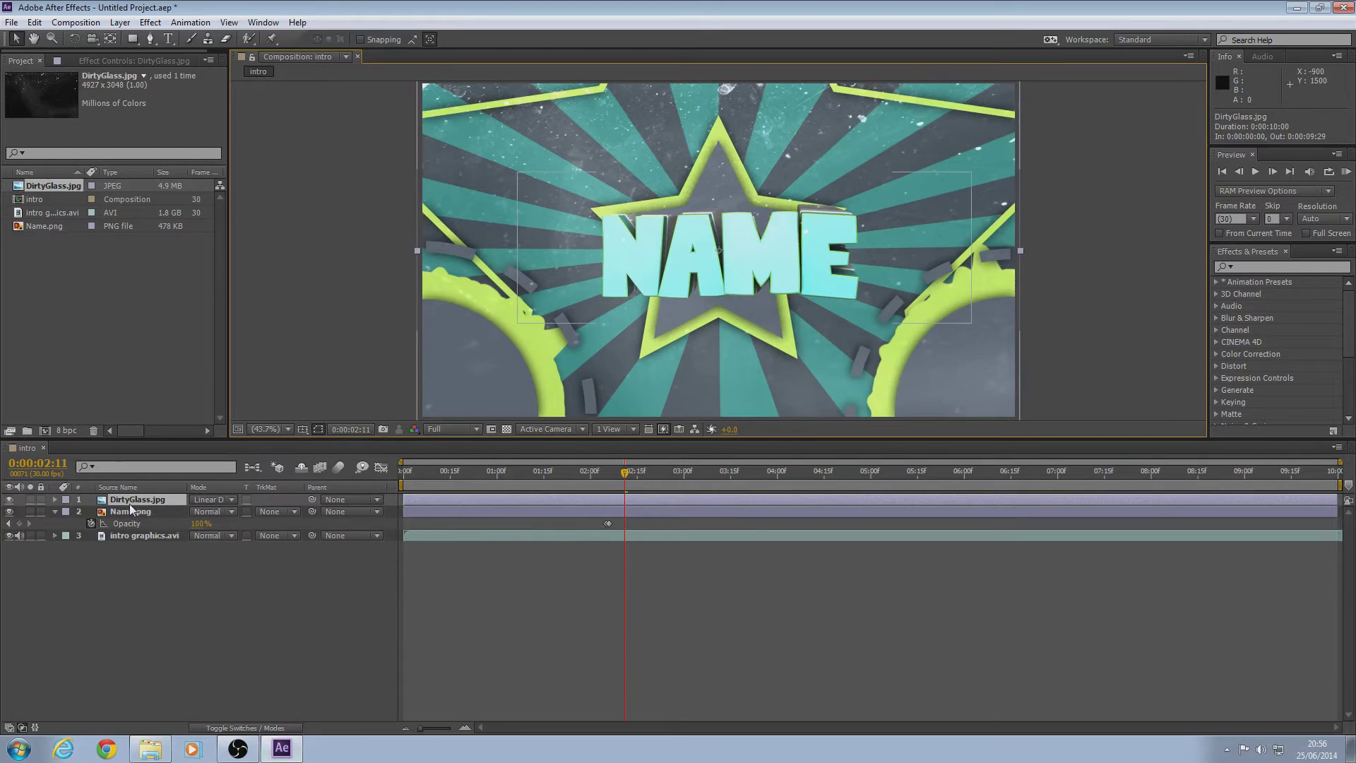
Step: Set DirtyGlass.jpg opacity to 50% after comparing higher values
{"action": "key", "text": "t"}
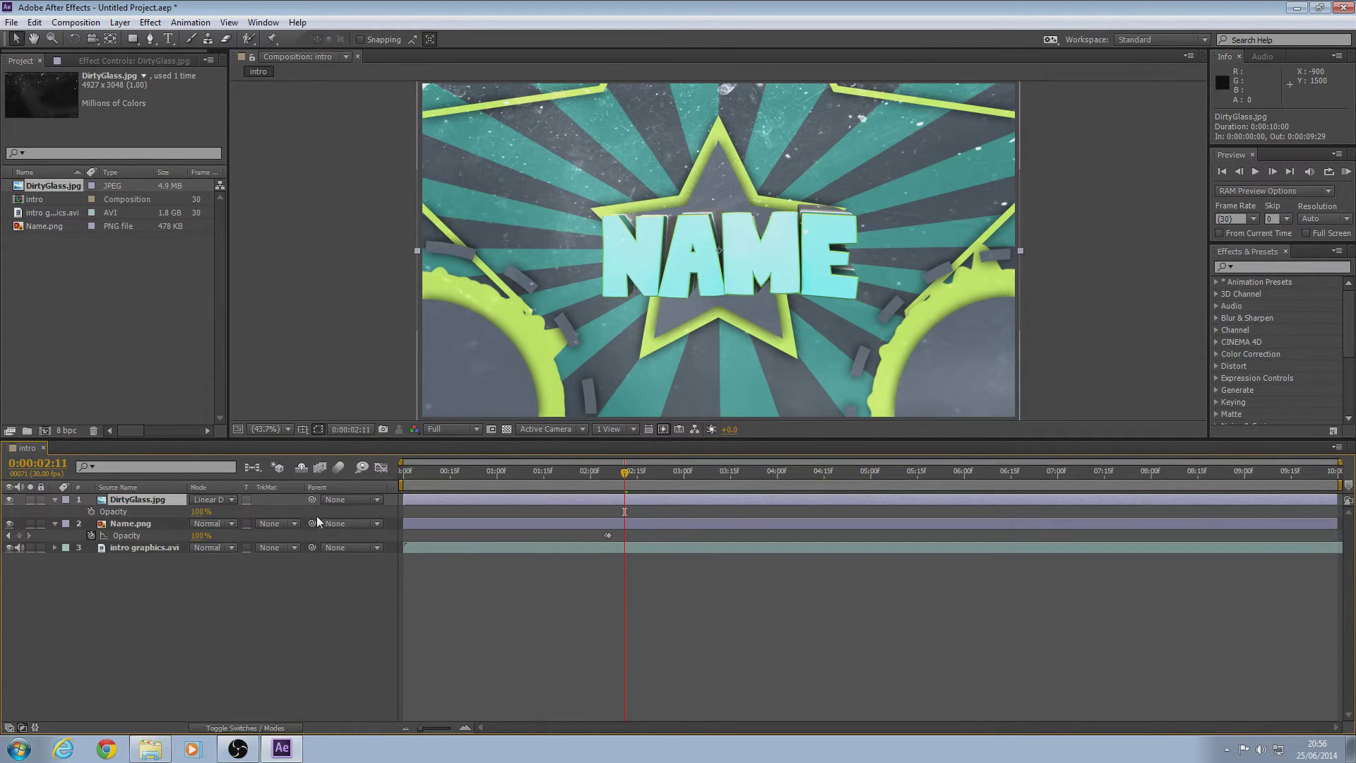
{"action": "left_click_drag", "start_coordinate": [202, 514], "coordinate": [176, 505]}
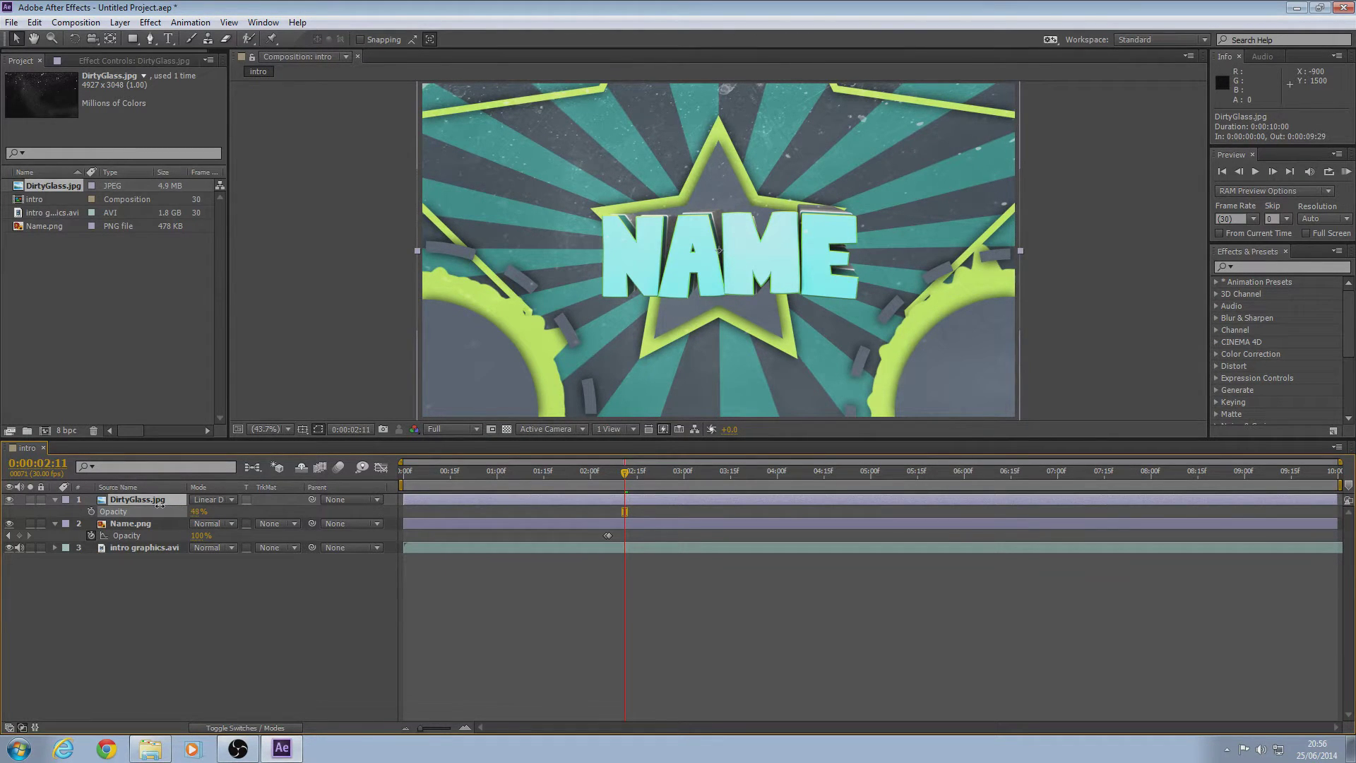
{"action": "left_click_drag", "start_coordinate": [164, 504], "coordinate": [160, 503]}
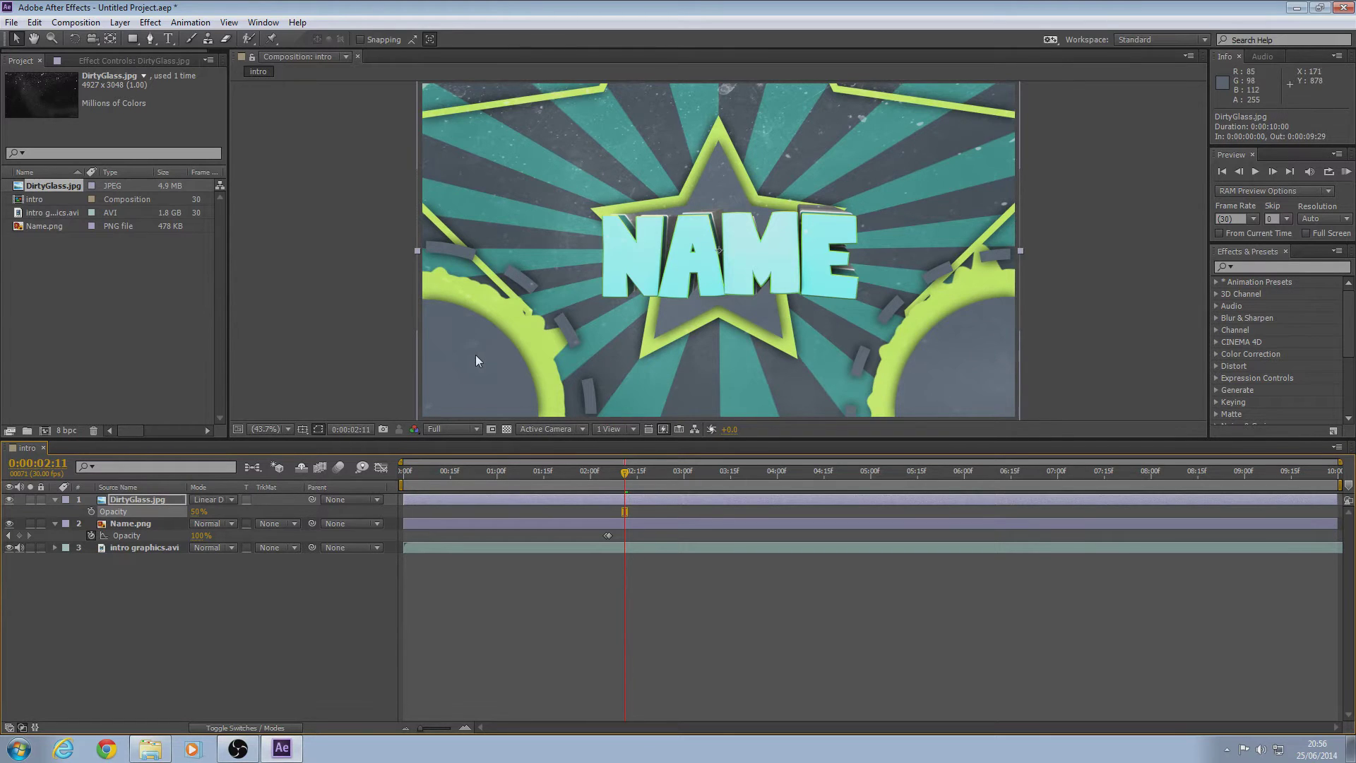
{"action": "key", "text": "comma"}
{"action": "key", "text": "comma"}
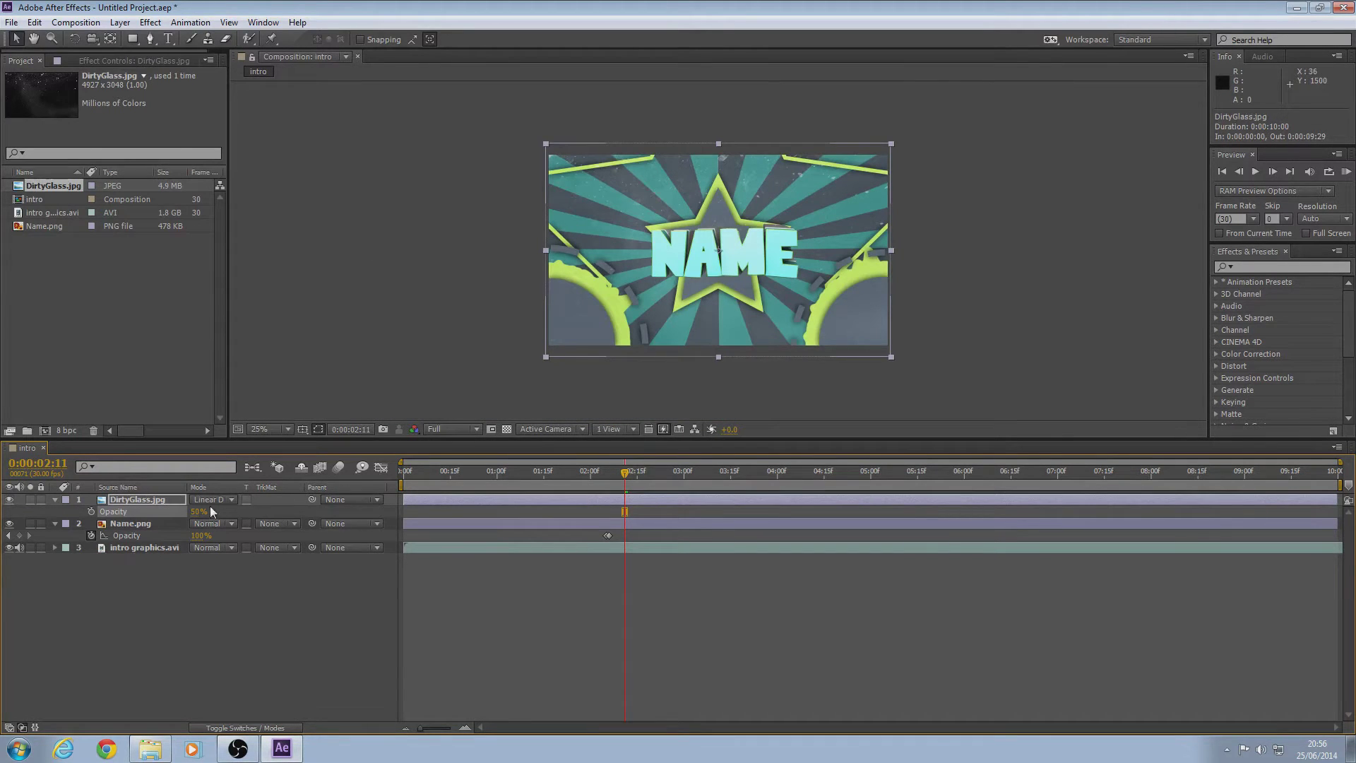
{"action": "left_click_drag", "start_coordinate": [198, 515], "coordinate": [232, 507]}
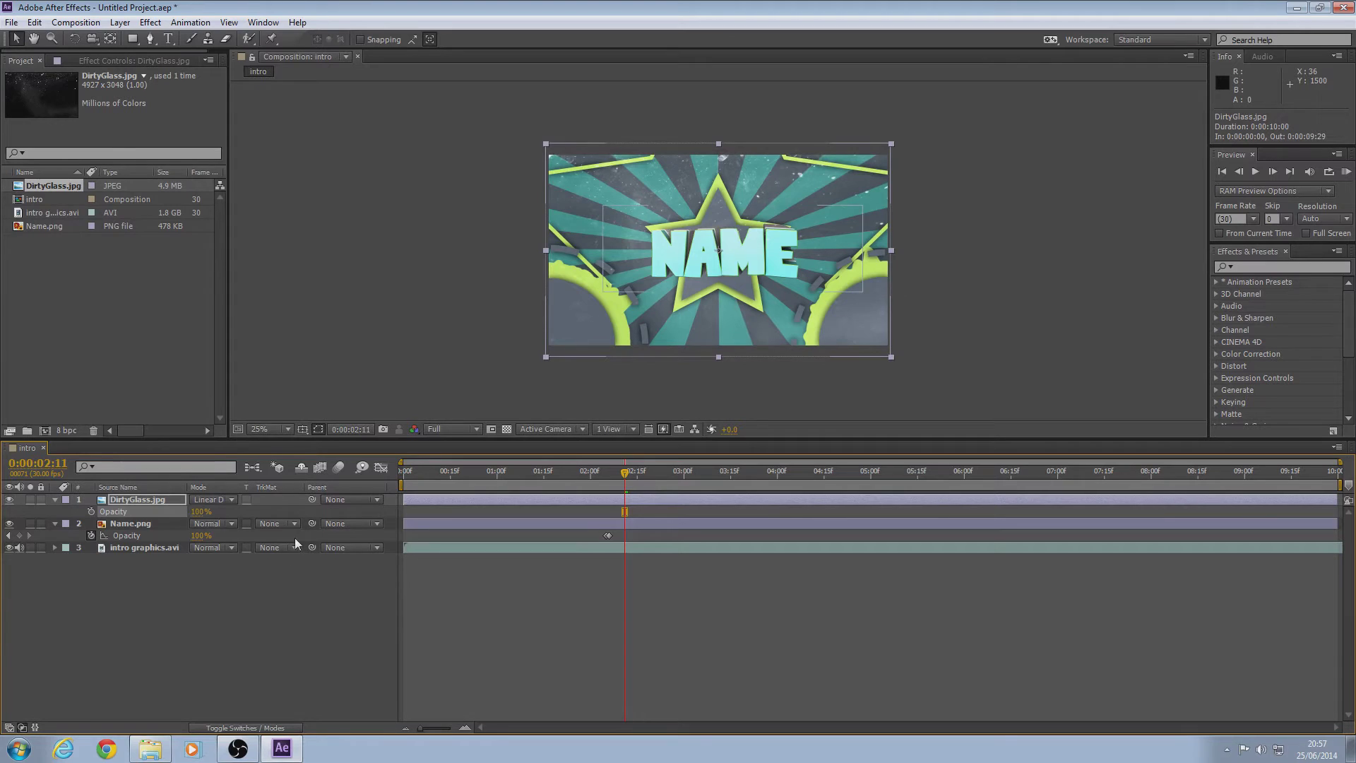
{"action": "left_click_drag", "start_coordinate": [198, 516], "coordinate": [169, 510]}
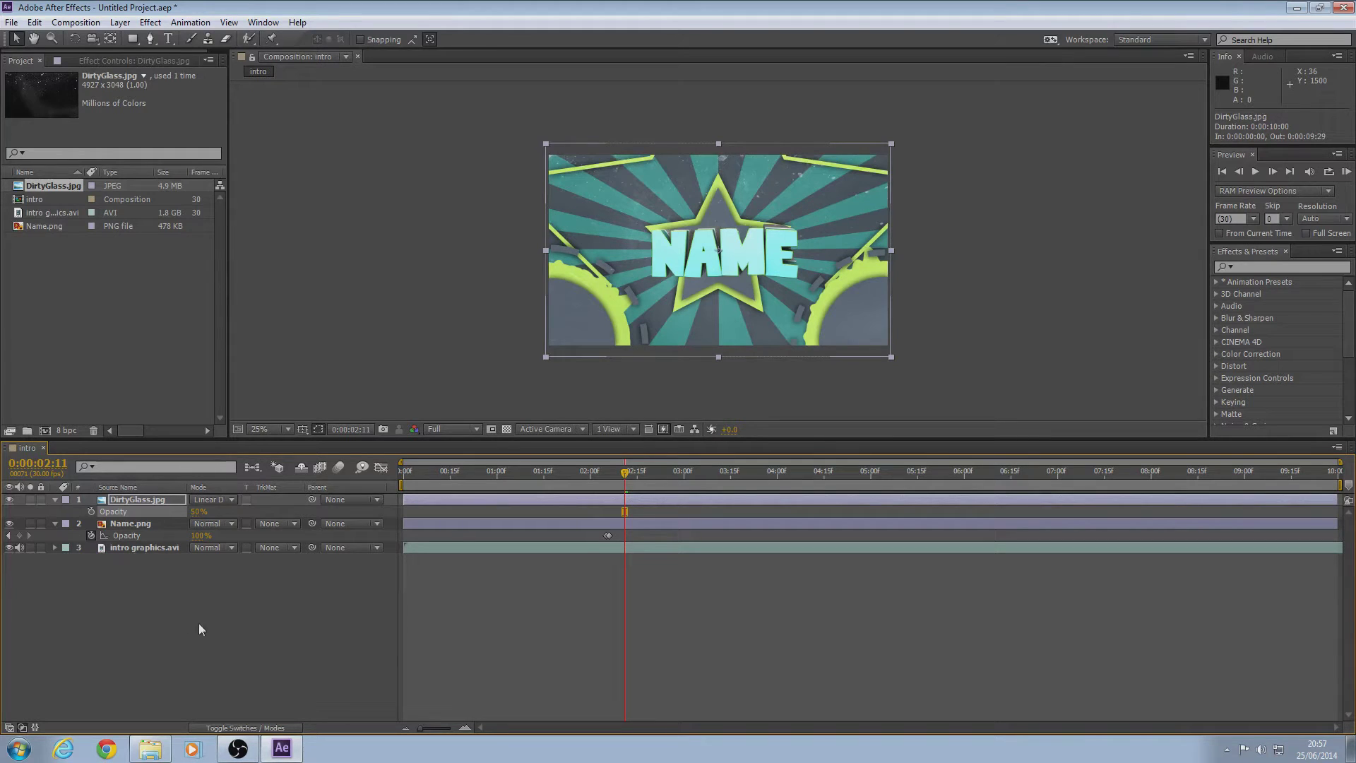
{"action": "left_click", "coordinate": [262, 428]}
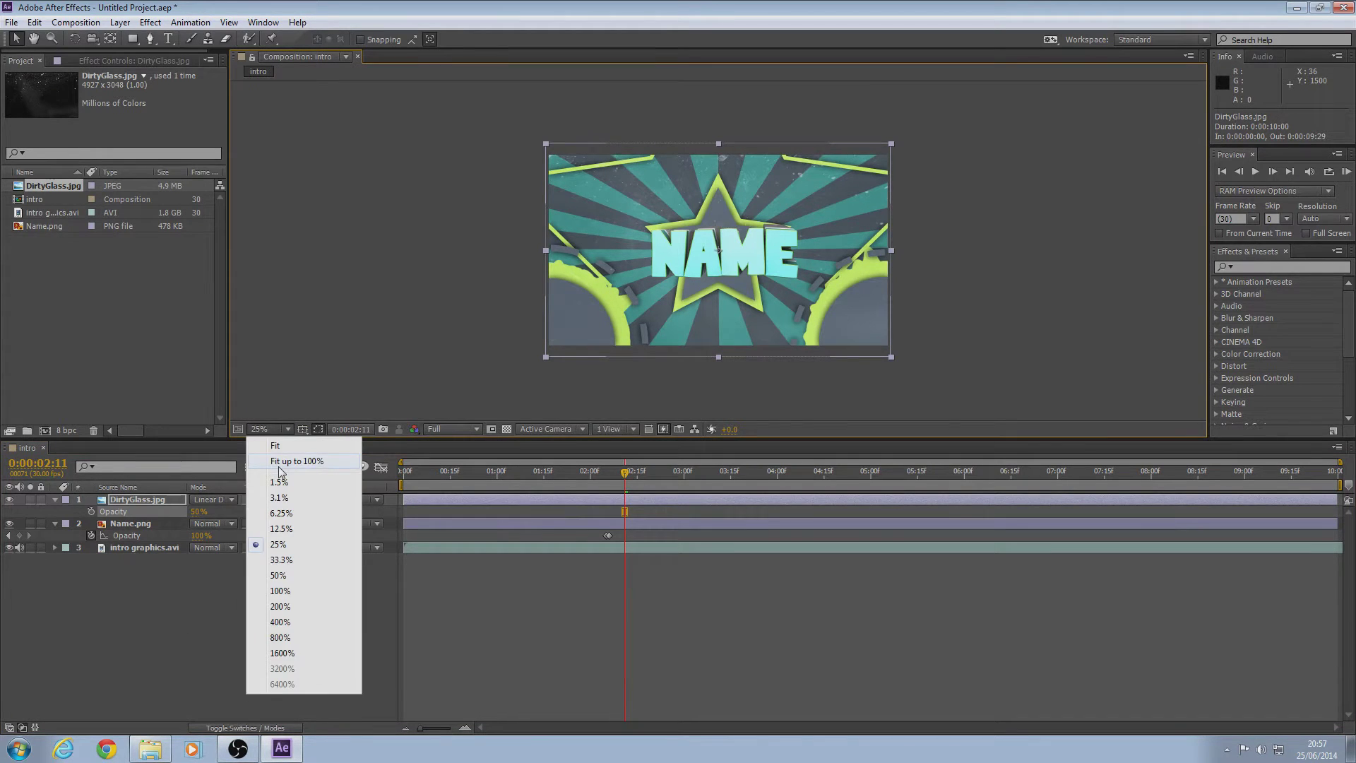
{"action": "left_click", "coordinate": [274, 460]}
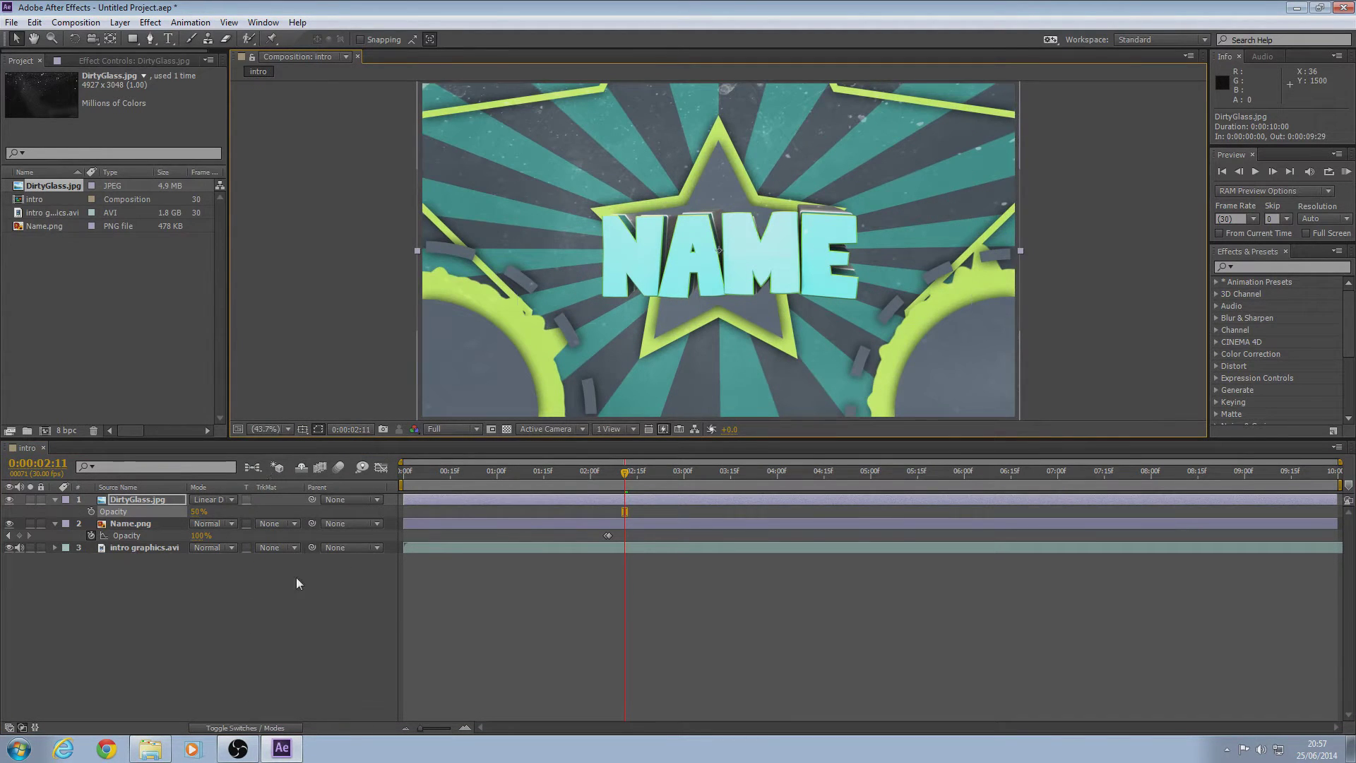
{"action": "left_click", "coordinate": [127, 551]}
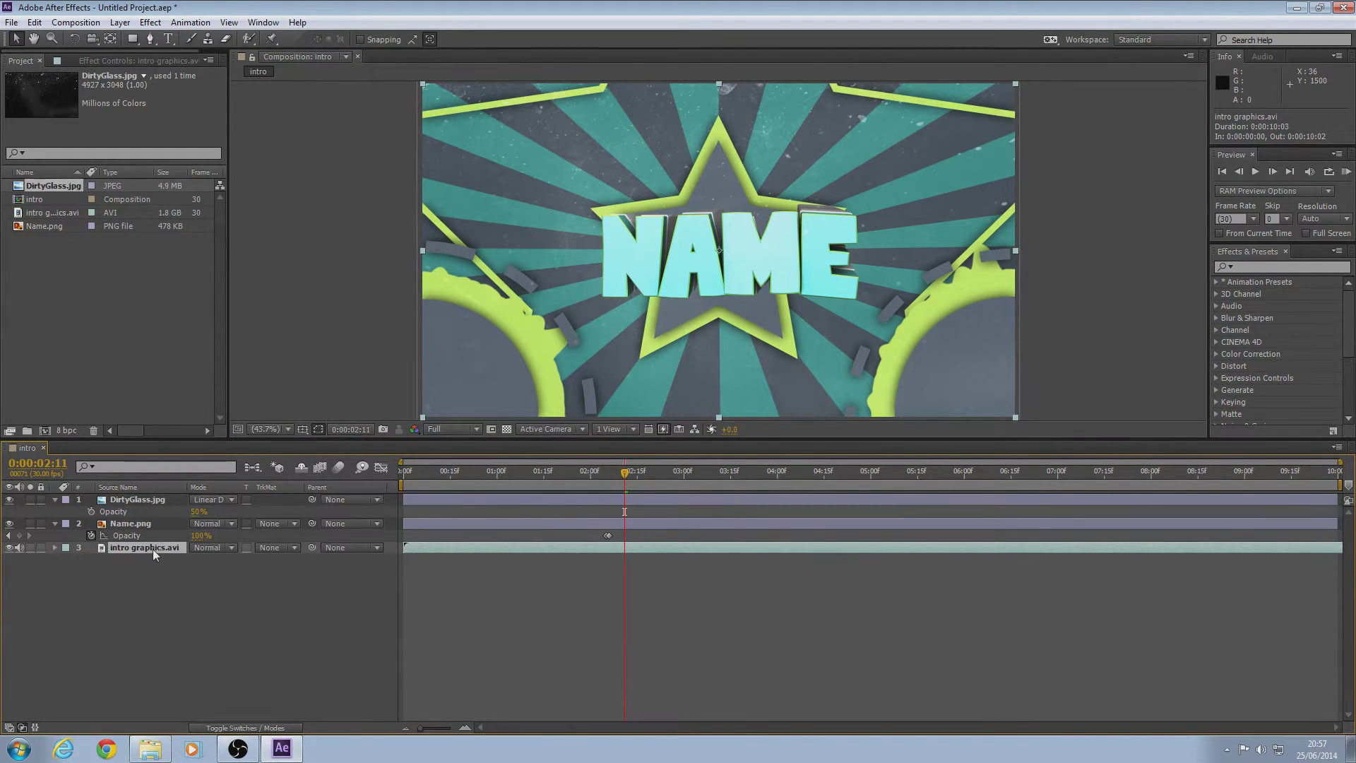
Step: Show the audio waveform, move to 0:00:02:06, and create Adjustment Layer 1 with its Effect Controls showing
{"action": "key", "text": "l"}
{"action": "key", "text": "l"}
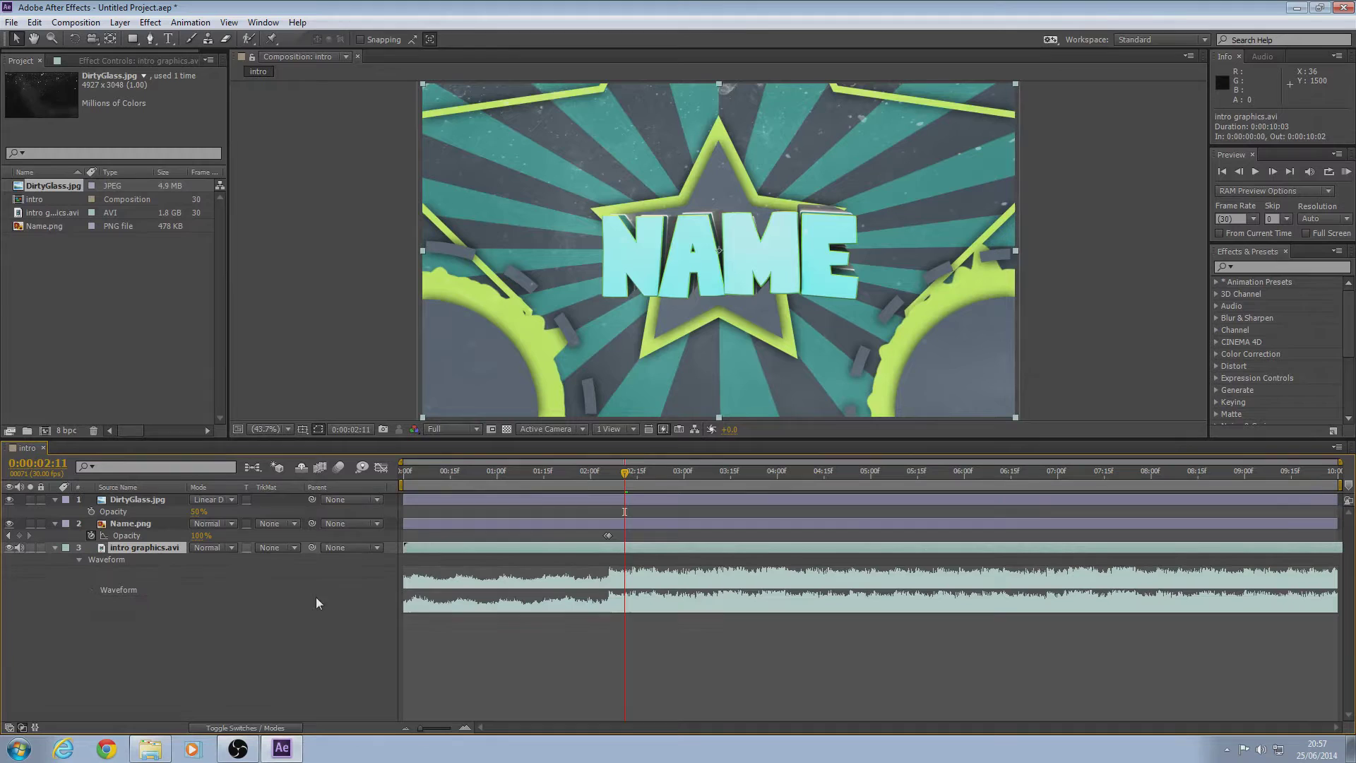
{"action": "left_click_drag", "start_coordinate": [621, 486], "coordinate": [608, 478]}
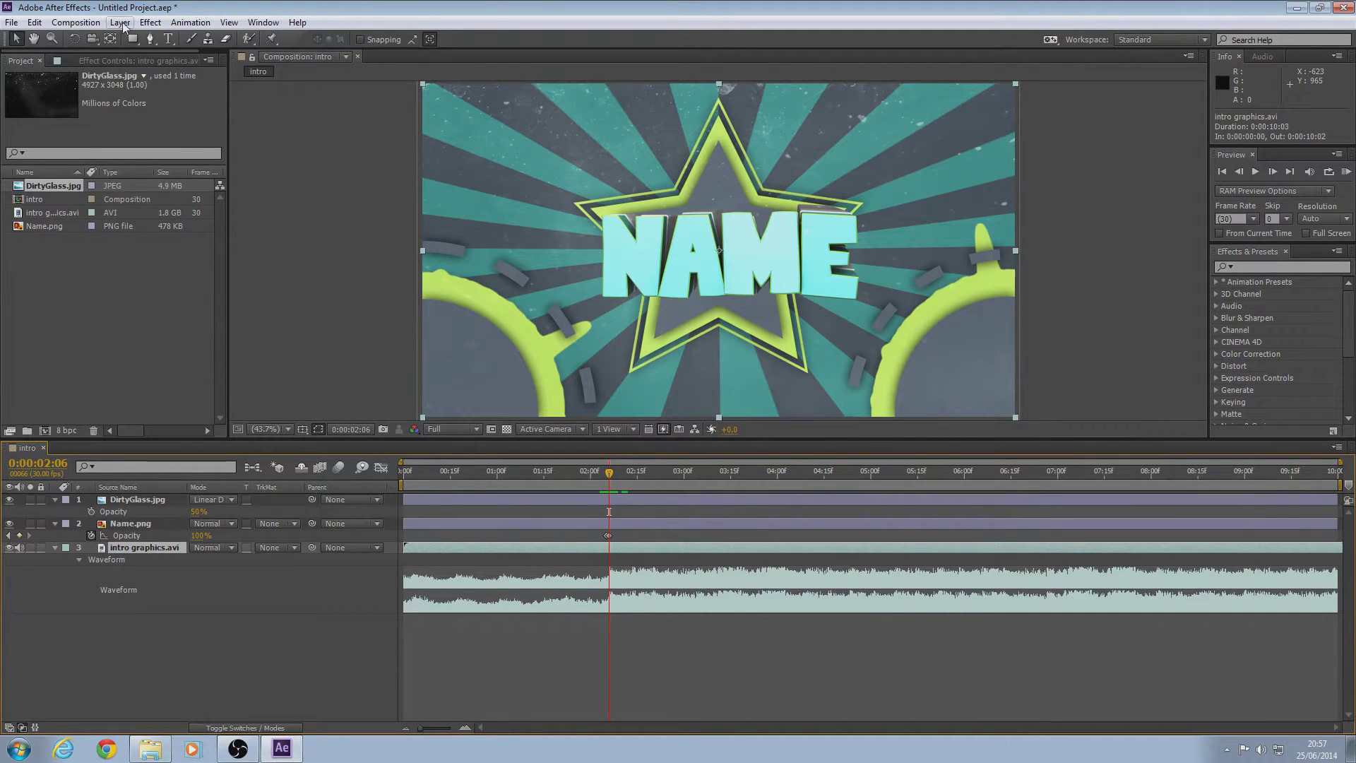
{"action": "left_click", "coordinate": [120, 23]}
{"action": "mouse_move", "coordinate": [168, 42]}
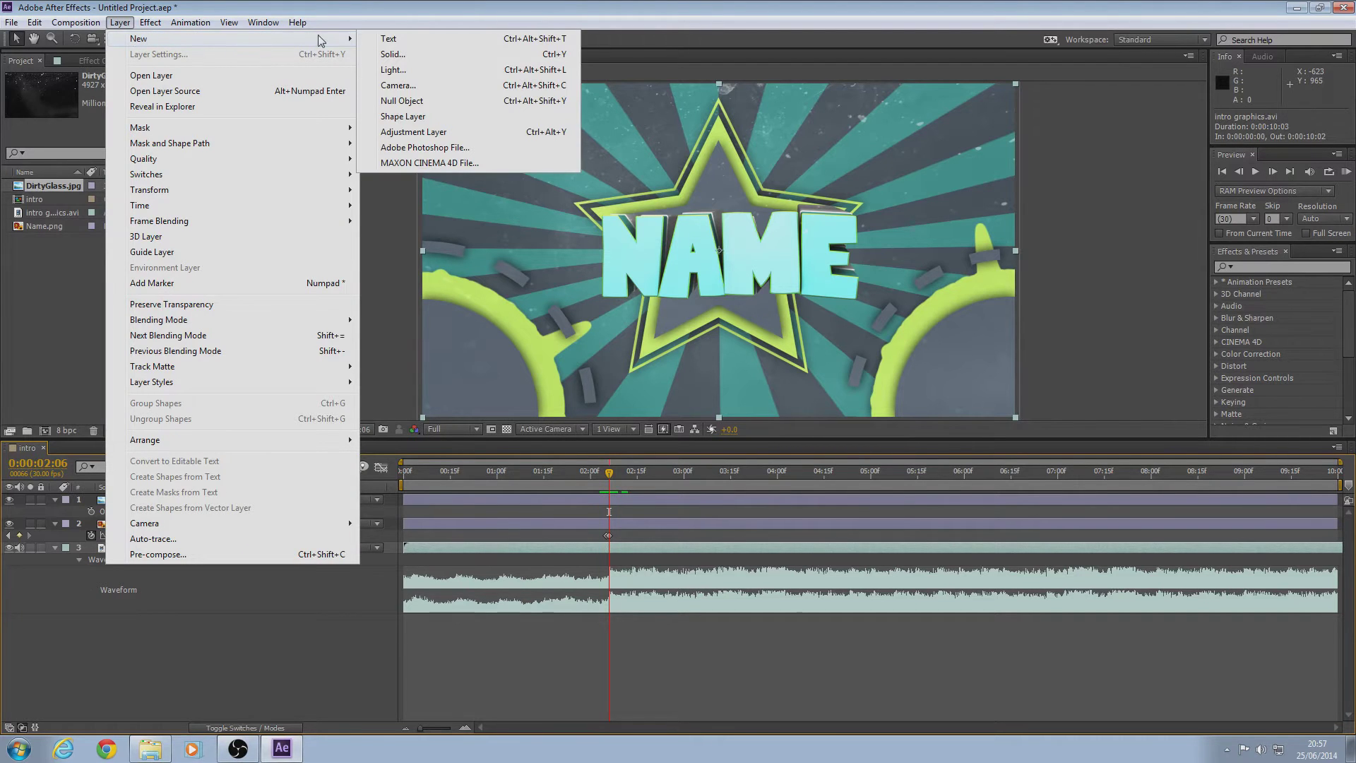
{"action": "left_click", "coordinate": [438, 132]}
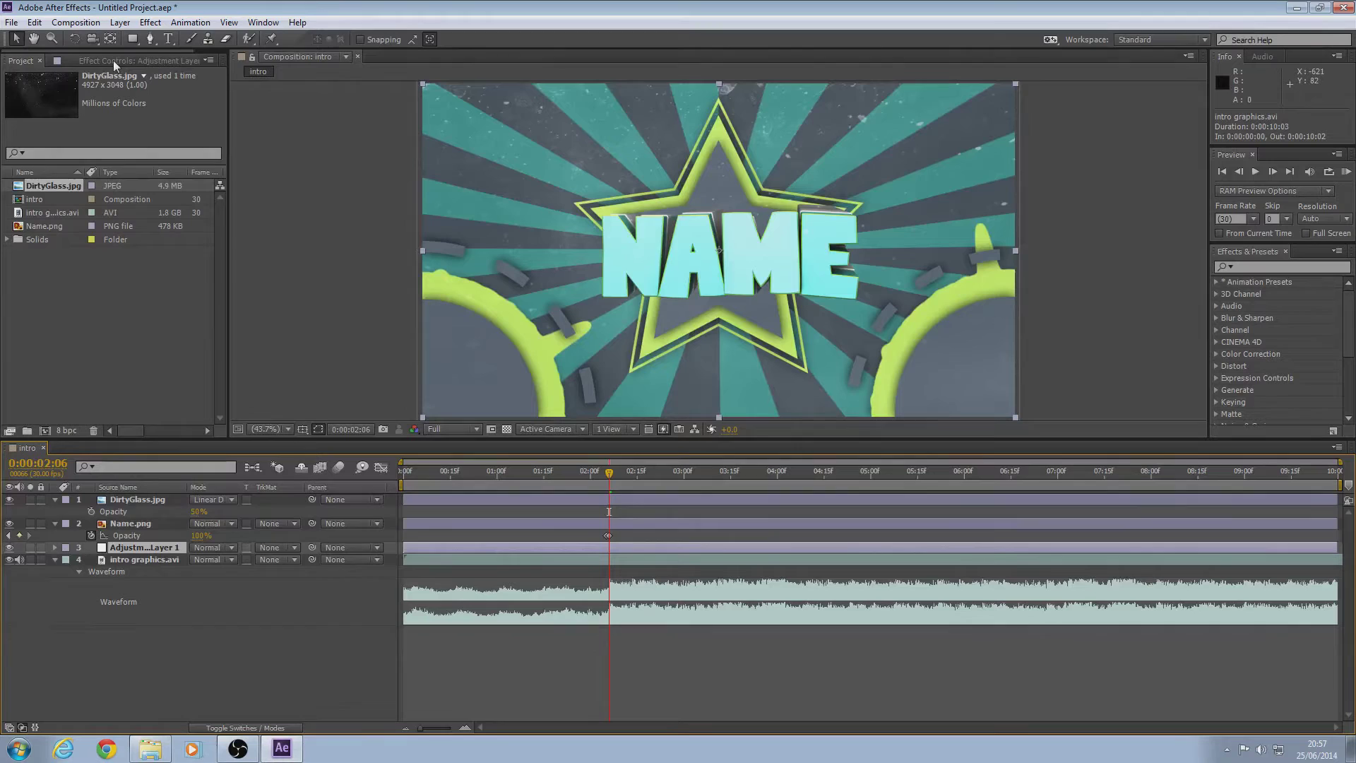
{"action": "left_click", "coordinate": [135, 62]}
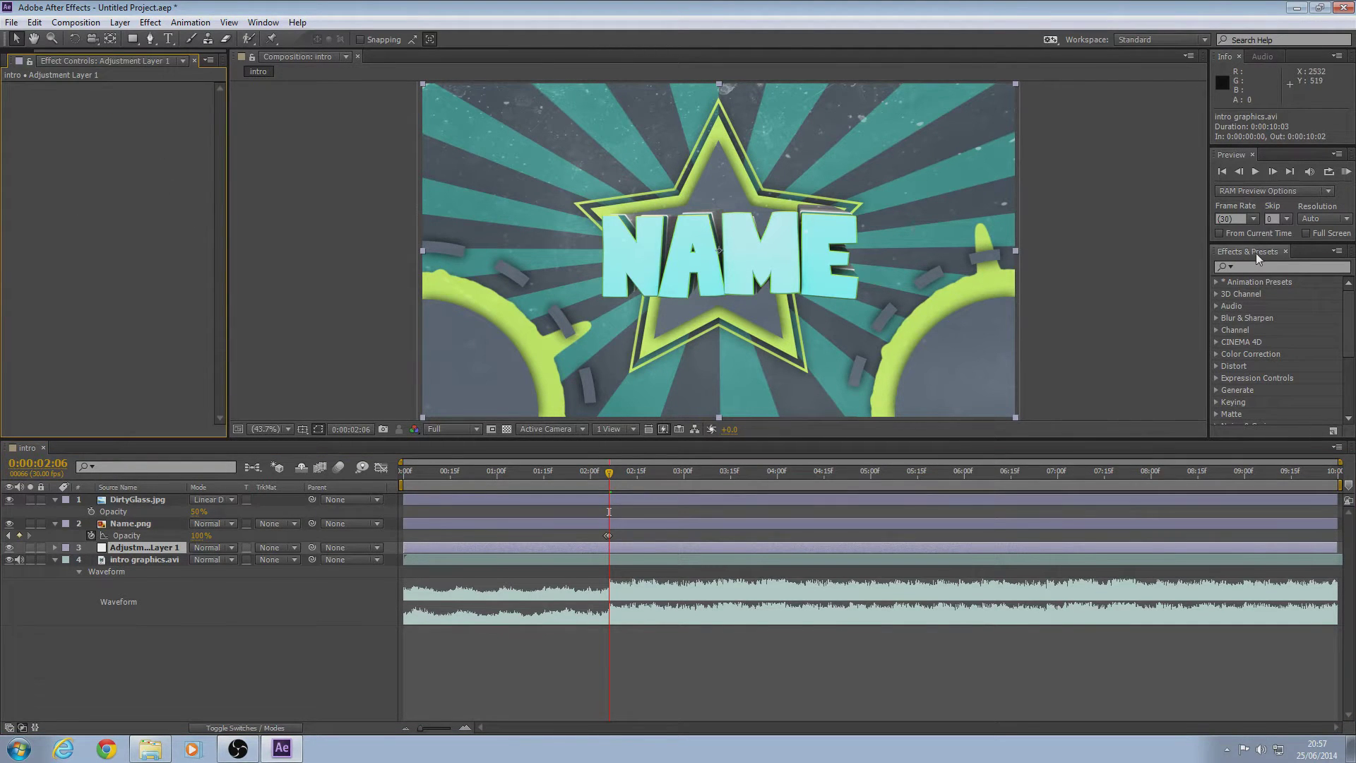
Step: Search 'sy' in Effects & Presets and apply the SyncronizerV3 preset to Adjustment Layer 1
{"action": "left_click", "coordinate": [1269, 270]}
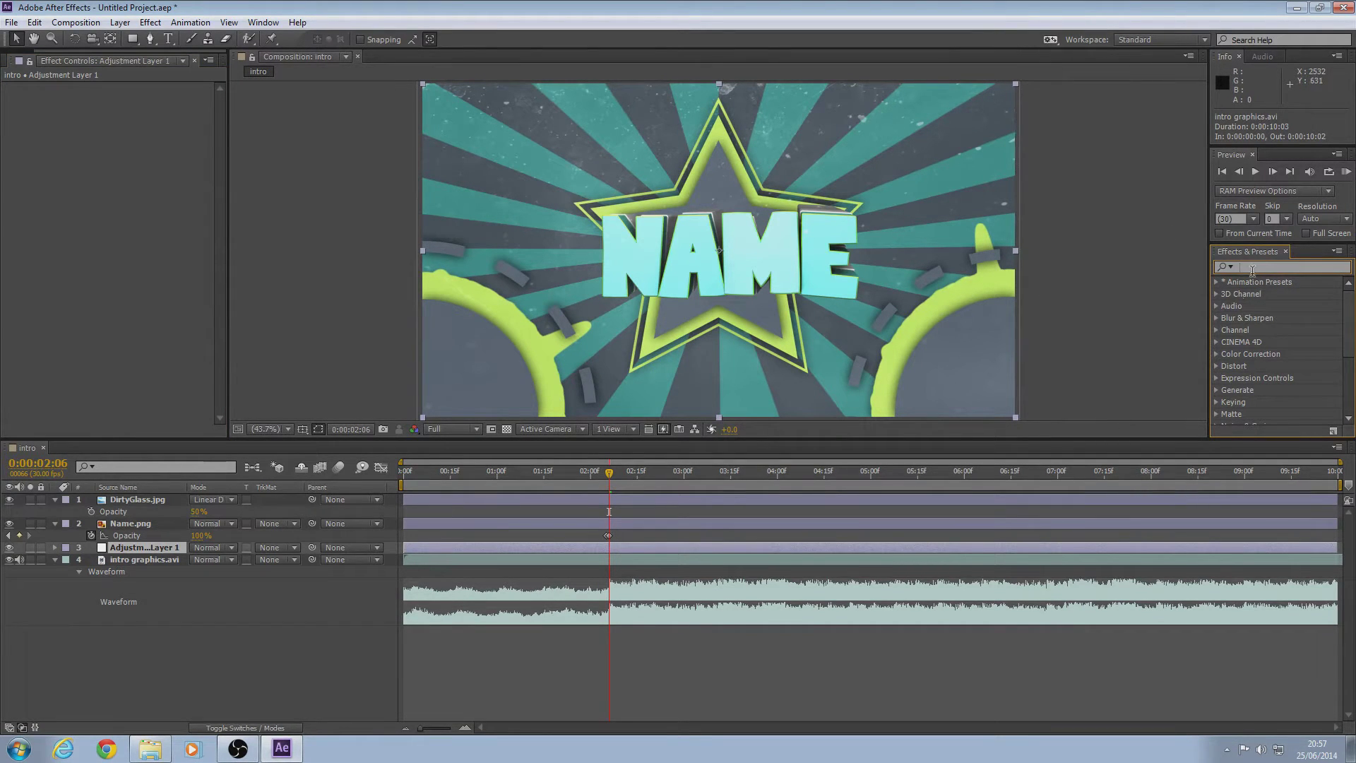
{"action": "type", "text": "sy"}
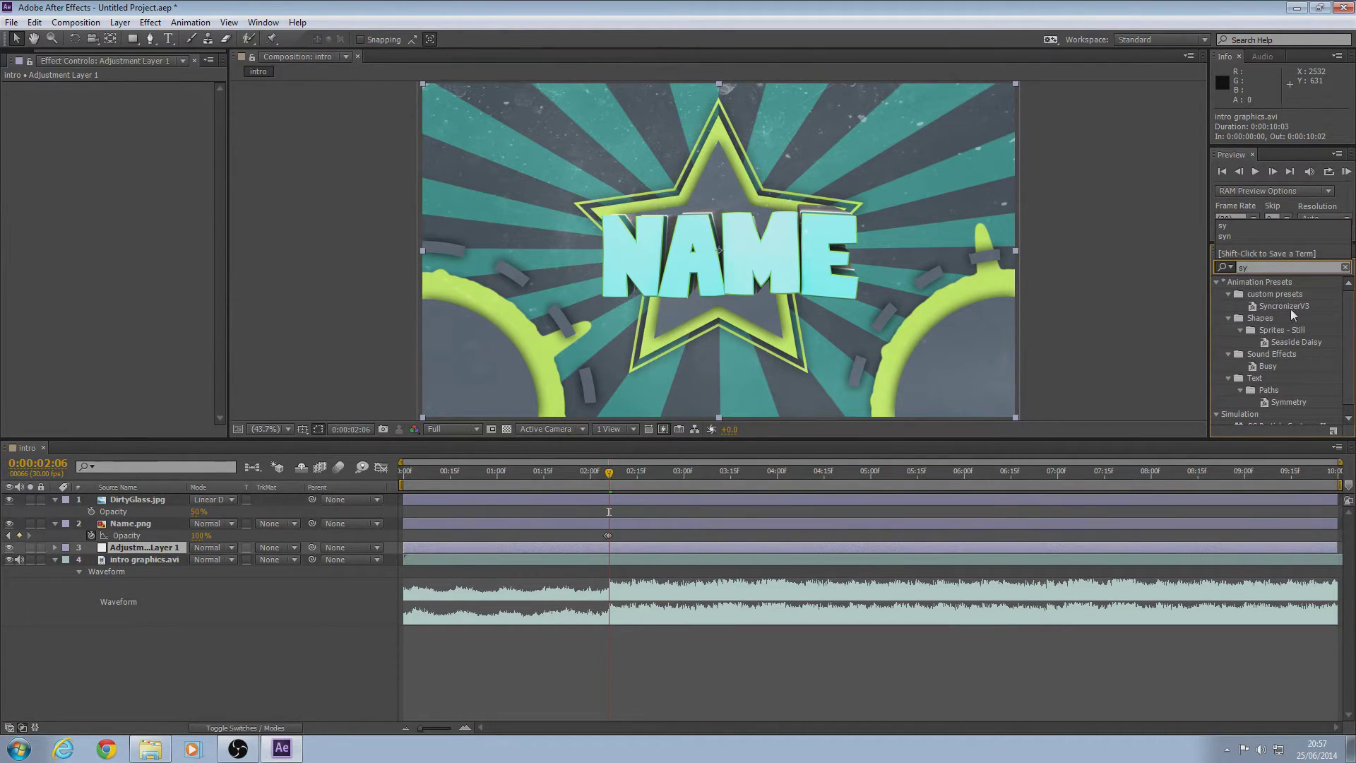
{"action": "left_click_drag", "start_coordinate": [1304, 307], "coordinate": [135, 130]}
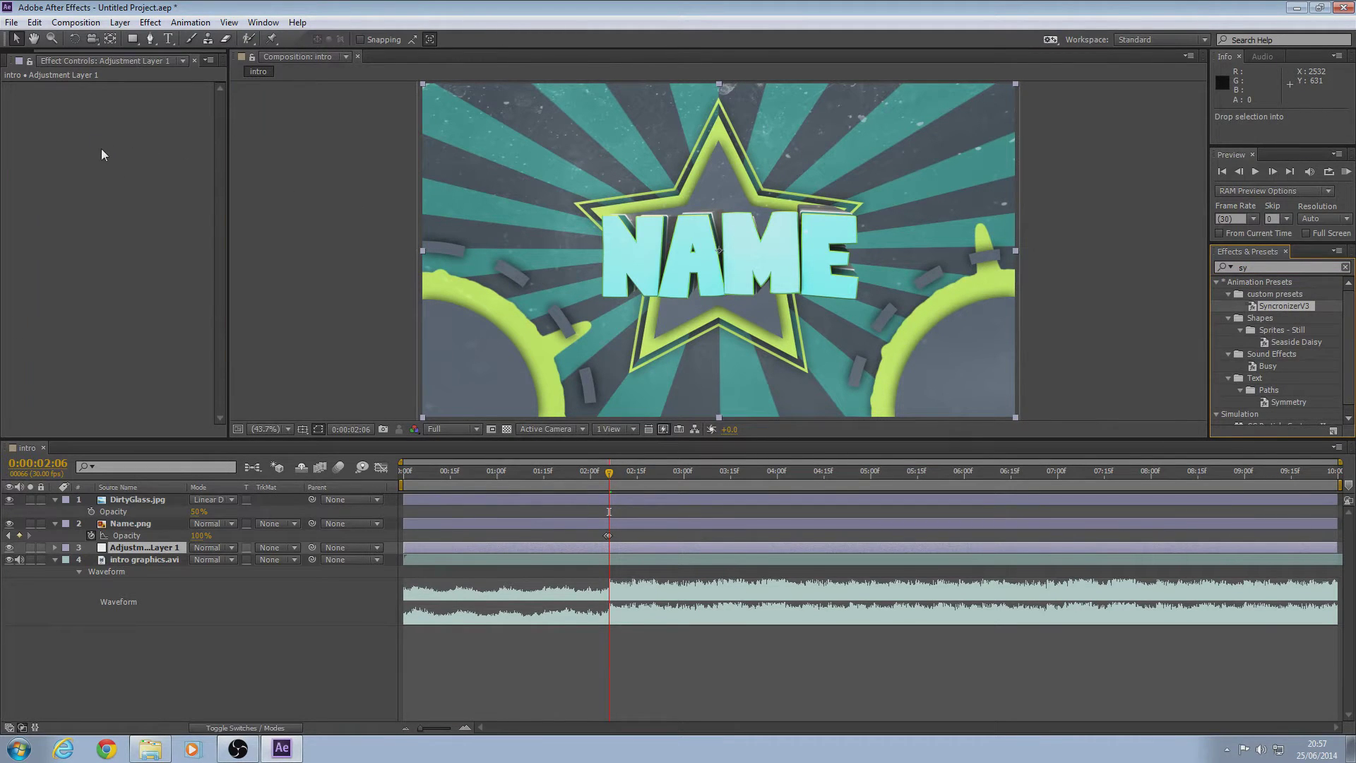
{"action": "left_click_drag", "start_coordinate": [102, 154], "coordinate": [103, 155]}
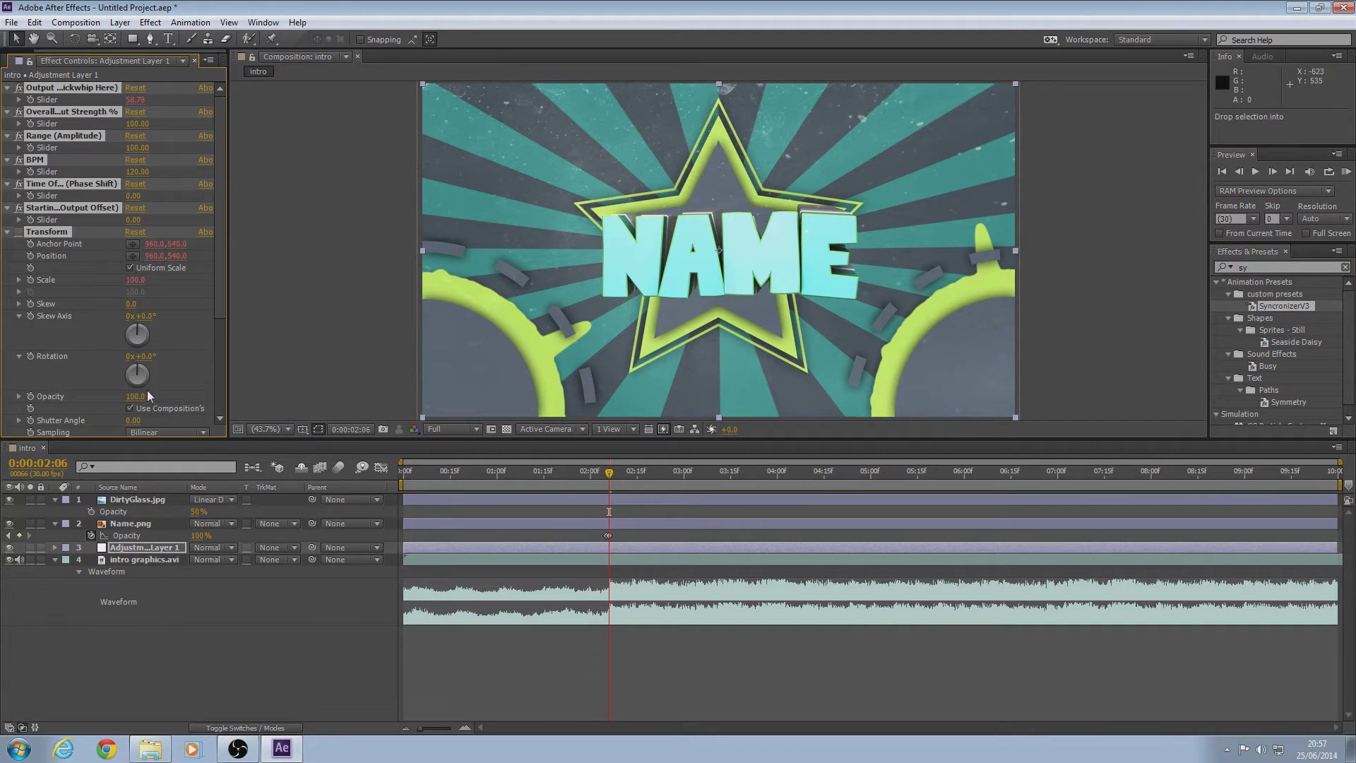
{"action": "left_click", "coordinate": [182, 666]}
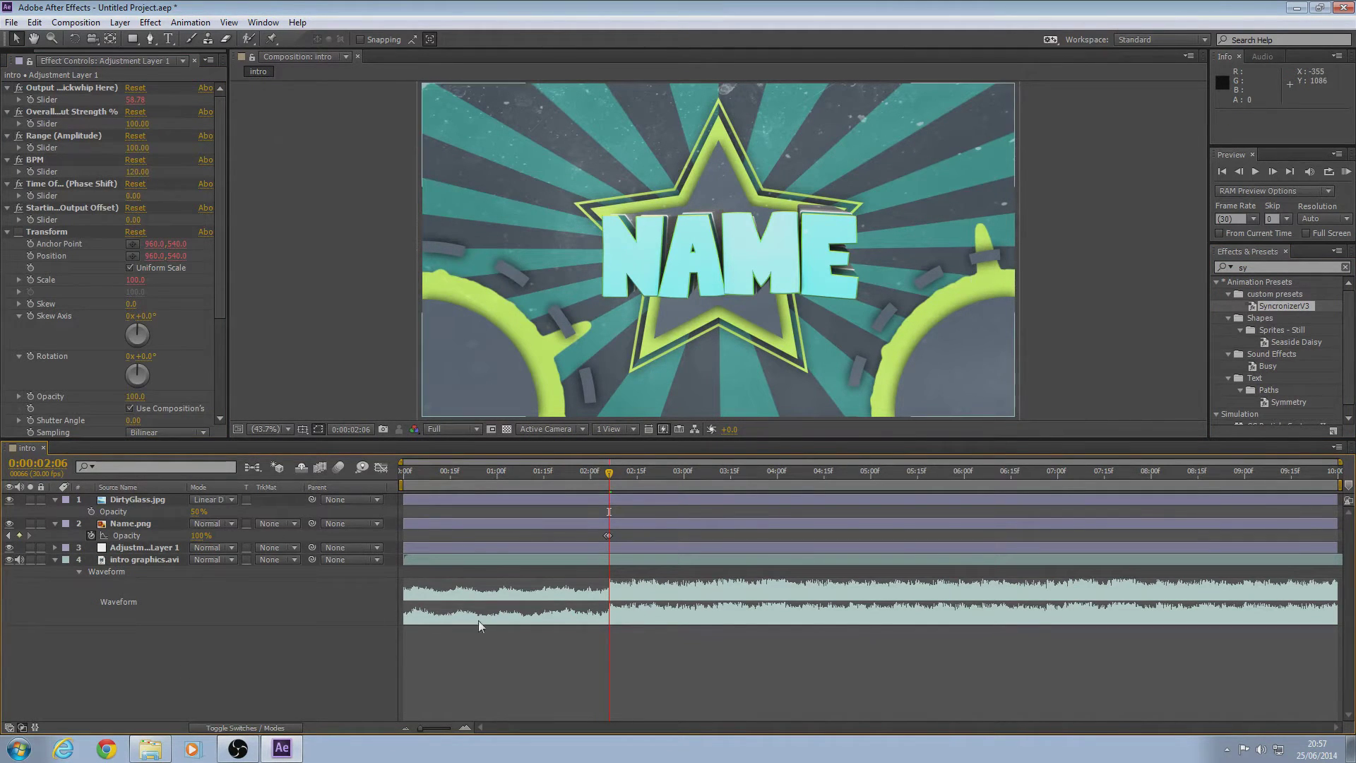
Step: Set the SyncronizerV3 BPM to 128 and widen the Effect Controls panel
{"action": "left_click", "coordinate": [137, 171]}
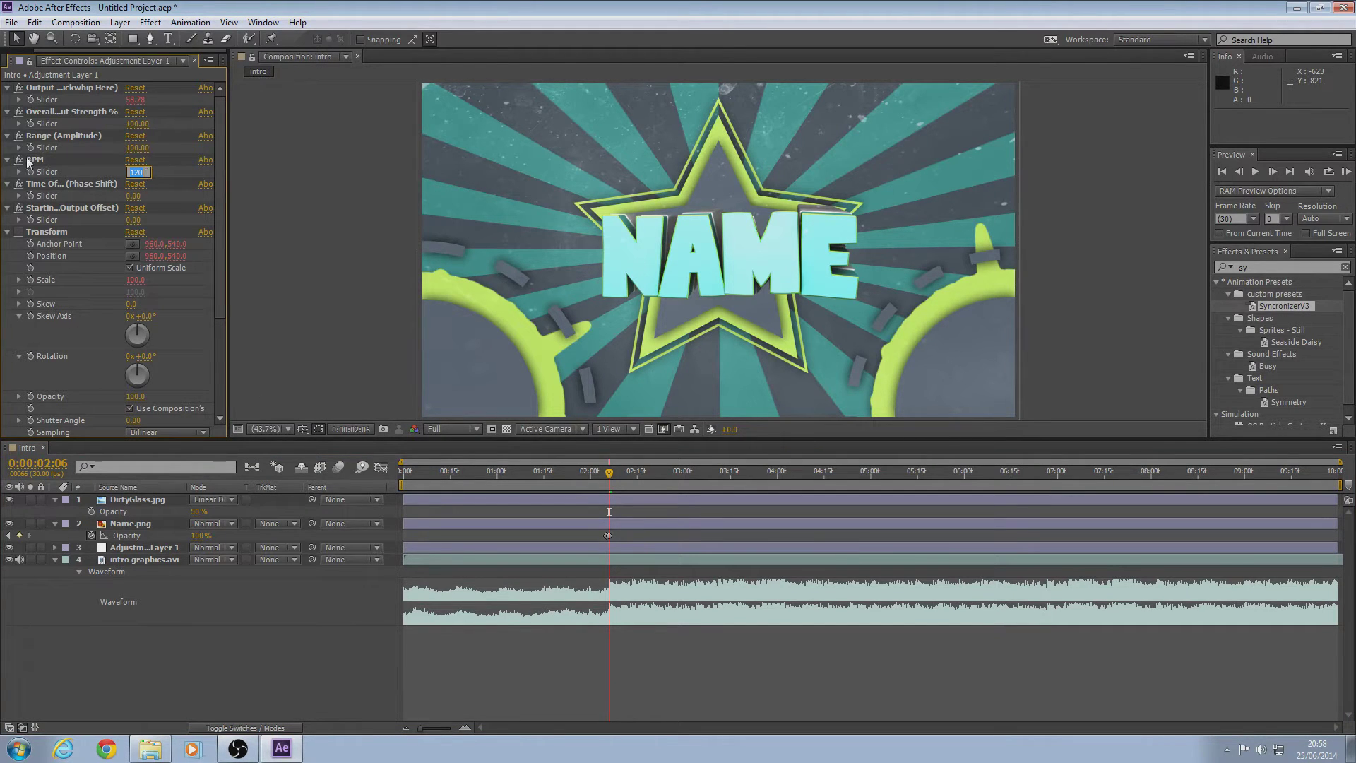
{"action": "left_click", "coordinate": [146, 174]}
{"action": "left_click", "coordinate": [176, 681]}
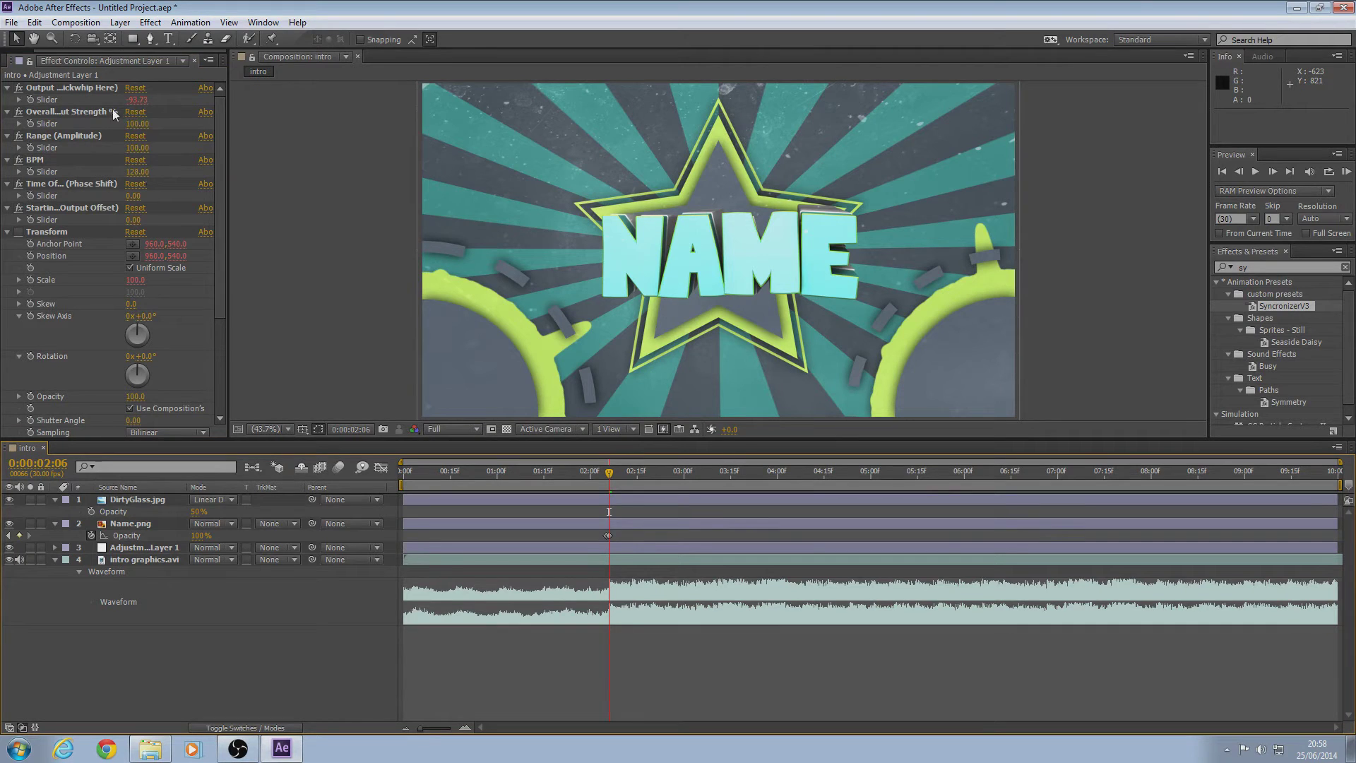
{"action": "left_click_drag", "start_coordinate": [135, 100], "coordinate": [143, 106]}
{"action": "left_click_drag", "start_coordinate": [231, 175], "coordinate": [318, 175]}
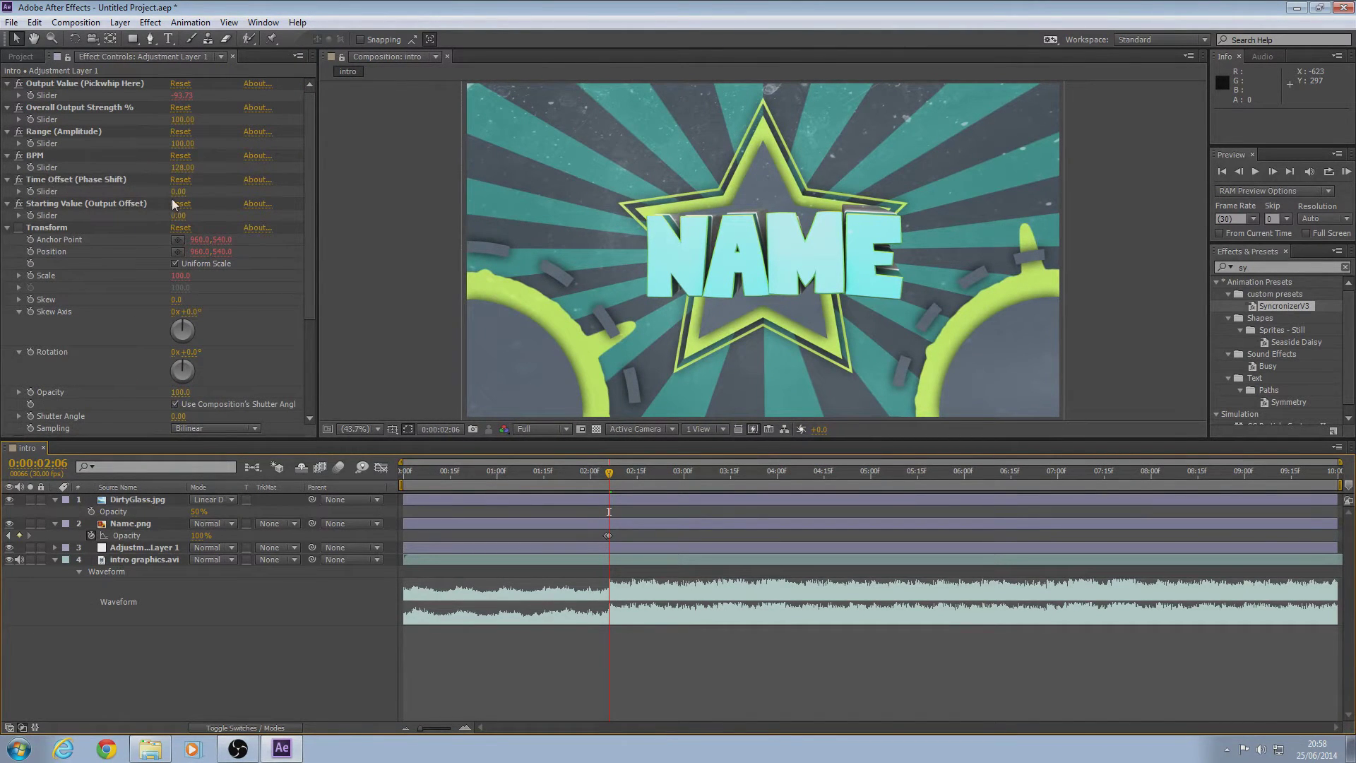
Step: Set Time Offset (Phase Shift) to 98 and Range (Amplitude) to 110, then return to the composition start
{"action": "left_click", "coordinate": [76, 180]}
{"action": "left_click_drag", "start_coordinate": [179, 192], "coordinate": [216, 187]}
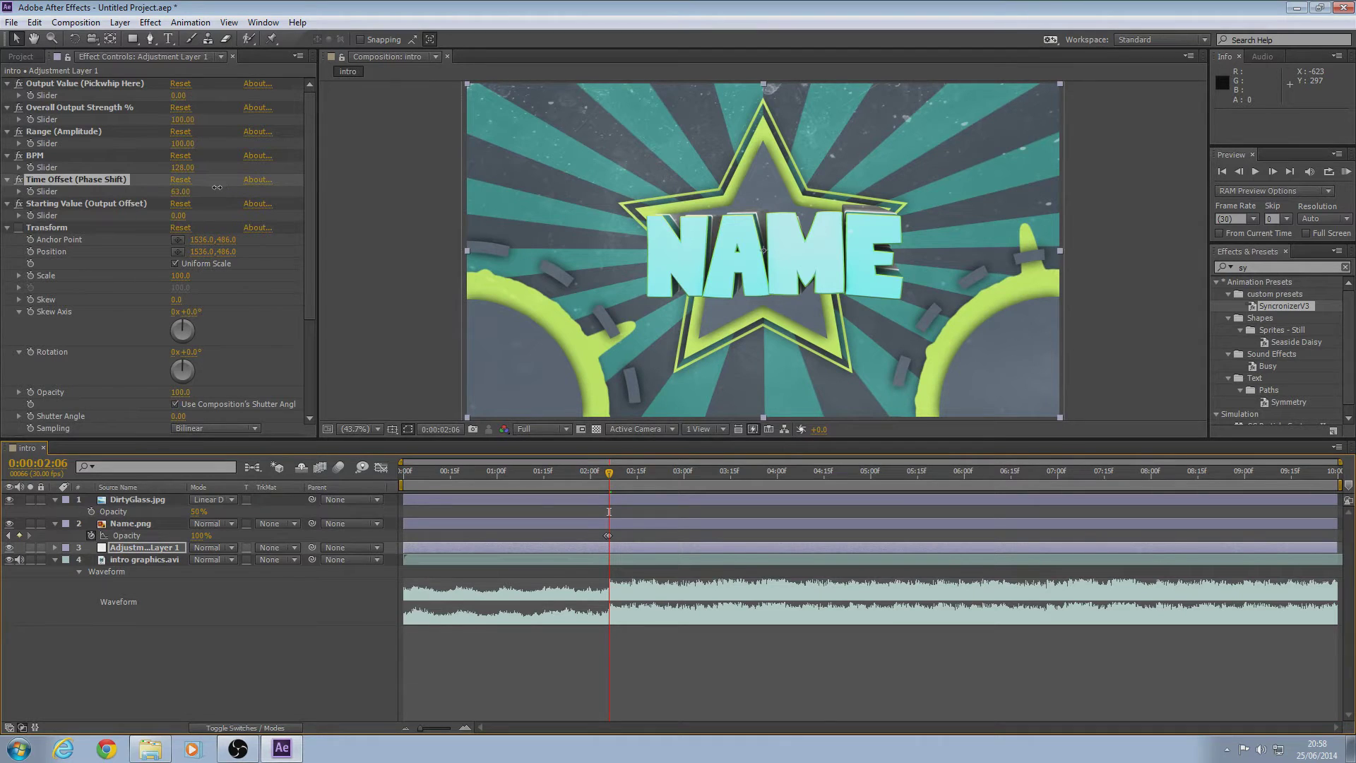
{"action": "left_click_drag", "start_coordinate": [177, 196], "coordinate": [189, 237]}
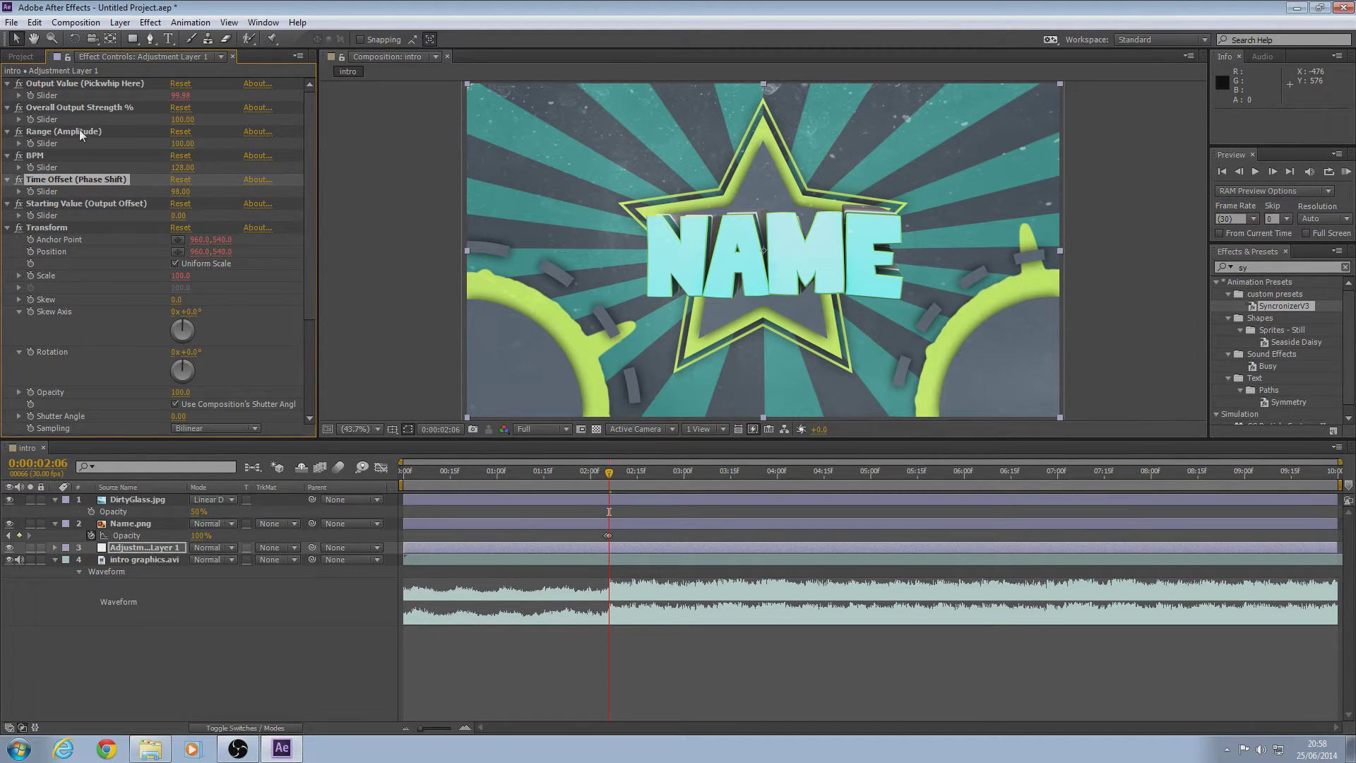
{"action": "left_click", "coordinate": [183, 143]}
{"action": "type", "text": "110"}
{"action": "left_click", "coordinate": [232, 694]}
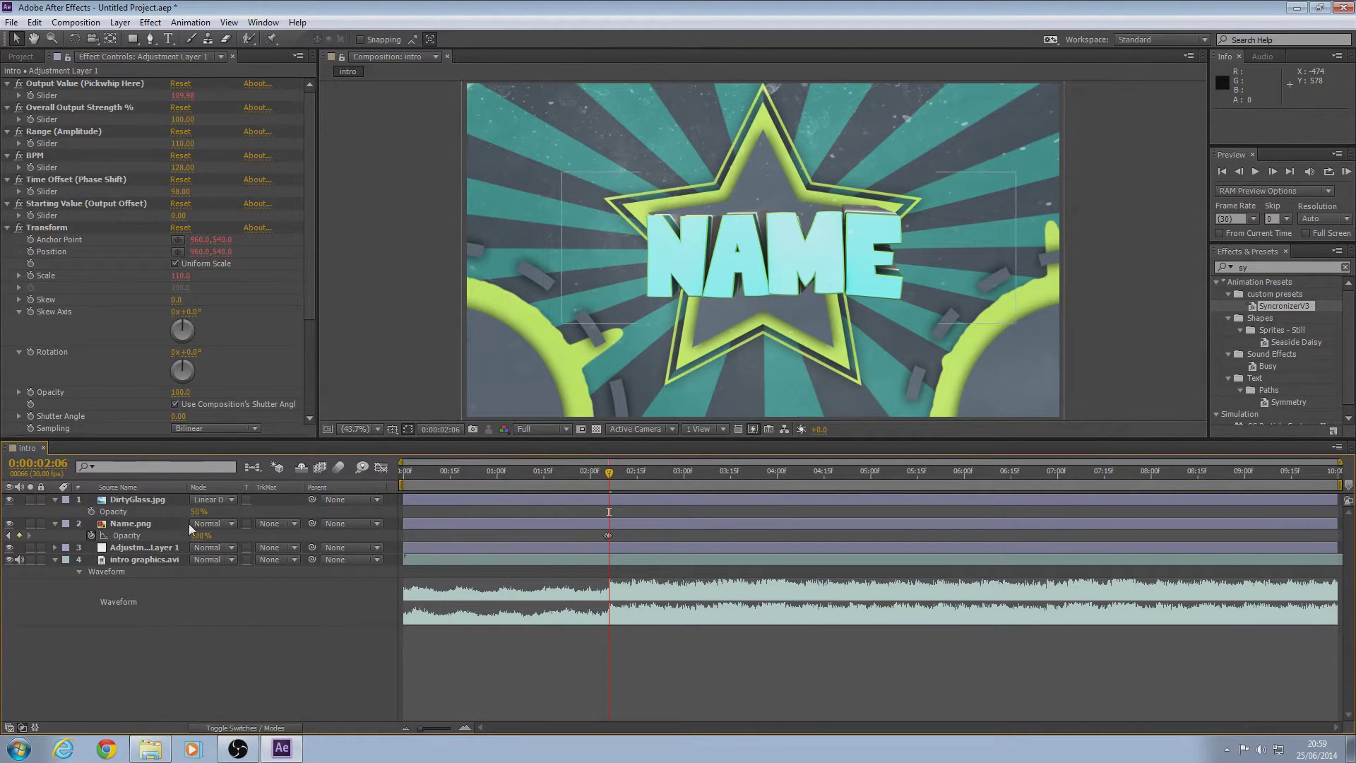
{"action": "mouse_move", "coordinate": [612, 472]}
{"action": "left_mouse_down"}
{"action": "mouse_move", "coordinate": [376, 485]}
{"action": "mouse_move", "coordinate": [618, 487]}
{"action": "mouse_move", "coordinate": [599, 483]}
{"action": "mouse_move", "coordinate": [579, 489]}
{"action": "mouse_move", "coordinate": [611, 496]}
{"action": "left_mouse_up"}
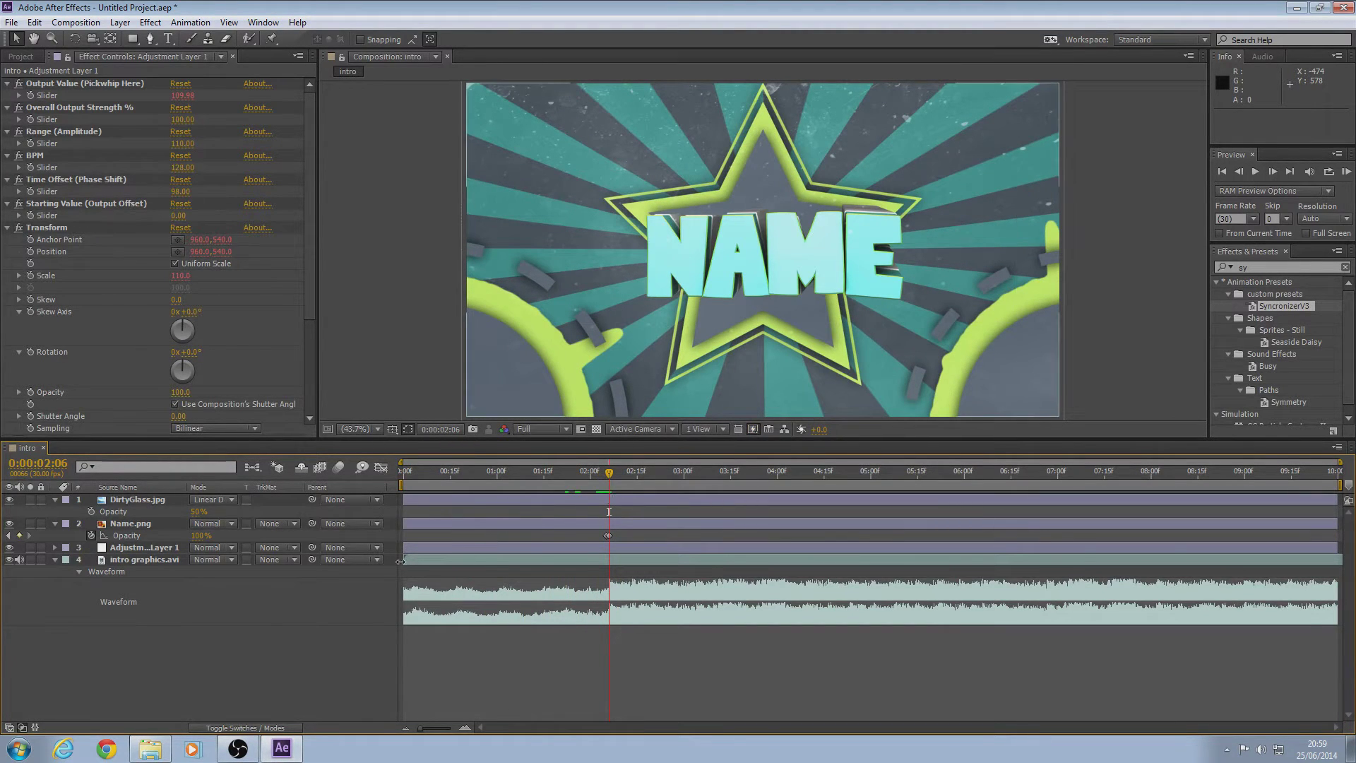
Step: Trim Adjustment Layer 1's in-point to 0:00:02:06 and scrub around it to check the pulse
{"action": "left_click", "coordinate": [161, 550]}
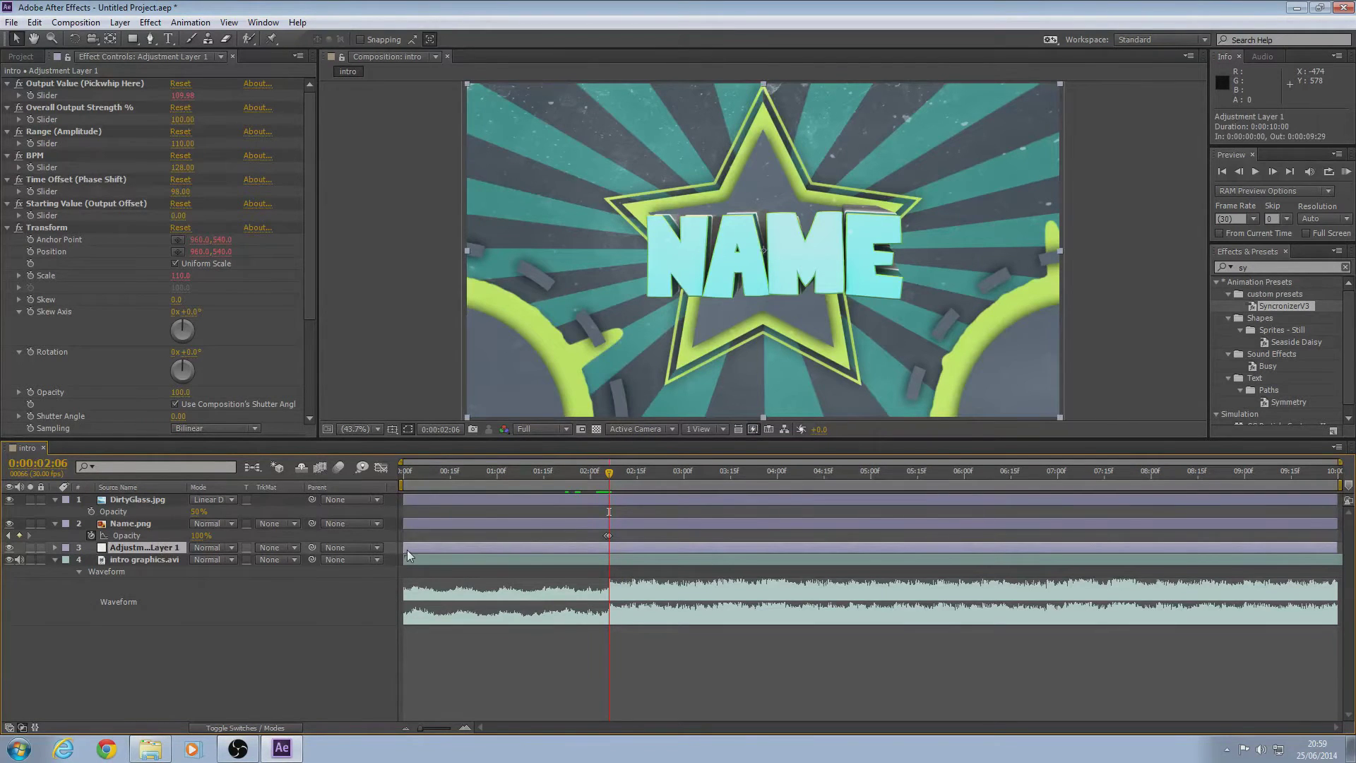
{"action": "left_click_drag", "start_coordinate": [403, 548], "coordinate": [609, 548]}
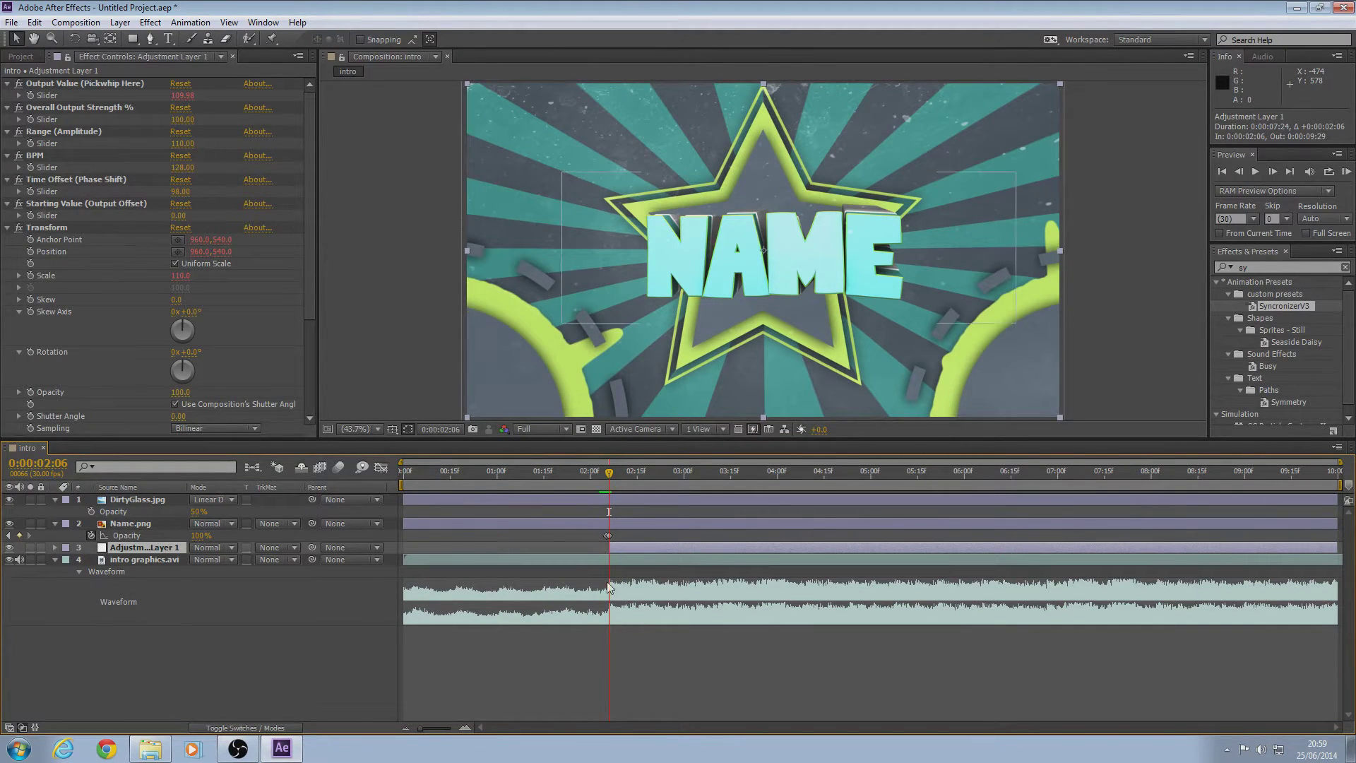
{"action": "left_click_drag", "start_coordinate": [612, 477], "coordinate": [348, 486]}
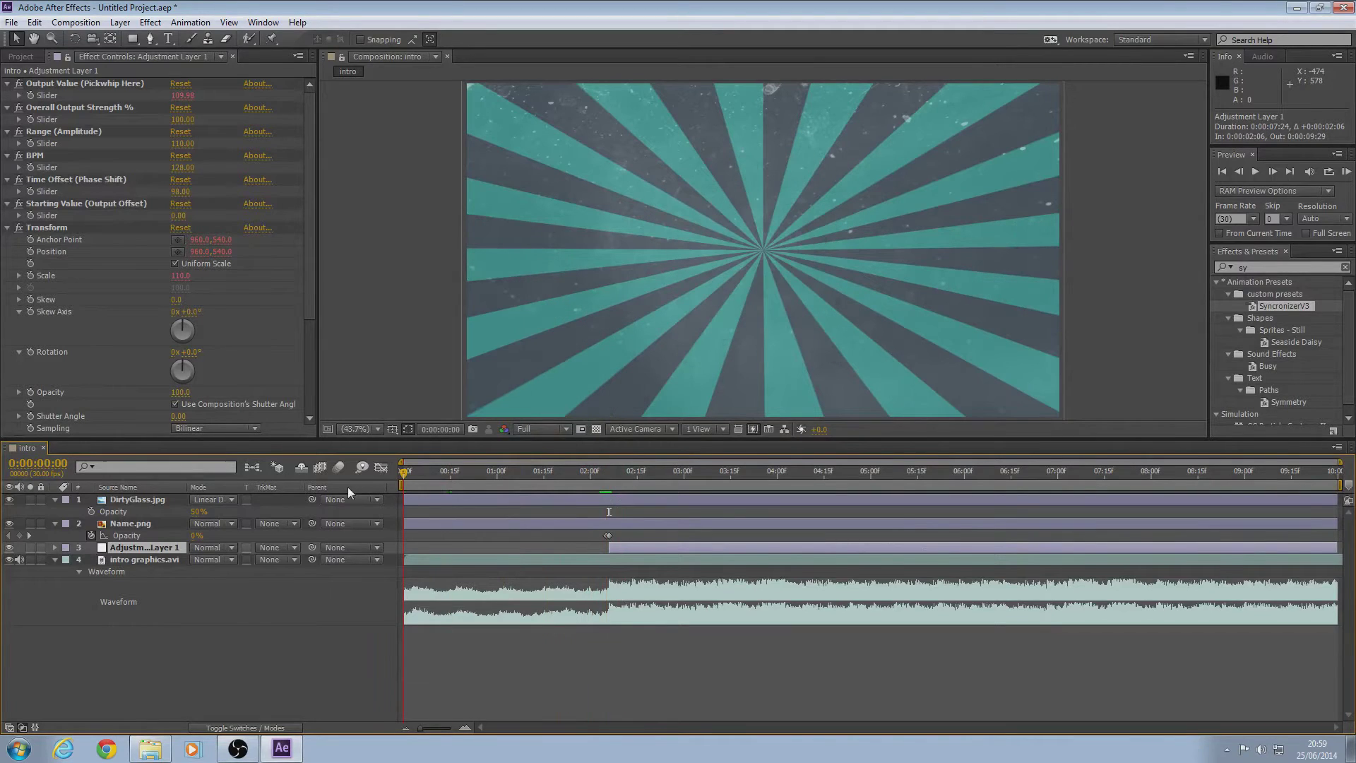
{"action": "left_click", "coordinate": [1345, 173]}
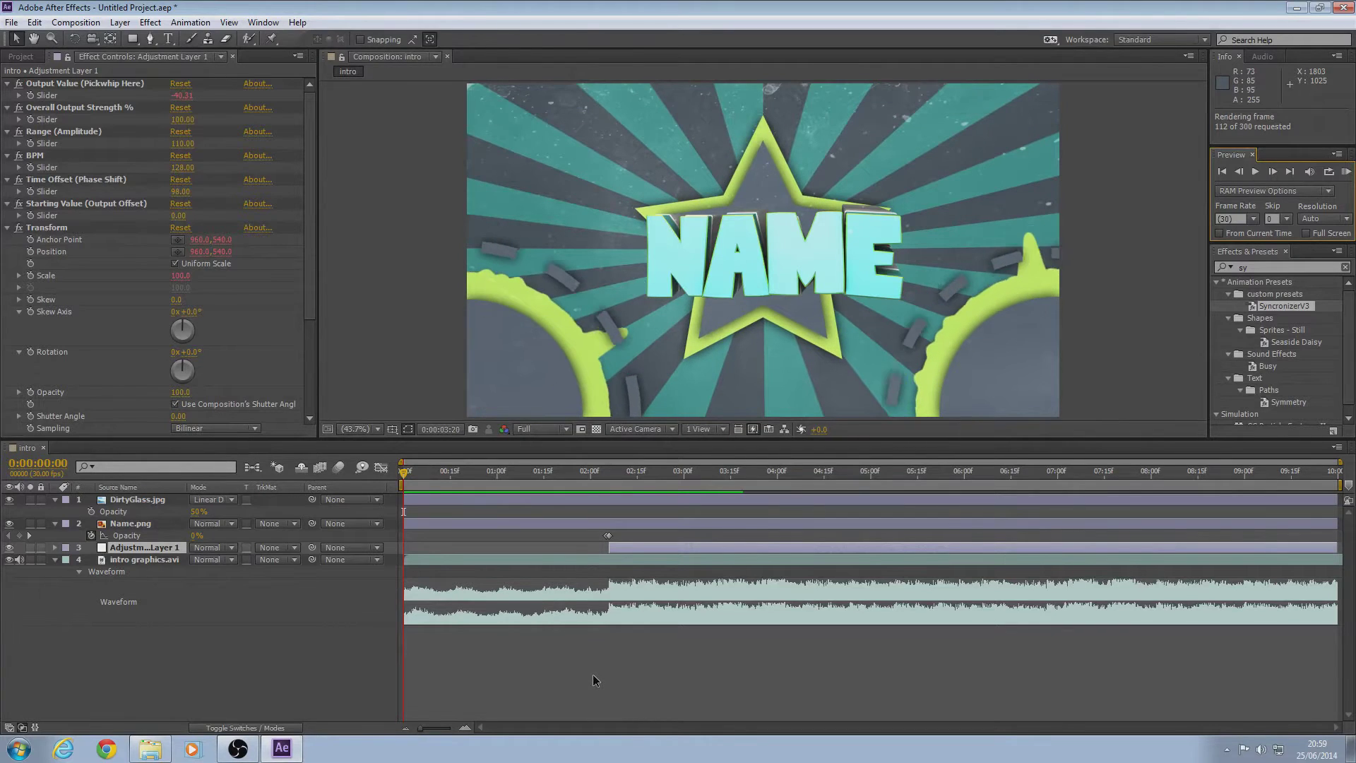
{"action": "key", "text": "space"}
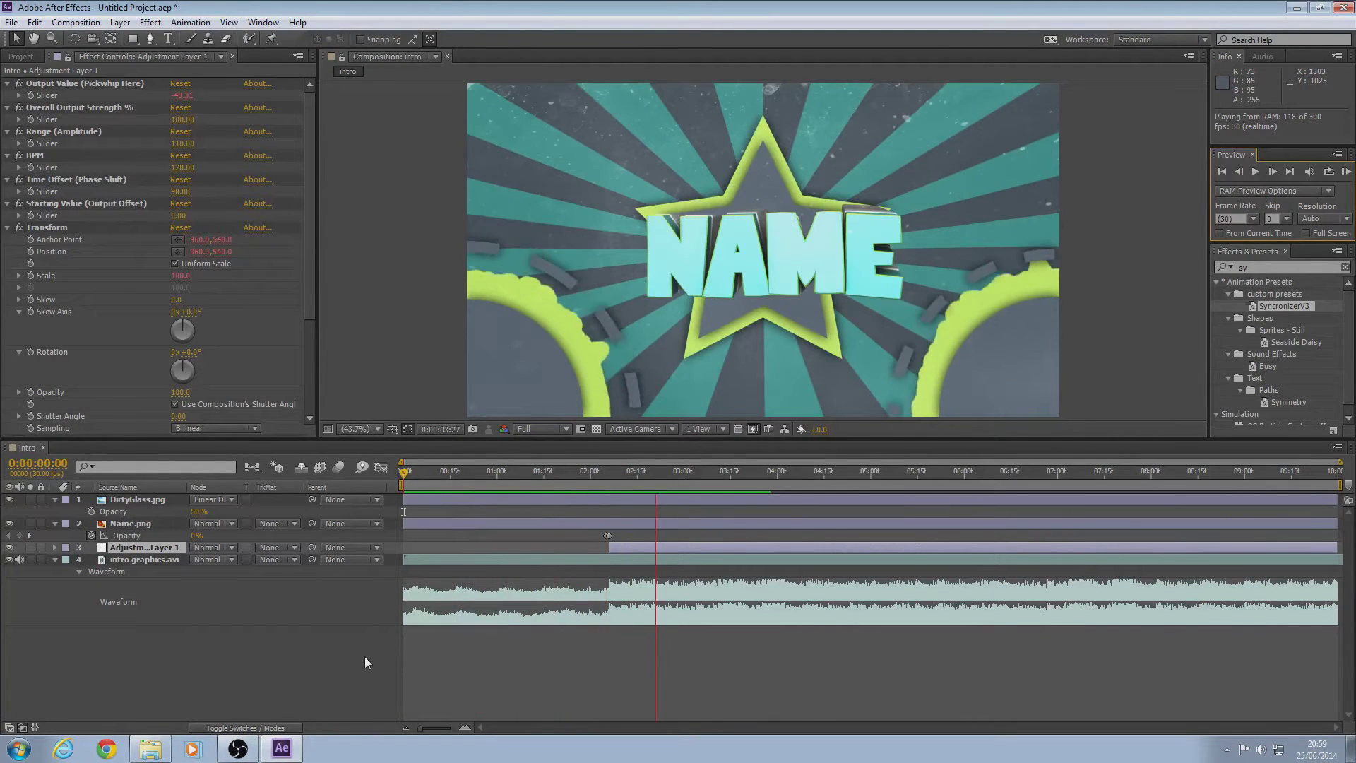
{"action": "key", "text": "space"}
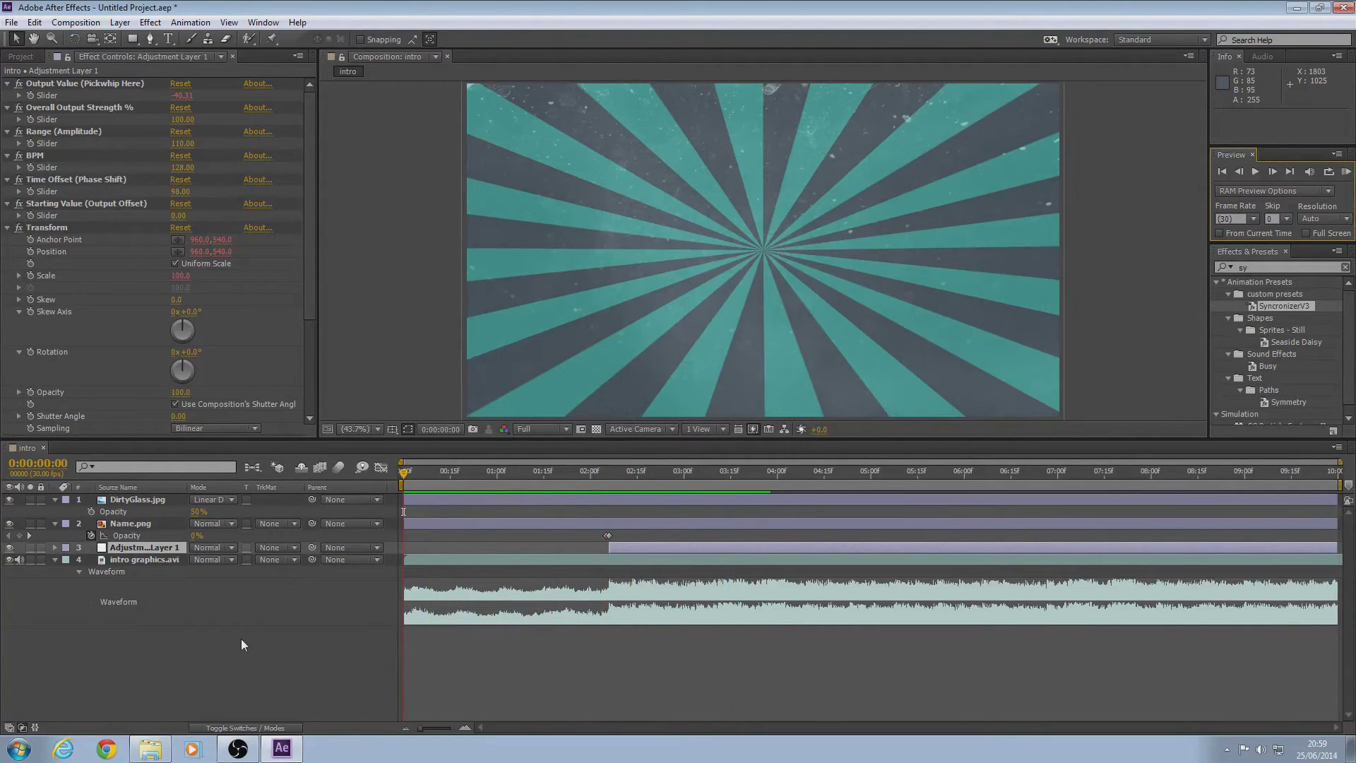
Step: Drag Adjustment Layer 1 above DirtyGlass.jpg to the top of the stack and close the Name.png layer view
{"action": "double_click", "coordinate": [133, 523]}
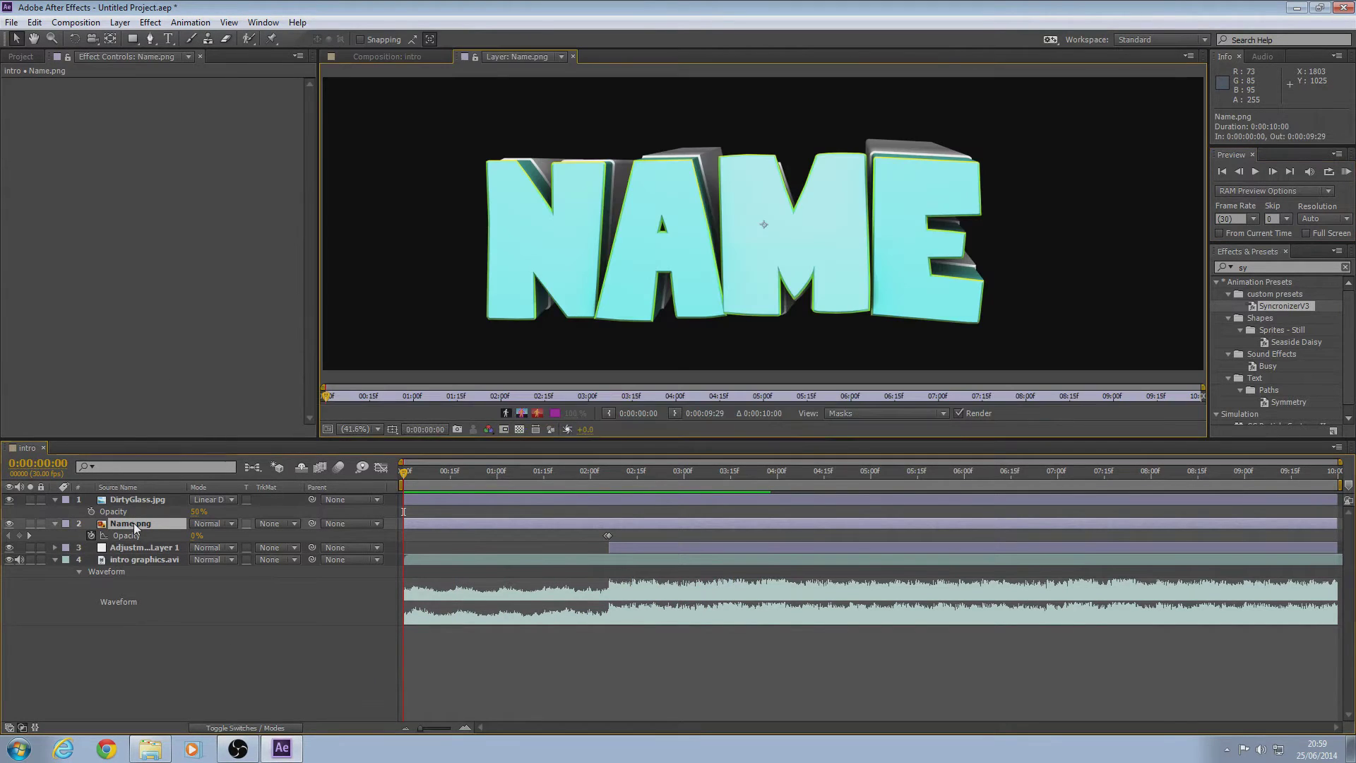
{"action": "left_click", "coordinate": [128, 549]}
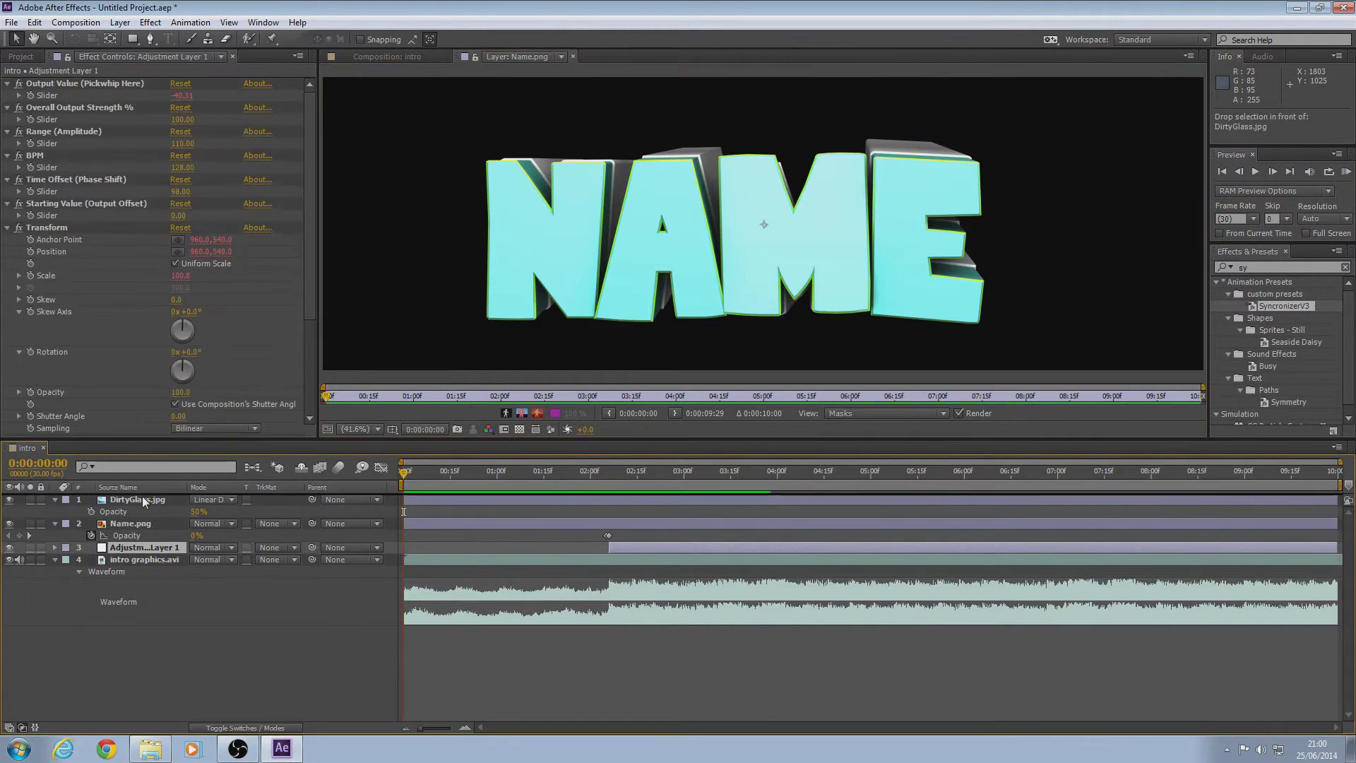
{"action": "left_click_drag", "start_coordinate": [142, 496], "coordinate": [142, 496]}
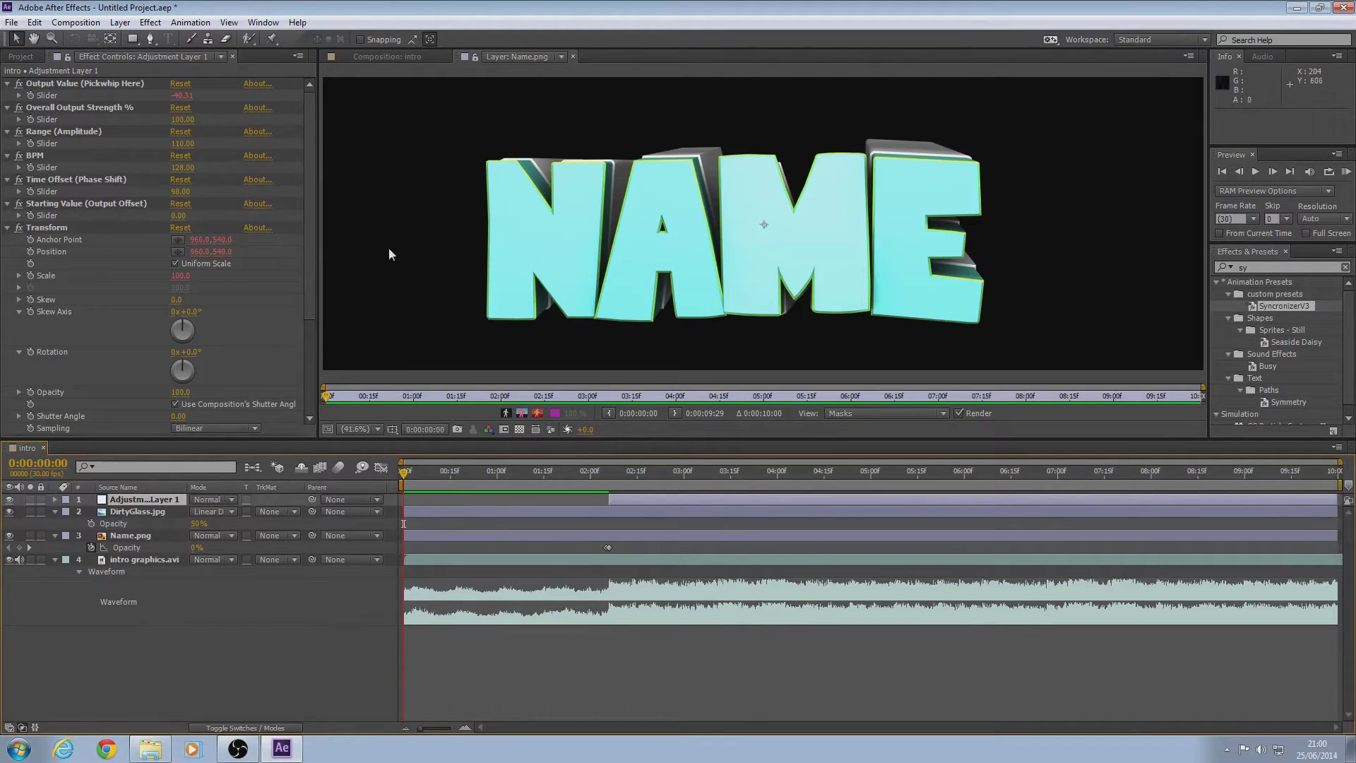
{"action": "left_click", "coordinate": [573, 57]}
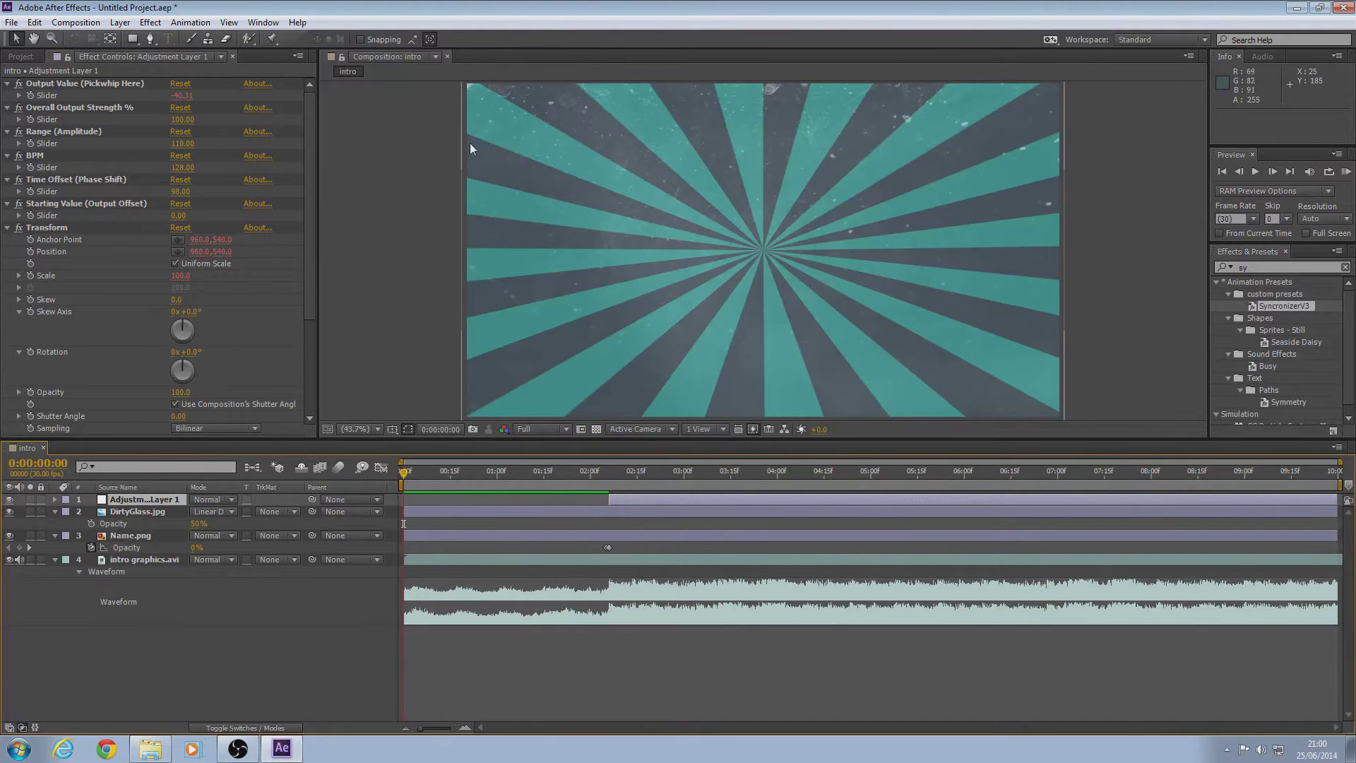
{"action": "left_click_drag", "start_coordinate": [405, 473], "coordinate": [252, 468]}
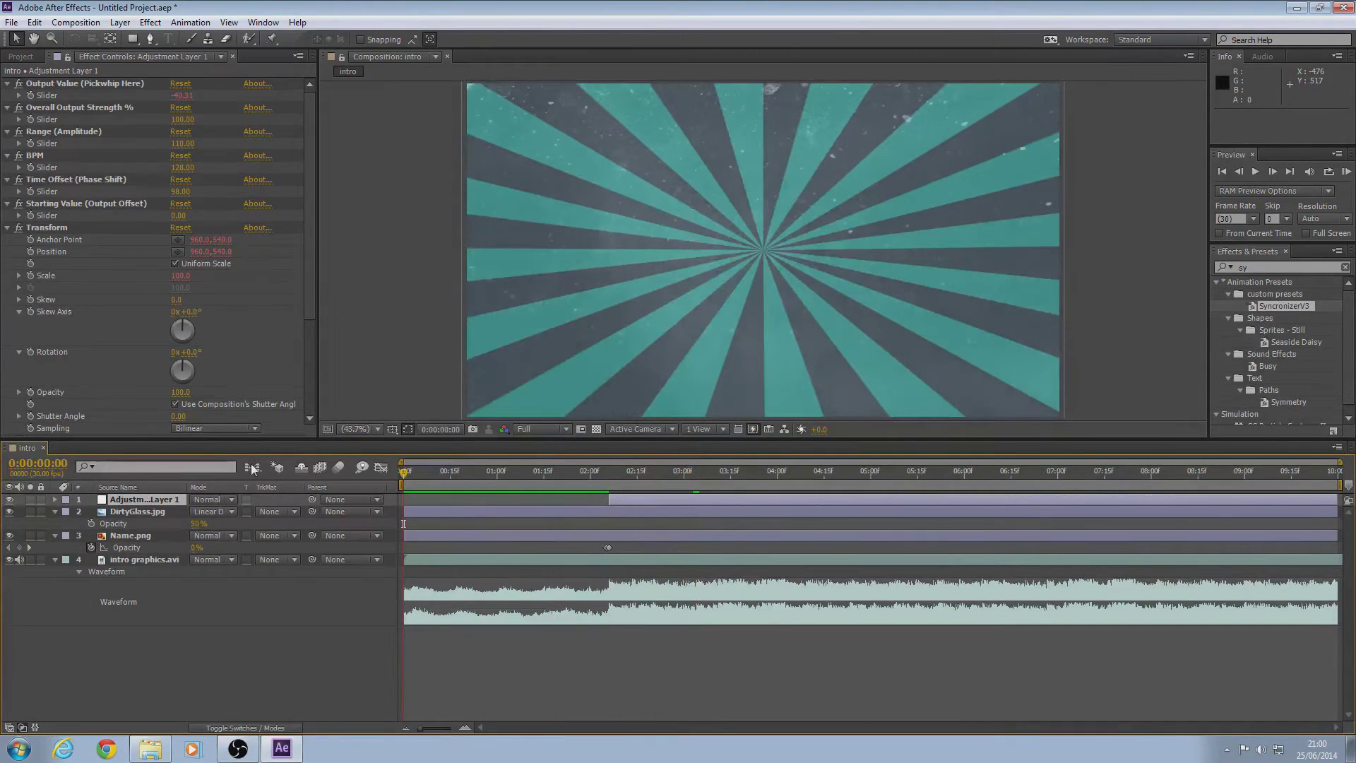
{"action": "left_click", "coordinate": [141, 500]}
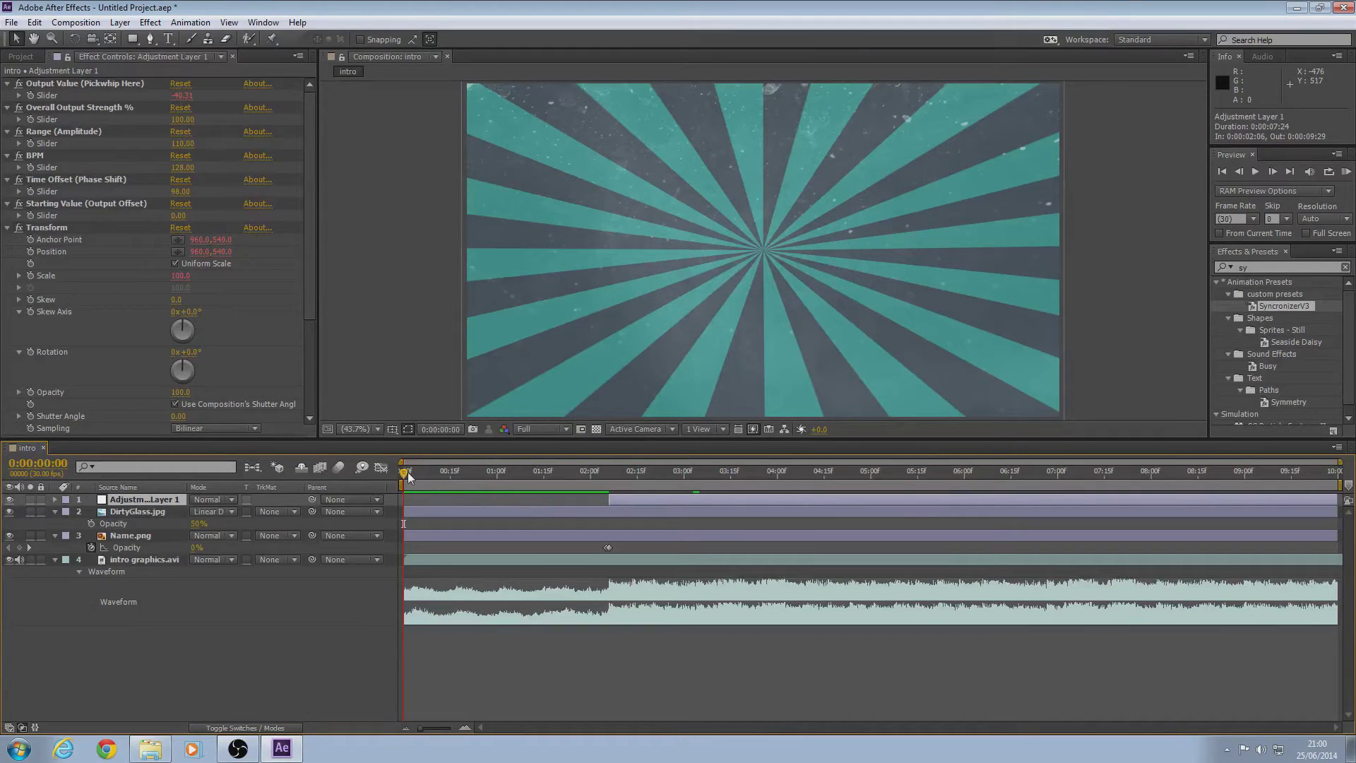
{"action": "mouse_move", "coordinate": [406, 472]}
{"action": "left_mouse_down"}
{"action": "mouse_move", "coordinate": [672, 472]}
{"action": "mouse_move", "coordinate": [403, 472]}
{"action": "left_mouse_up"}
{"action": "key", "text": "KP_0"}
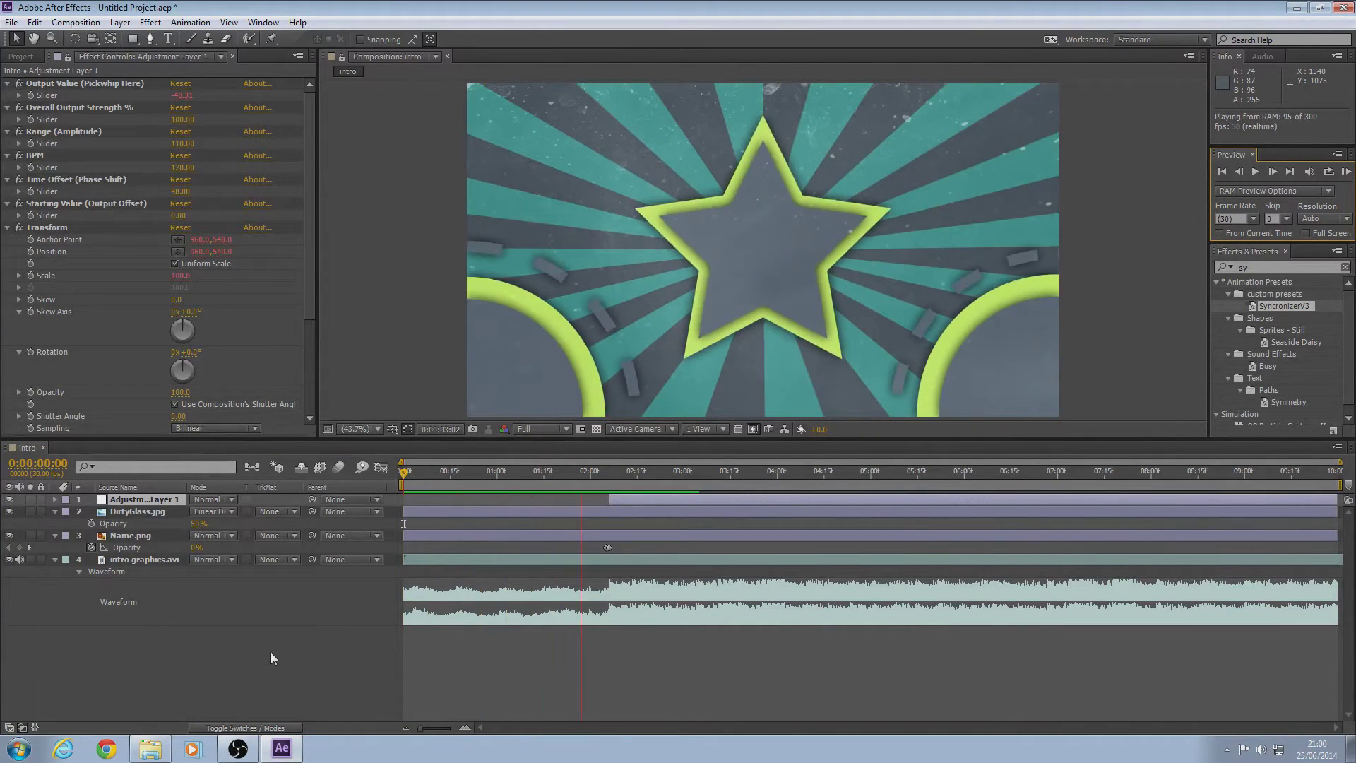
{"action": "key", "text": "space"}
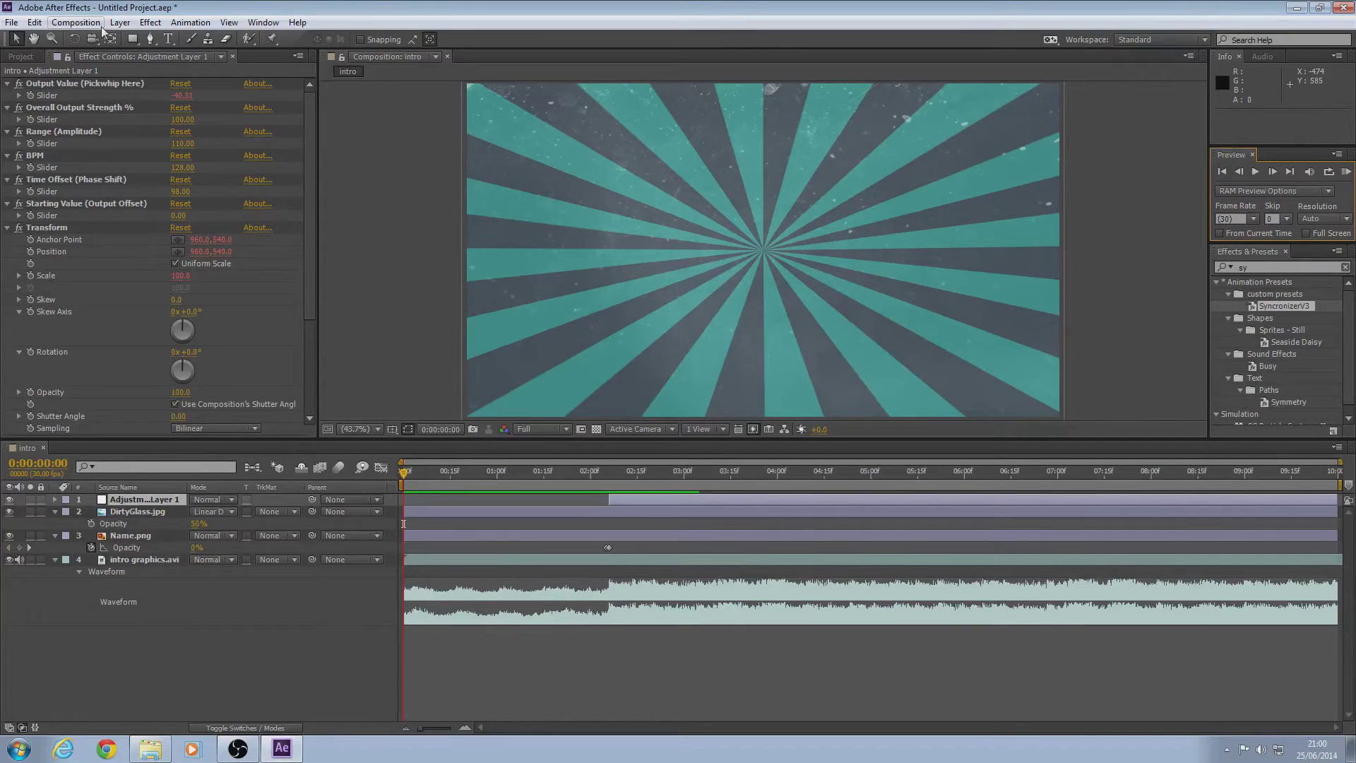
Step: Add the intro composition to the Render Queue, keeping intro.avi as the output file
{"action": "left_click", "coordinate": [75, 22]}
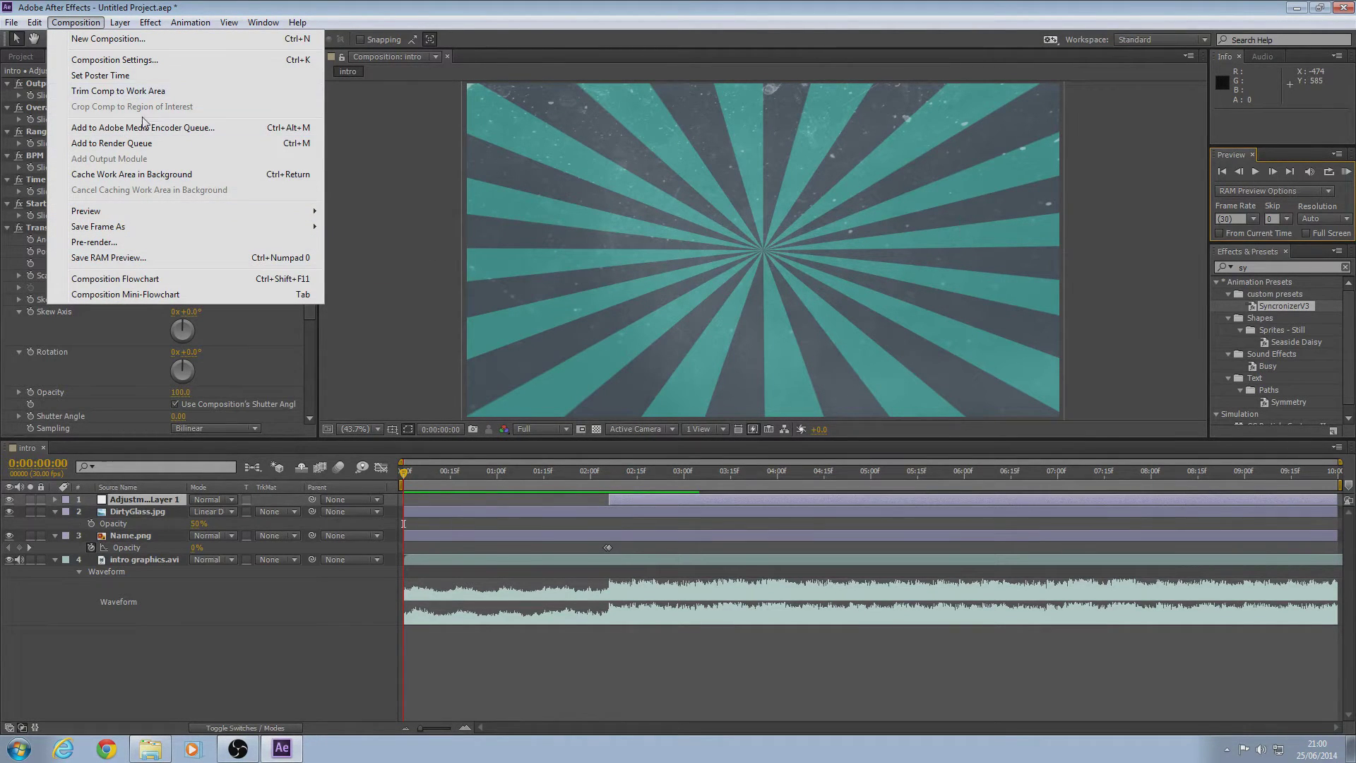
{"action": "left_click", "coordinate": [145, 144]}
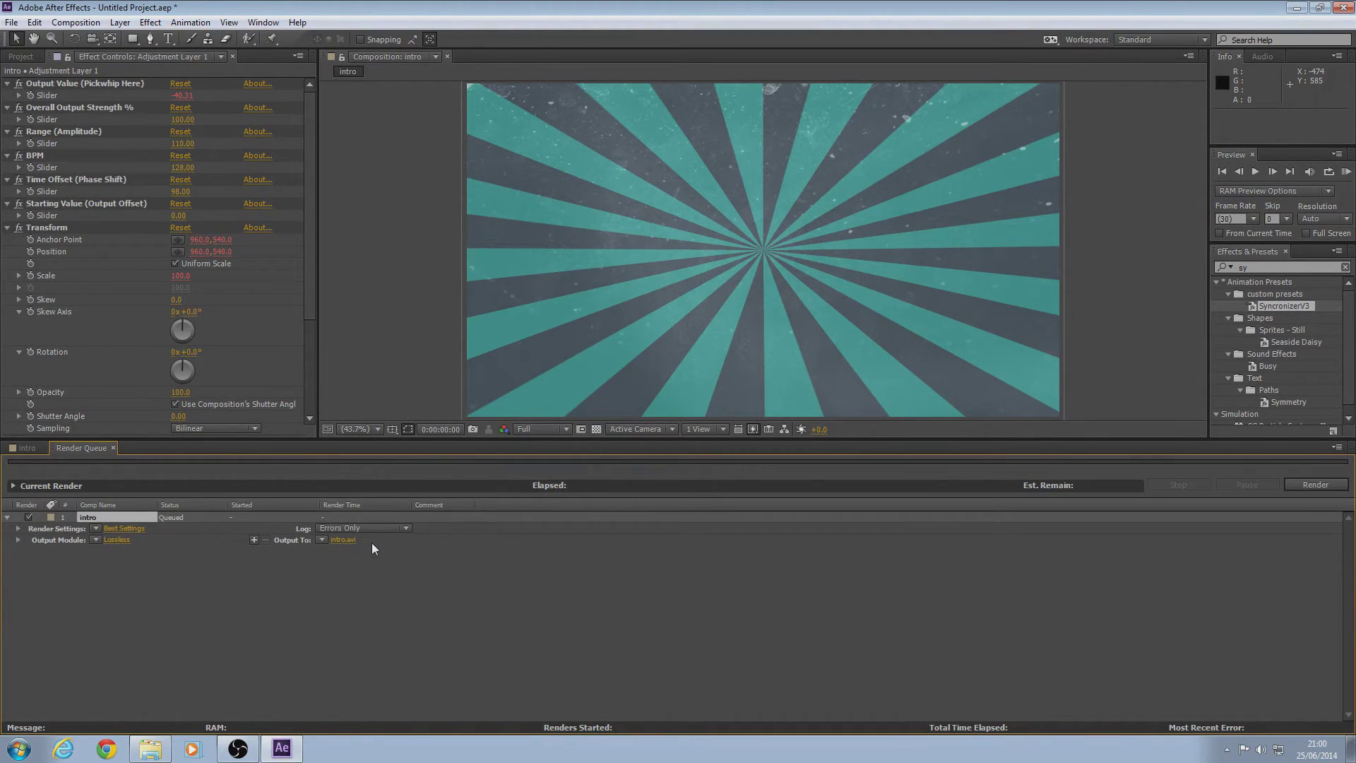
{"action": "left_click", "coordinate": [342, 540]}
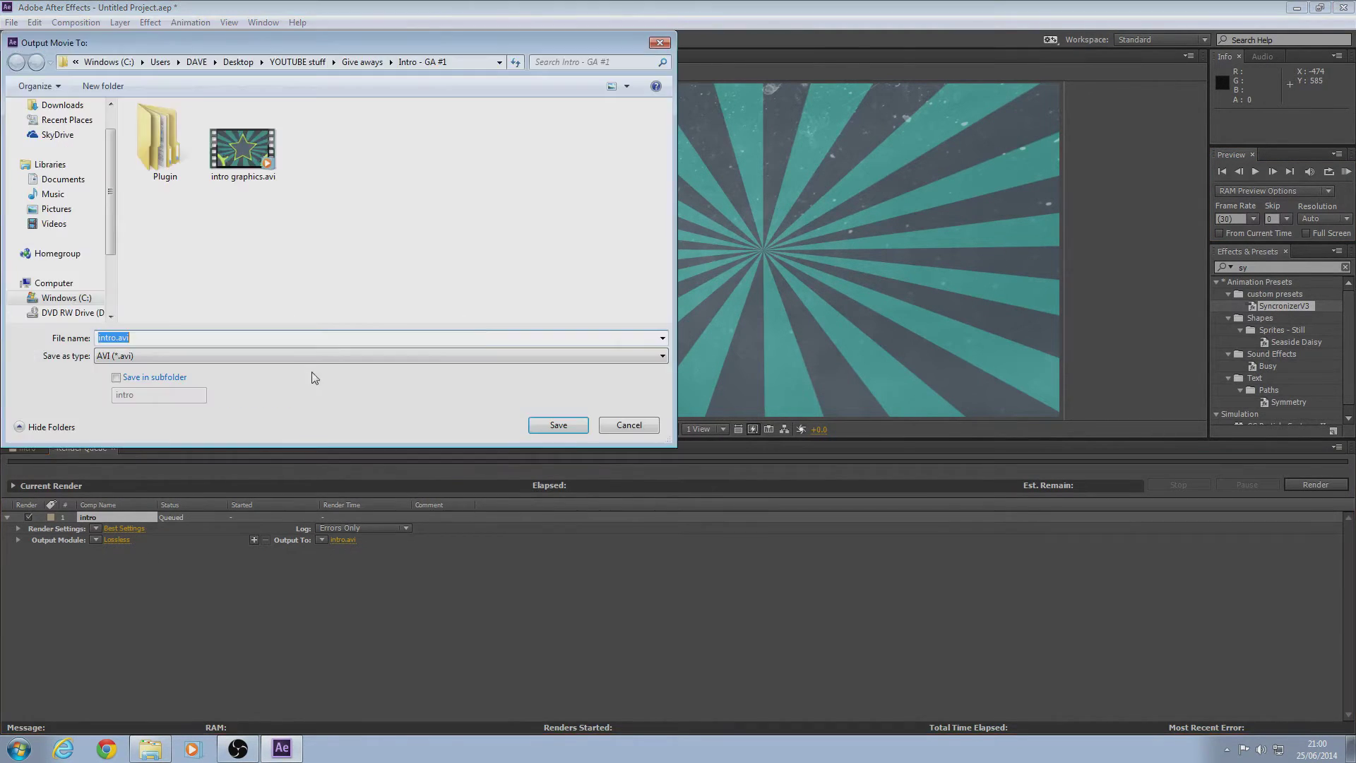
{"action": "left_click", "coordinate": [636, 427]}
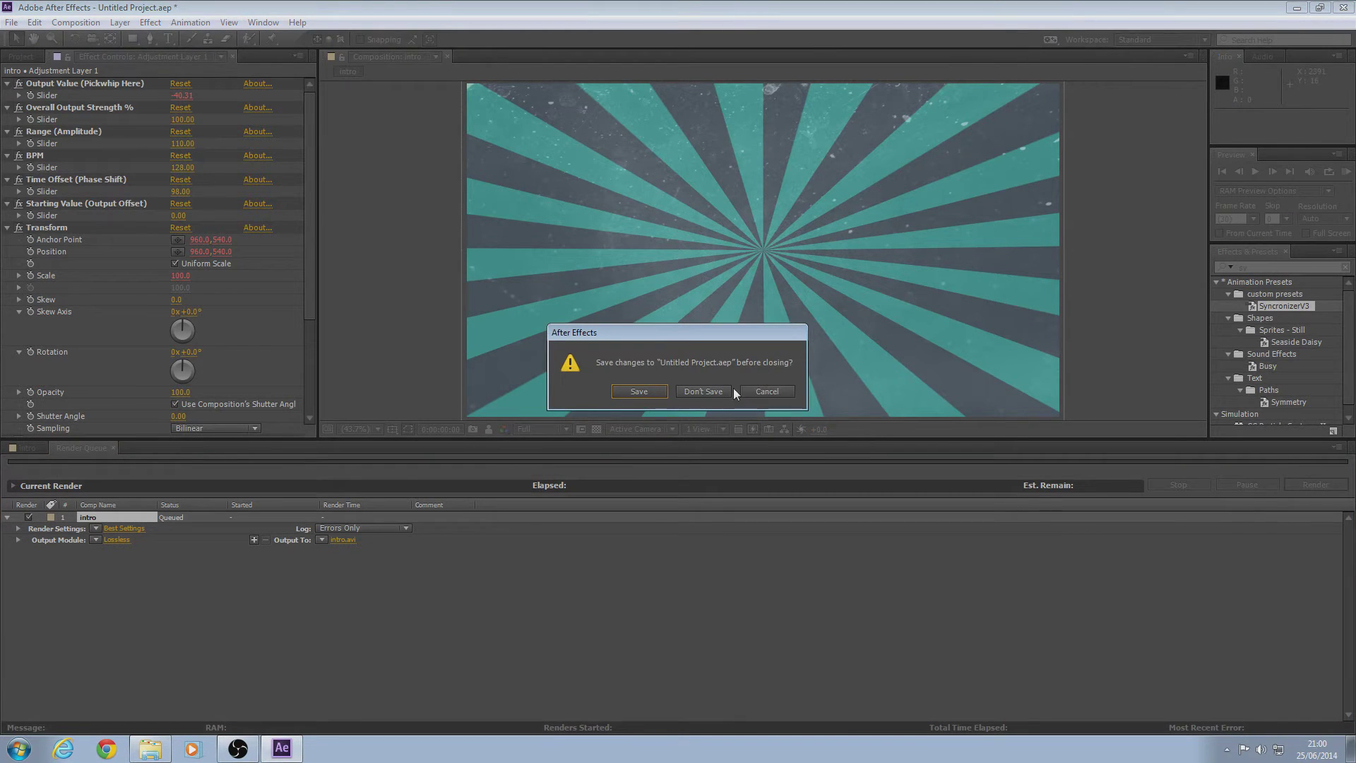
Step: Quit After Effects without saving, then open intro graphics.aep from the Intro - GA #1 folder
{"action": "left_click", "coordinate": [721, 391]}
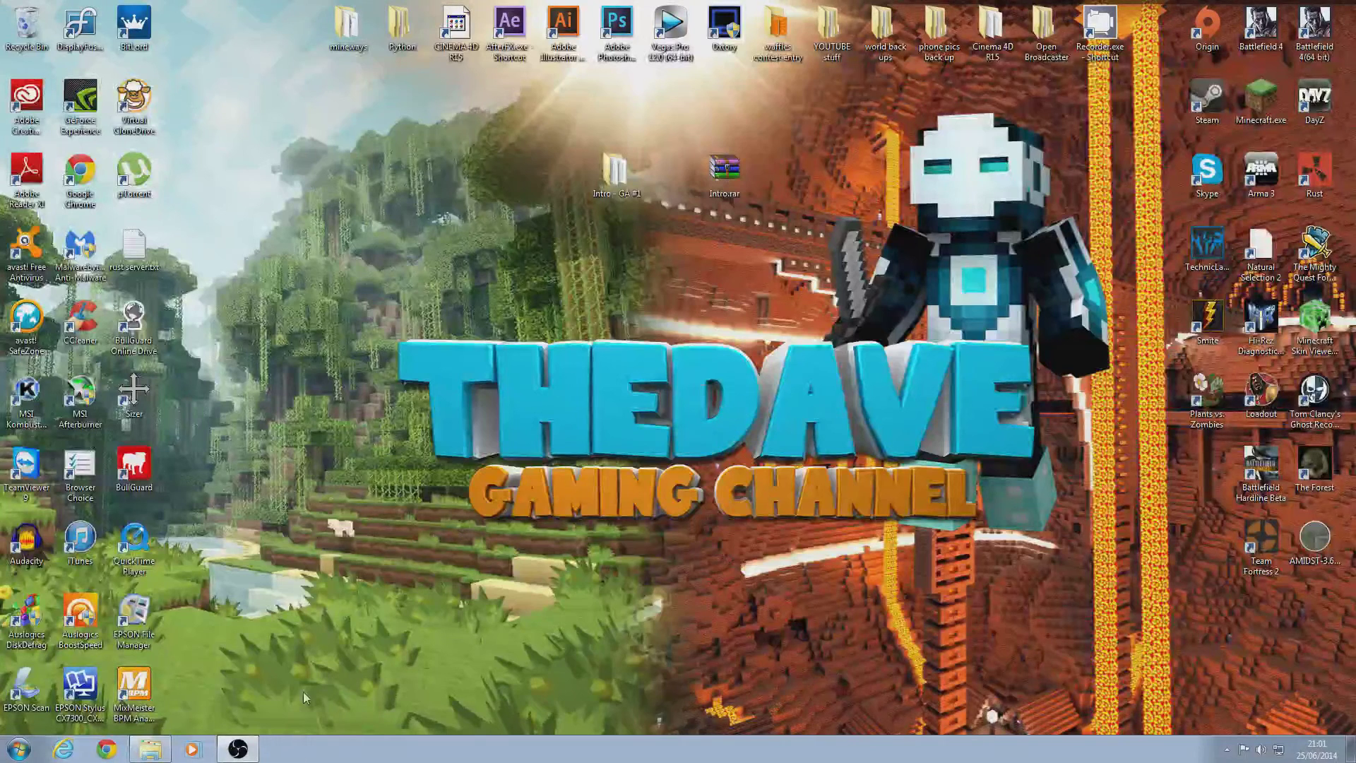
{"action": "left_click", "coordinate": [149, 749]}
{"action": "left_click_drag", "start_coordinate": [900, 54], "coordinate": [530, 42]}
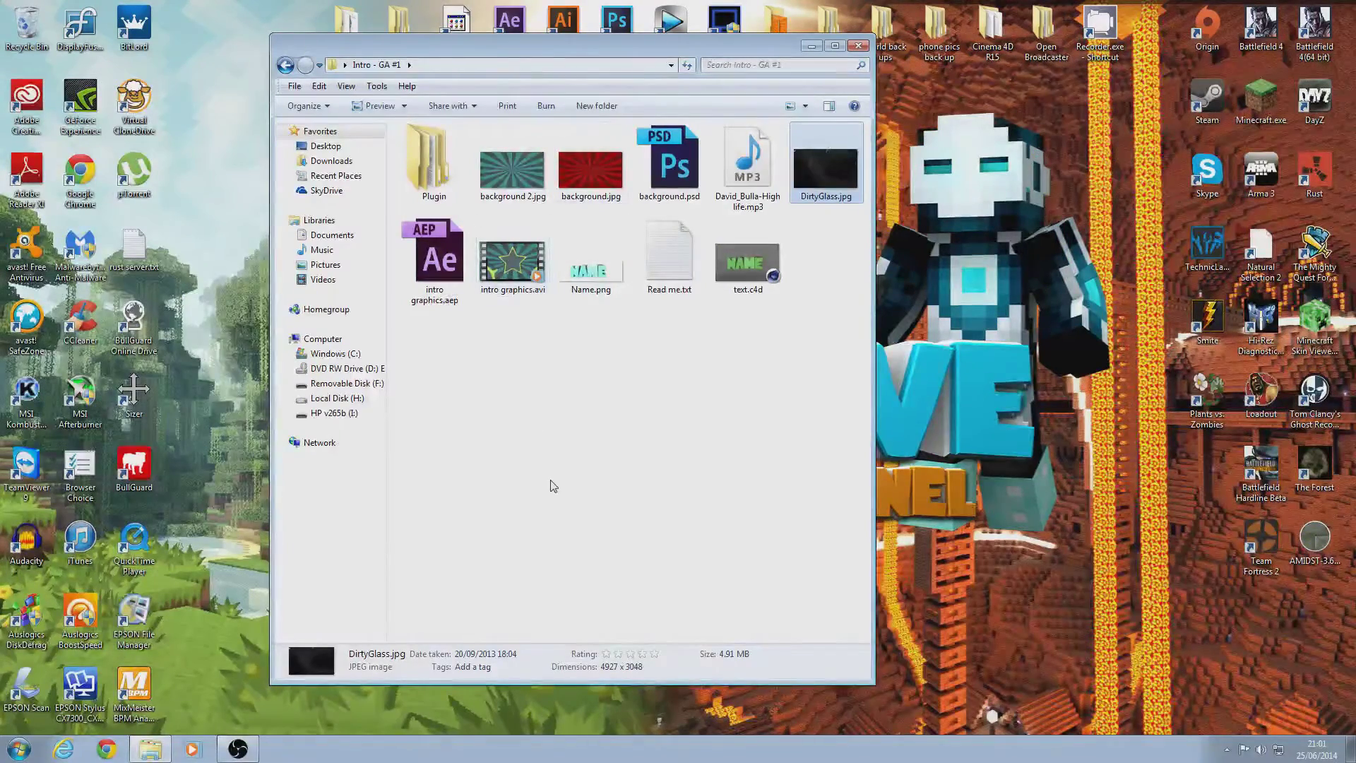
{"action": "left_click_drag", "start_coordinate": [409, 49], "coordinate": [584, 45]}
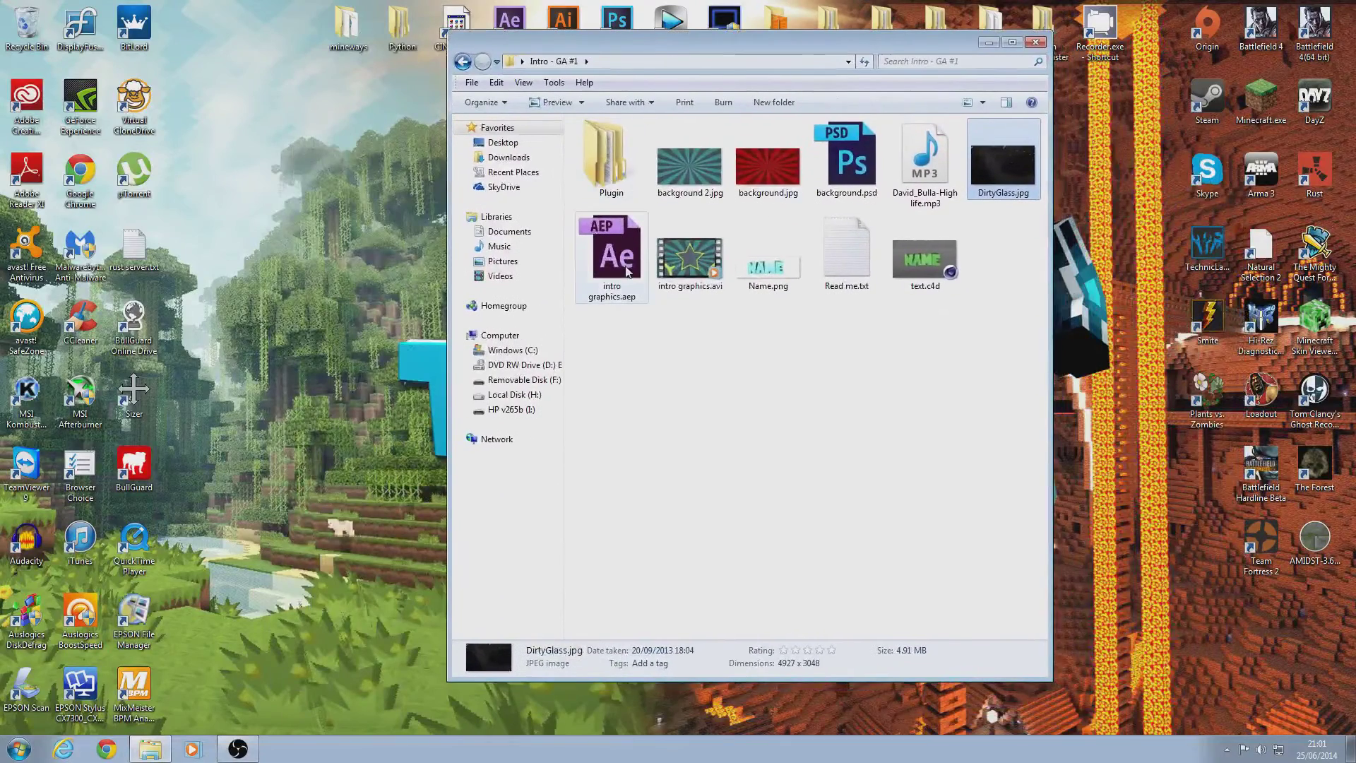
{"action": "left_click", "coordinate": [612, 250]}
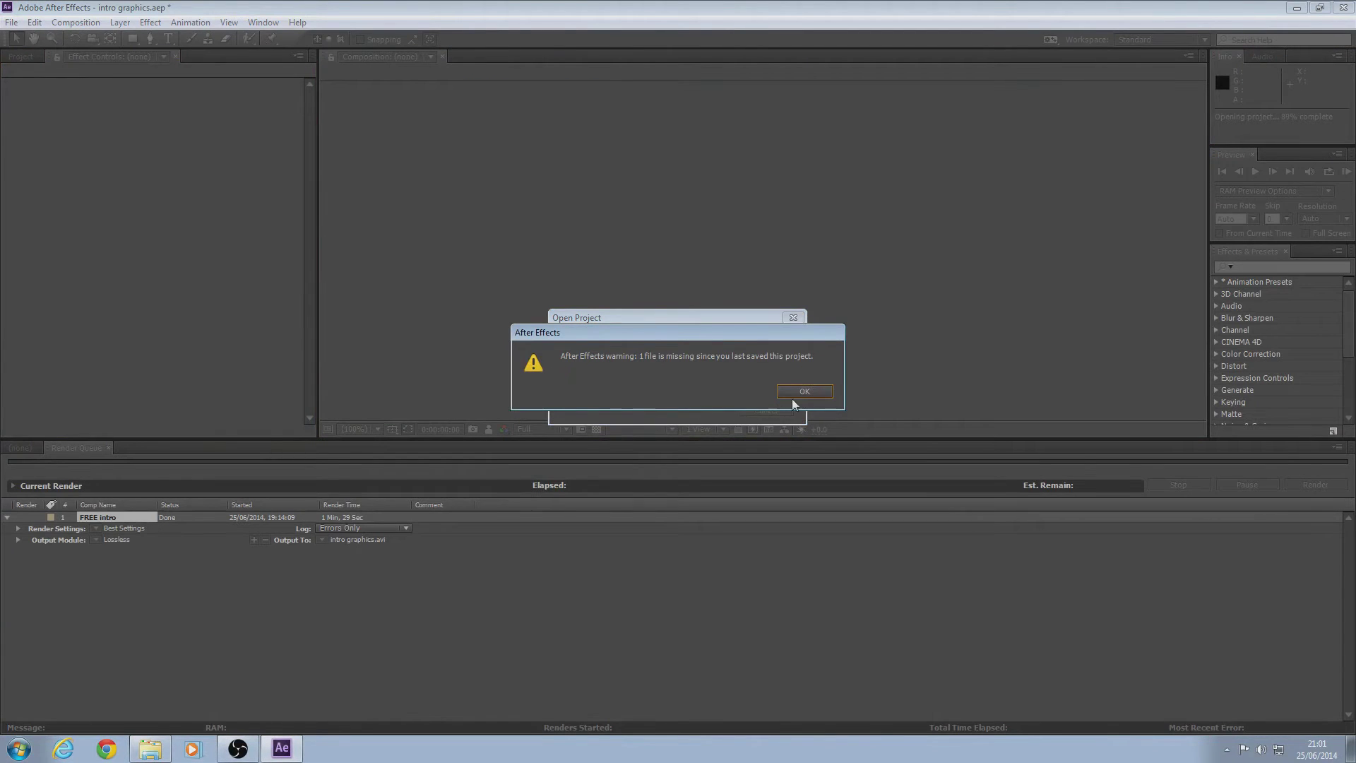
Step: Dismiss the missing-file warning, delete the old youtube MP3 from the project, and scrub to 0:00:03:09
{"action": "left_click", "coordinate": [805, 395]}
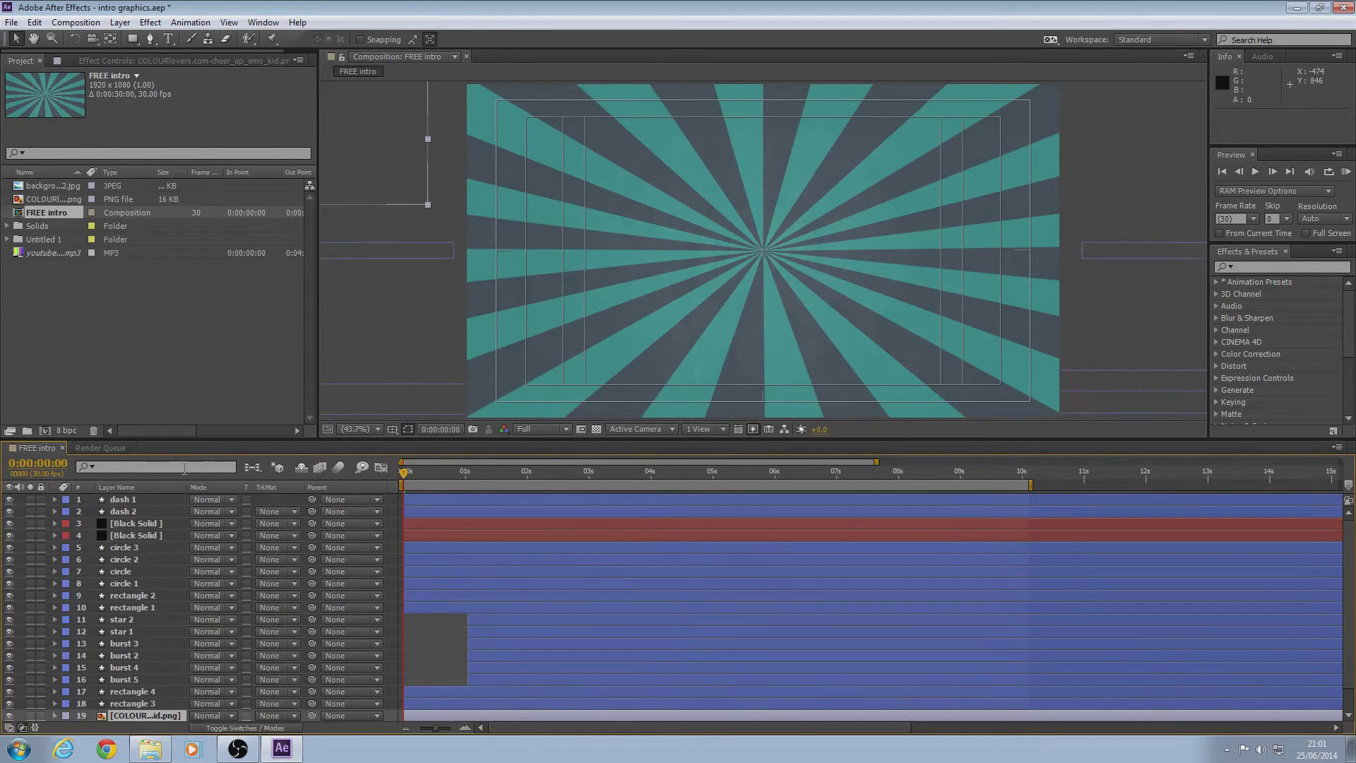
{"action": "left_click", "coordinate": [62, 255]}
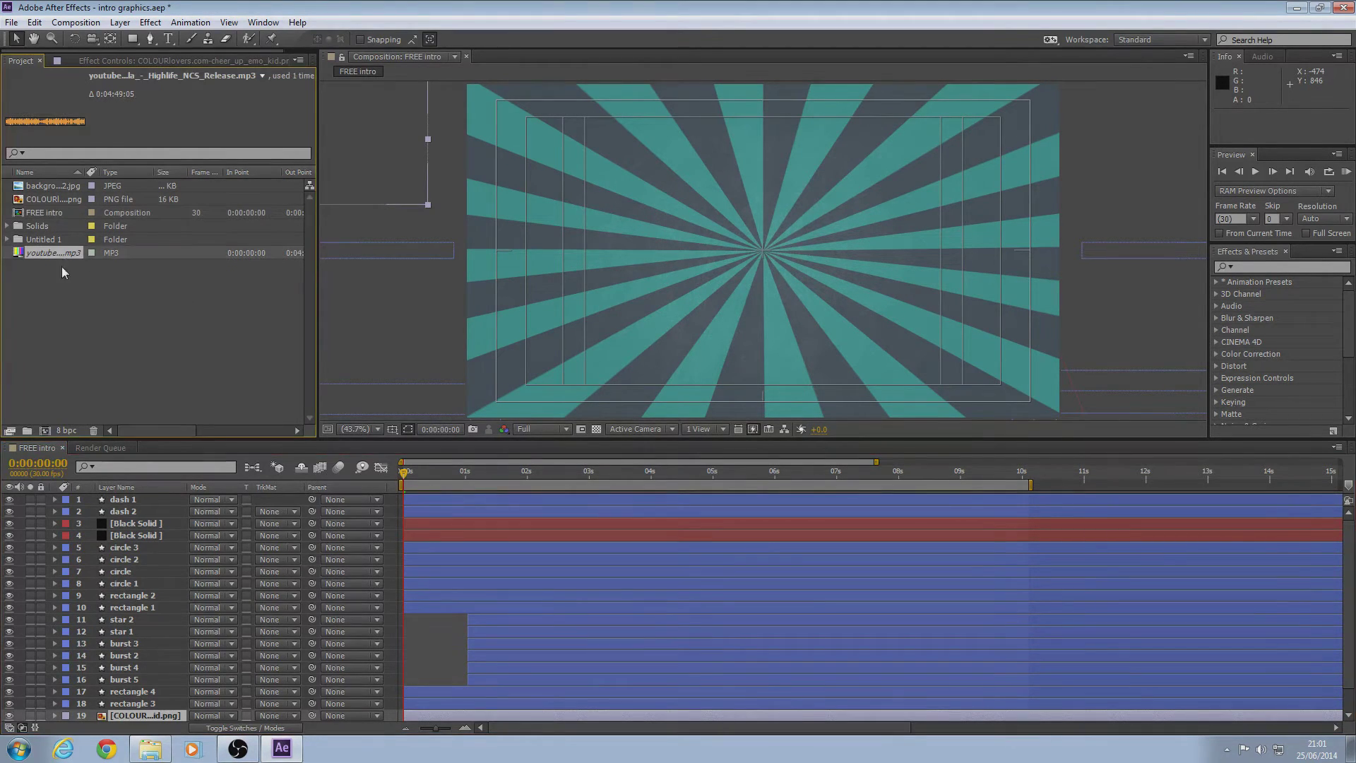
{"action": "key", "text": "Delete"}
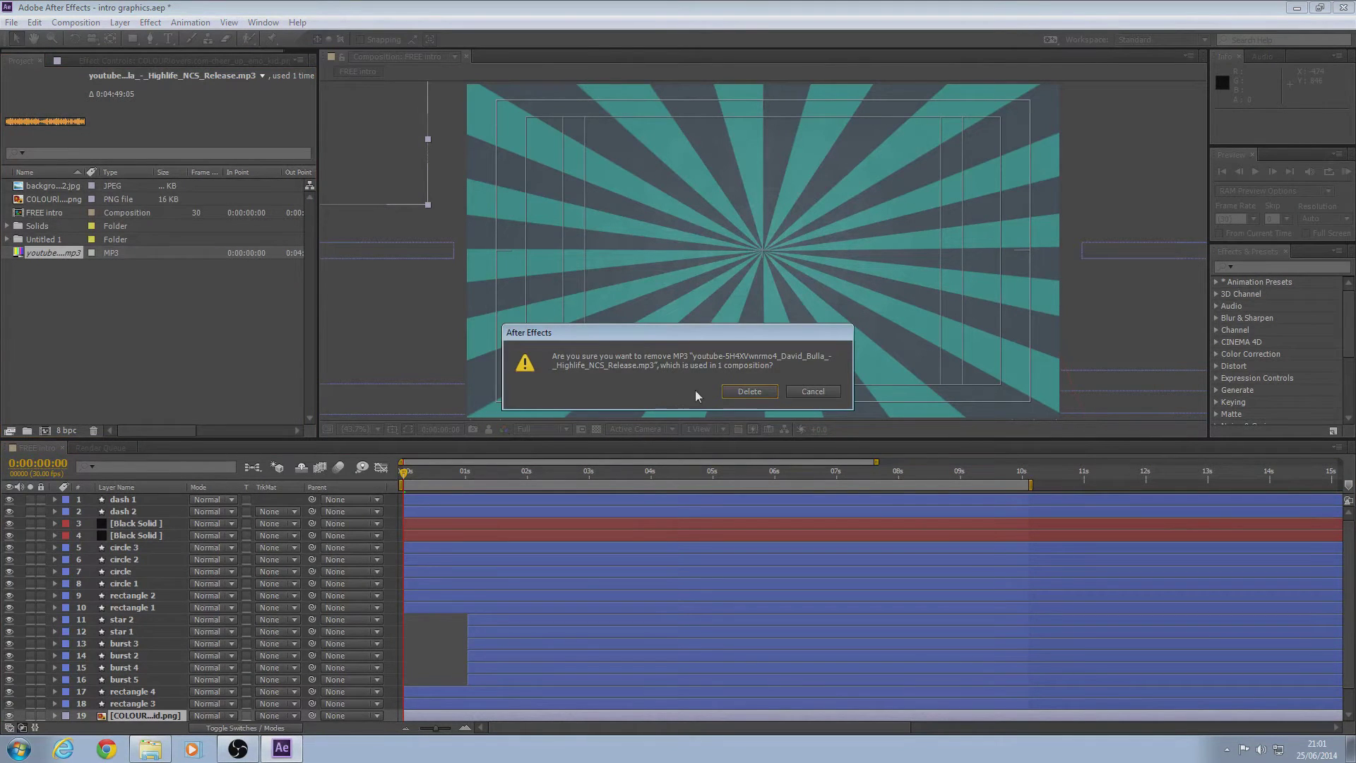
{"action": "left_click", "coordinate": [748, 392]}
{"action": "scroll", "coordinate": [325, 544], "scroll_direction": "down", "scroll_amount": 1}
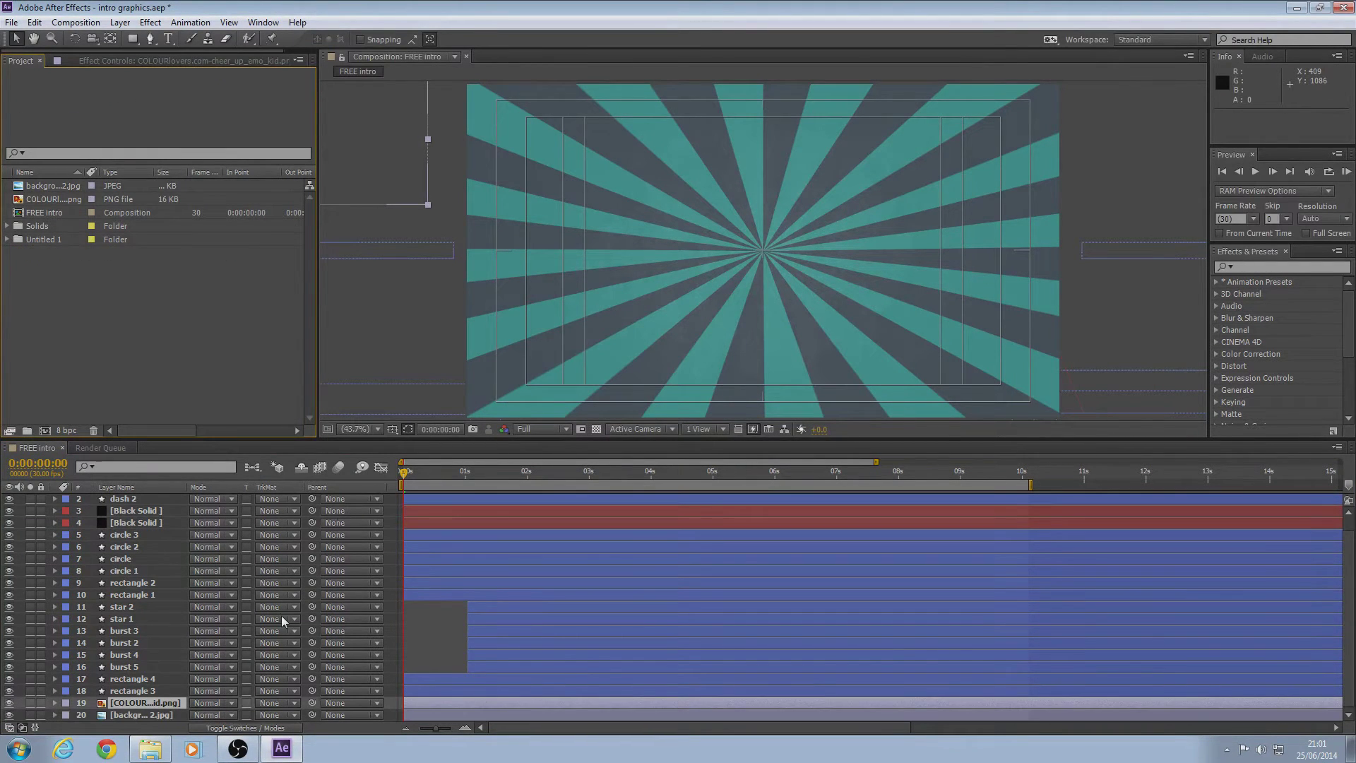
{"action": "left_click", "coordinate": [129, 643]}
{"action": "left_click_drag", "start_coordinate": [408, 473], "coordinate": [562, 493]}
Step: Preview the intro, then change the star 1 fill colour to red at 0:00:01:17
{"action": "left_click", "coordinate": [1346, 171]}
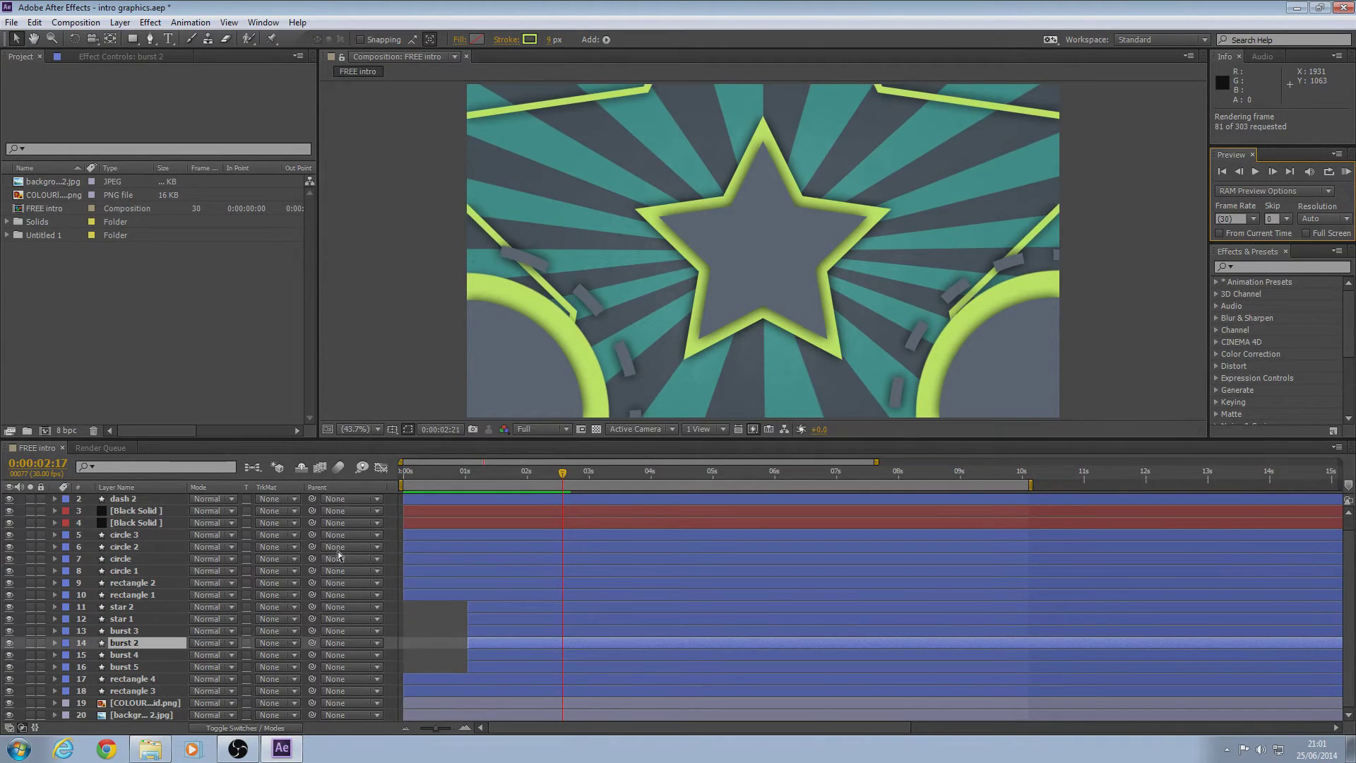
{"action": "key", "text": "space"}
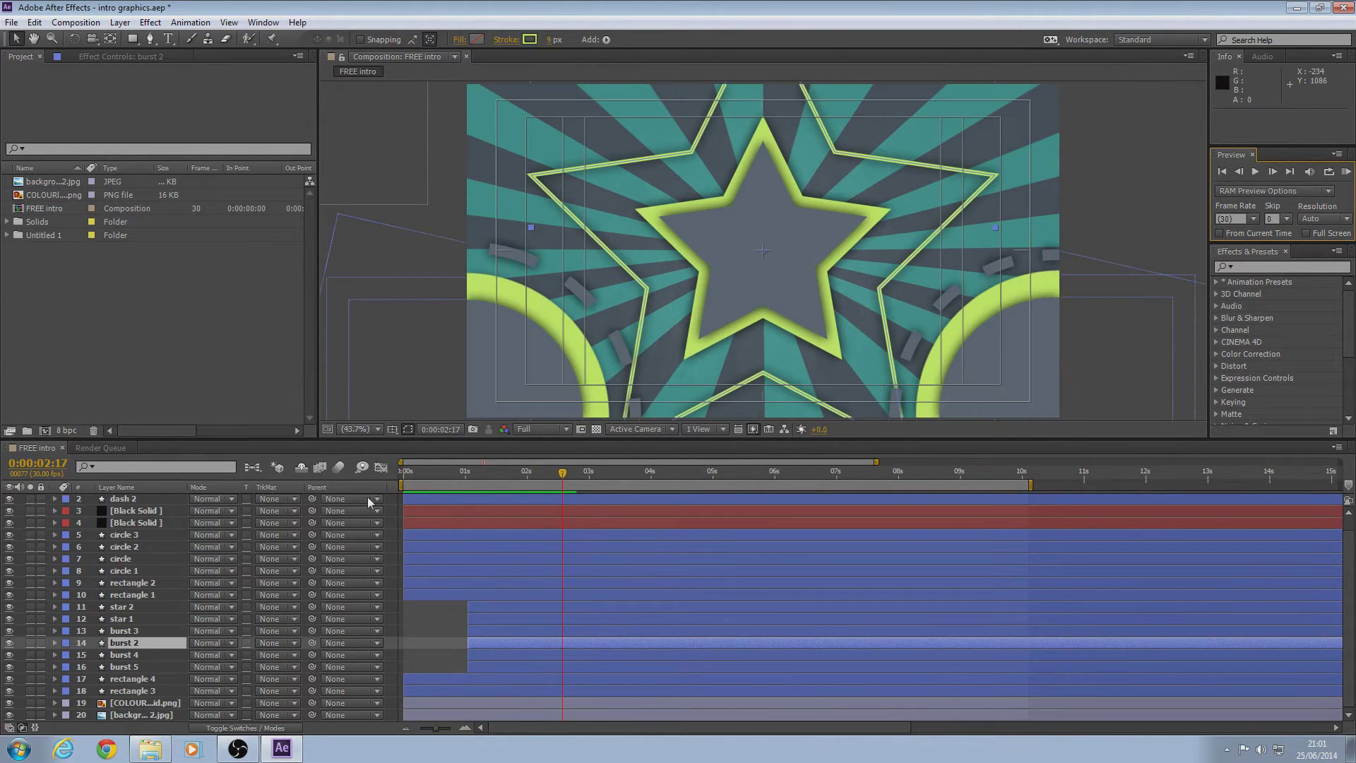
{"action": "left_click_drag", "start_coordinate": [563, 469], "coordinate": [501, 471]}
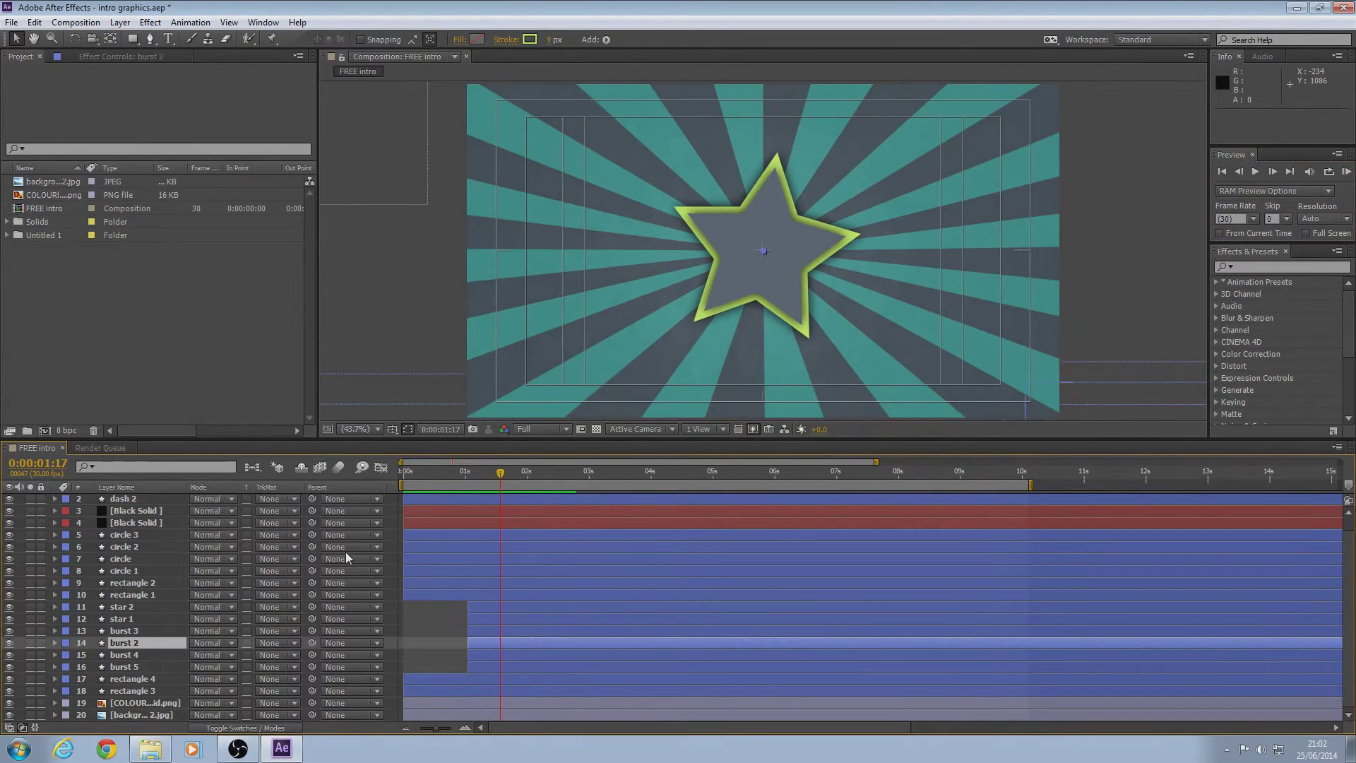
{"action": "left_click", "coordinate": [130, 619]}
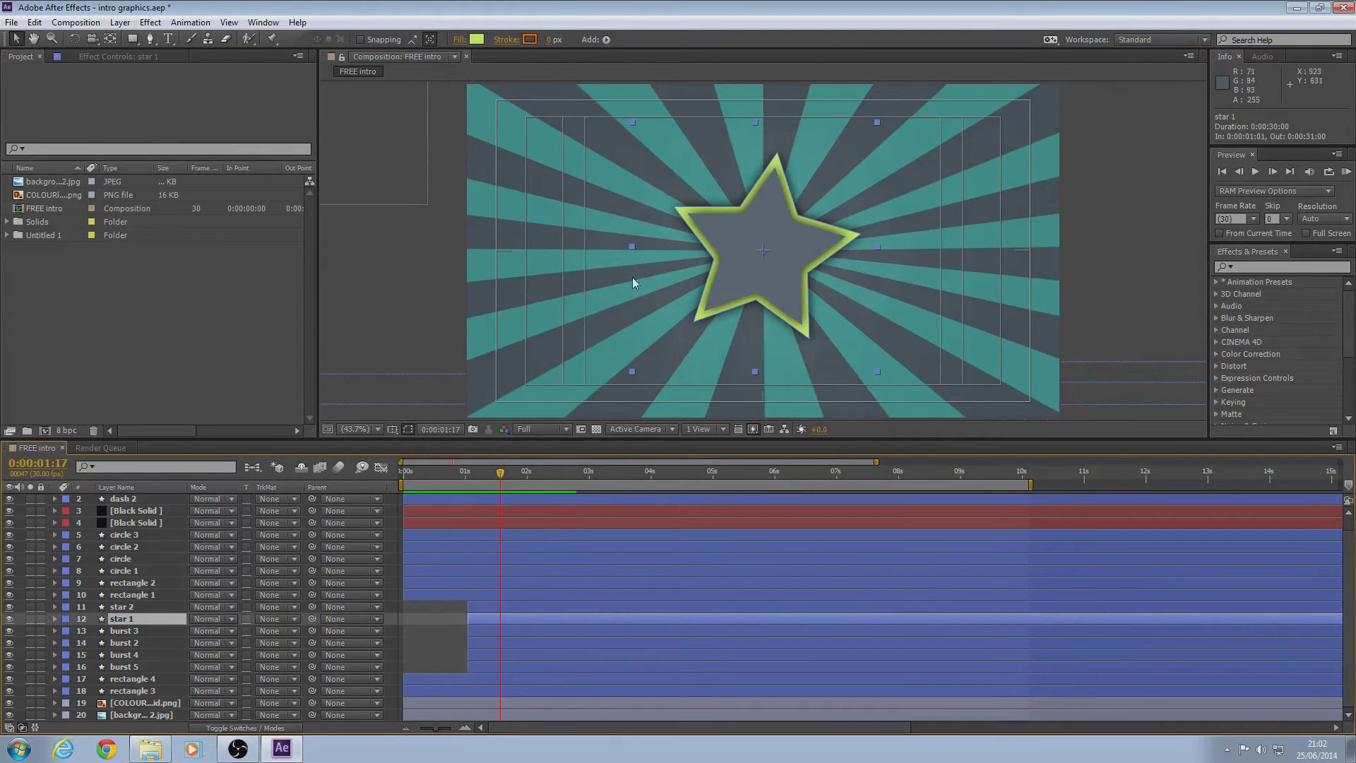
{"action": "left_click", "coordinate": [477, 39]}
{"action": "left_click", "coordinate": [545, 577]}
{"action": "left_click_drag", "start_coordinate": [544, 577], "coordinate": [360, 503]}
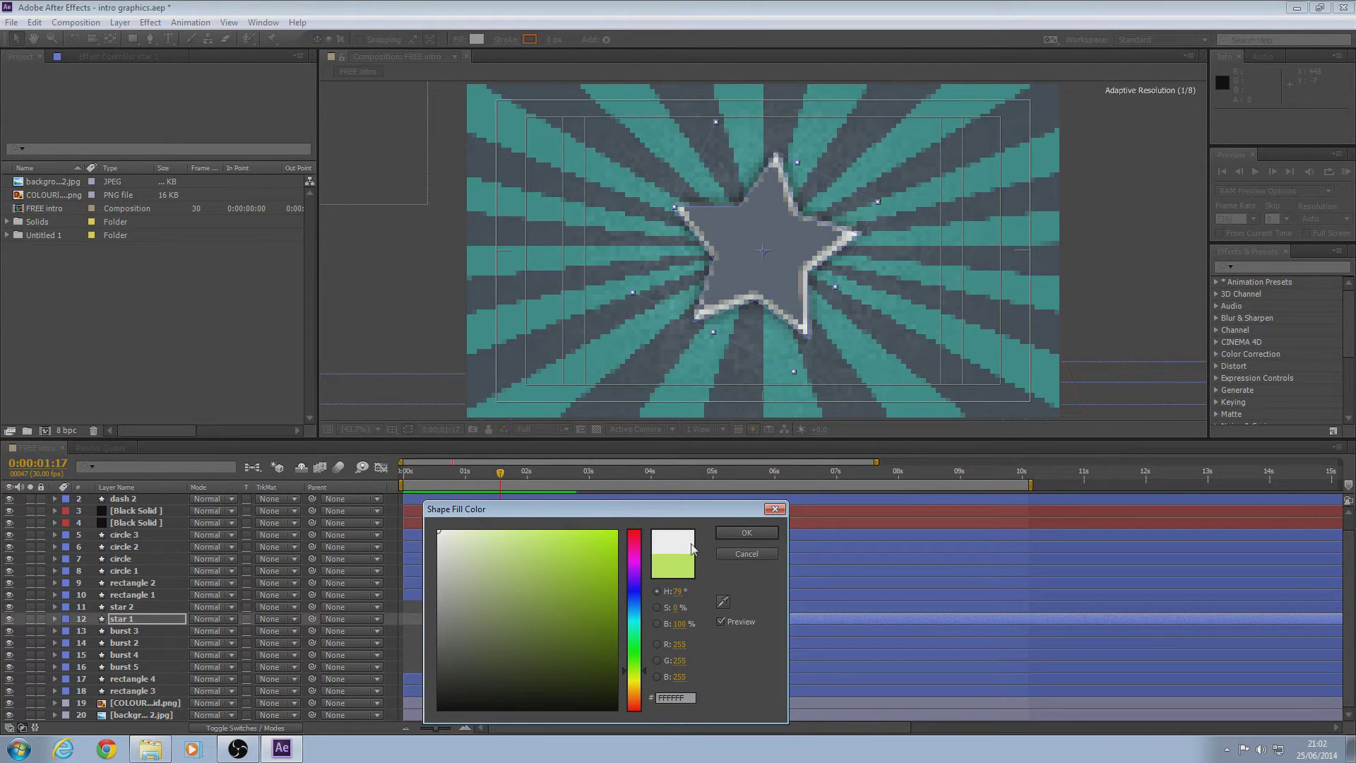
{"action": "mouse_move", "coordinate": [632, 603]}
{"action": "left_mouse_down"}
{"action": "mouse_move", "coordinate": [639, 560]}
{"action": "mouse_move", "coordinate": [667, 545]}
{"action": "mouse_move", "coordinate": [652, 540]}
{"action": "mouse_move", "coordinate": [664, 551]}
{"action": "left_mouse_up"}
{"action": "left_click", "coordinate": [744, 533]}
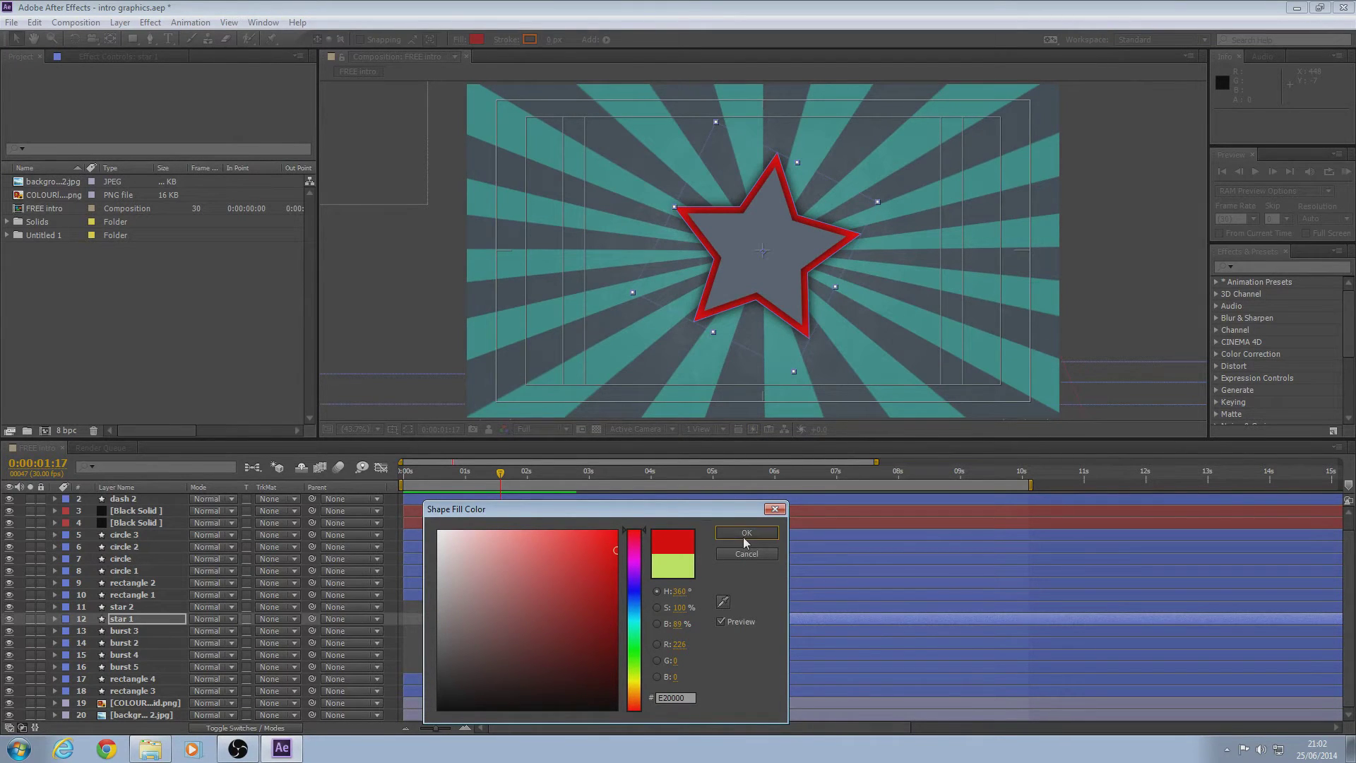
Step: Give star 2 a very dark, near-black red fill
{"action": "left_click", "coordinate": [132, 608]}
{"action": "left_click", "coordinate": [476, 40]}
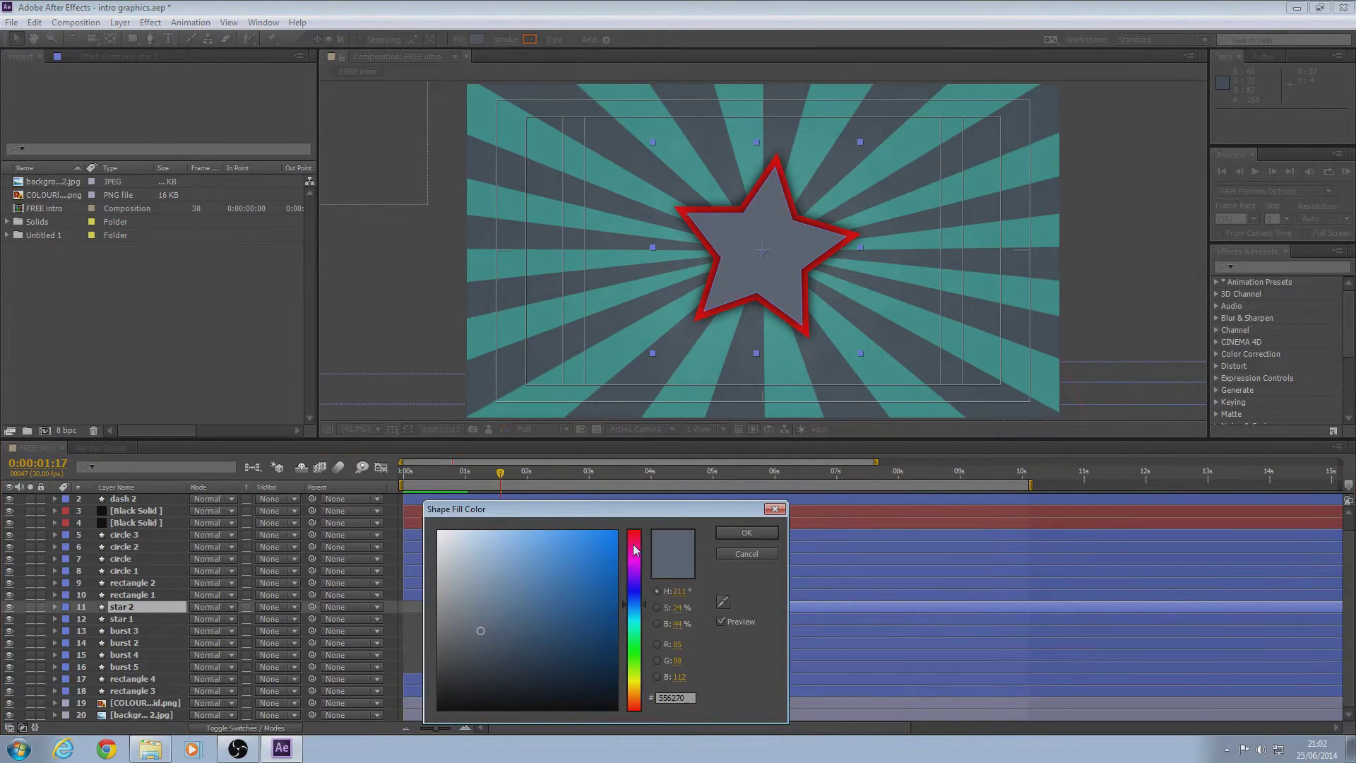
{"action": "left_click", "coordinate": [635, 539]}
{"action": "mouse_move", "coordinate": [594, 551]}
{"action": "left_mouse_down"}
{"action": "mouse_move", "coordinate": [616, 537]}
{"action": "mouse_move", "coordinate": [617, 636]}
{"action": "mouse_move", "coordinate": [657, 699]}
{"action": "mouse_move", "coordinate": [679, 698]}
{"action": "left_mouse_up"}
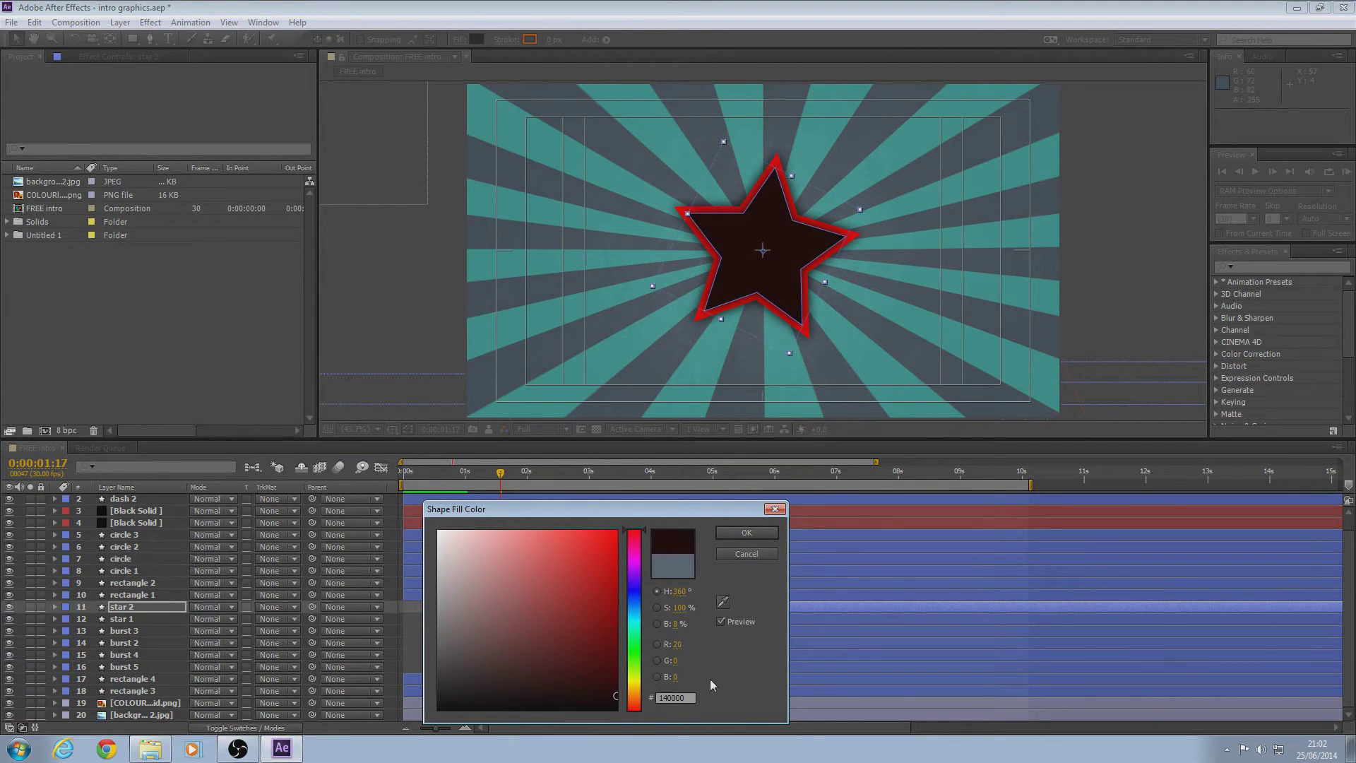
{"action": "left_click", "coordinate": [757, 533]}
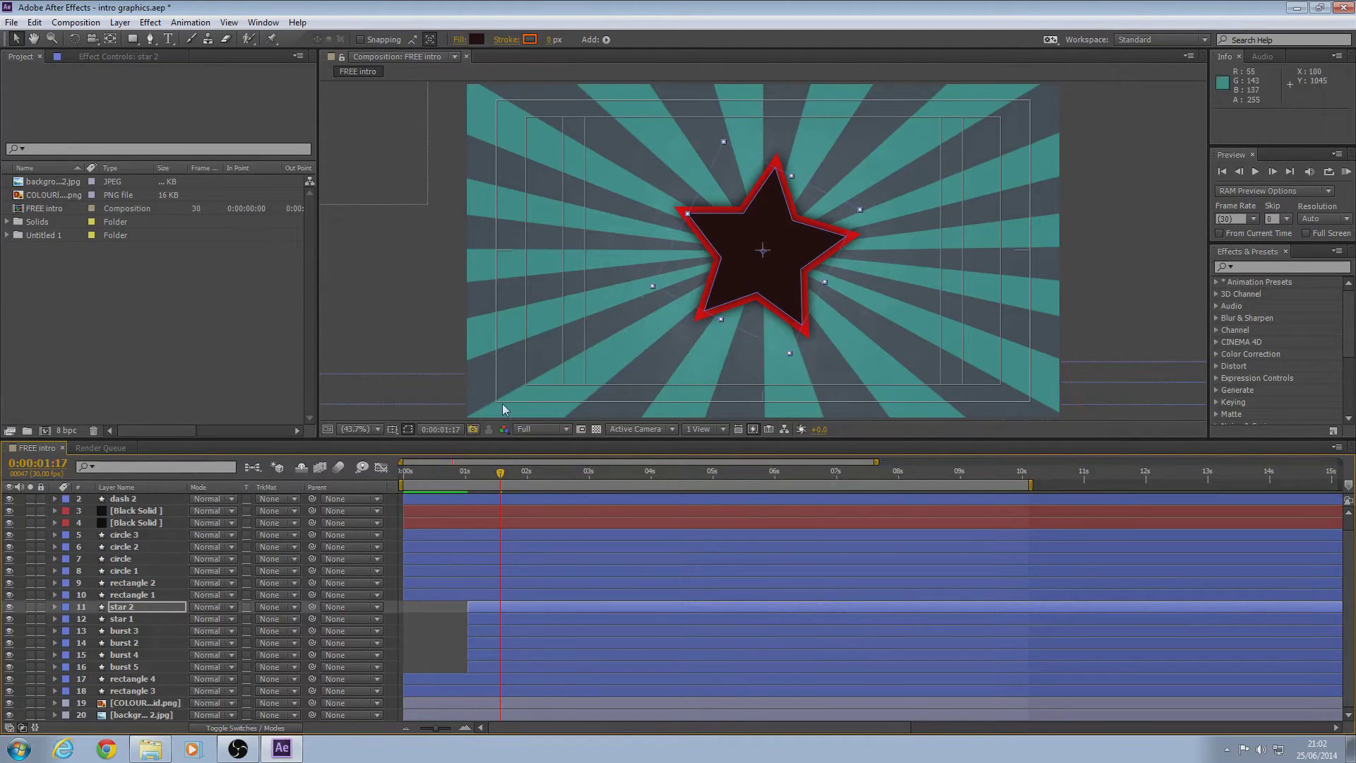
{"action": "left_click", "coordinate": [138, 716]}
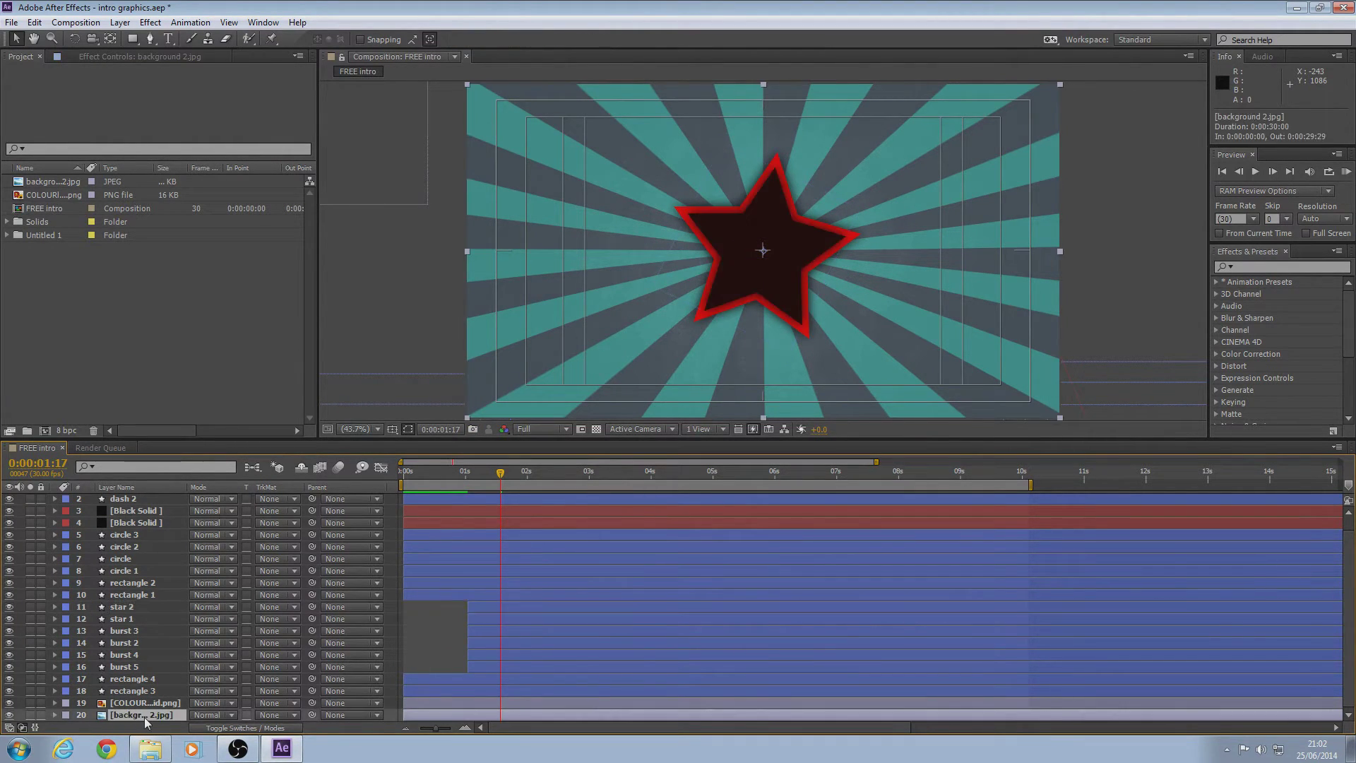
Step: Delete background 2.jpg and import the red background.jpg, placing it as the bottom composition layer
{"action": "key", "text": "Delete"}
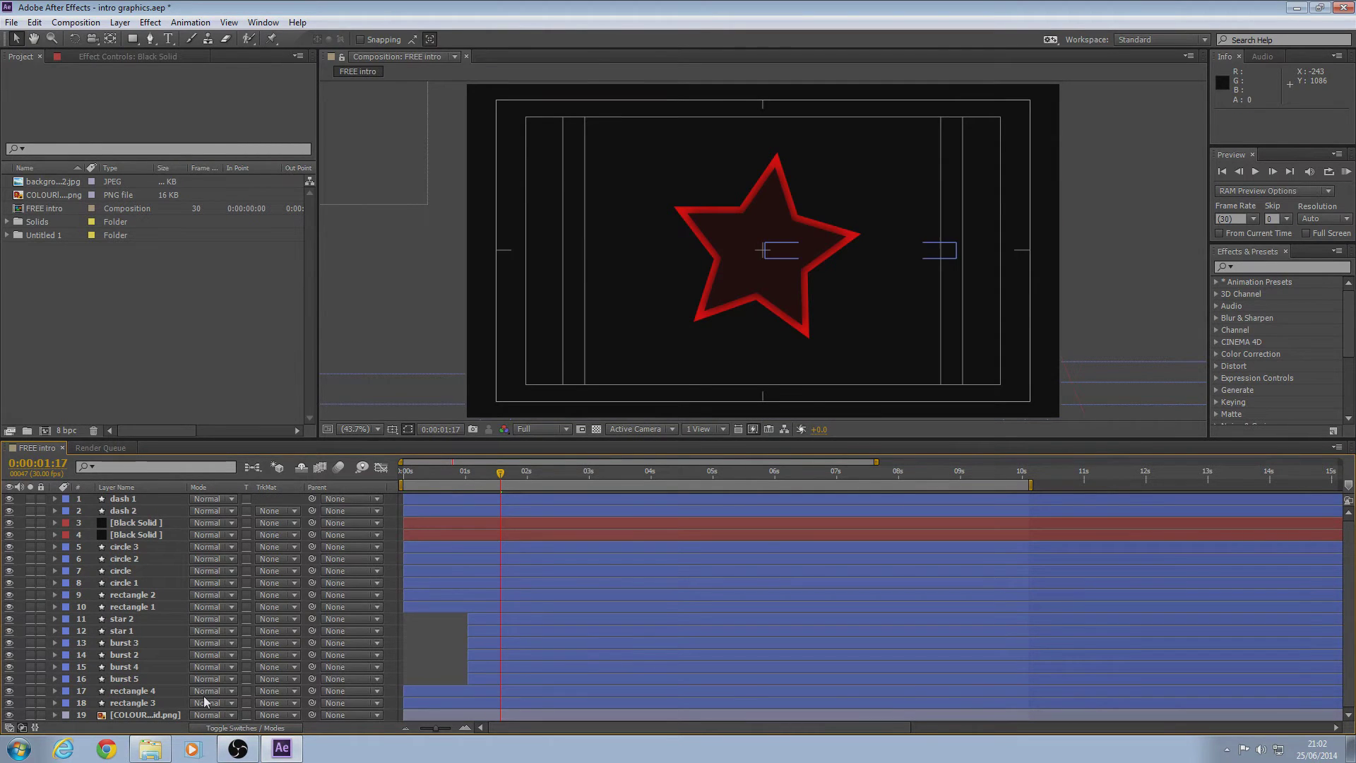
{"action": "left_click", "coordinate": [151, 749]}
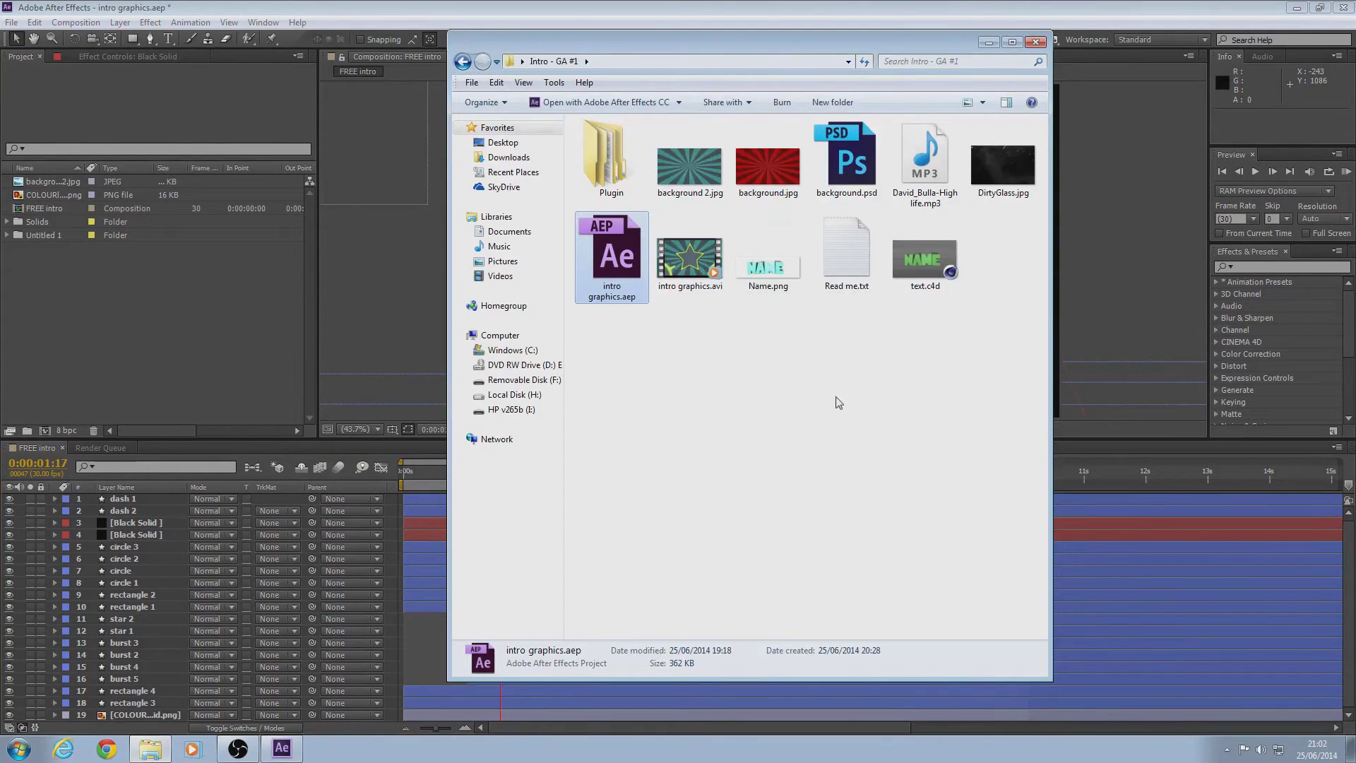
{"action": "left_click", "coordinate": [774, 165]}
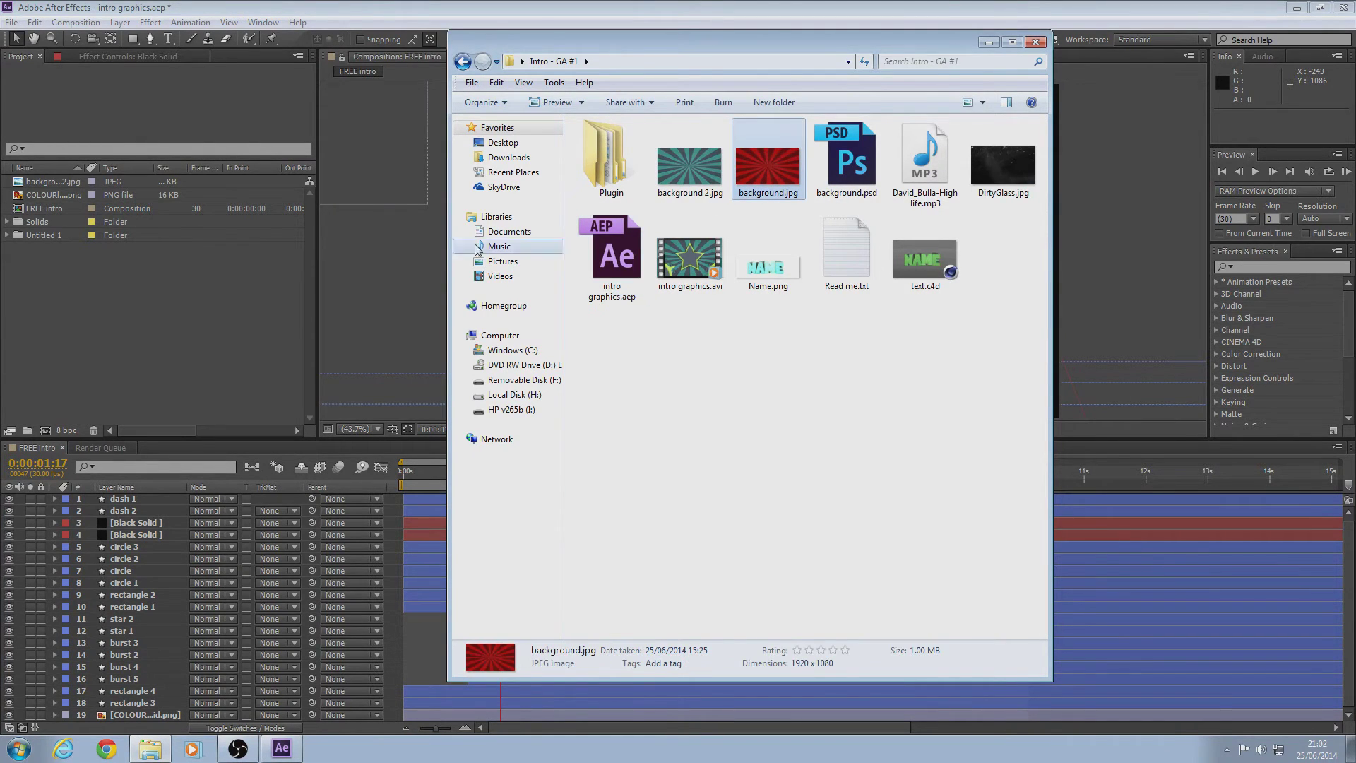
{"action": "left_click_drag", "start_coordinate": [964, 168], "coordinate": [836, 188]}
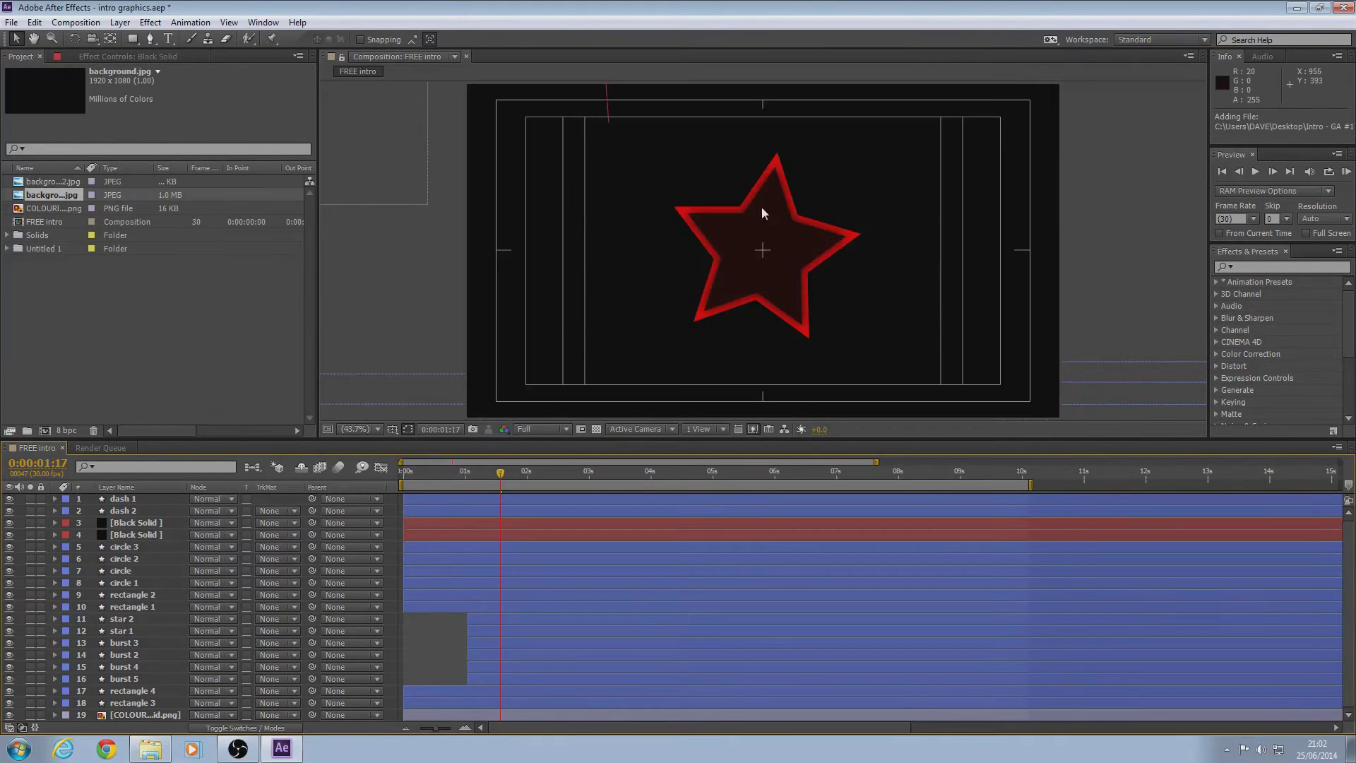
{"action": "left_click", "coordinate": [150, 749]}
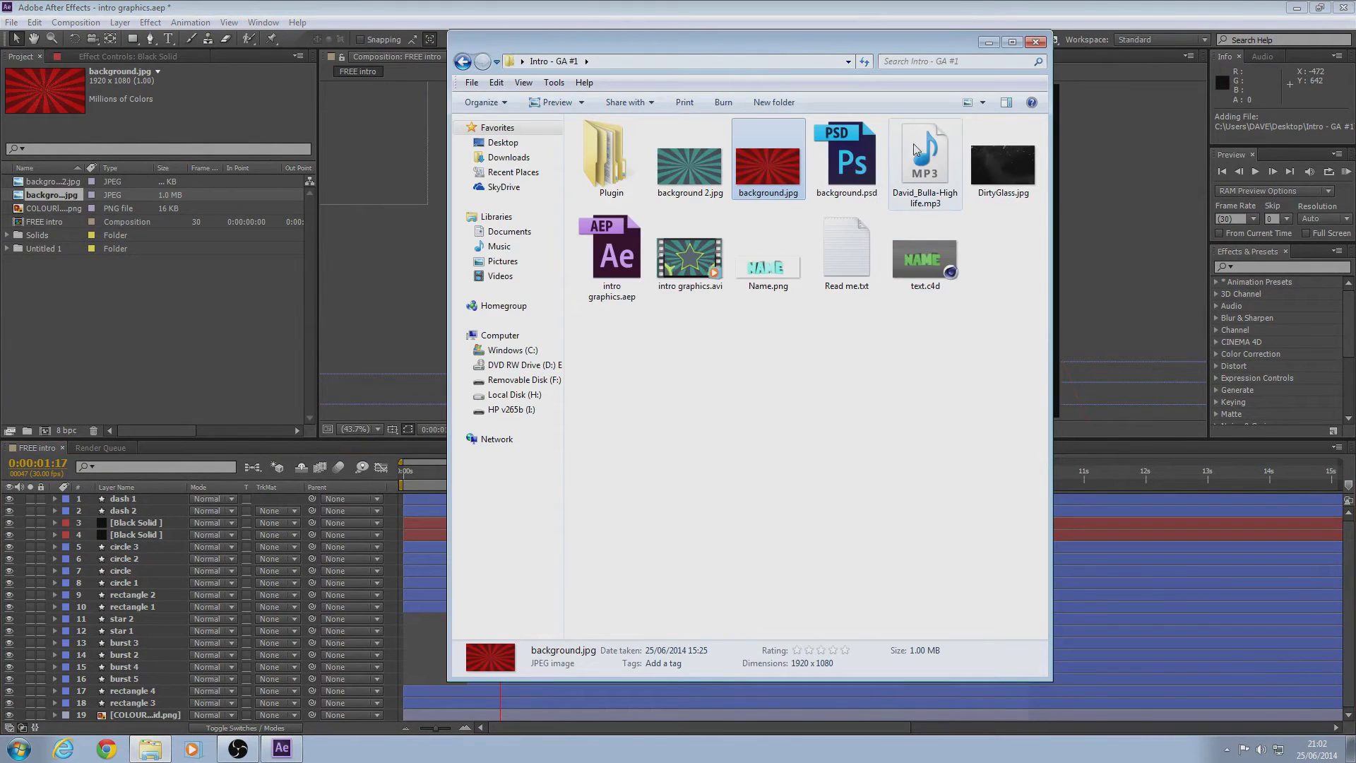
{"action": "left_click", "coordinate": [847, 159]}
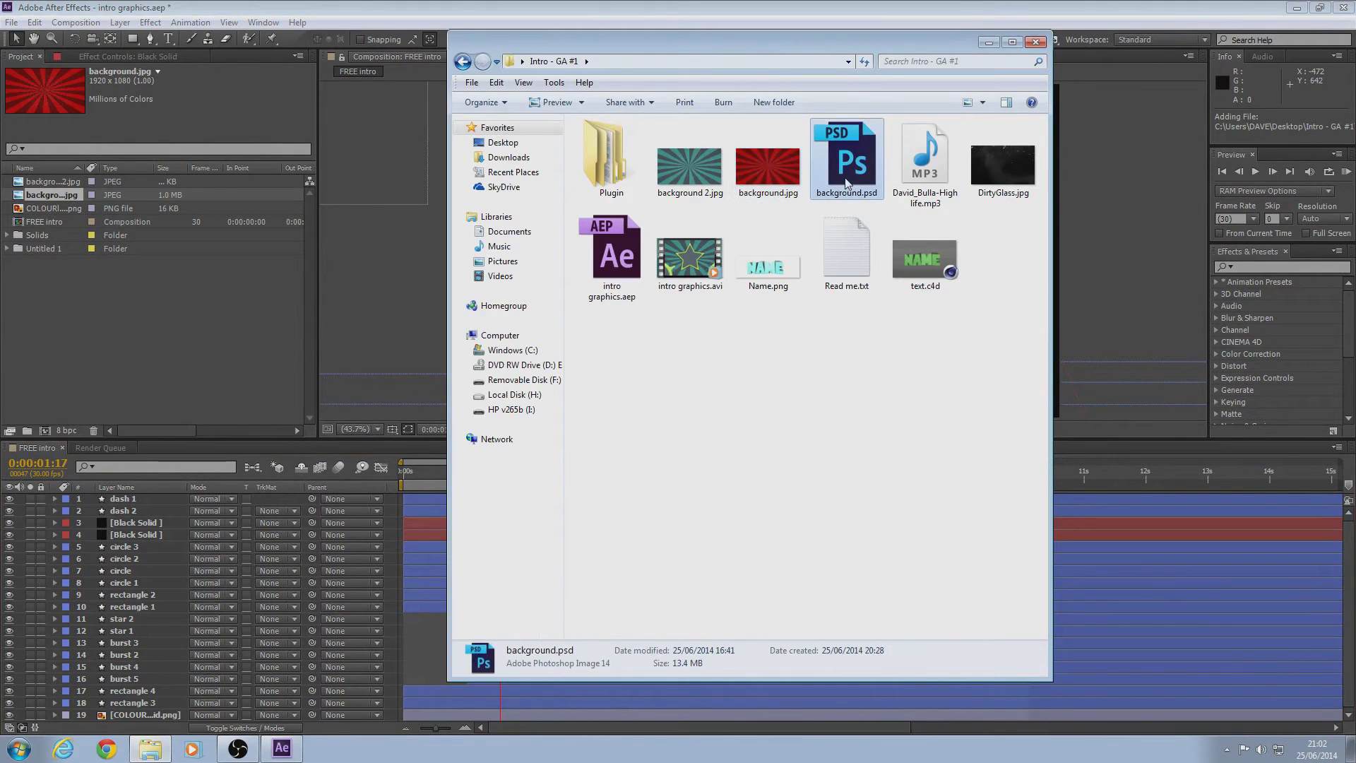
{"action": "left_click", "coordinate": [988, 42]}
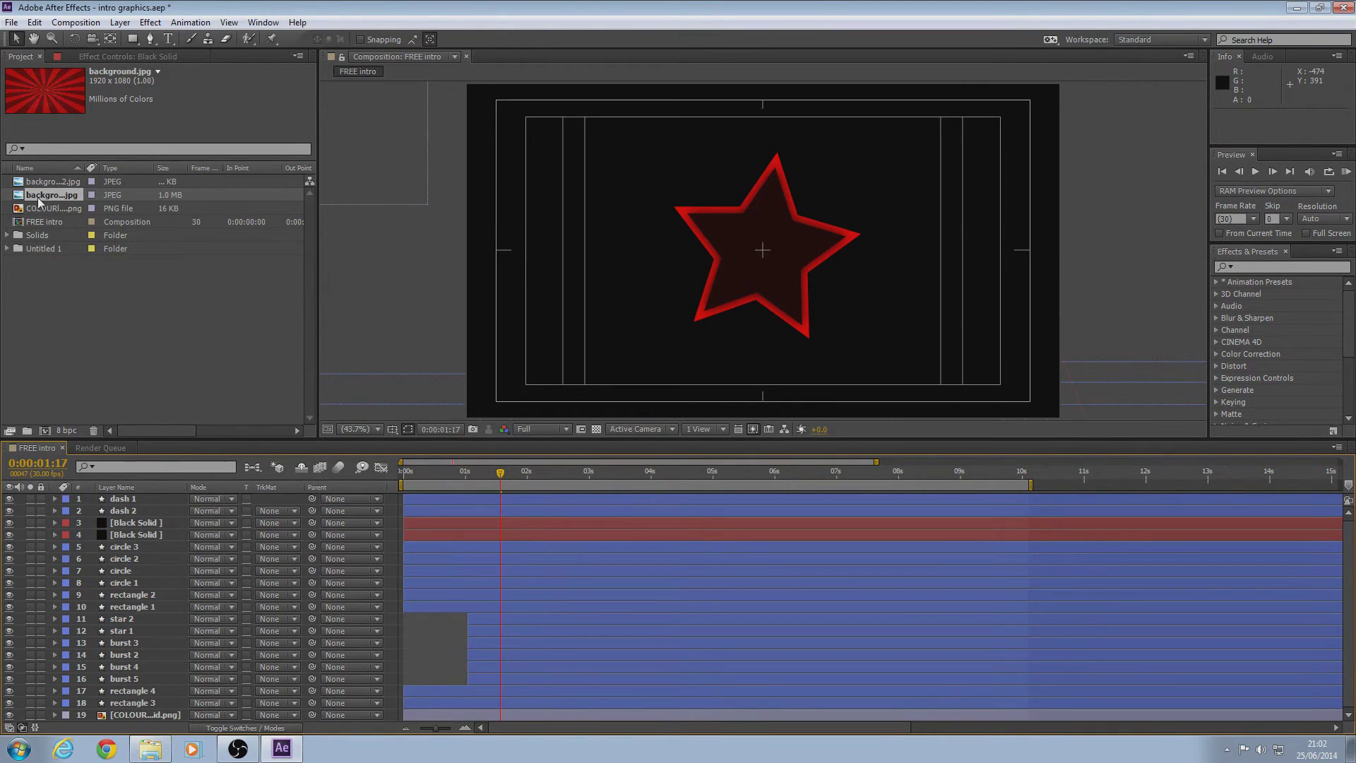
{"action": "left_click_drag", "start_coordinate": [38, 197], "coordinate": [199, 718]}
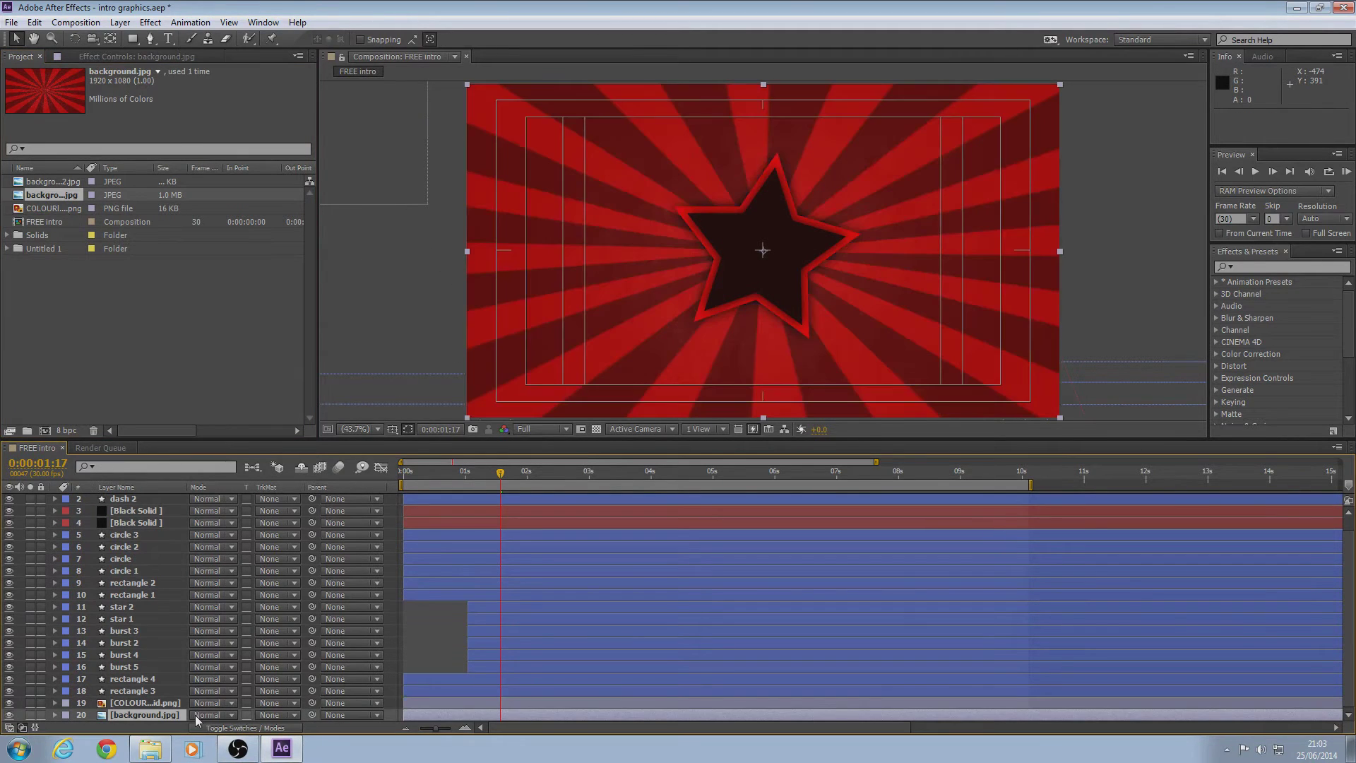
Step: Set rectangle 1's fill colour to orange FF4200
{"action": "left_click_drag", "start_coordinate": [459, 471], "coordinate": [420, 476]}
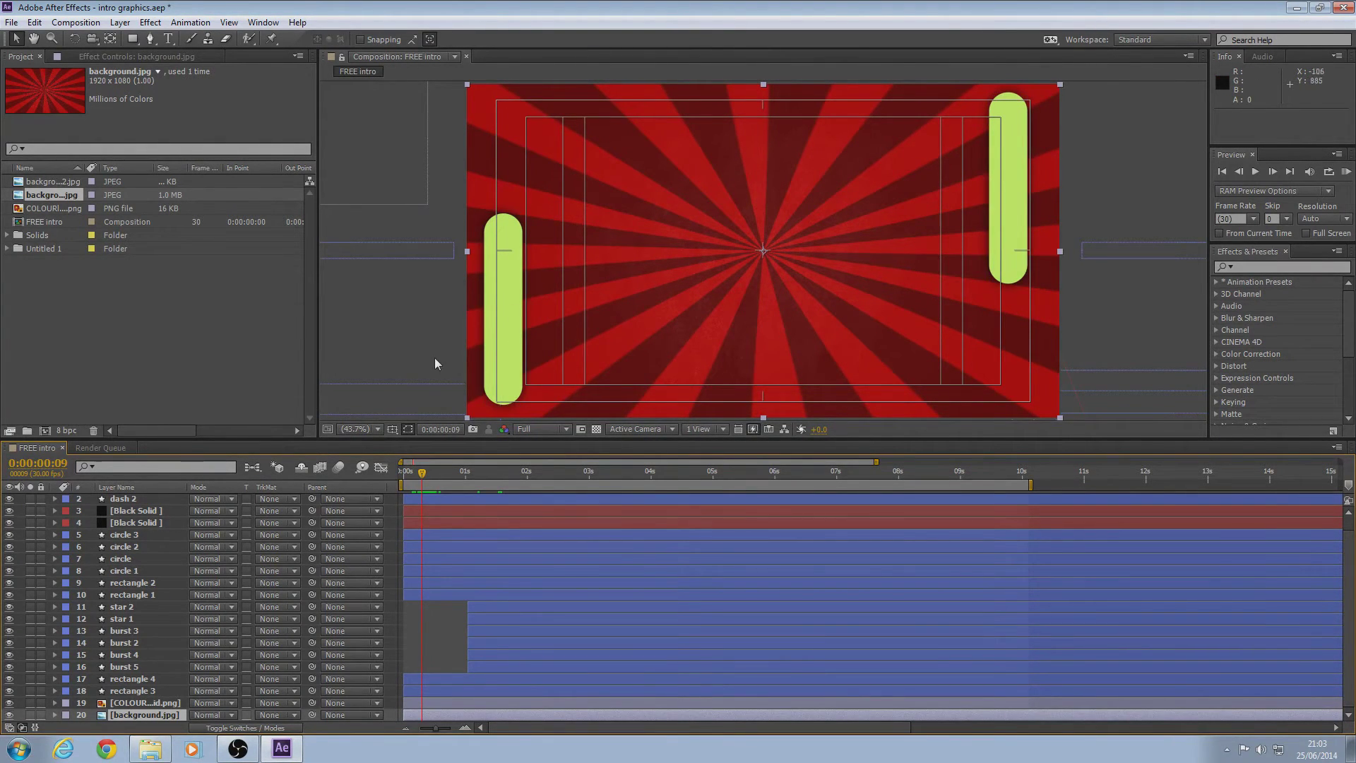
{"action": "left_click", "coordinate": [142, 595]}
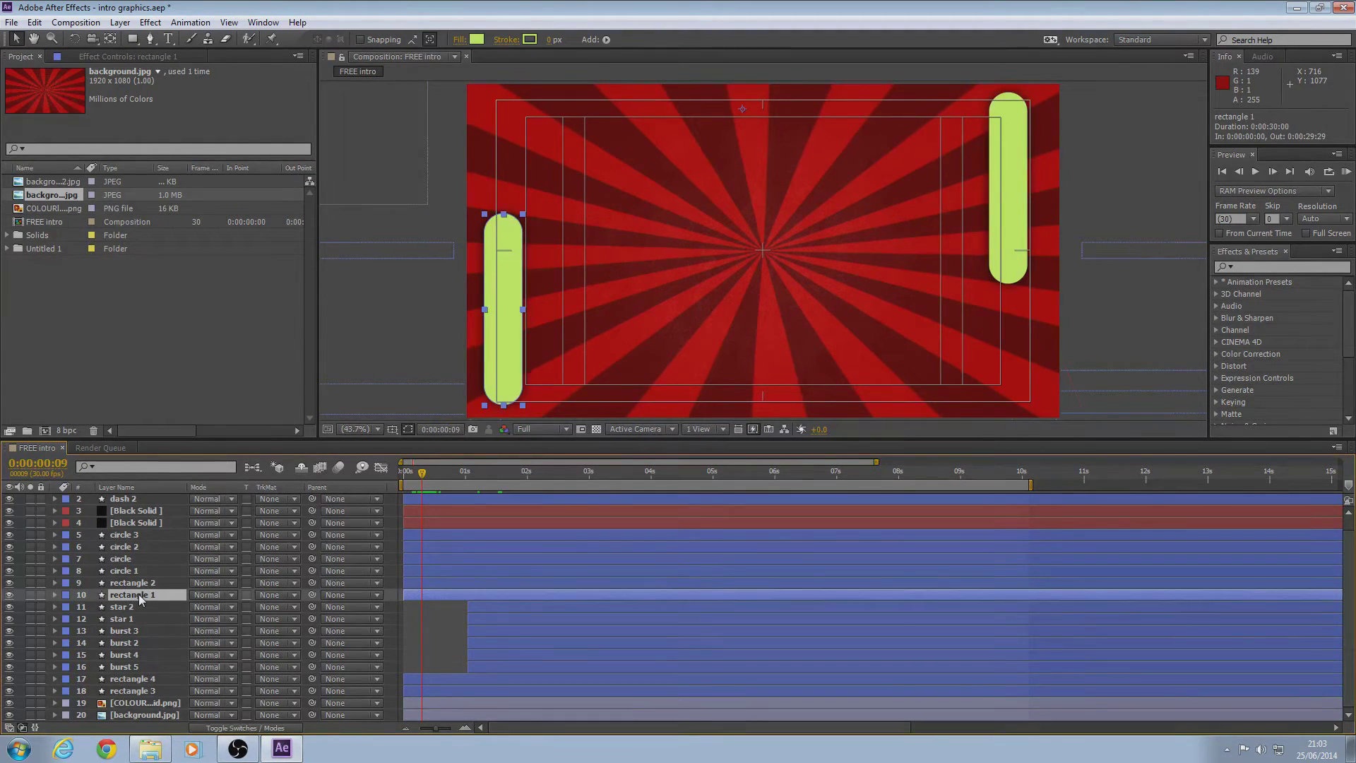
{"action": "left_click", "coordinate": [477, 40]}
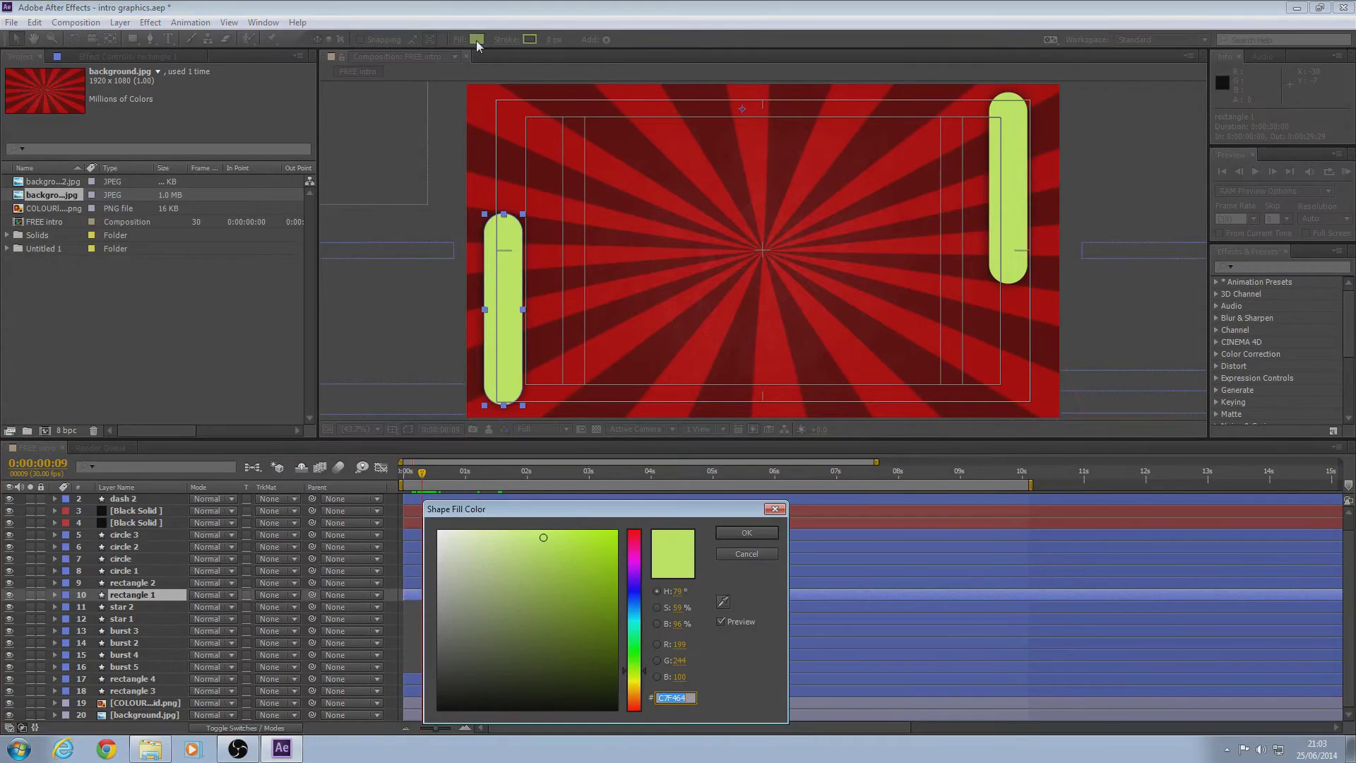
{"action": "left_click_drag", "start_coordinate": [638, 561], "coordinate": [640, 728]}
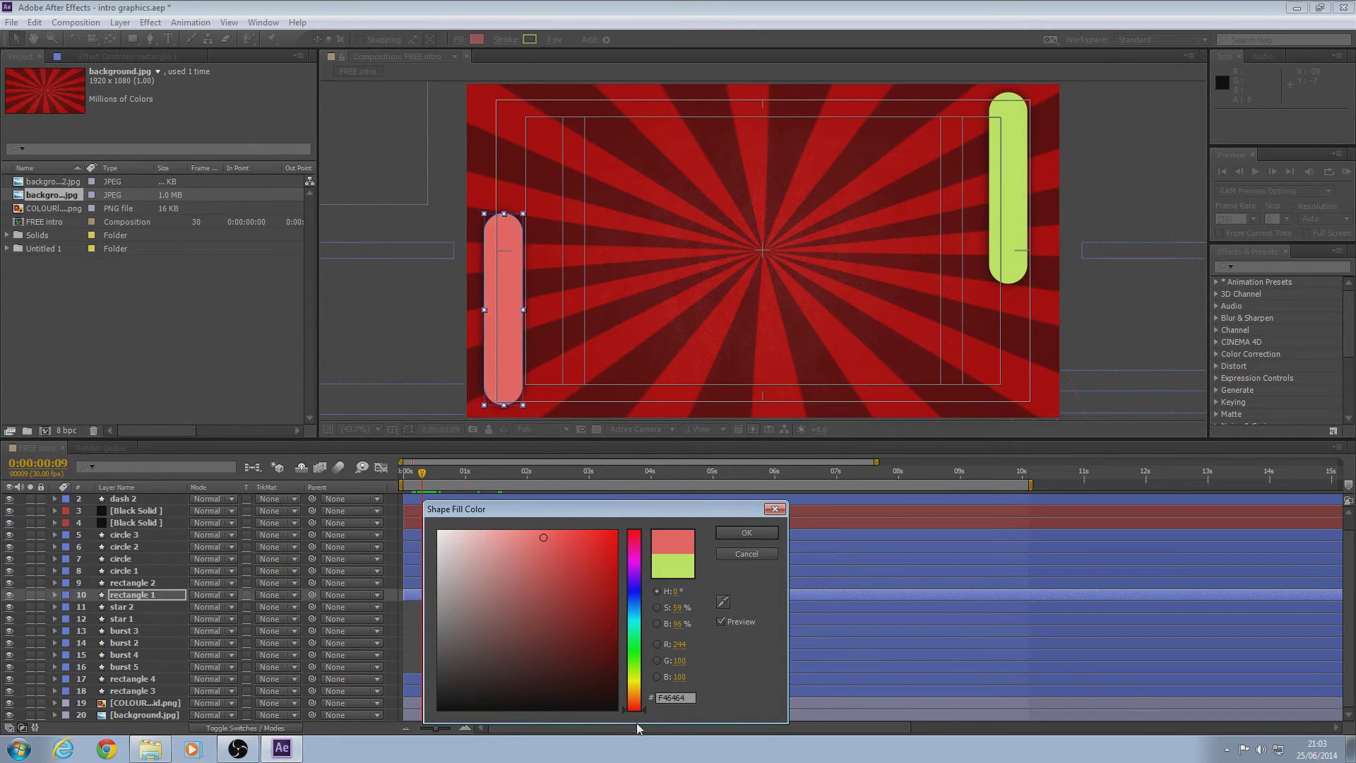
{"action": "left_click", "coordinate": [602, 577]}
{"action": "left_click_drag", "start_coordinate": [602, 577], "coordinate": [647, 519]}
{"action": "left_click_drag", "start_coordinate": [636, 689], "coordinate": [638, 704]}
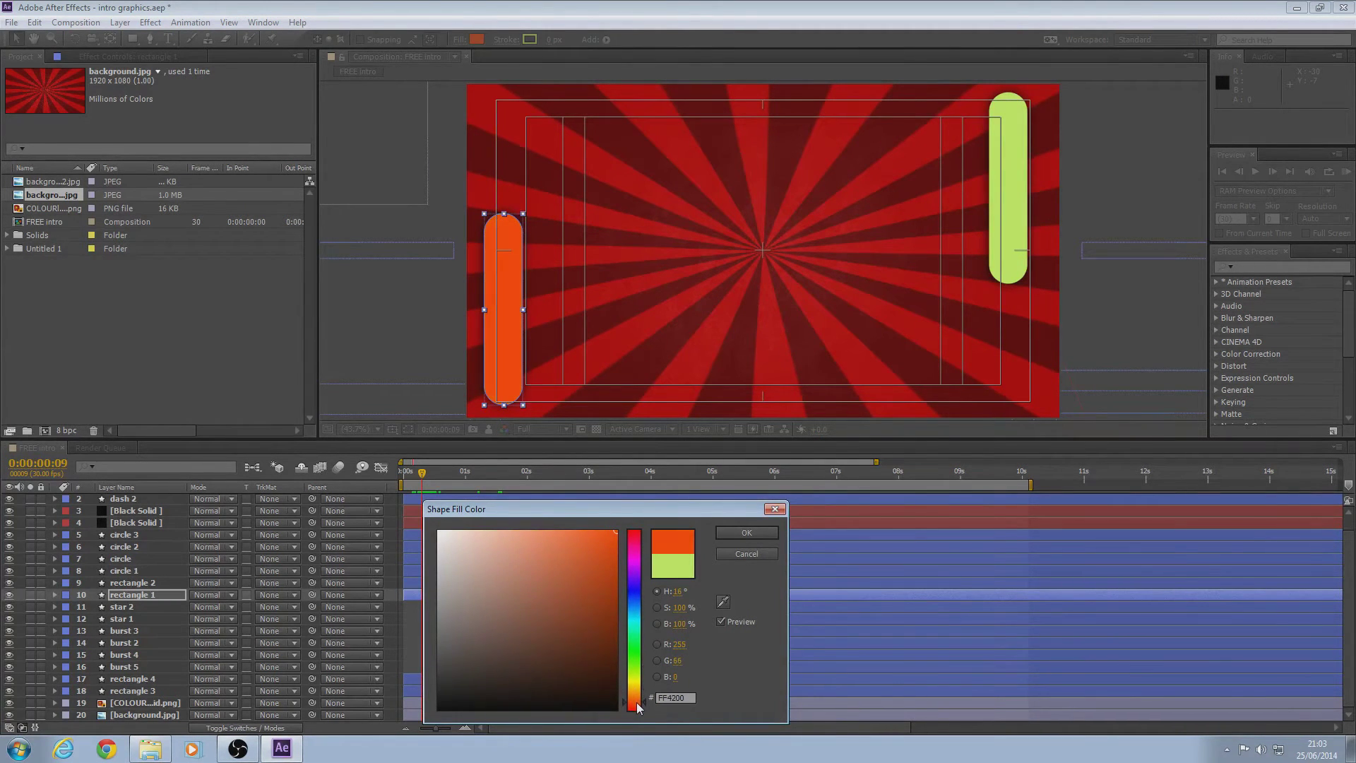
{"action": "left_click", "coordinate": [756, 536]}
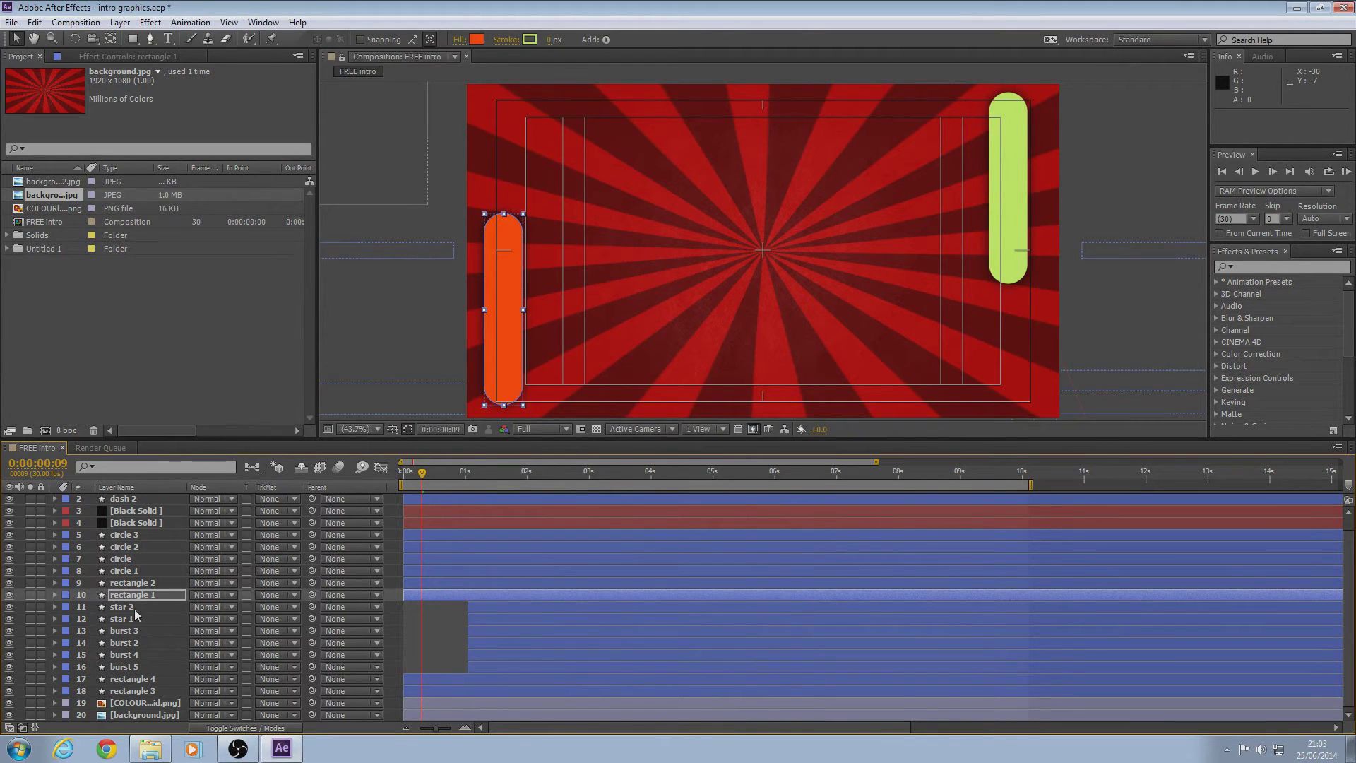
Step: Give rectangle 2 the same orange, sampled from the left bar, and preview the bars
{"action": "left_click", "coordinate": [148, 583]}
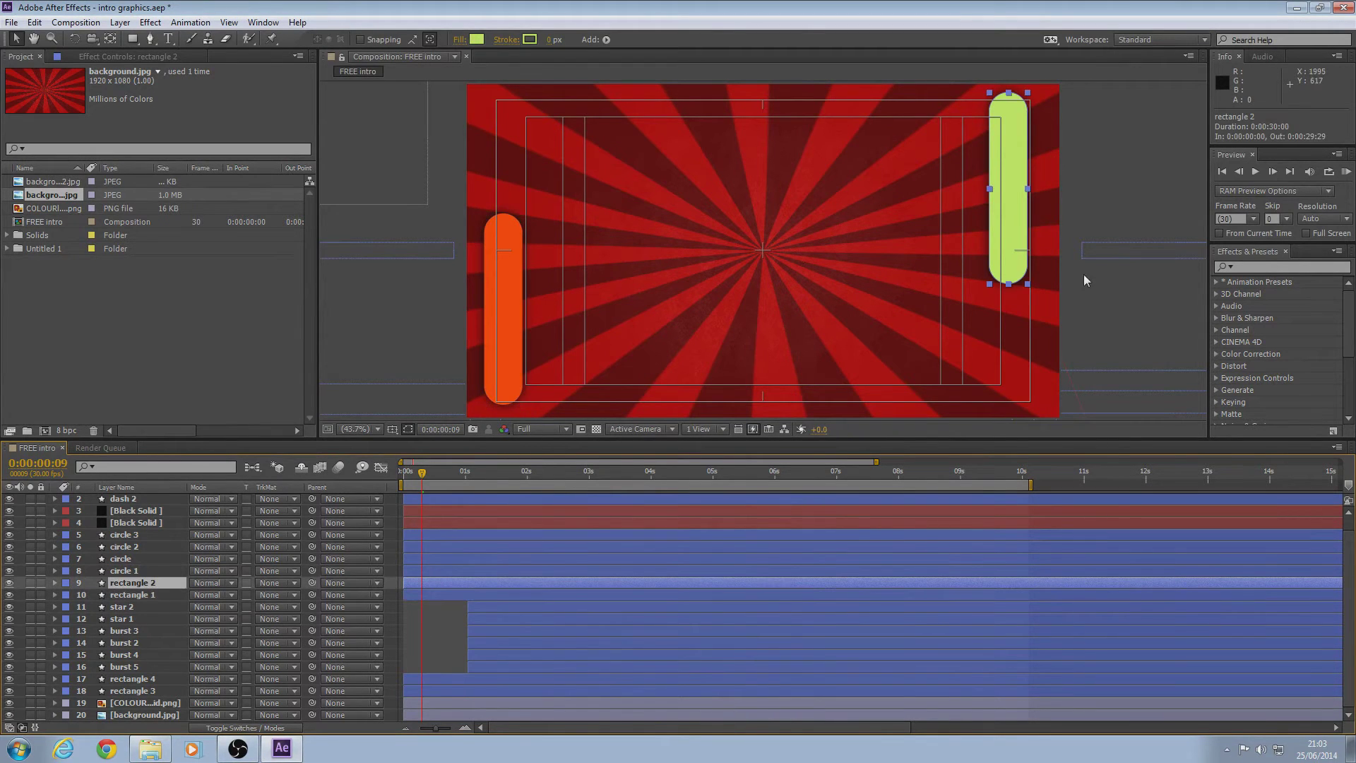
{"action": "left_click", "coordinate": [478, 40]}
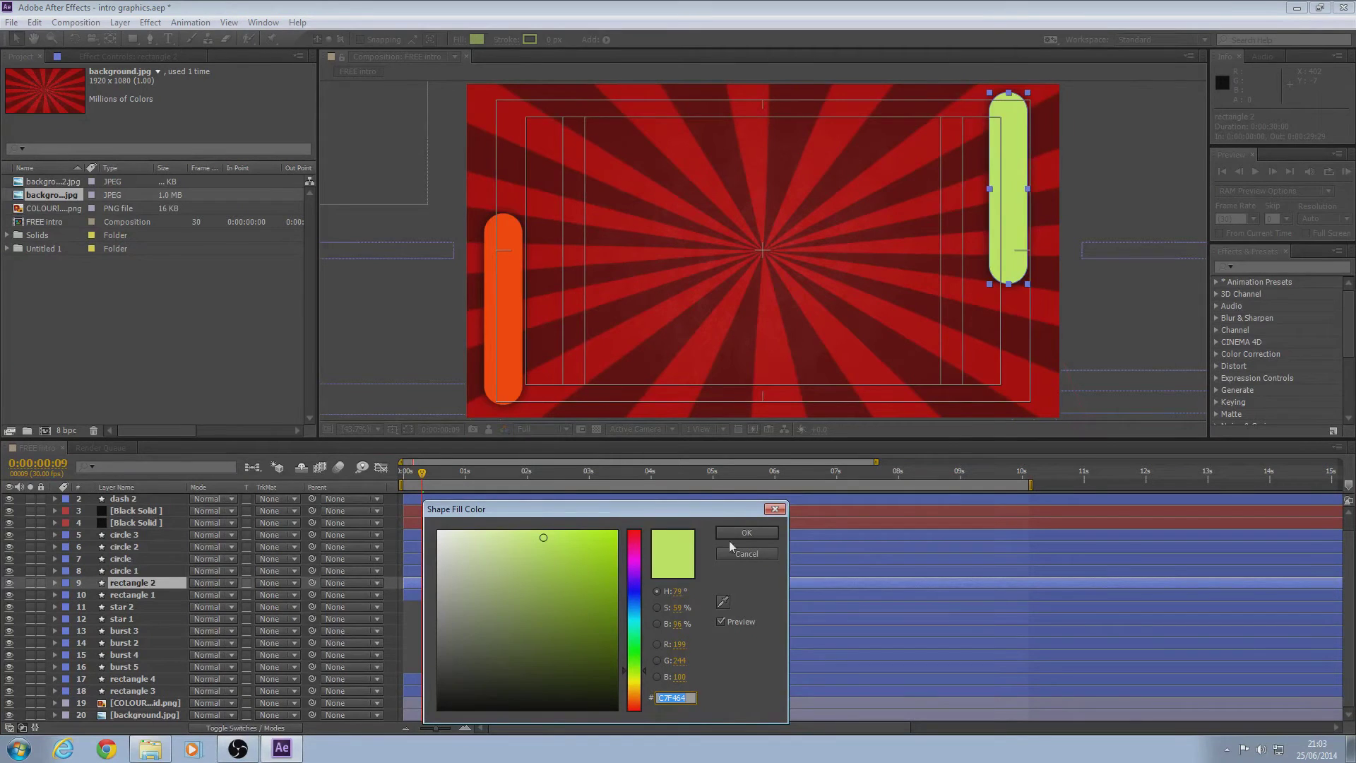
{"action": "left_click", "coordinate": [722, 603]}
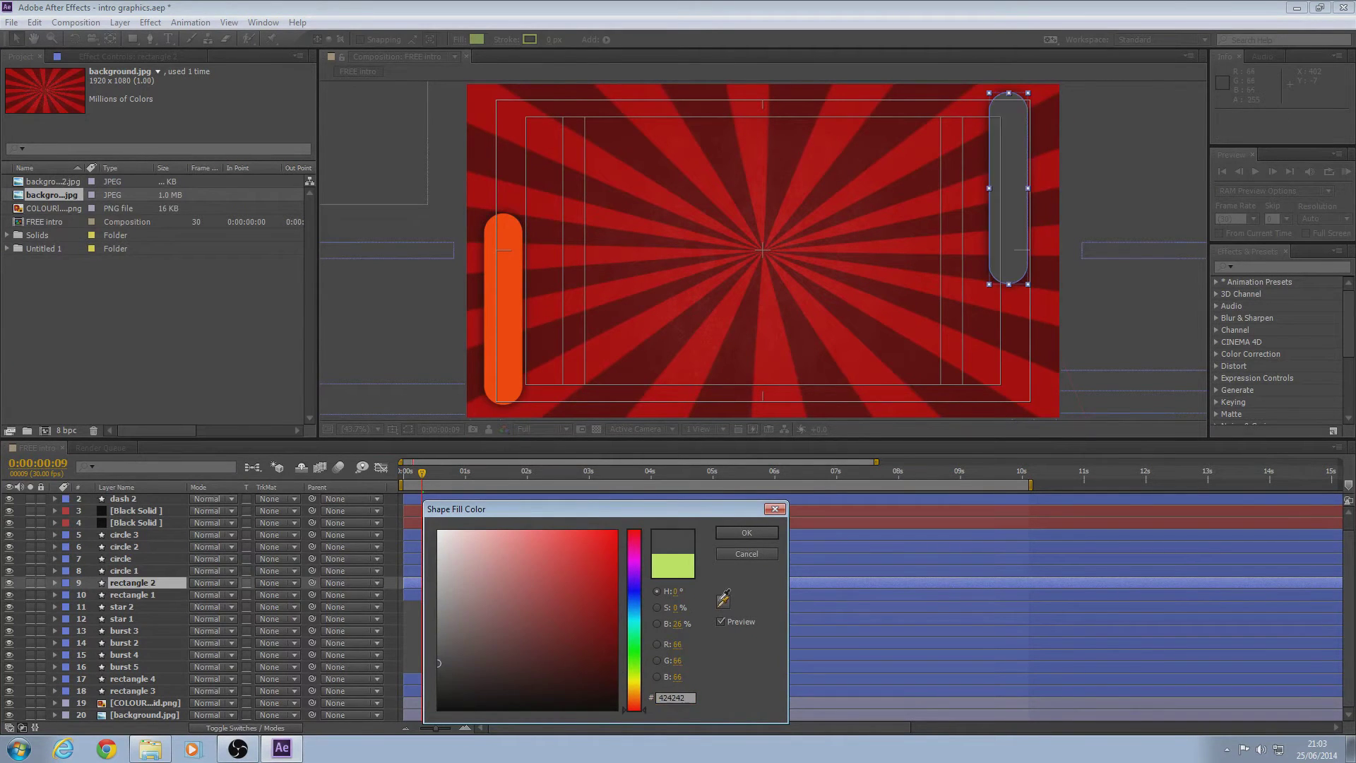
{"action": "left_click", "coordinate": [510, 296]}
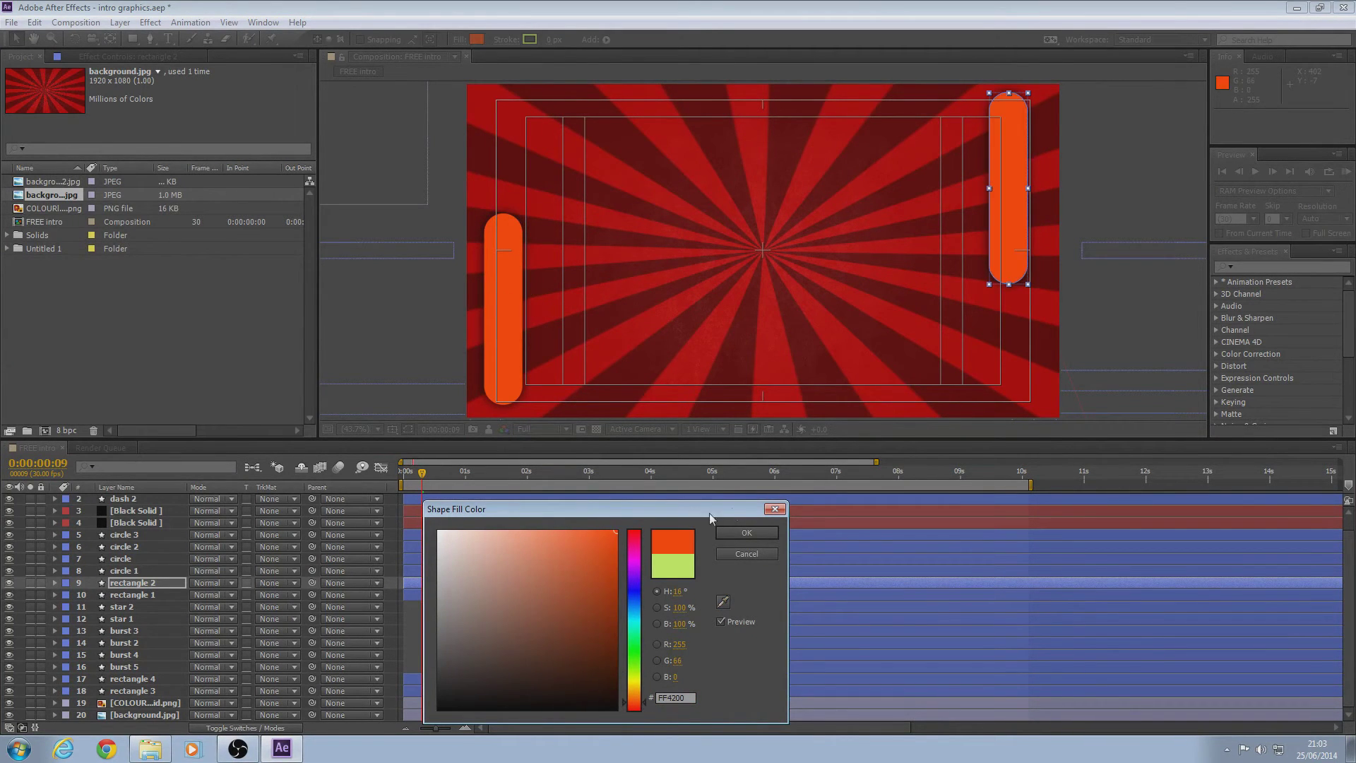
{"action": "left_click", "coordinate": [756, 535]}
{"action": "left_click_drag", "start_coordinate": [422, 480], "coordinate": [463, 481]}
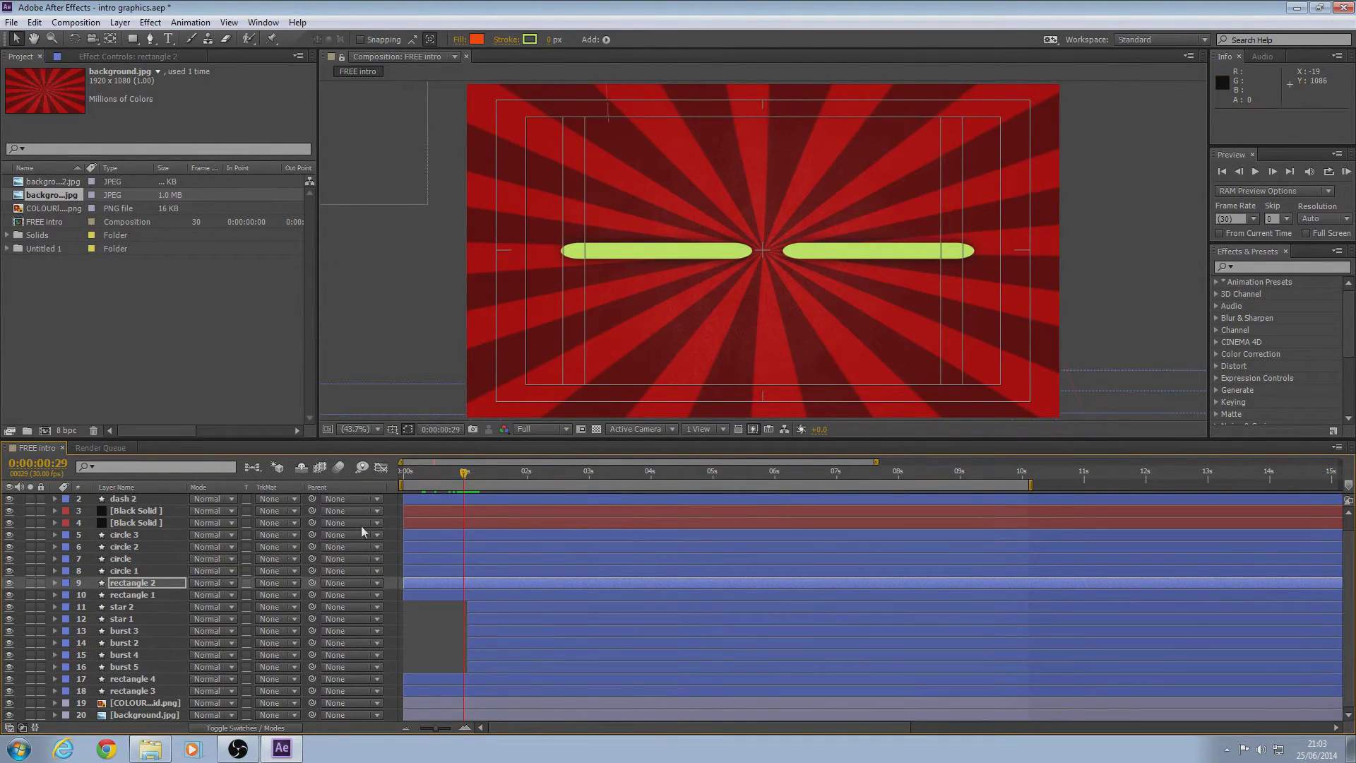
Step: Set rectangle 4's fill colour to yellow FFD200
{"action": "left_click", "coordinate": [134, 680]}
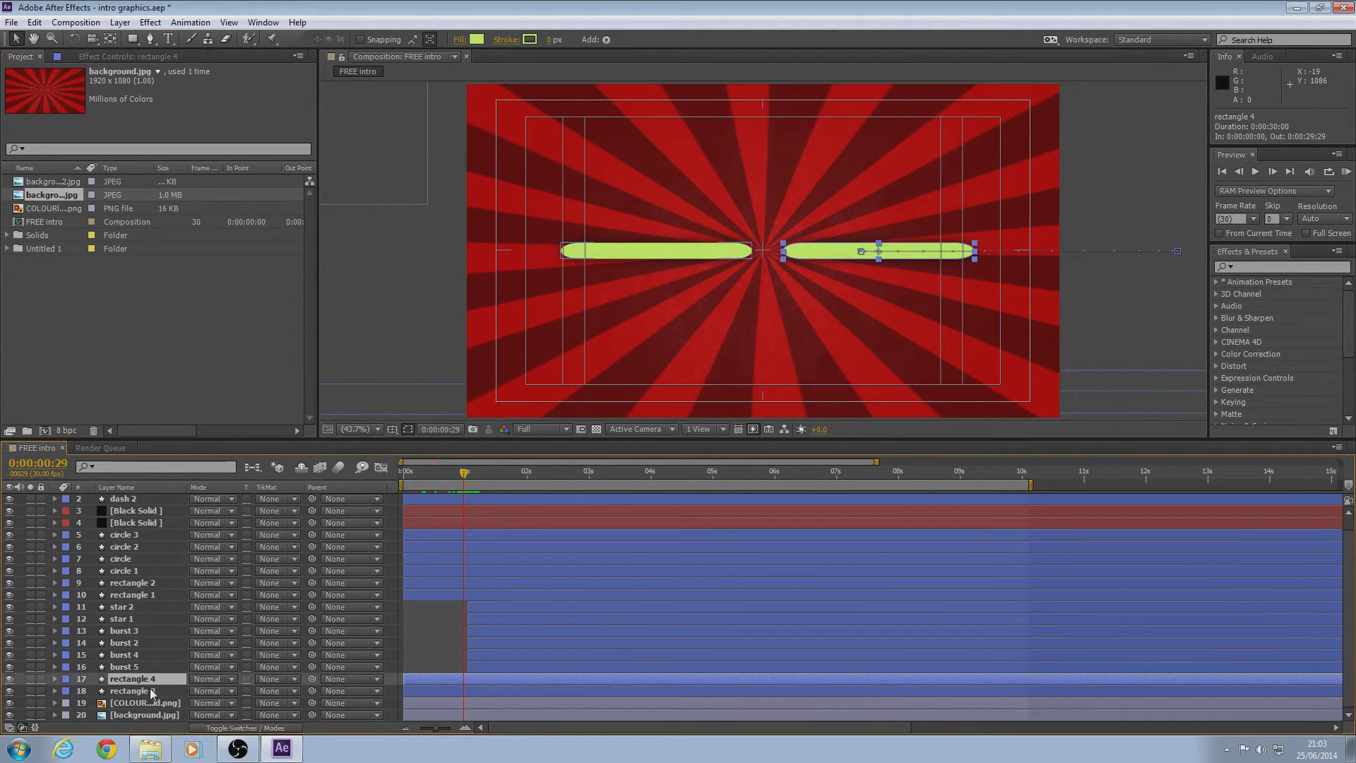
{"action": "left_click", "coordinate": [477, 39]}
{"action": "left_click_drag", "start_coordinate": [635, 658], "coordinate": [636, 712]}
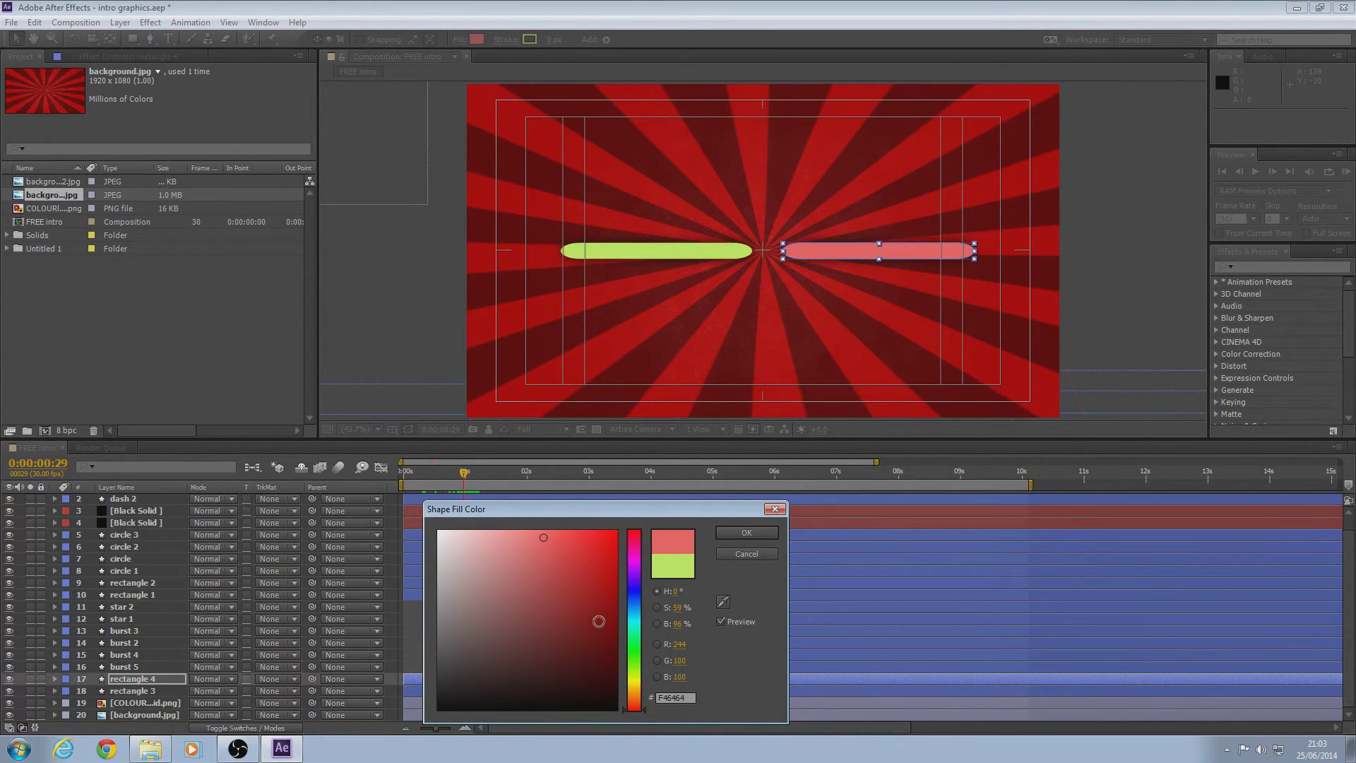
{"action": "left_click_drag", "start_coordinate": [599, 621], "coordinate": [662, 497]}
{"action": "left_click_drag", "start_coordinate": [640, 671], "coordinate": [638, 687]}
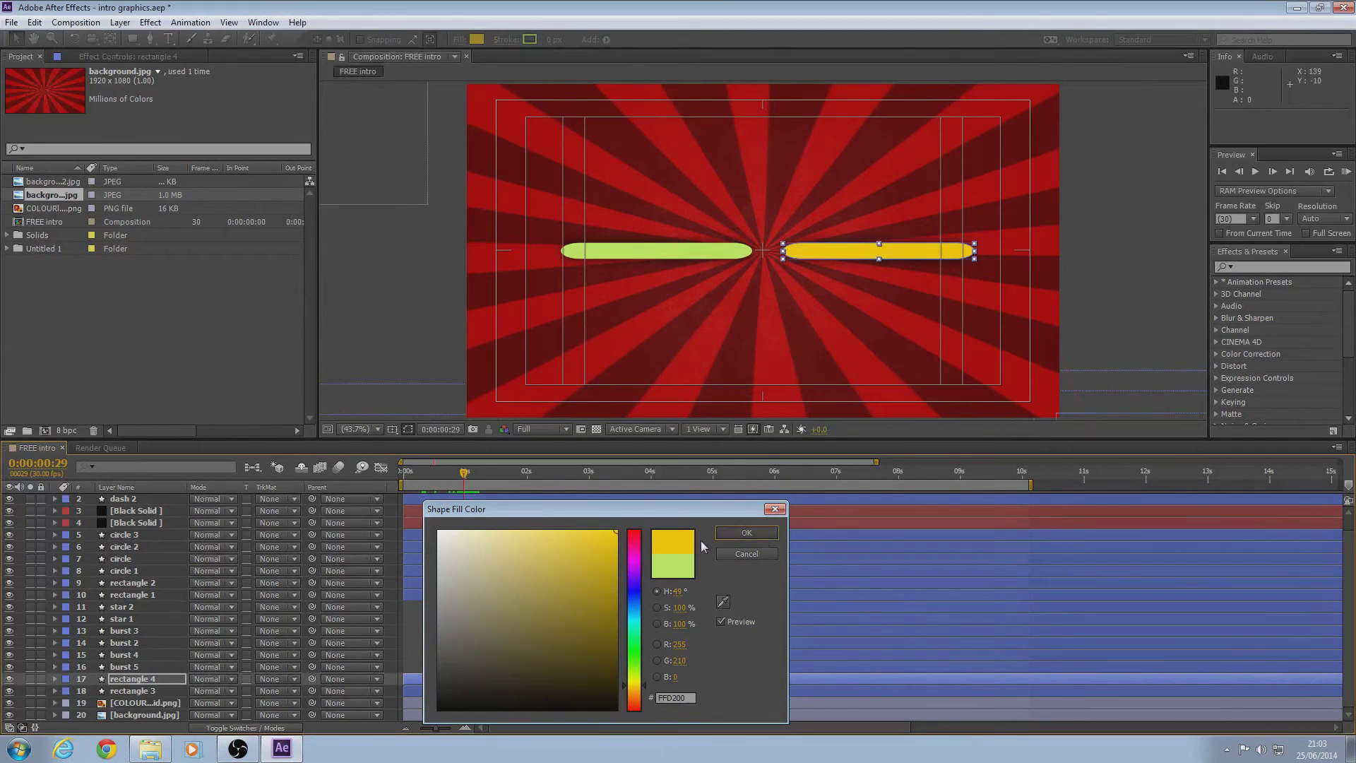
{"action": "left_click", "coordinate": [775, 535]}
Step: Eyedrop the same yellow onto rectangle 3 and advance to 0:00:02:09
{"action": "left_click", "coordinate": [162, 690]}
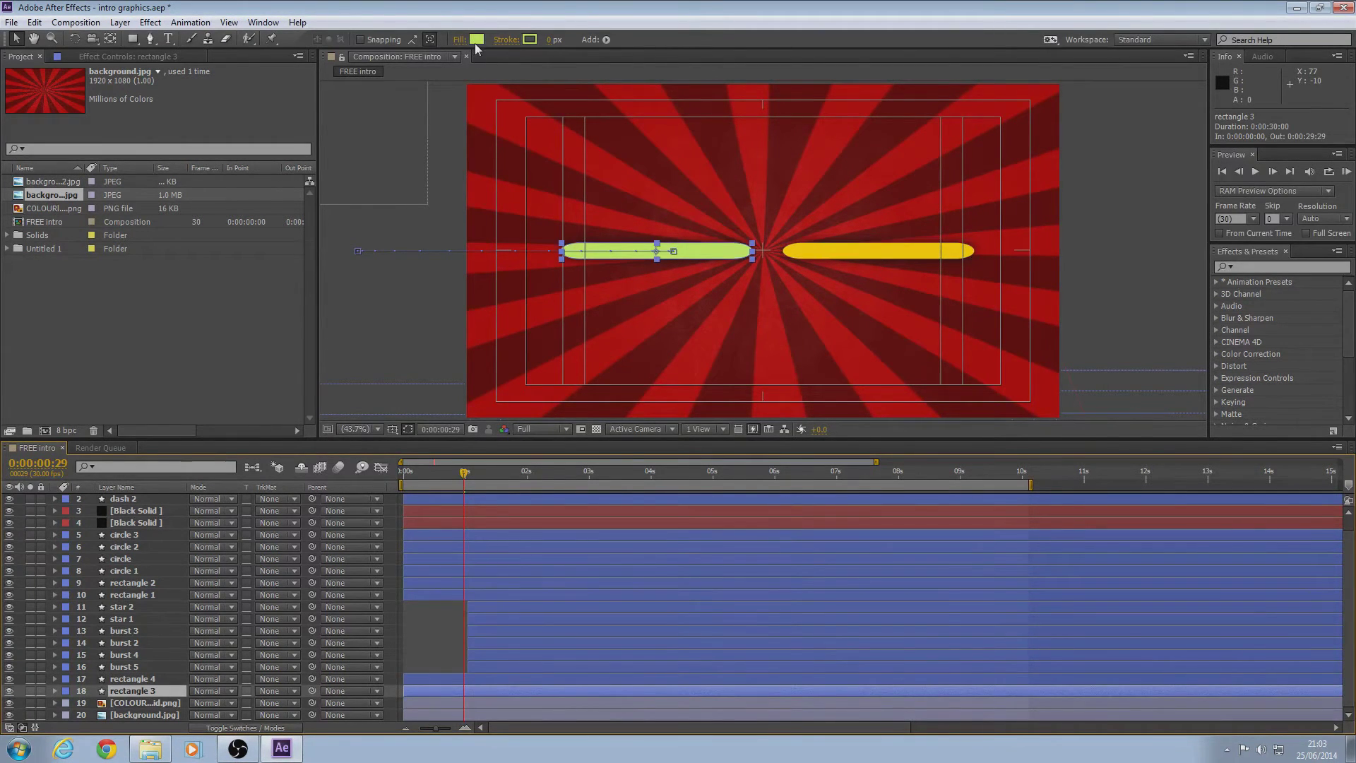
{"action": "left_click", "coordinate": [477, 40]}
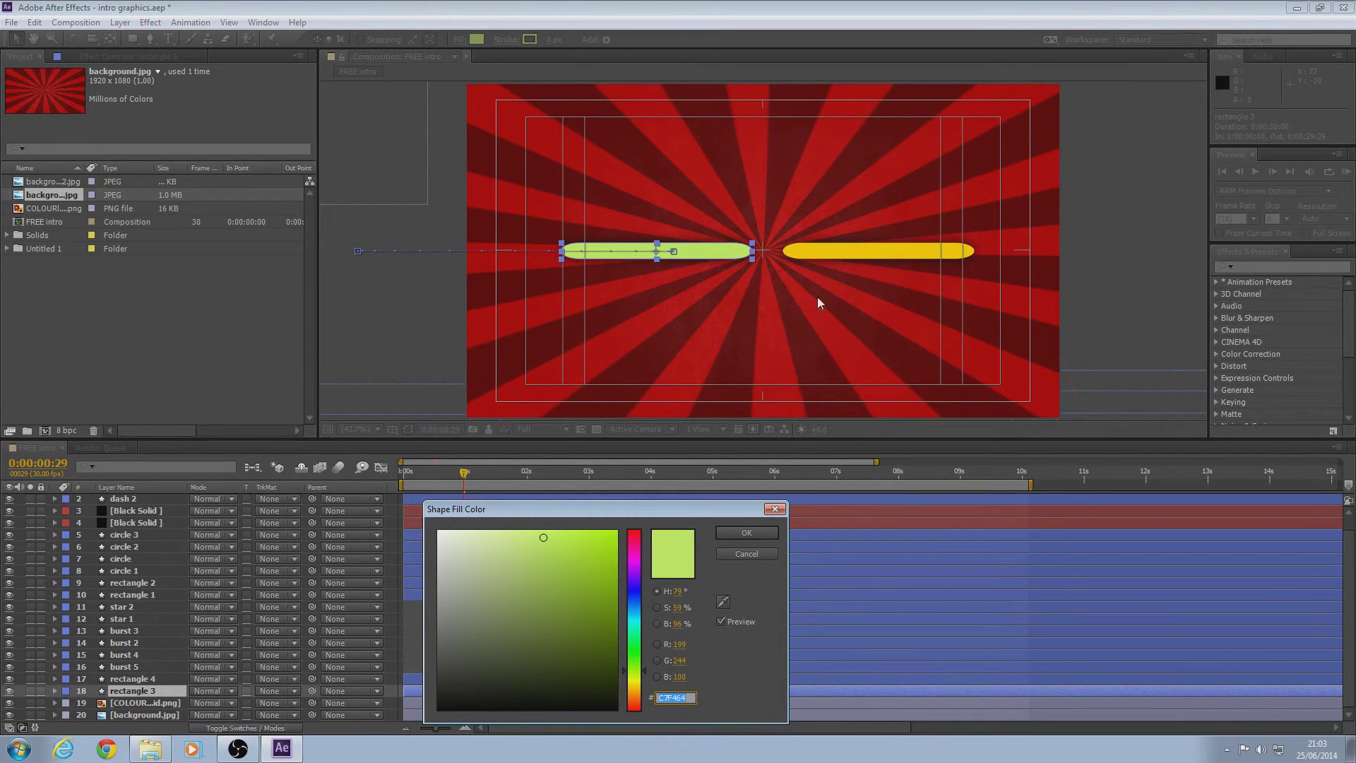
{"action": "left_click", "coordinate": [723, 601]}
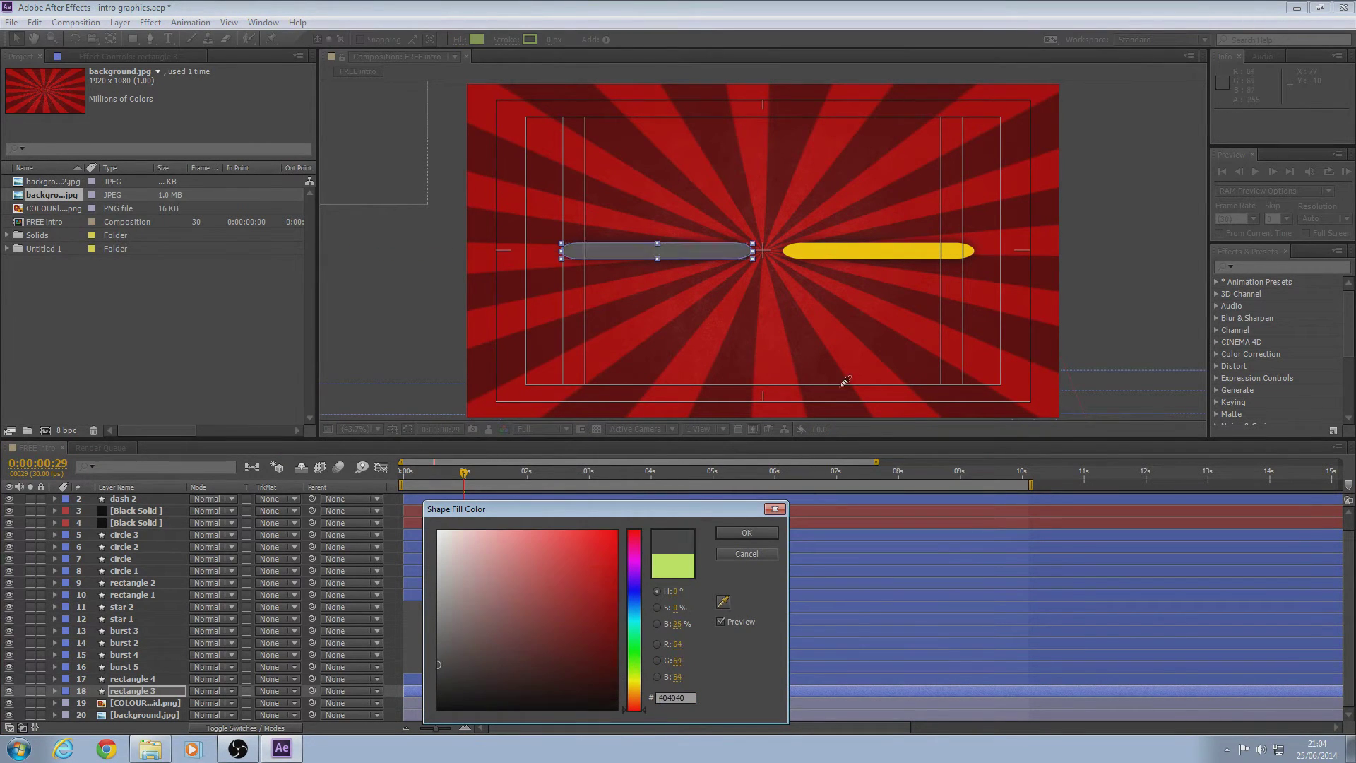
{"action": "left_click", "coordinate": [747, 533]}
{"action": "left_click_drag", "start_coordinate": [463, 475], "coordinate": [545, 478]}
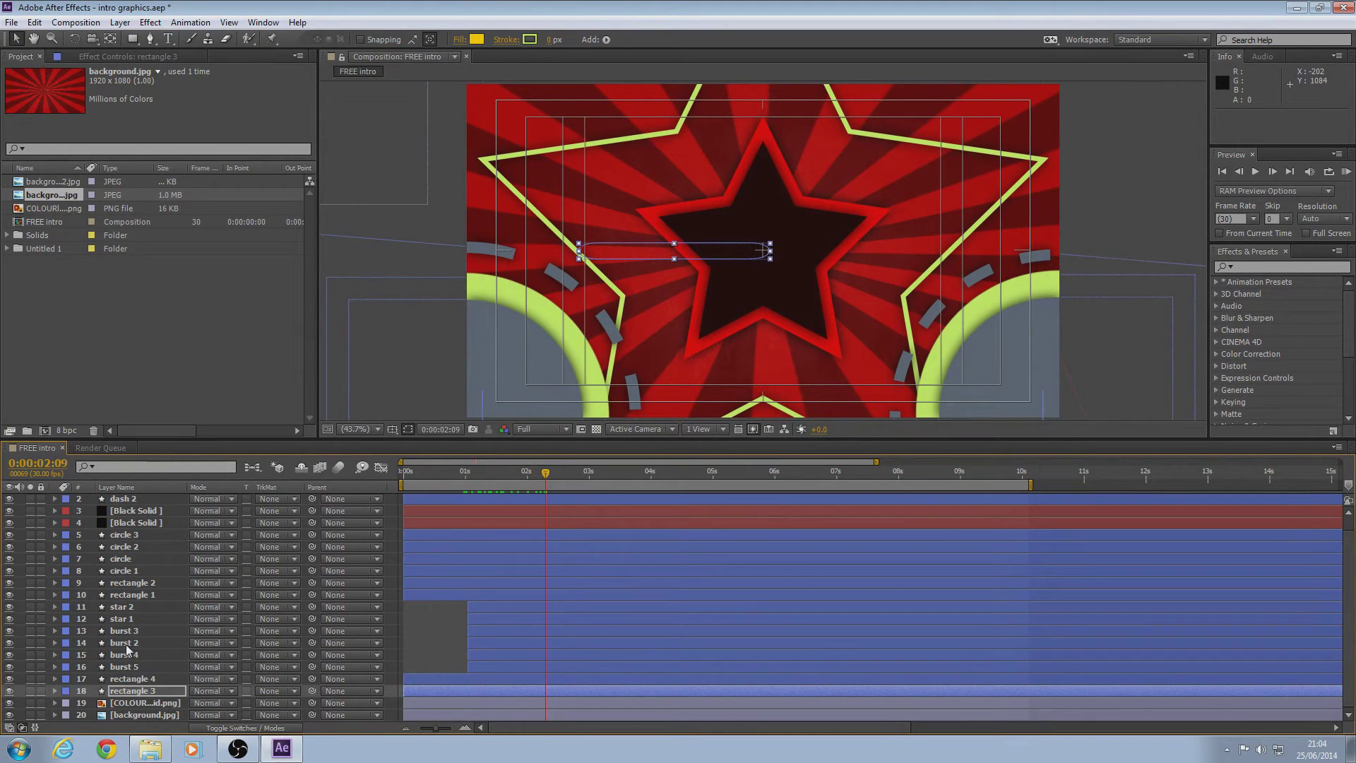
Step: Make the strokes of burst 5 and burst 4 black 000000
{"action": "left_click", "coordinate": [134, 666]}
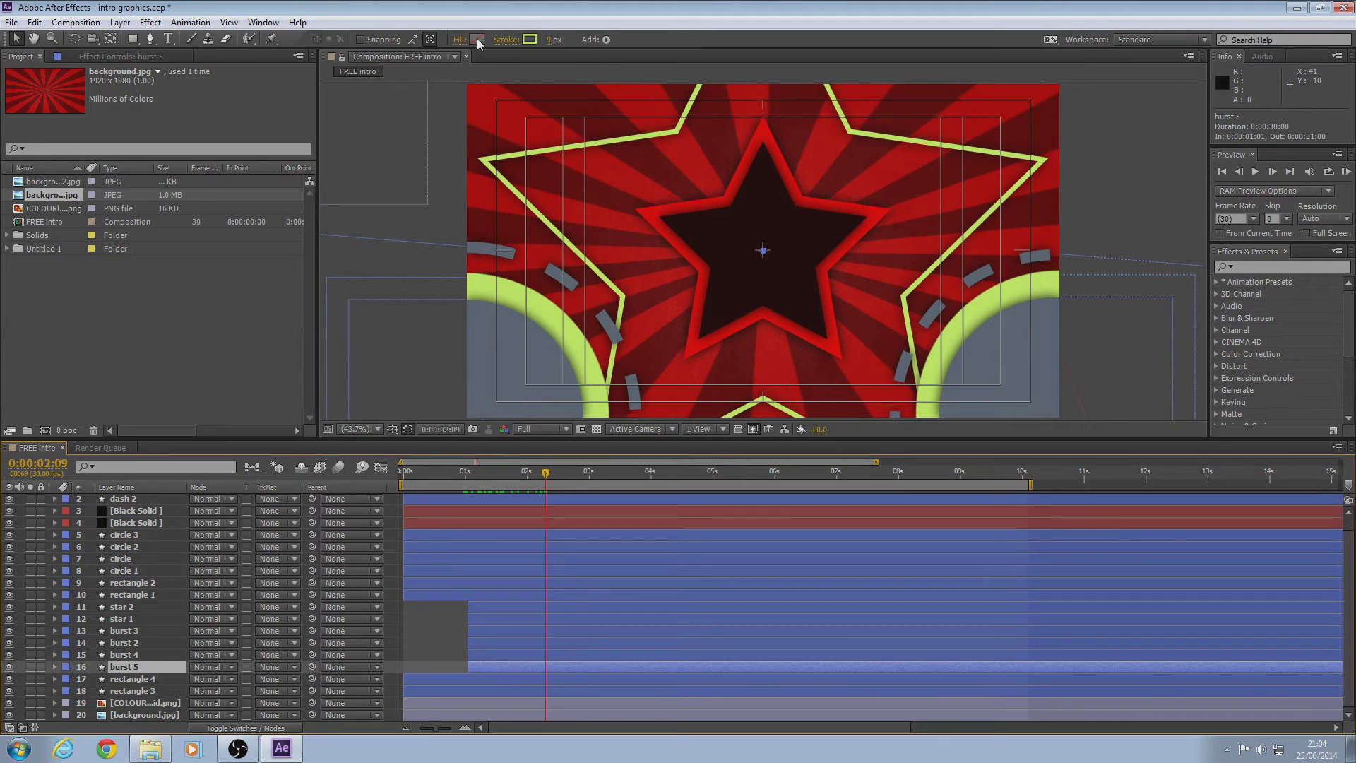
{"action": "left_click", "coordinate": [531, 40]}
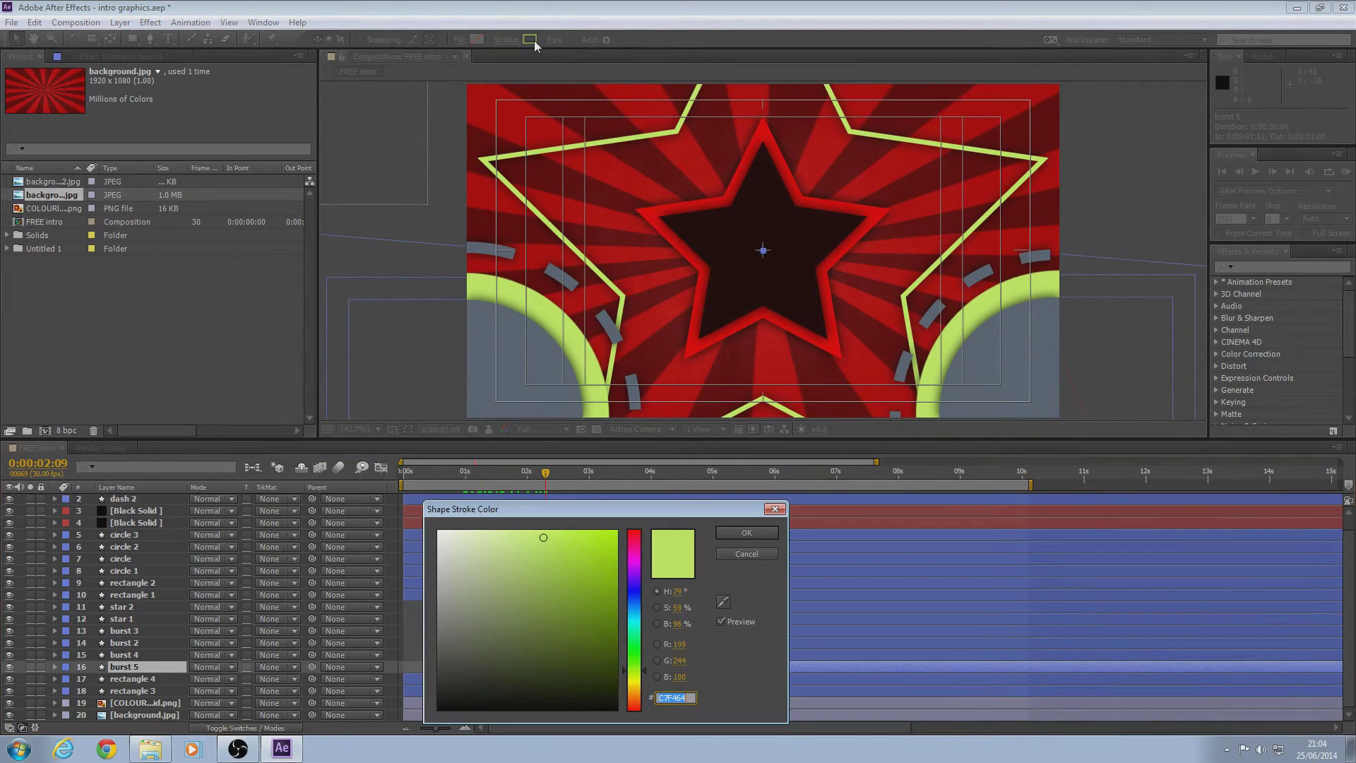
{"action": "mouse_move", "coordinate": [594, 605]}
{"action": "left_mouse_down"}
{"action": "mouse_move", "coordinate": [677, 504]}
{"action": "mouse_move", "coordinate": [647, 467]}
{"action": "left_mouse_up"}
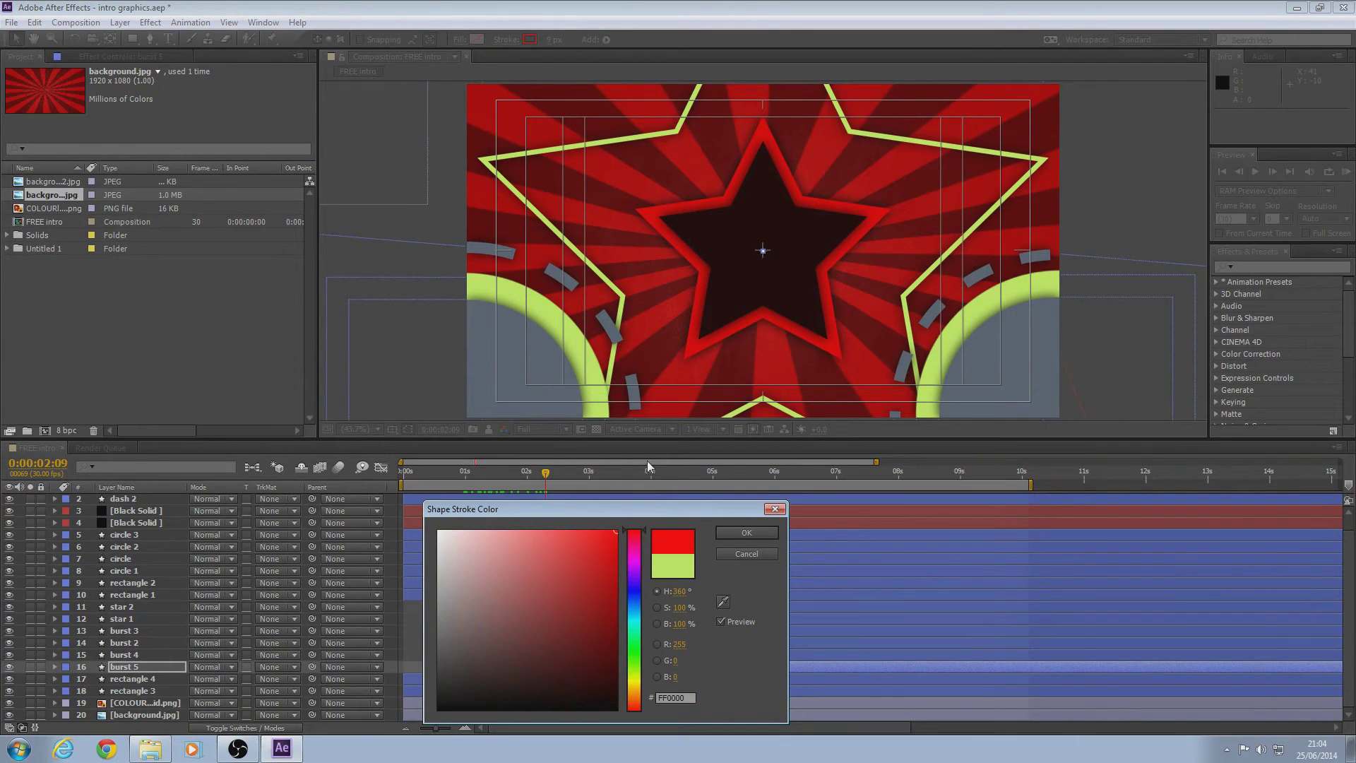
{"action": "mouse_move", "coordinate": [638, 573]}
{"action": "left_mouse_down"}
{"action": "mouse_move", "coordinate": [638, 558]}
{"action": "mouse_move", "coordinate": [638, 670]}
{"action": "mouse_move", "coordinate": [638, 656]}
{"action": "mouse_move", "coordinate": [567, 756]}
{"action": "left_mouse_up"}
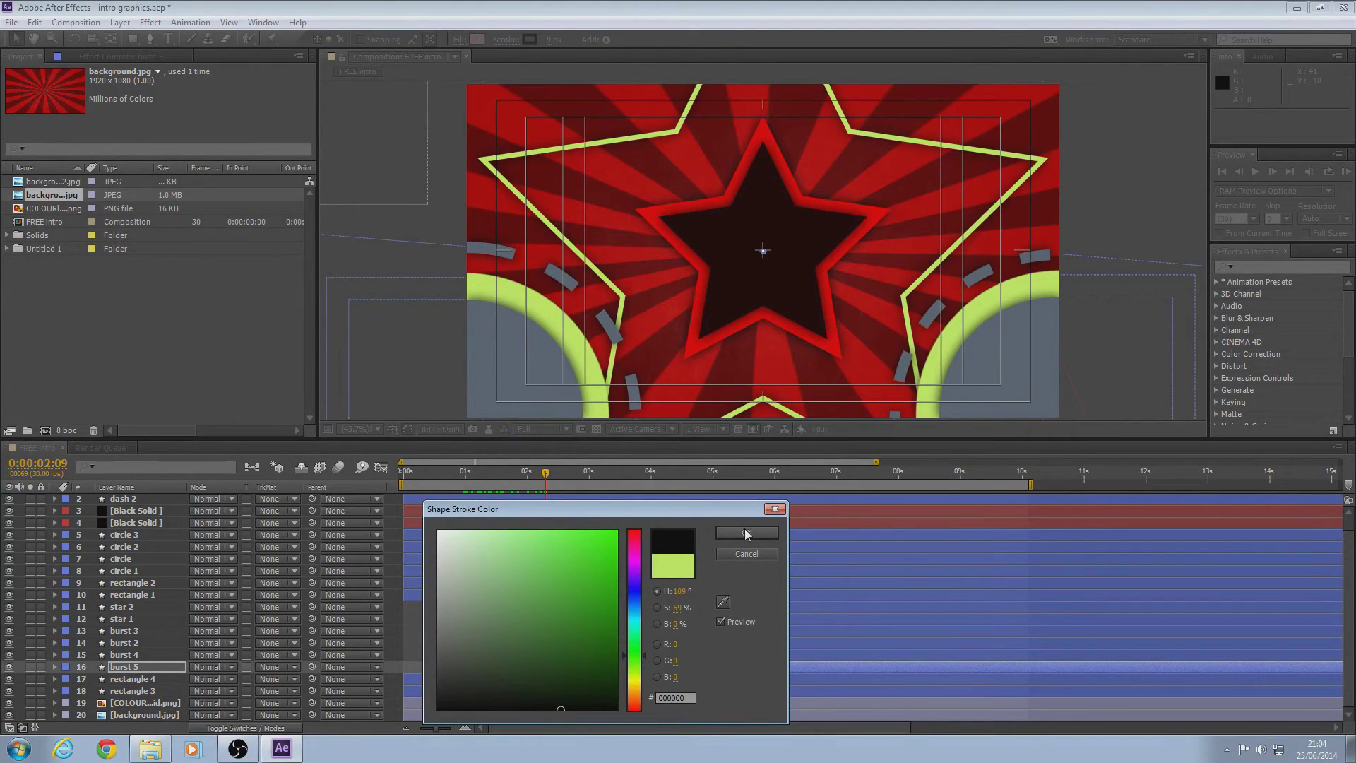
{"action": "left_click", "coordinate": [746, 534]}
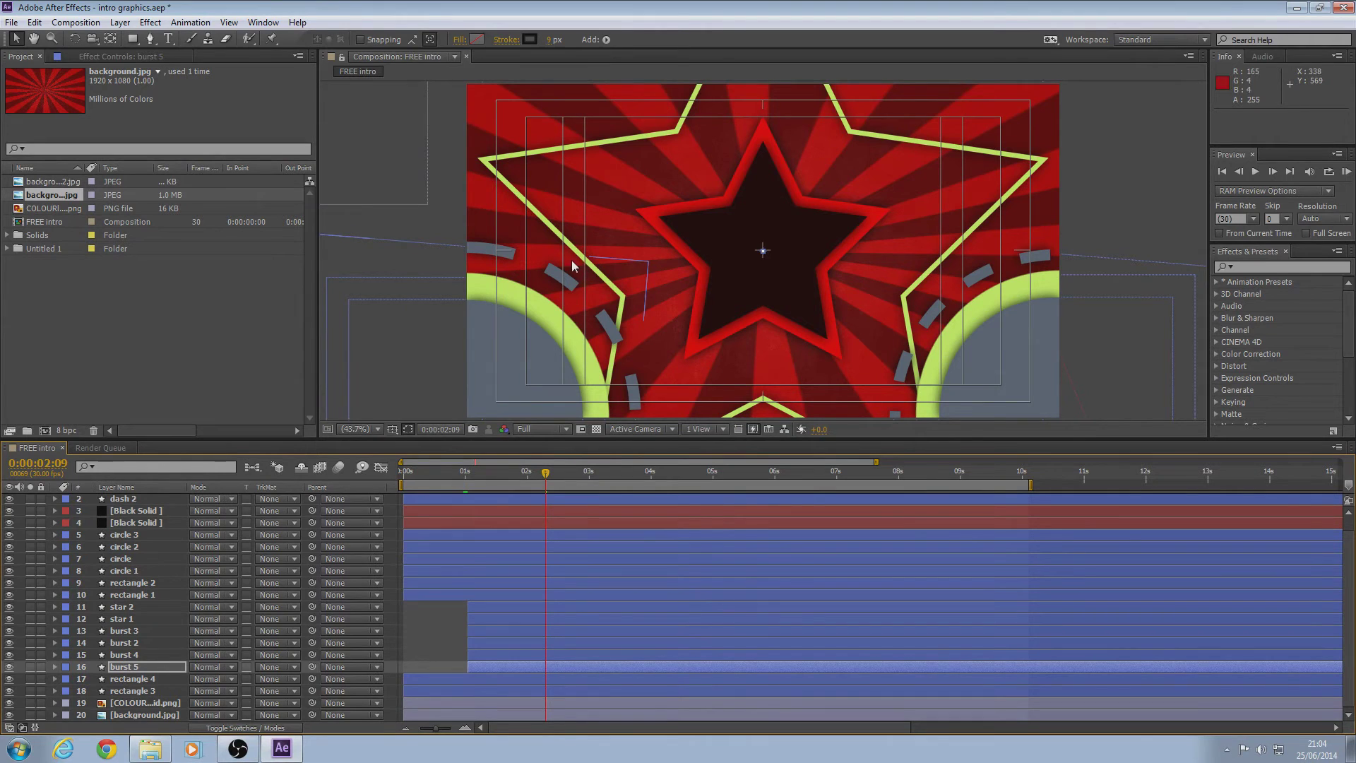
{"action": "left_click", "coordinate": [154, 654]}
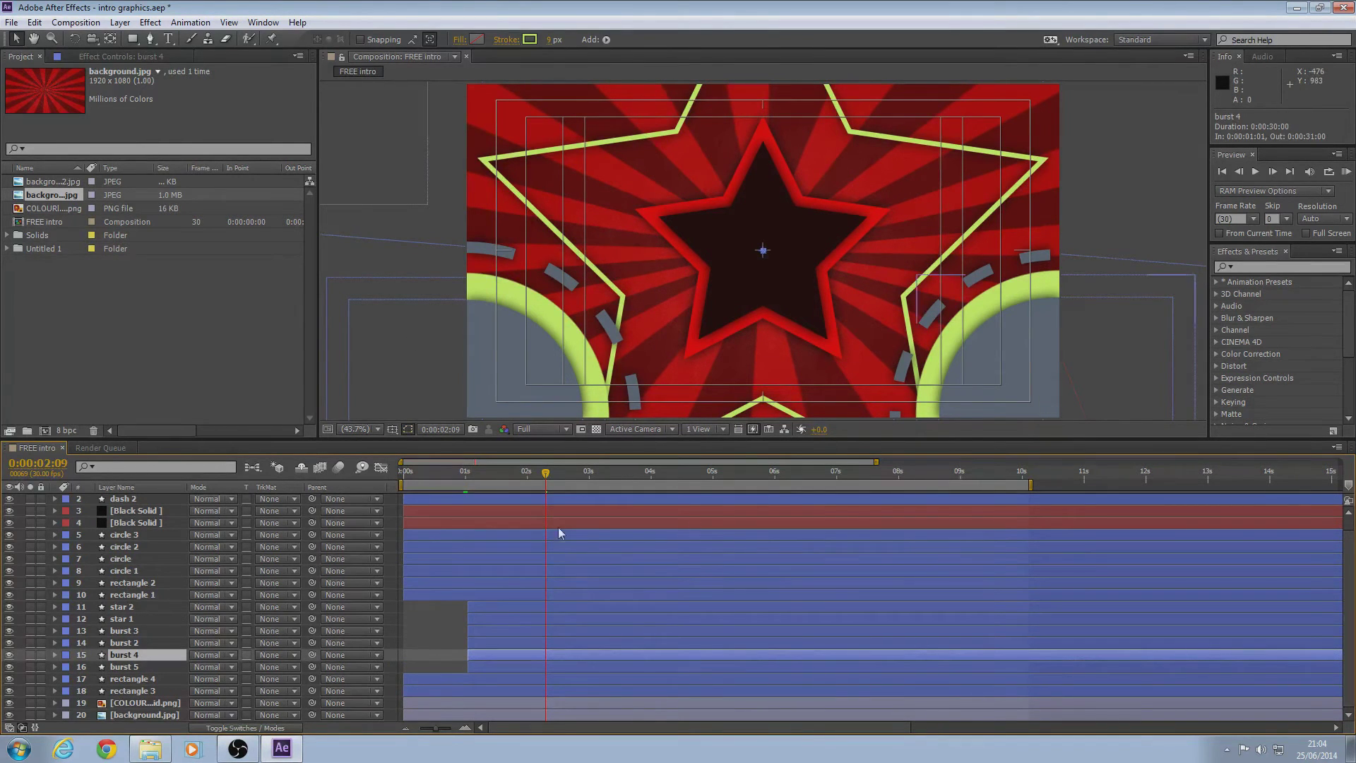
{"action": "left_click_drag", "start_coordinate": [548, 469], "coordinate": [713, 472]}
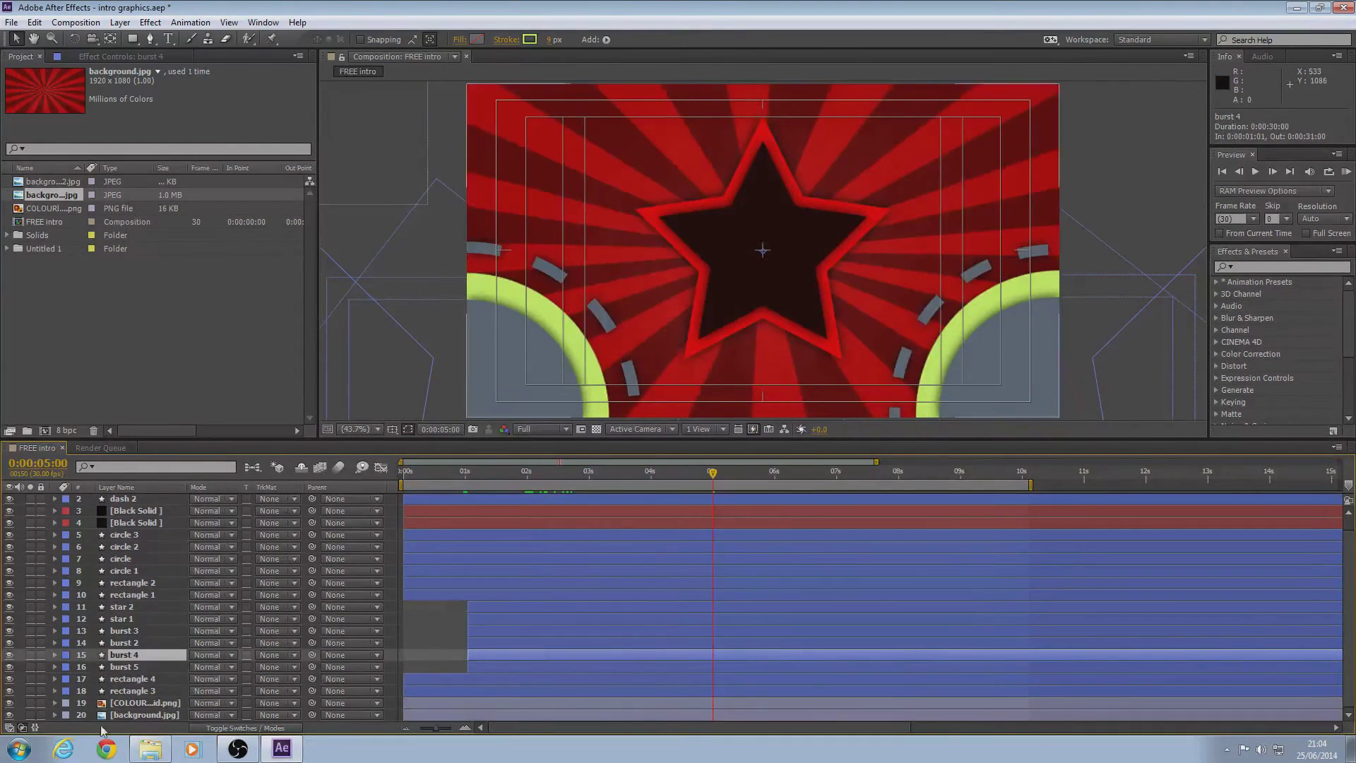
{"action": "left_click", "coordinate": [530, 40]}
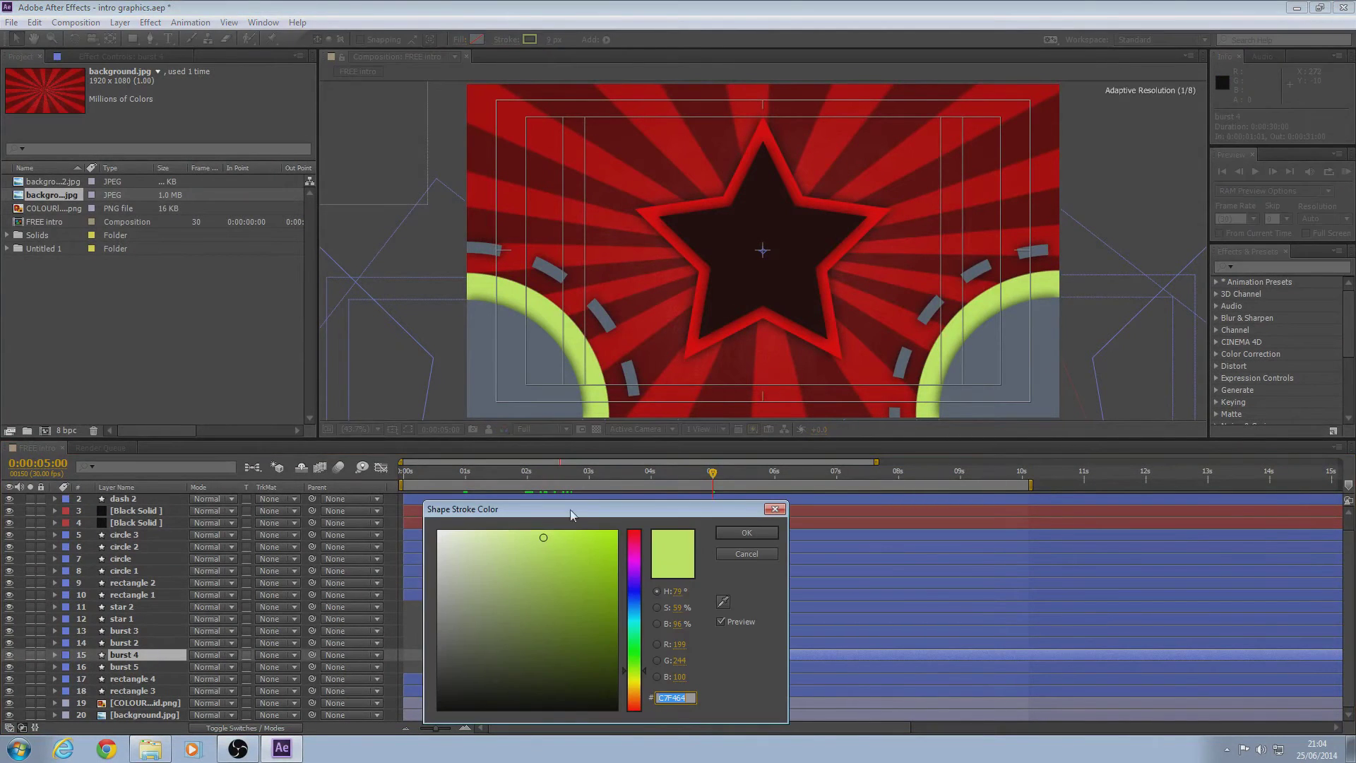
{"action": "left_click", "coordinate": [760, 531]}
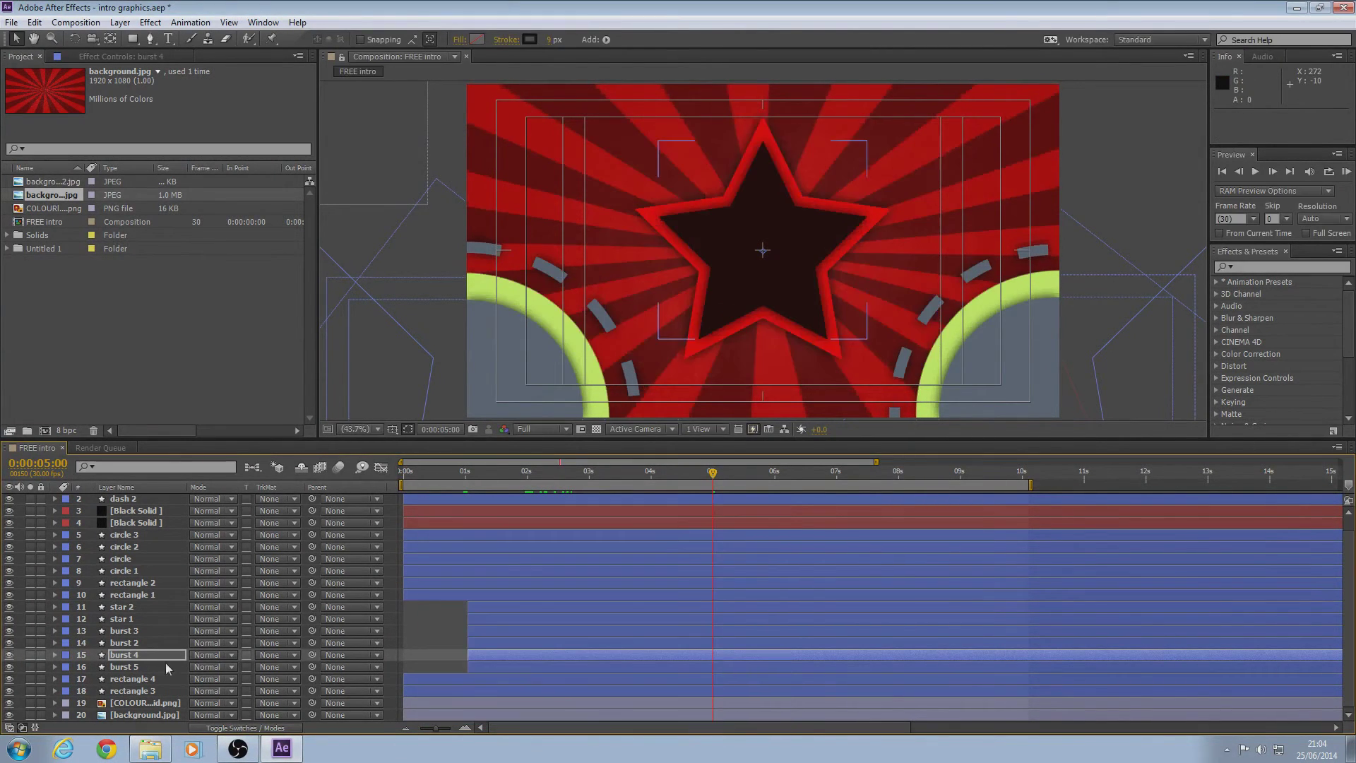
Step: Turn the burst 2 and burst 3 strokes black, then review at 0:00:04:12
{"action": "left_click", "coordinate": [132, 643]}
{"action": "left_click", "coordinate": [530, 40]}
{"action": "left_click_drag", "start_coordinate": [494, 664], "coordinate": [439, 709]}
{"action": "left_click", "coordinate": [747, 534]}
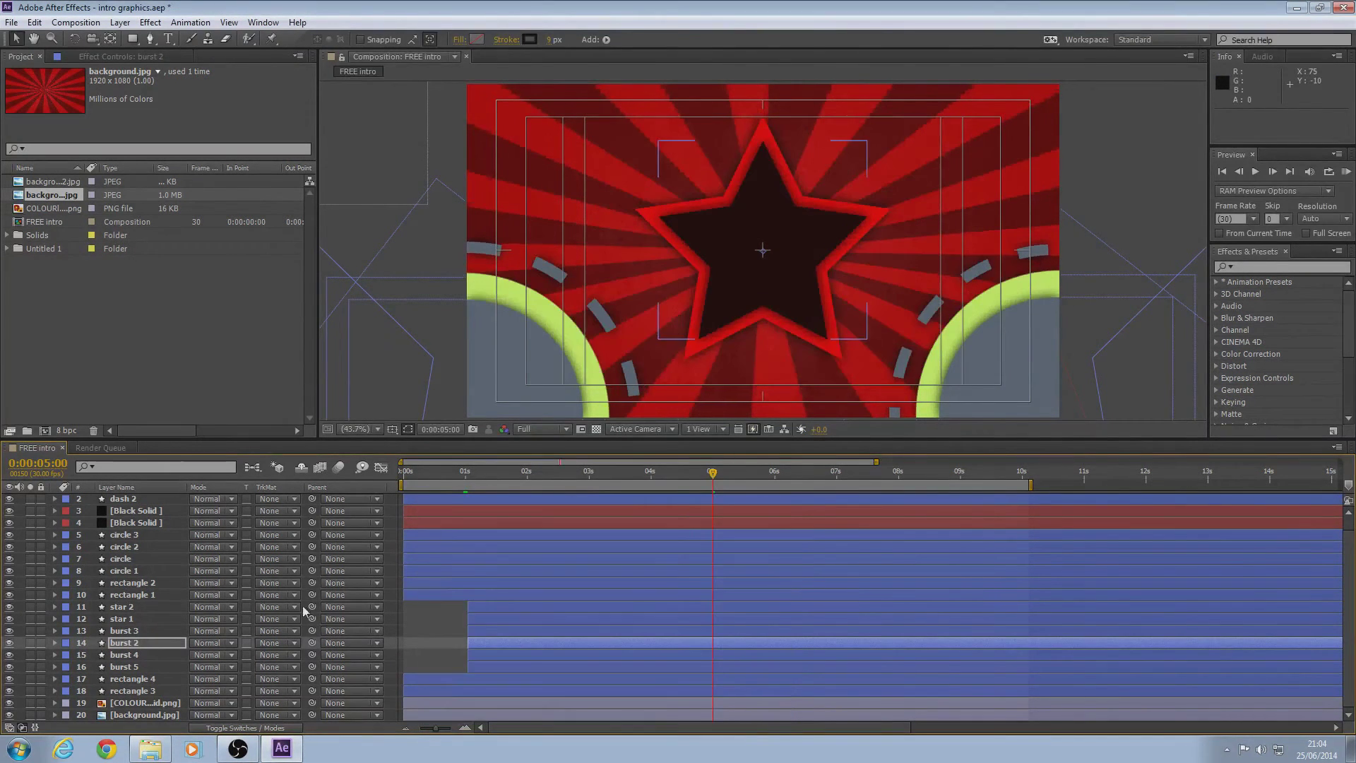
{"action": "left_click", "coordinate": [127, 631]}
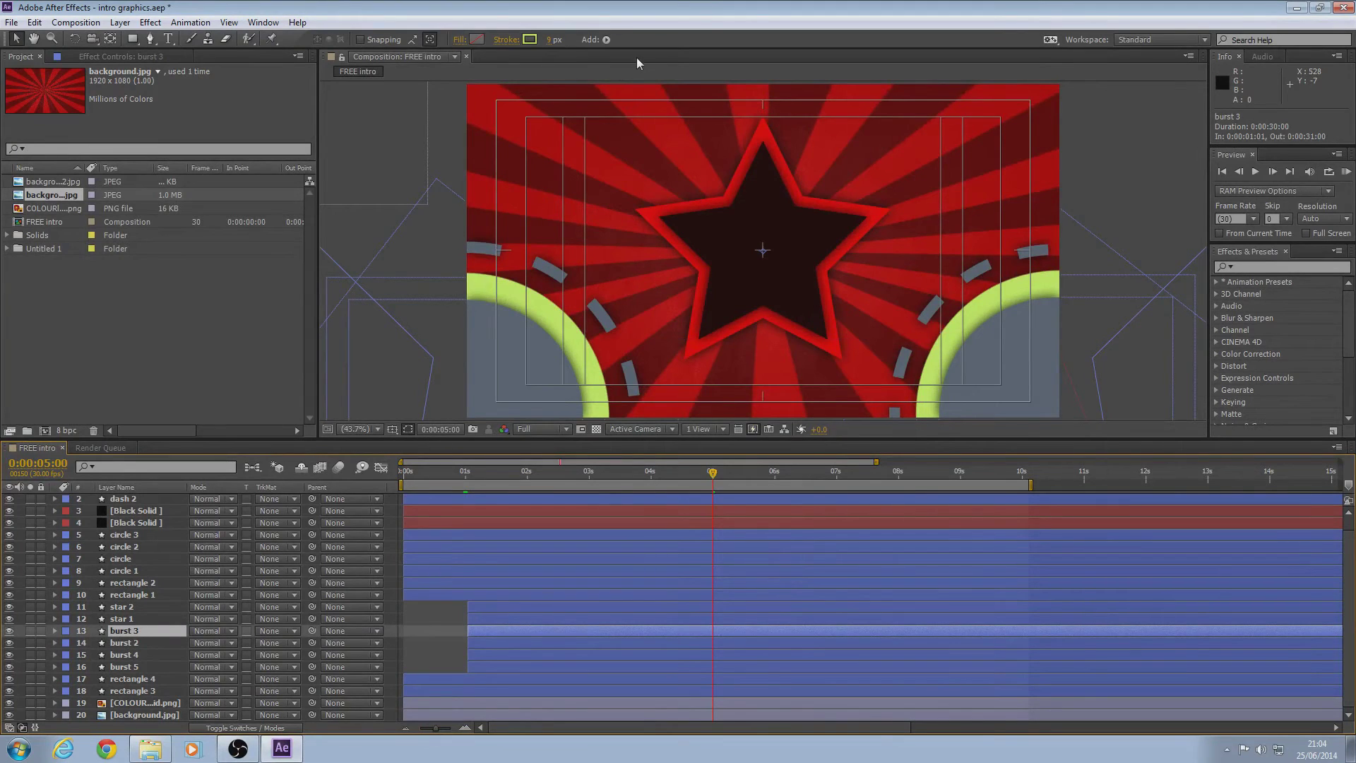
{"action": "left_click", "coordinate": [530, 39]}
{"action": "left_click_drag", "start_coordinate": [494, 657], "coordinate": [438, 708]}
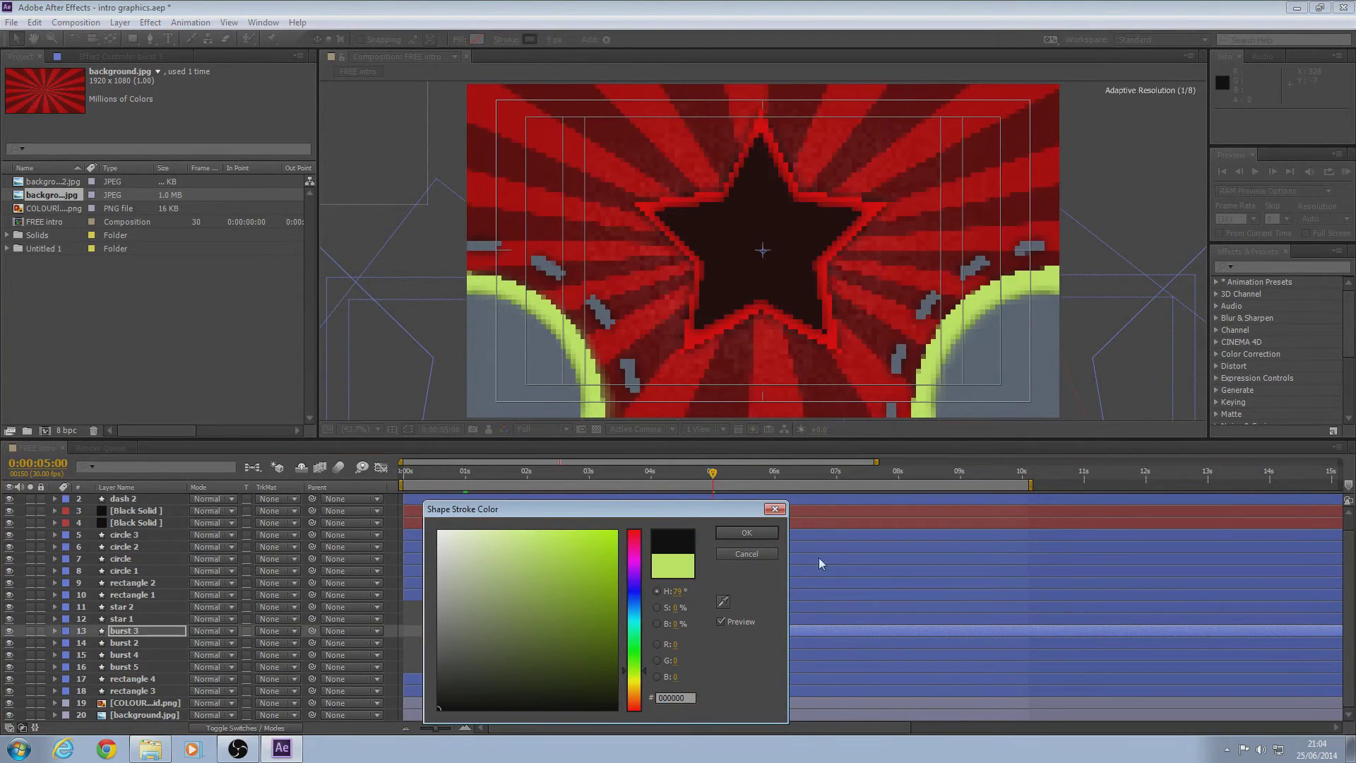
{"action": "left_click", "coordinate": [760, 534]}
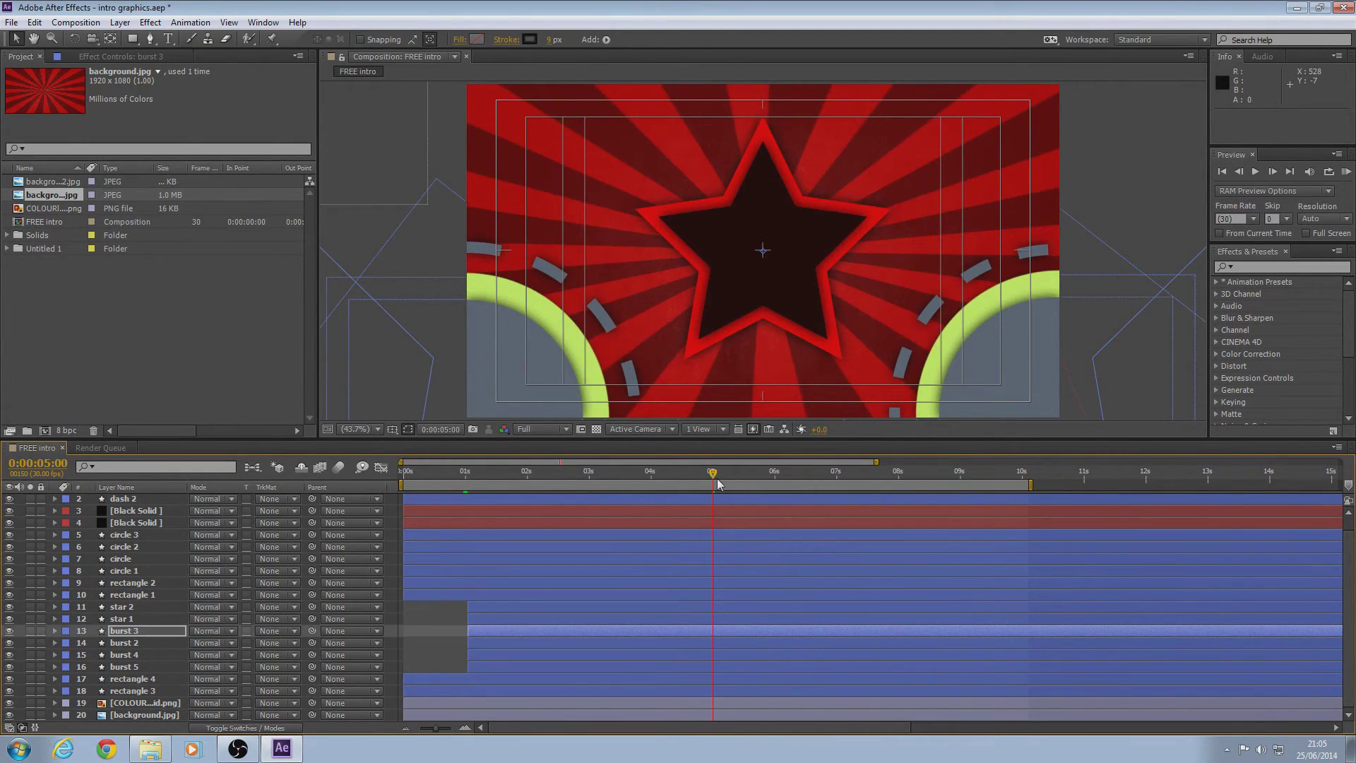
{"action": "left_click_drag", "start_coordinate": [719, 484], "coordinate": [599, 474]}
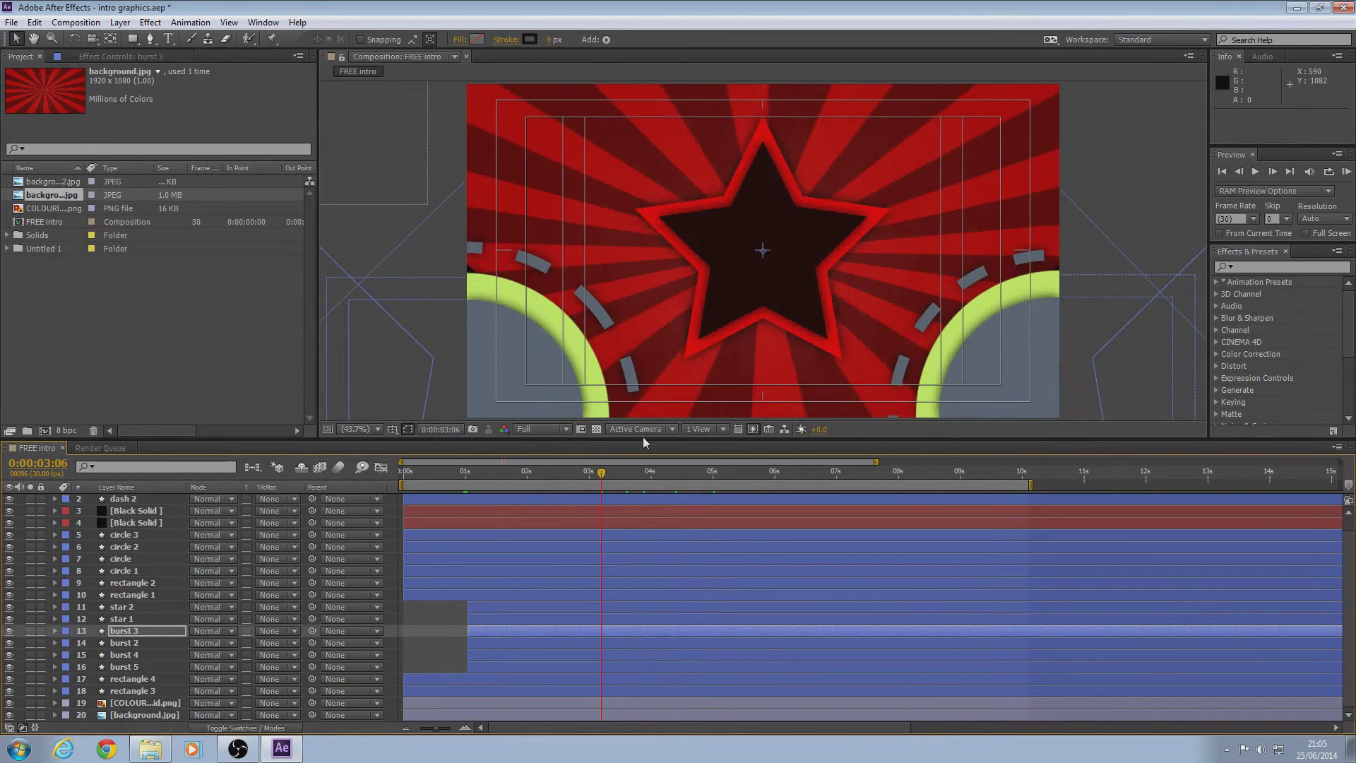
{"action": "left_click", "coordinate": [607, 474]}
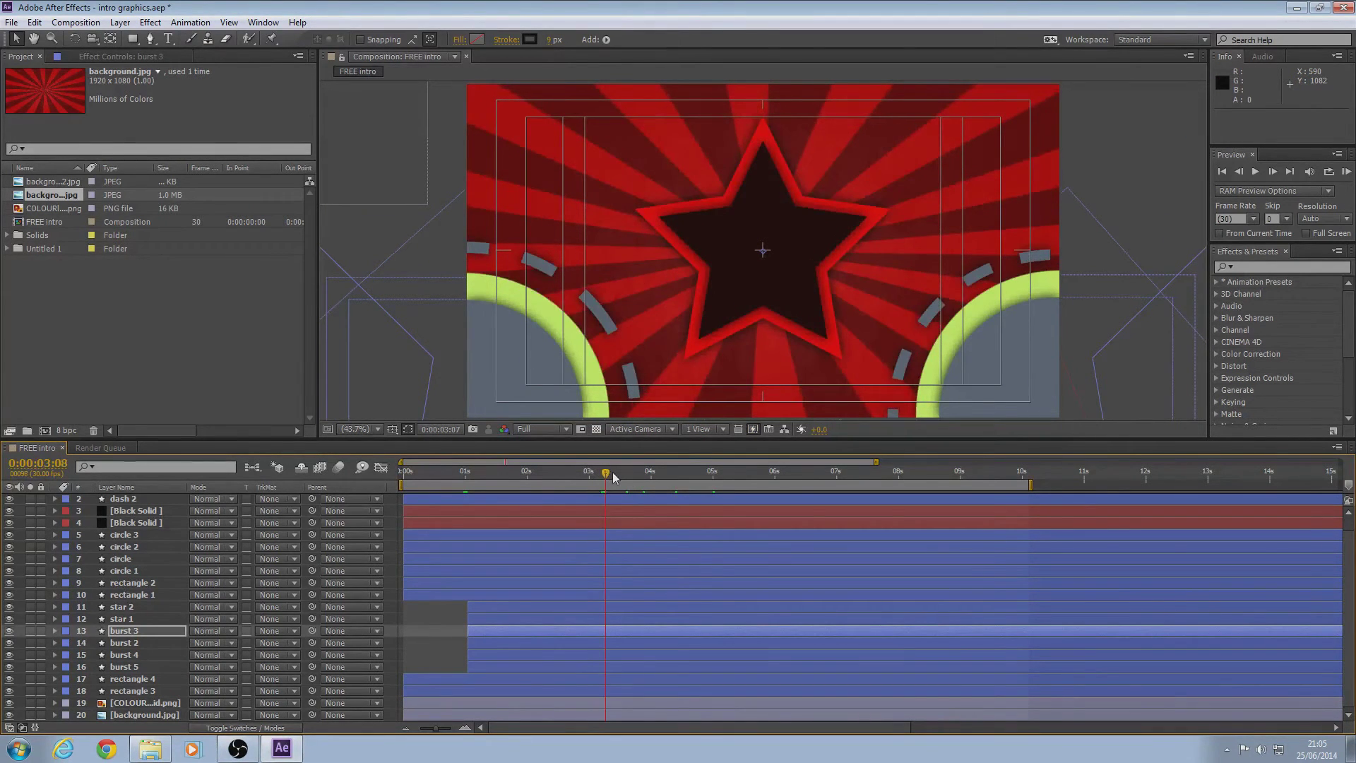
{"action": "left_click", "coordinate": [579, 472]}
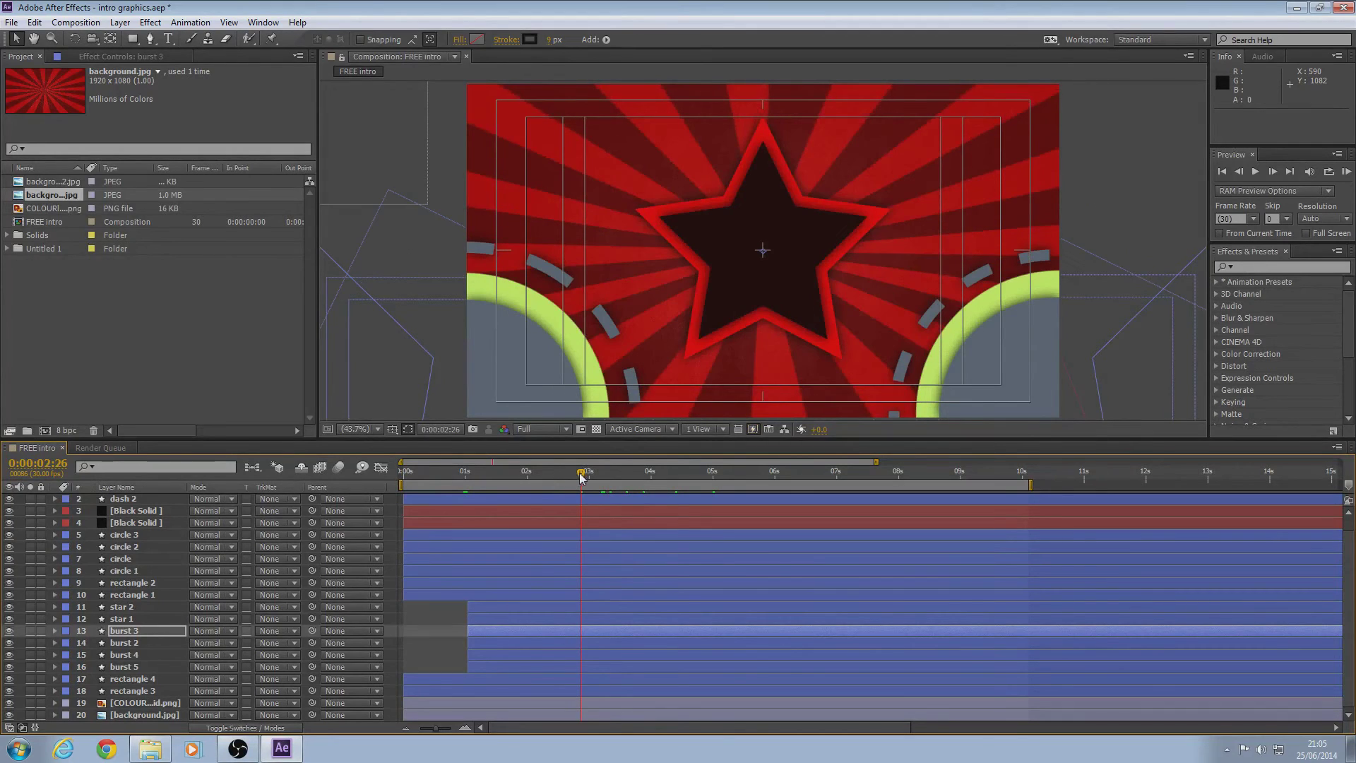
{"action": "left_click", "coordinate": [585, 473]}
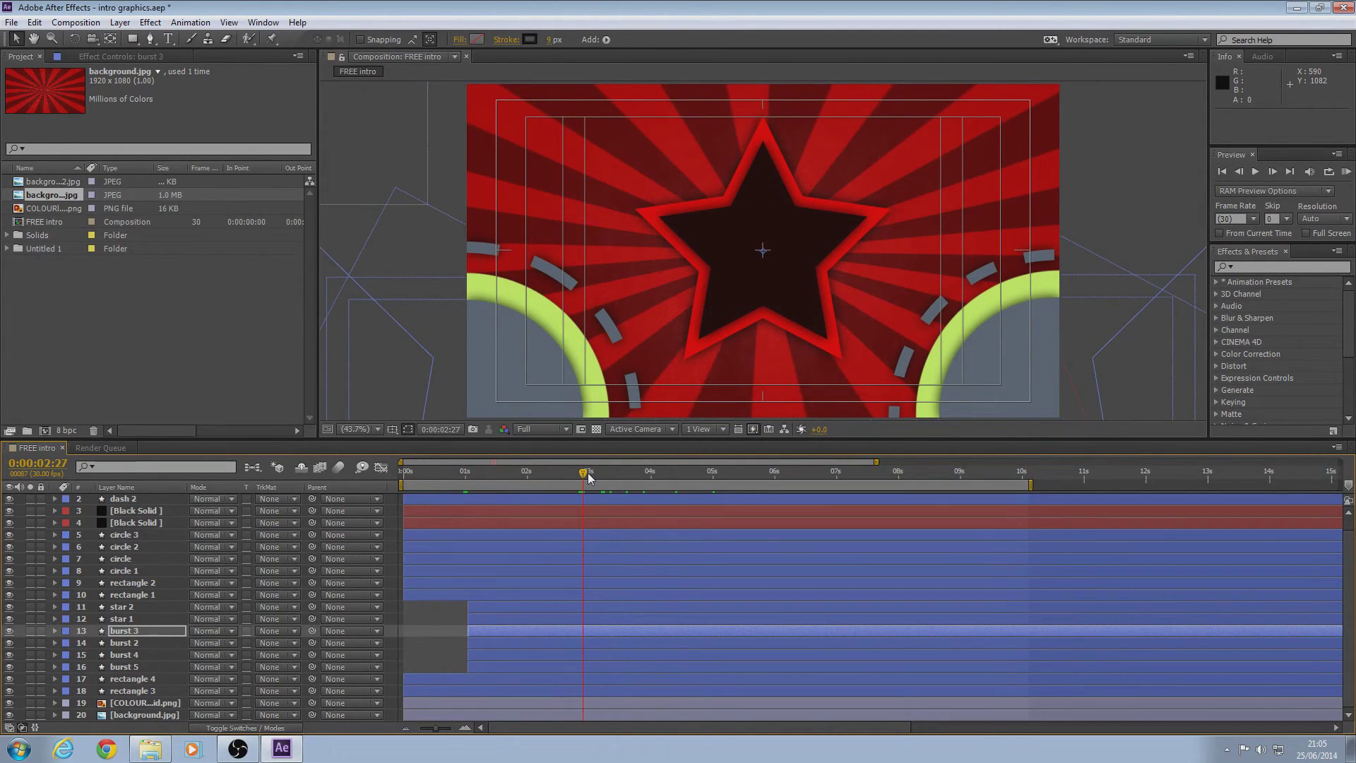
{"action": "left_click", "coordinate": [602, 474]}
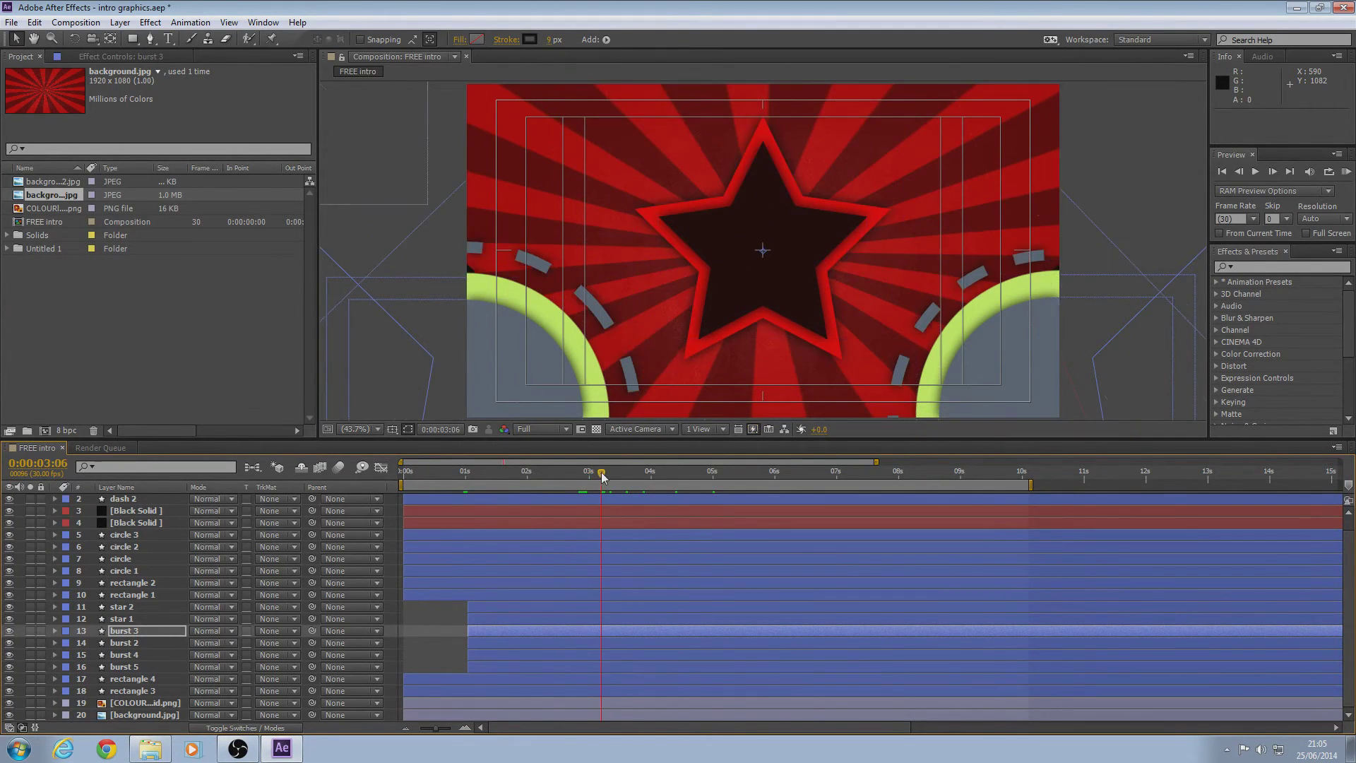
{"action": "left_click", "coordinate": [594, 474]}
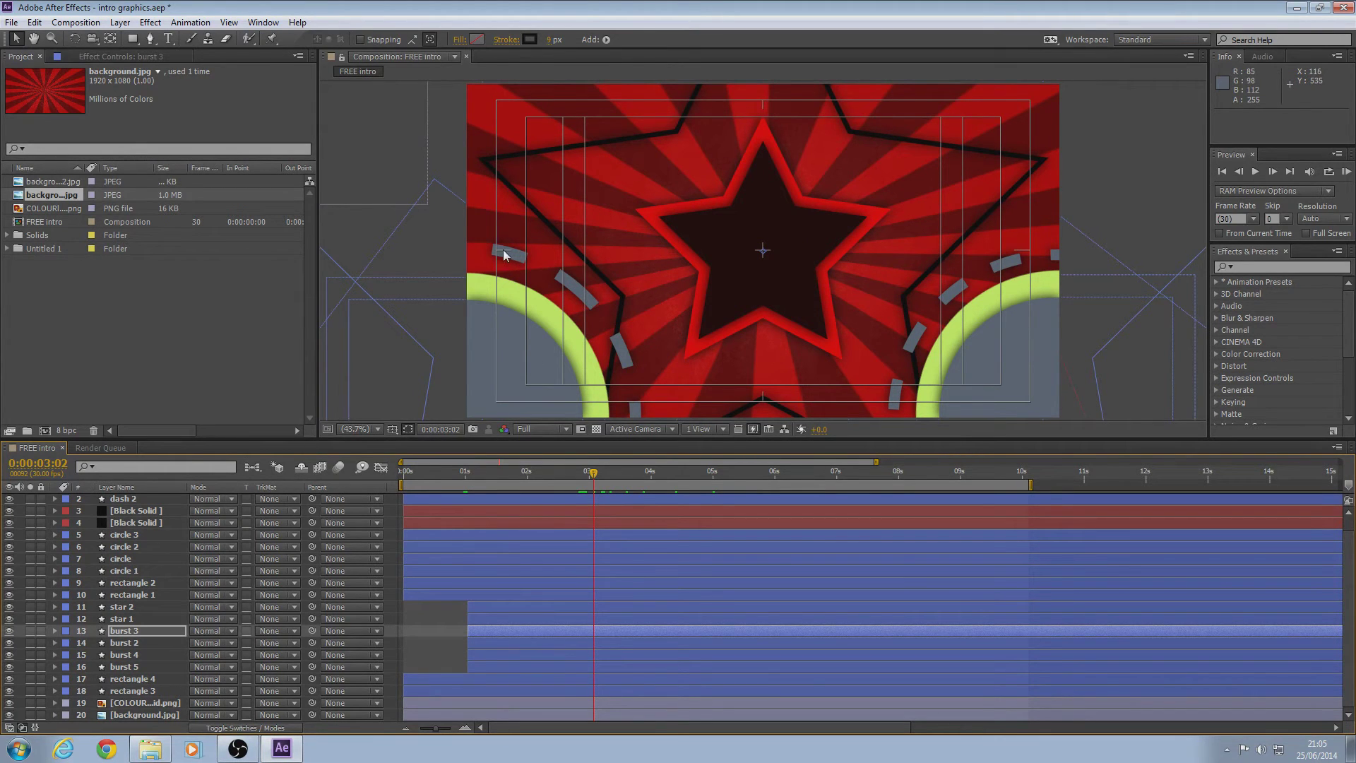
{"action": "scroll", "coordinate": [158, 565], "scroll_direction": "up", "scroll_amount": 1}
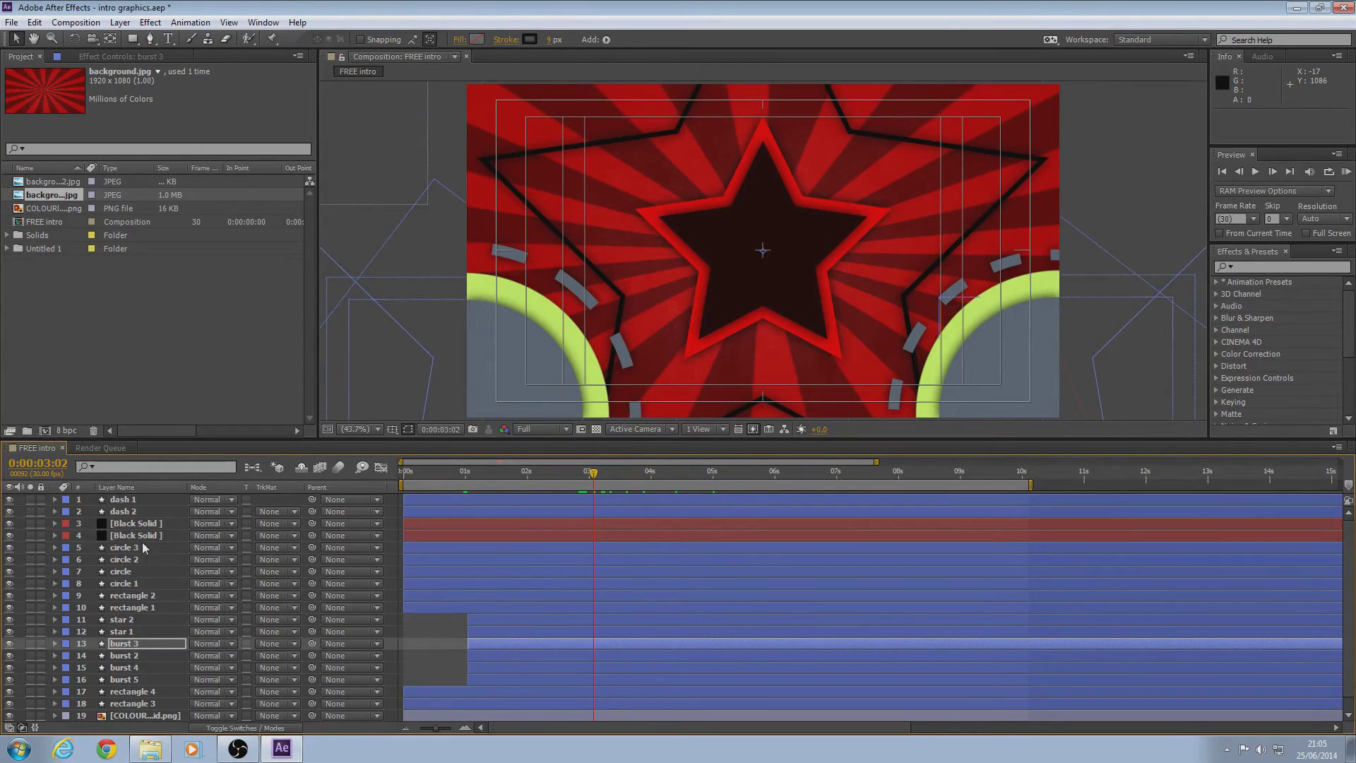
Step: Darken the dash 1 shape's stroke to black
{"action": "left_click", "coordinate": [124, 499]}
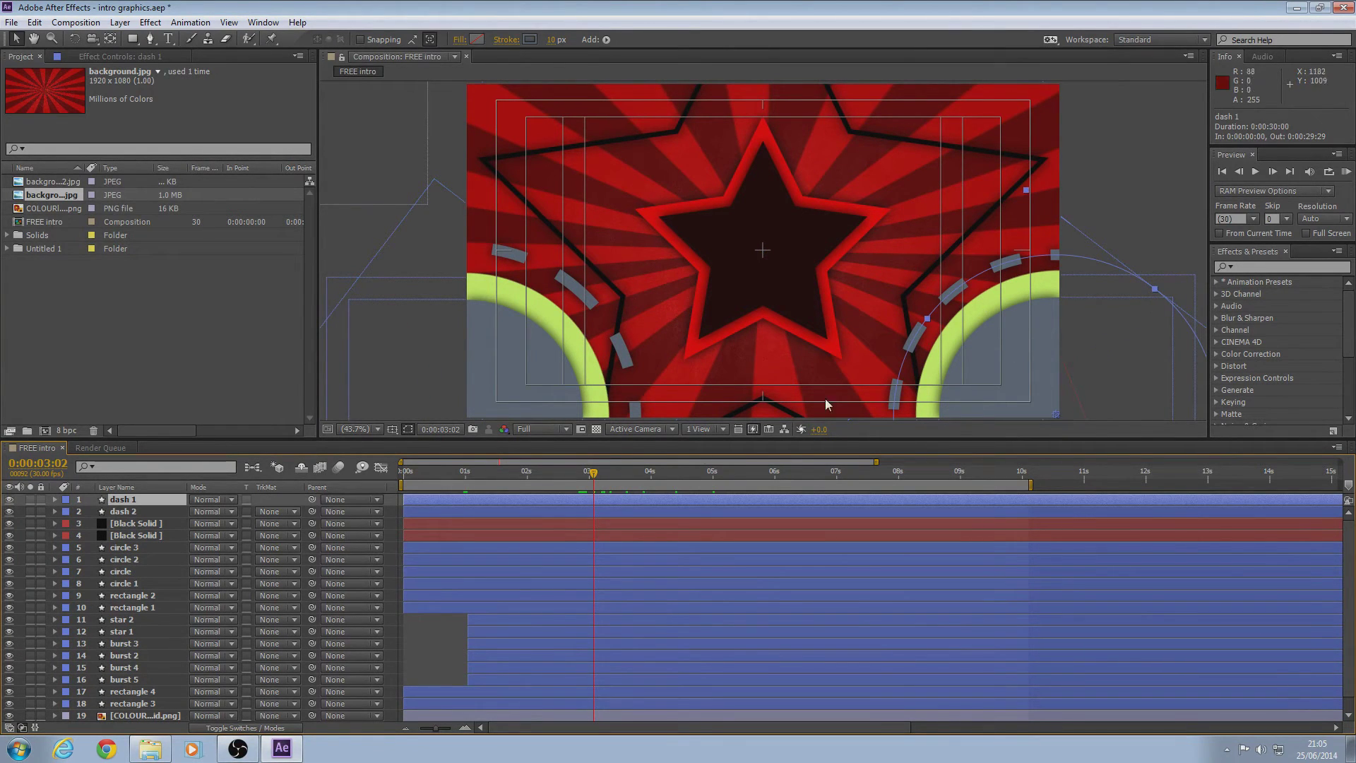
{"action": "left_click", "coordinate": [528, 41]}
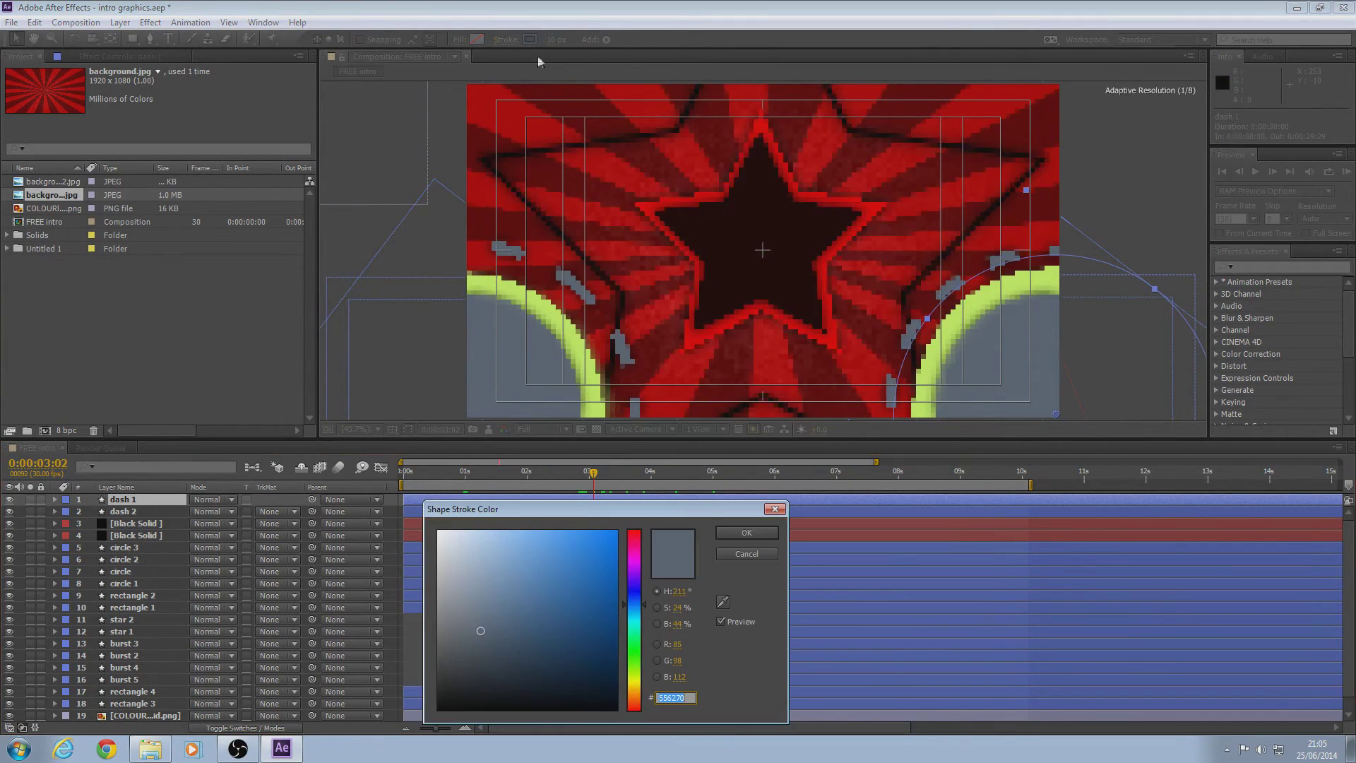
{"action": "mouse_move", "coordinate": [581, 611]}
{"action": "left_mouse_down"}
{"action": "mouse_move", "coordinate": [616, 671]}
{"action": "mouse_move", "coordinate": [438, 708]}
{"action": "left_mouse_up"}
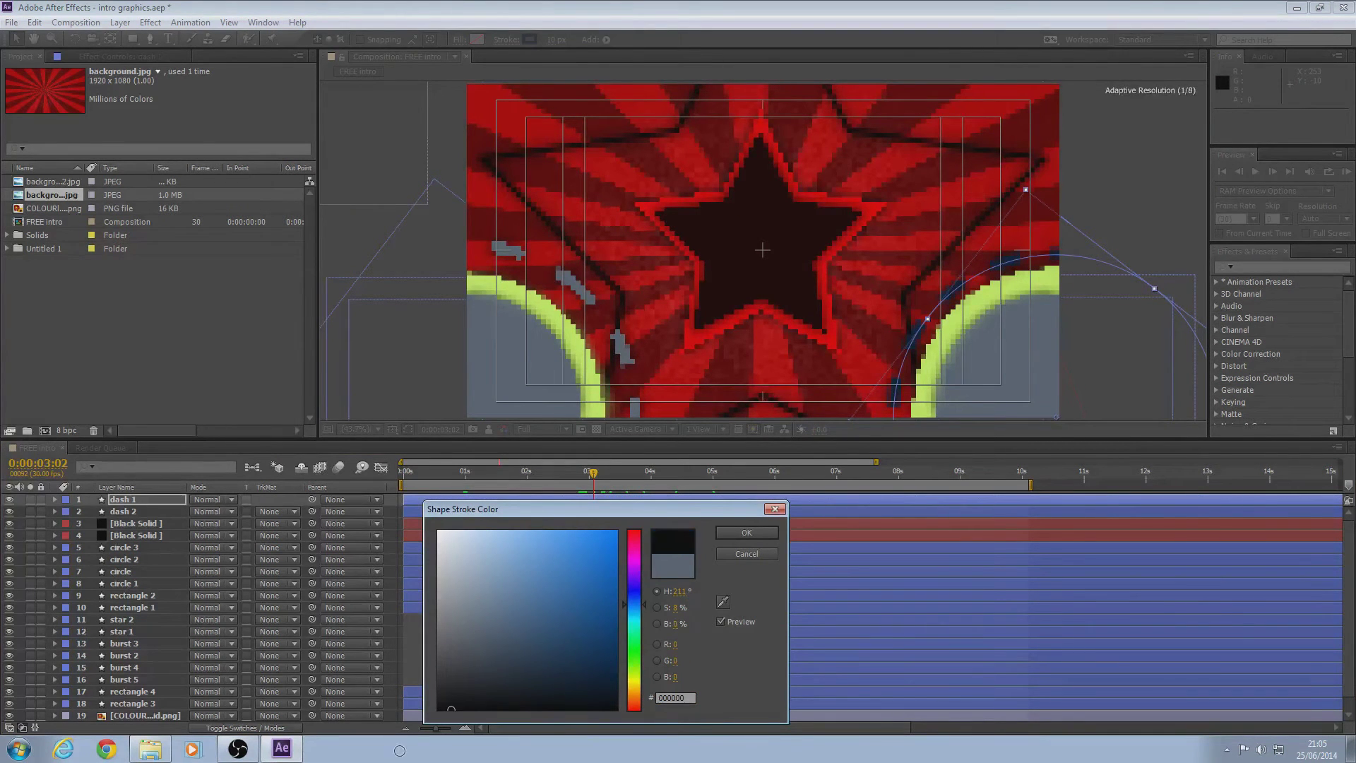
{"action": "left_click", "coordinate": [763, 552]}
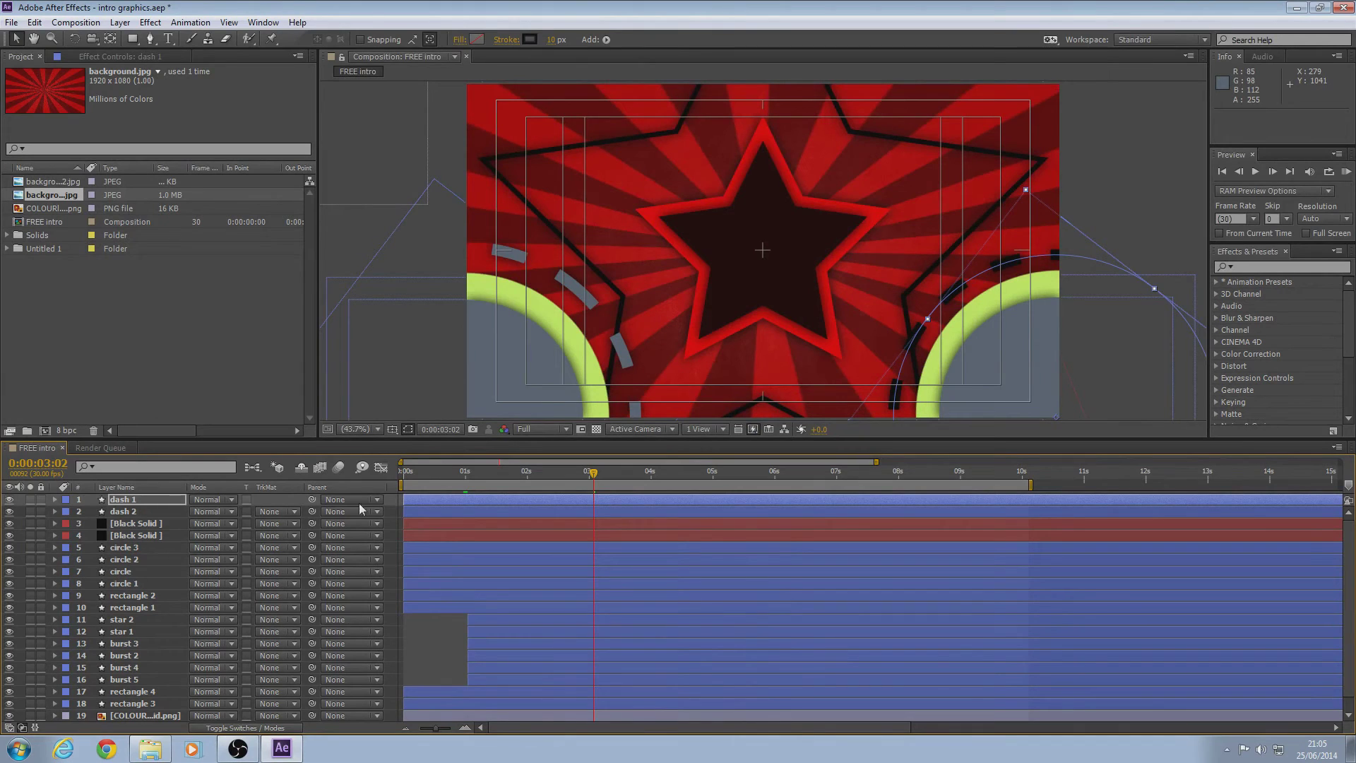
Step: Set the dash 2 shape's stroke colour to black 000000
{"action": "left_click", "coordinate": [123, 511]}
{"action": "left_click", "coordinate": [530, 40]}
{"action": "mouse_move", "coordinate": [590, 646]}
{"action": "left_mouse_down"}
{"action": "mouse_move", "coordinate": [445, 713]}
{"action": "mouse_move", "coordinate": [457, 732]}
{"action": "left_mouse_up"}
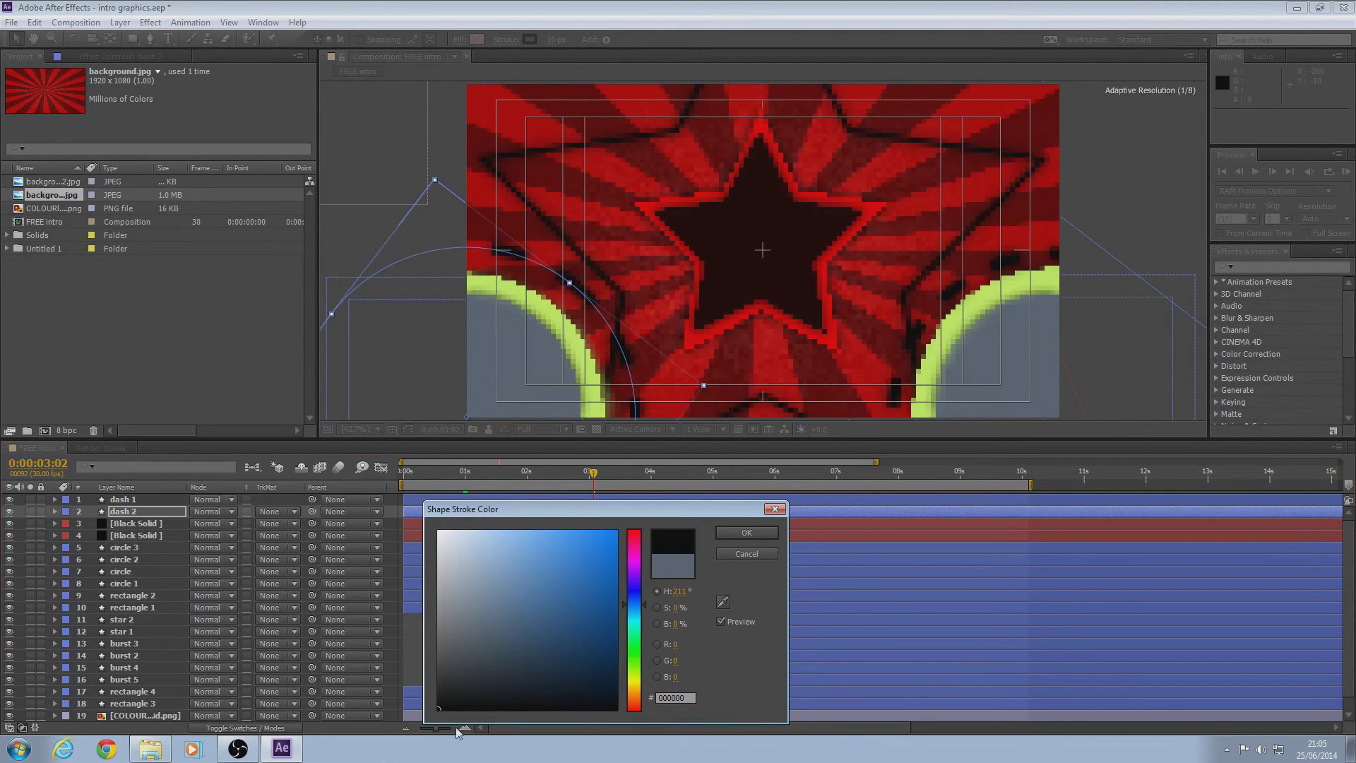
{"action": "left_click", "coordinate": [747, 533]}
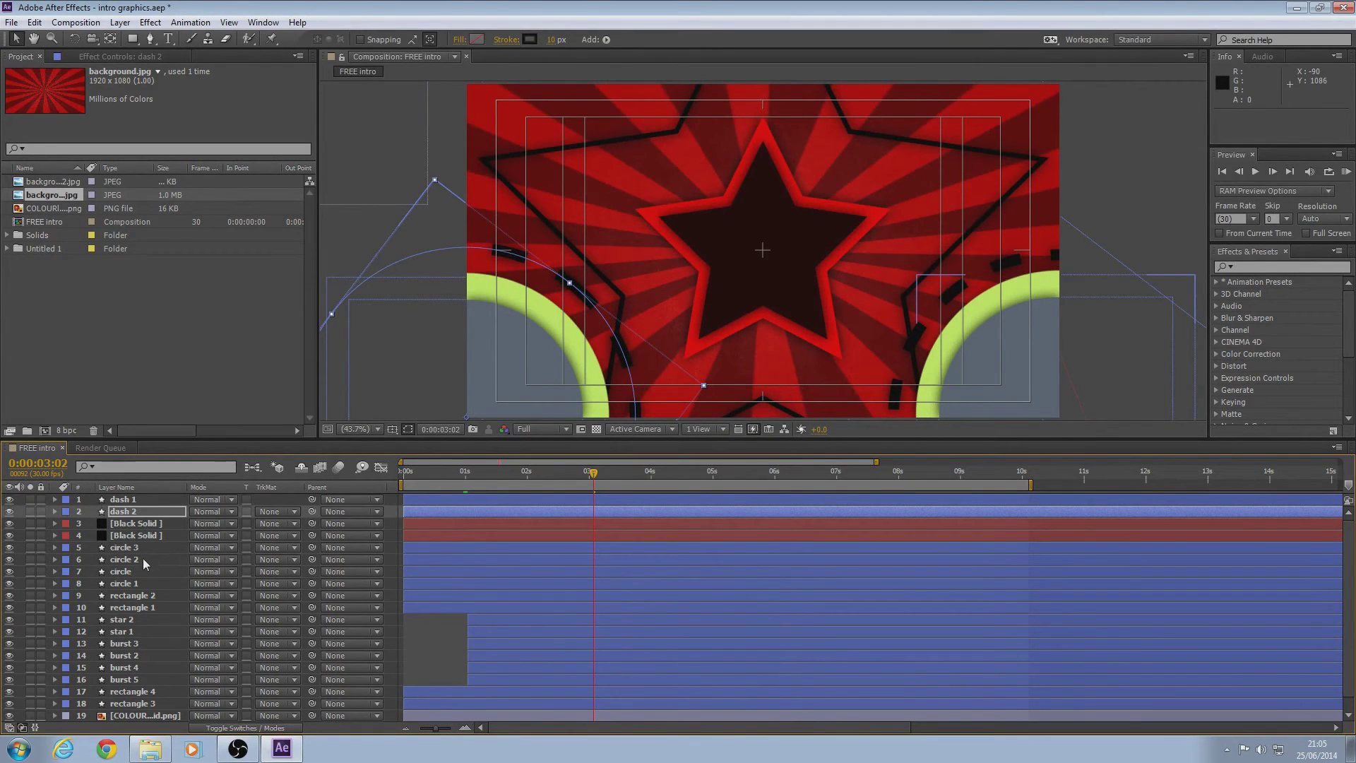
{"action": "left_click", "coordinate": [134, 582]}
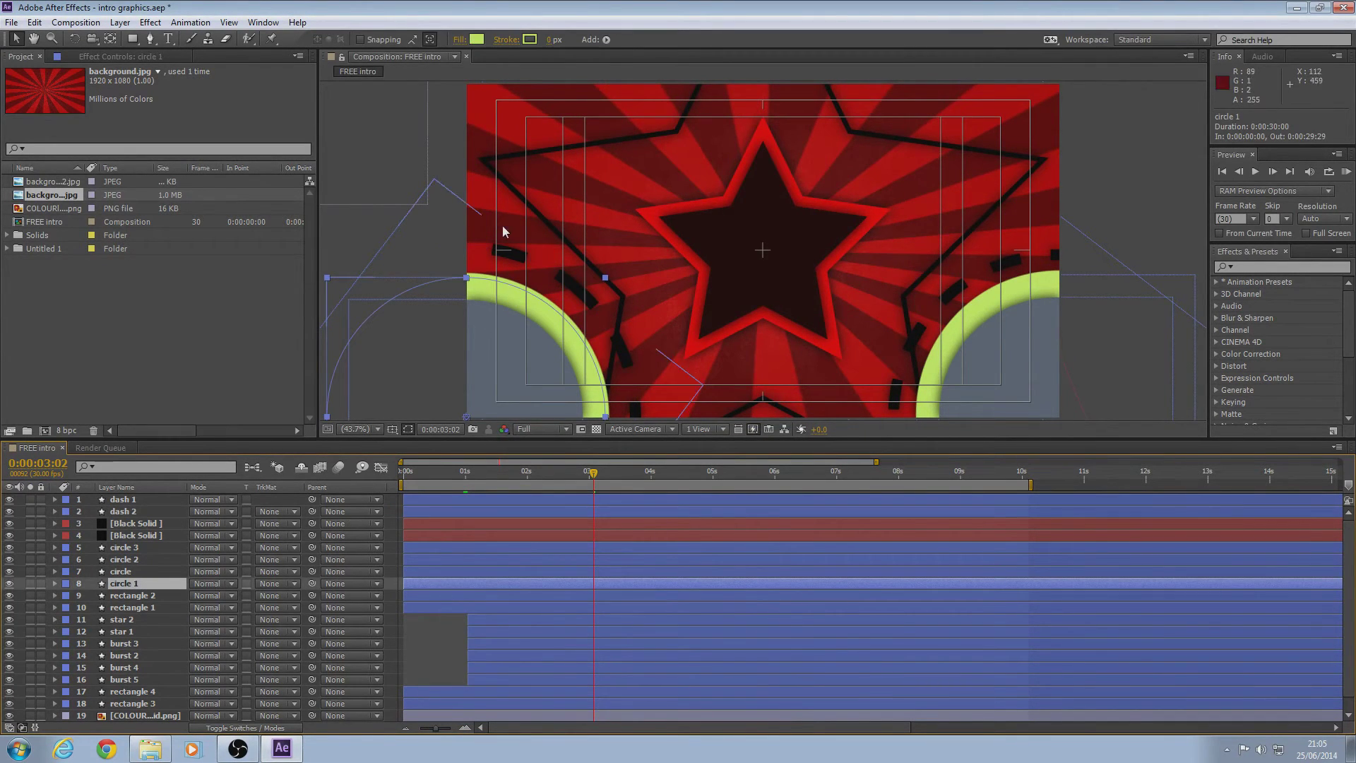
Step: Give circle 1 a red fill
{"action": "left_click", "coordinate": [477, 39]}
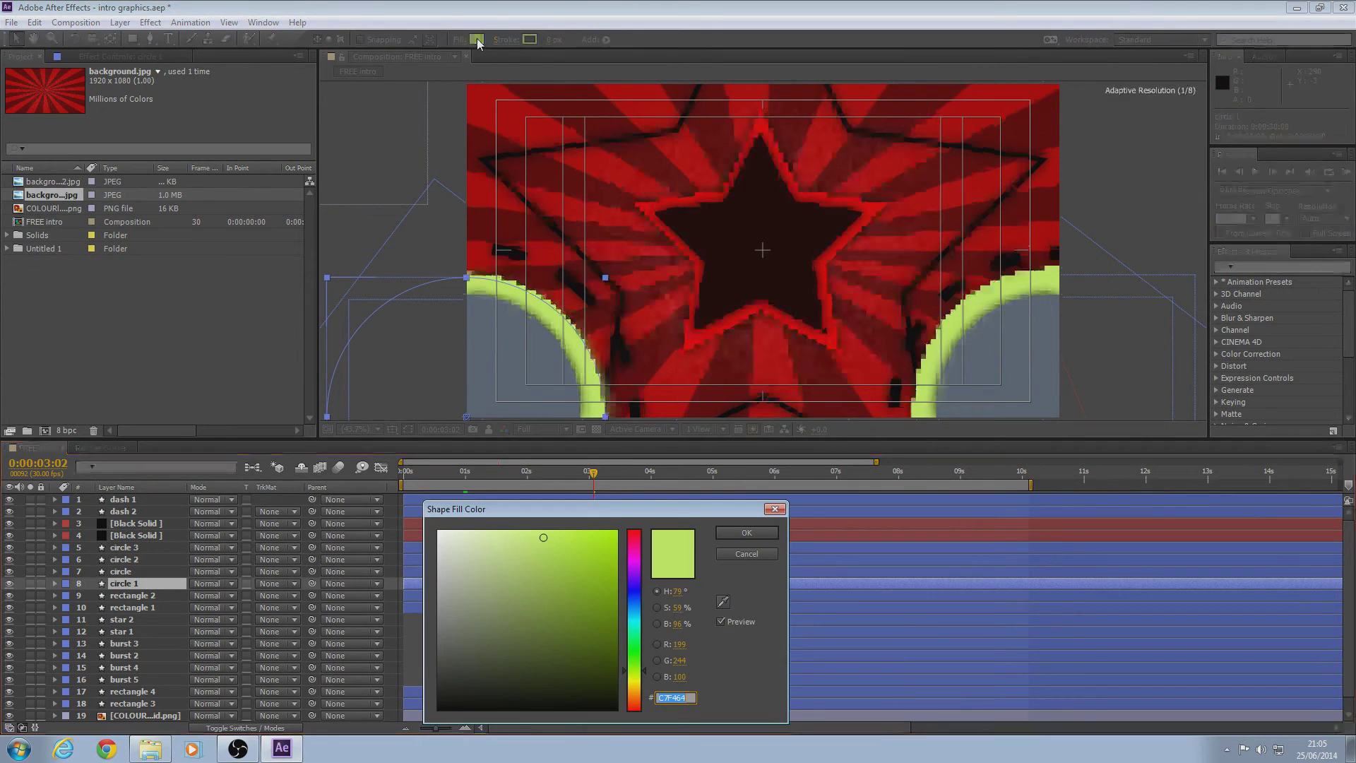
{"action": "left_click_drag", "start_coordinate": [554, 645], "coordinate": [687, 469]}
{"action": "left_click_drag", "start_coordinate": [635, 541], "coordinate": [638, 537]}
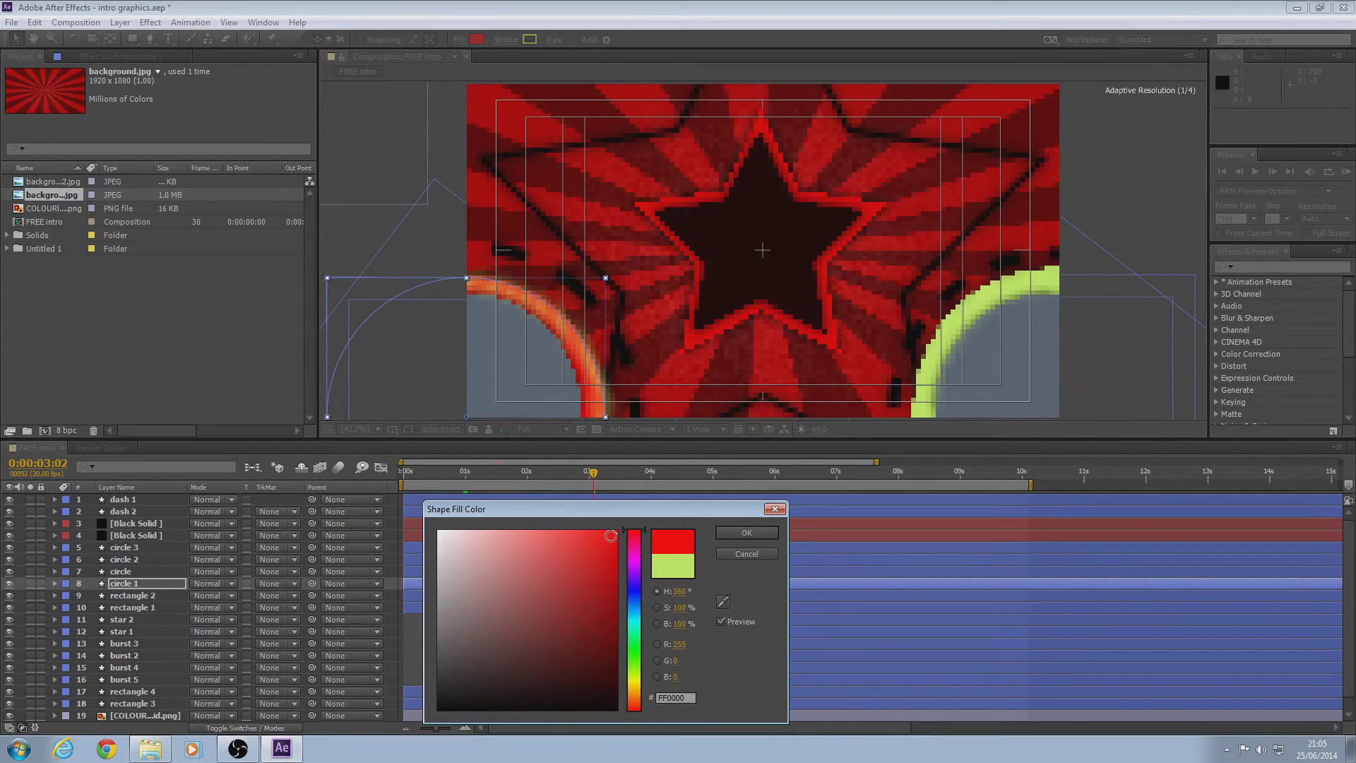
{"action": "mouse_move", "coordinate": [609, 535]}
{"action": "left_mouse_down"}
{"action": "mouse_move", "coordinate": [596, 519]}
{"action": "mouse_move", "coordinate": [675, 623]}
{"action": "mouse_move", "coordinate": [646, 635]}
{"action": "mouse_move", "coordinate": [680, 645]}
{"action": "mouse_move", "coordinate": [661, 638]}
{"action": "left_mouse_up"}
{"action": "left_click", "coordinate": [748, 534]}
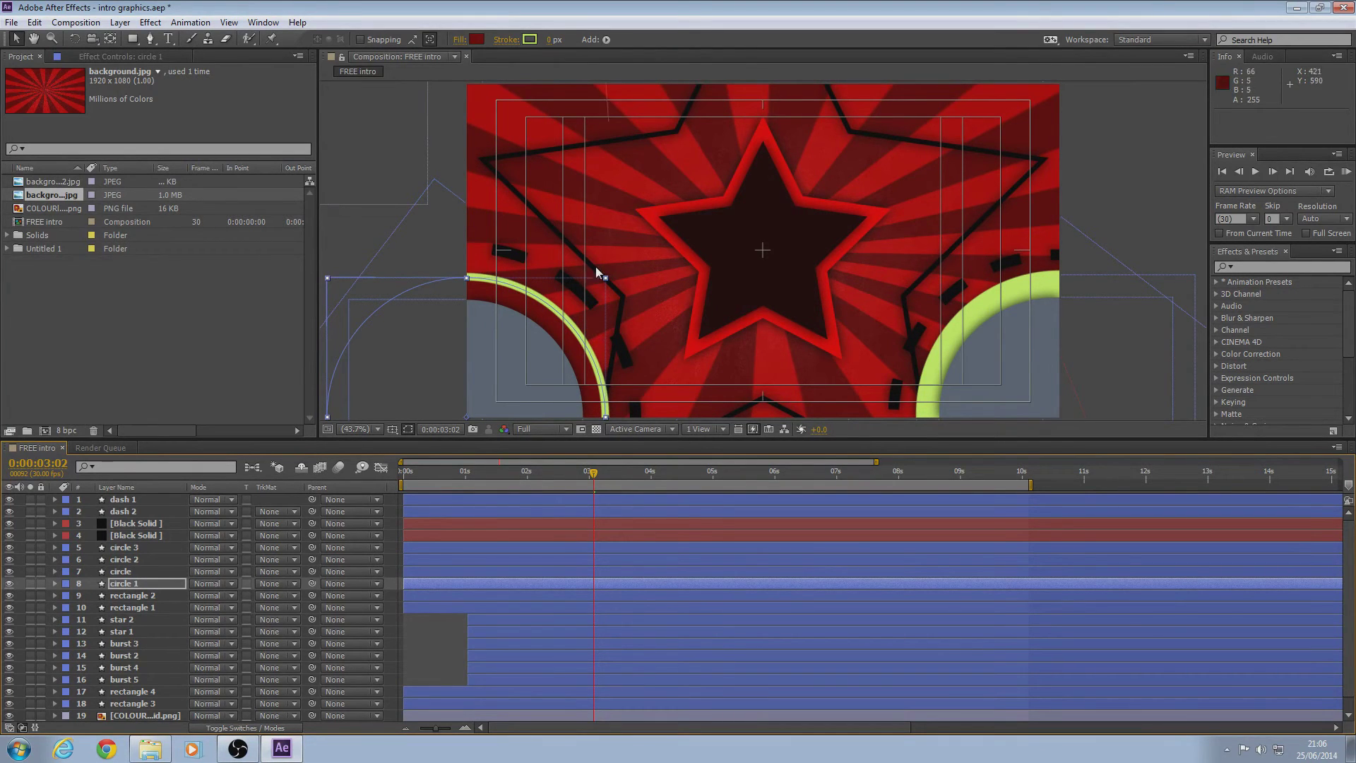
Step: Set the circle layer's fill to red DA0000
{"action": "left_click", "coordinate": [128, 572]}
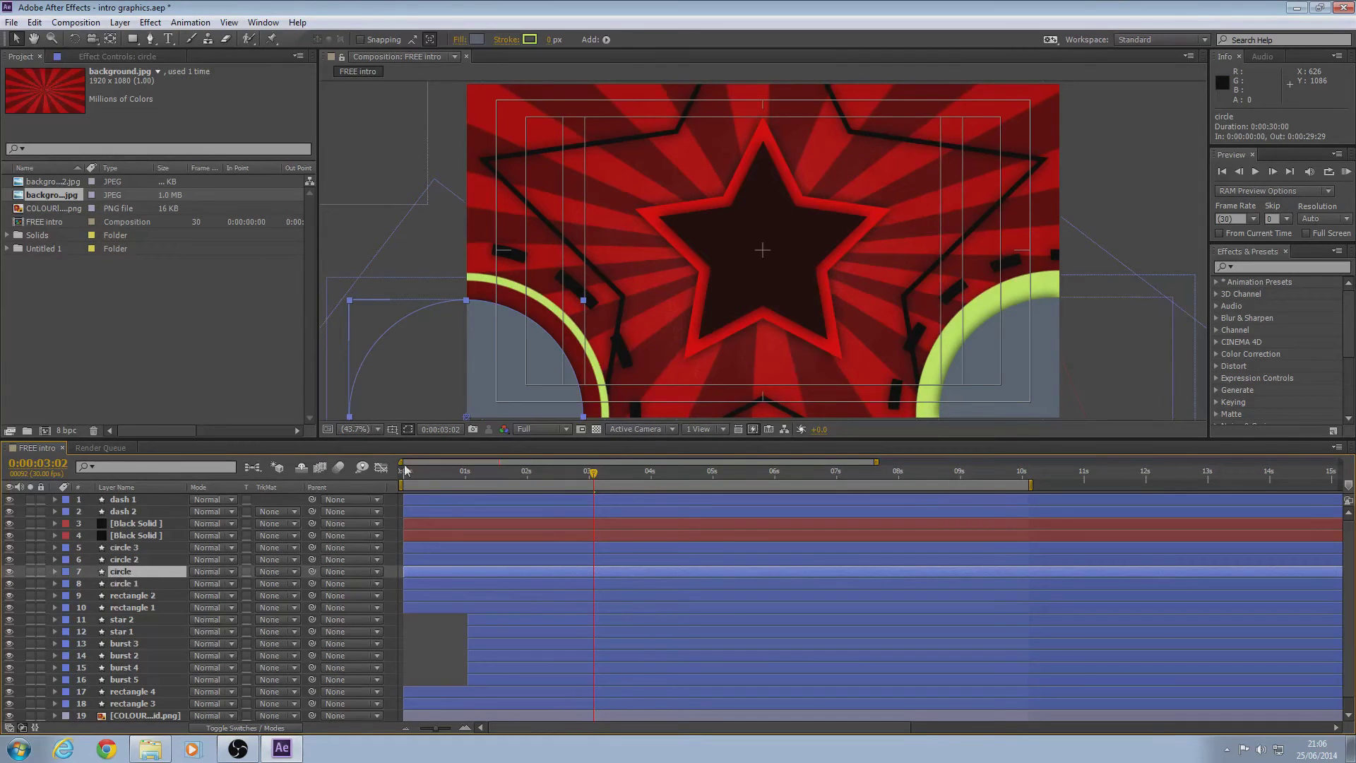
{"action": "left_click", "coordinate": [477, 40]}
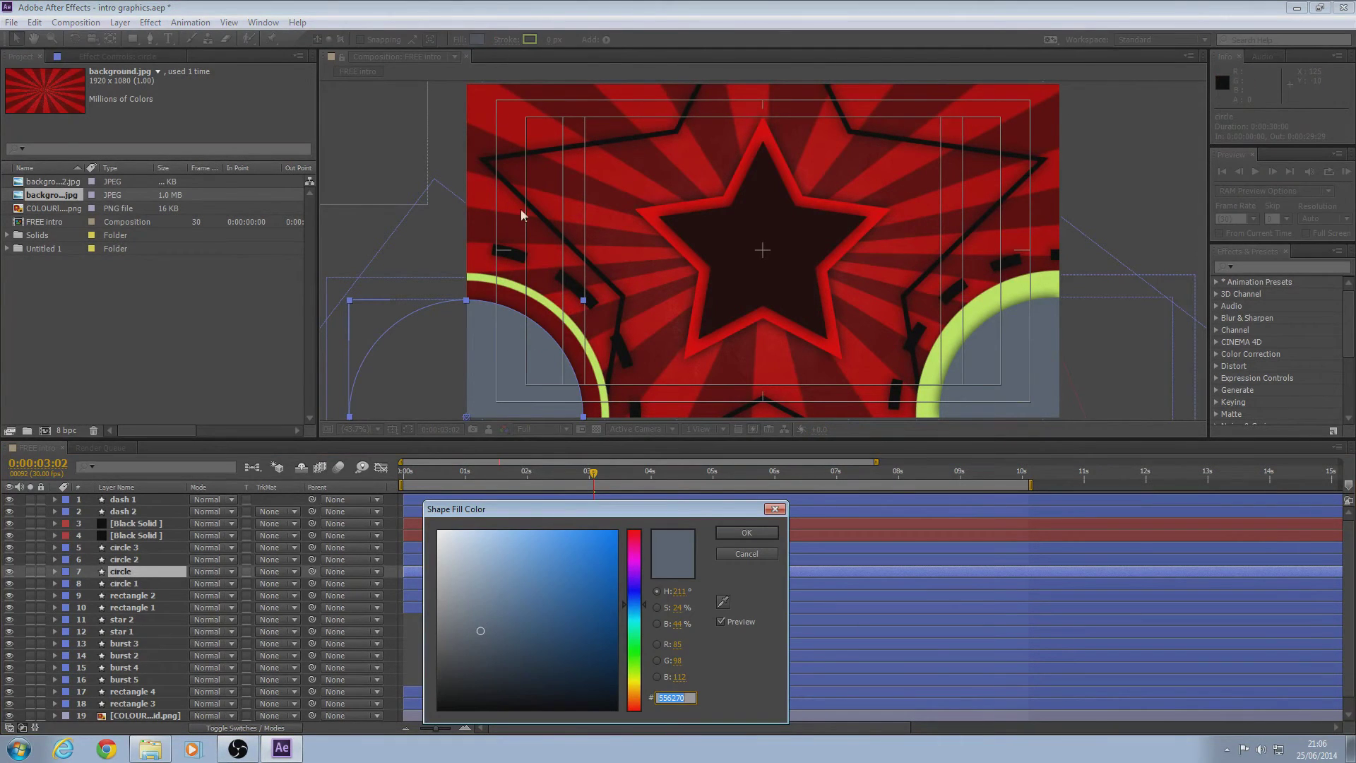
{"action": "mouse_move", "coordinate": [568, 557]}
{"action": "left_mouse_down"}
{"action": "mouse_move", "coordinate": [665, 506]}
{"action": "mouse_move", "coordinate": [646, 493]}
{"action": "left_mouse_up"}
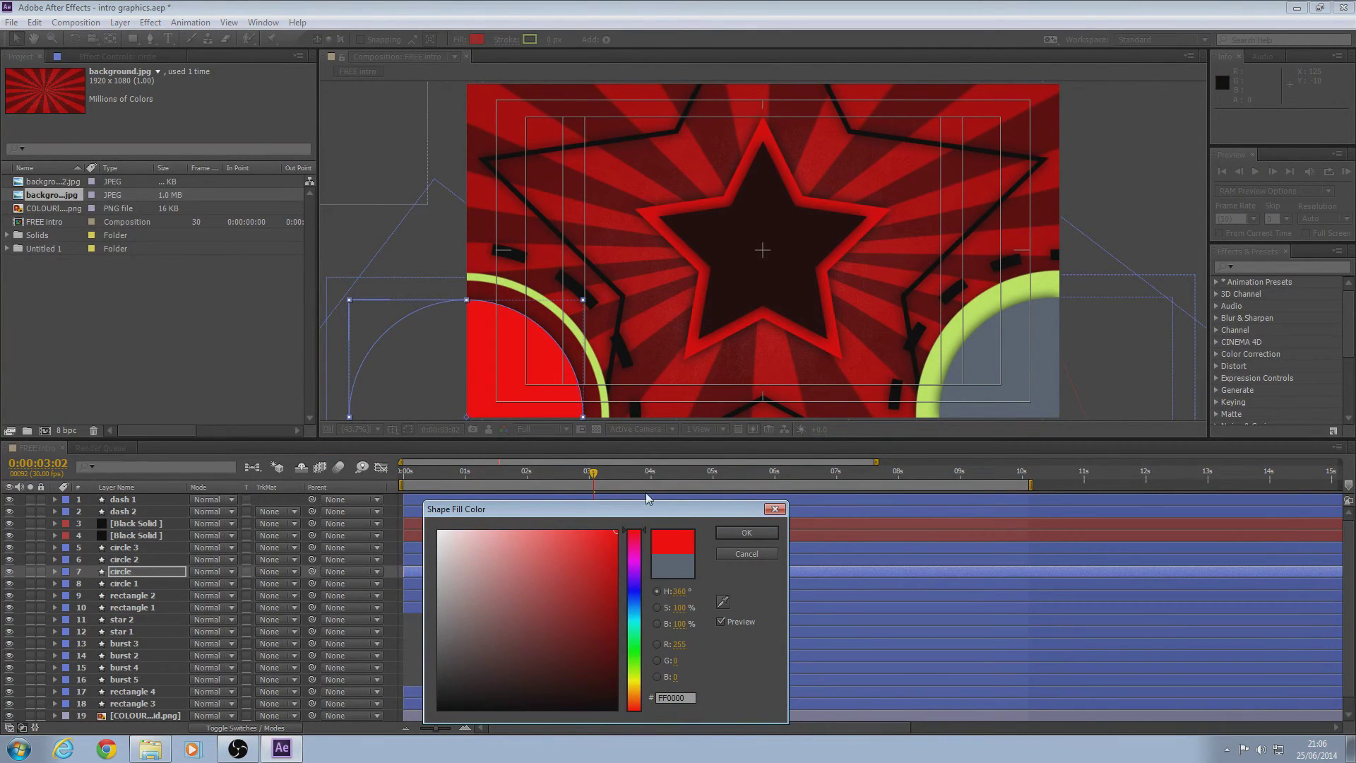
{"action": "left_click_drag", "start_coordinate": [600, 544], "coordinate": [615, 557]}
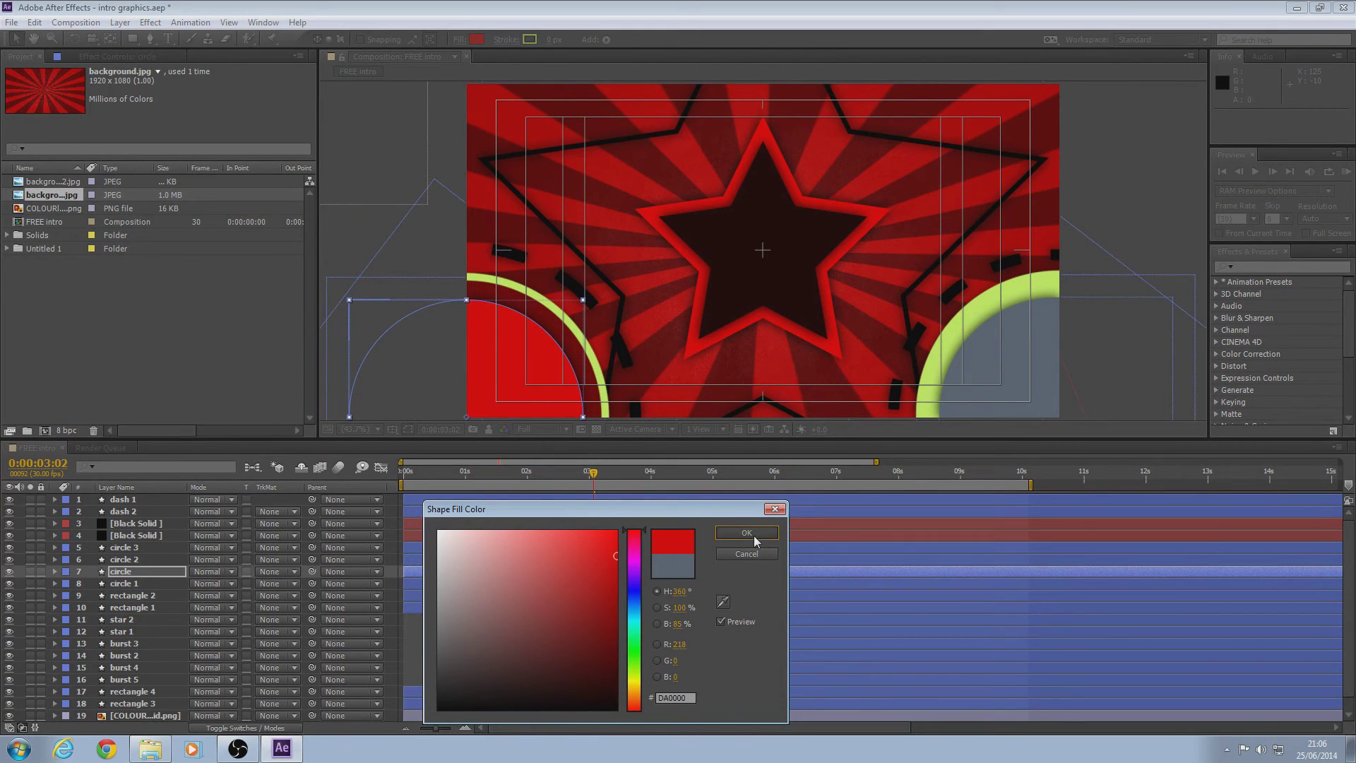
{"action": "left_click", "coordinate": [746, 532]}
Step: Eyedrop red DA0000 from the comp into the circle 2 and circle 3 fills
{"action": "left_click", "coordinate": [142, 559]}
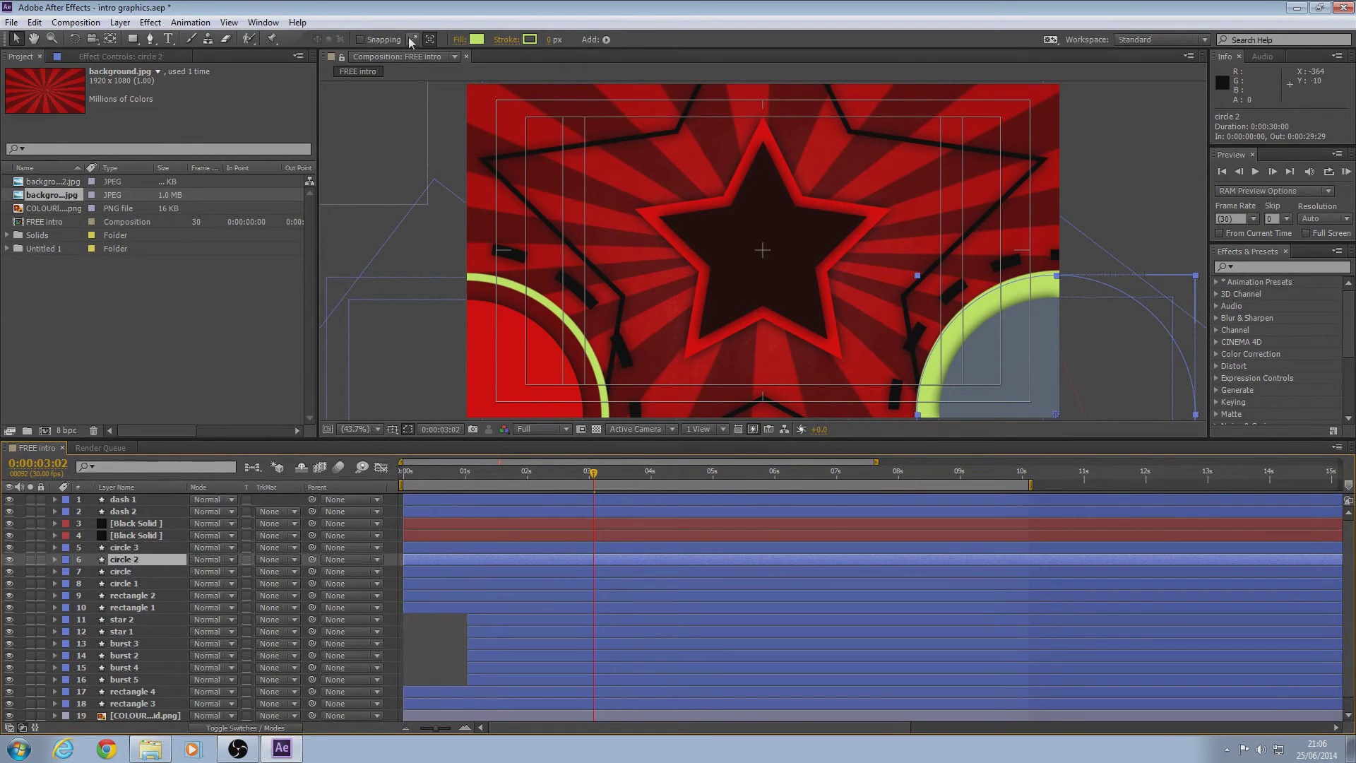
{"action": "left_click", "coordinate": [473, 39]}
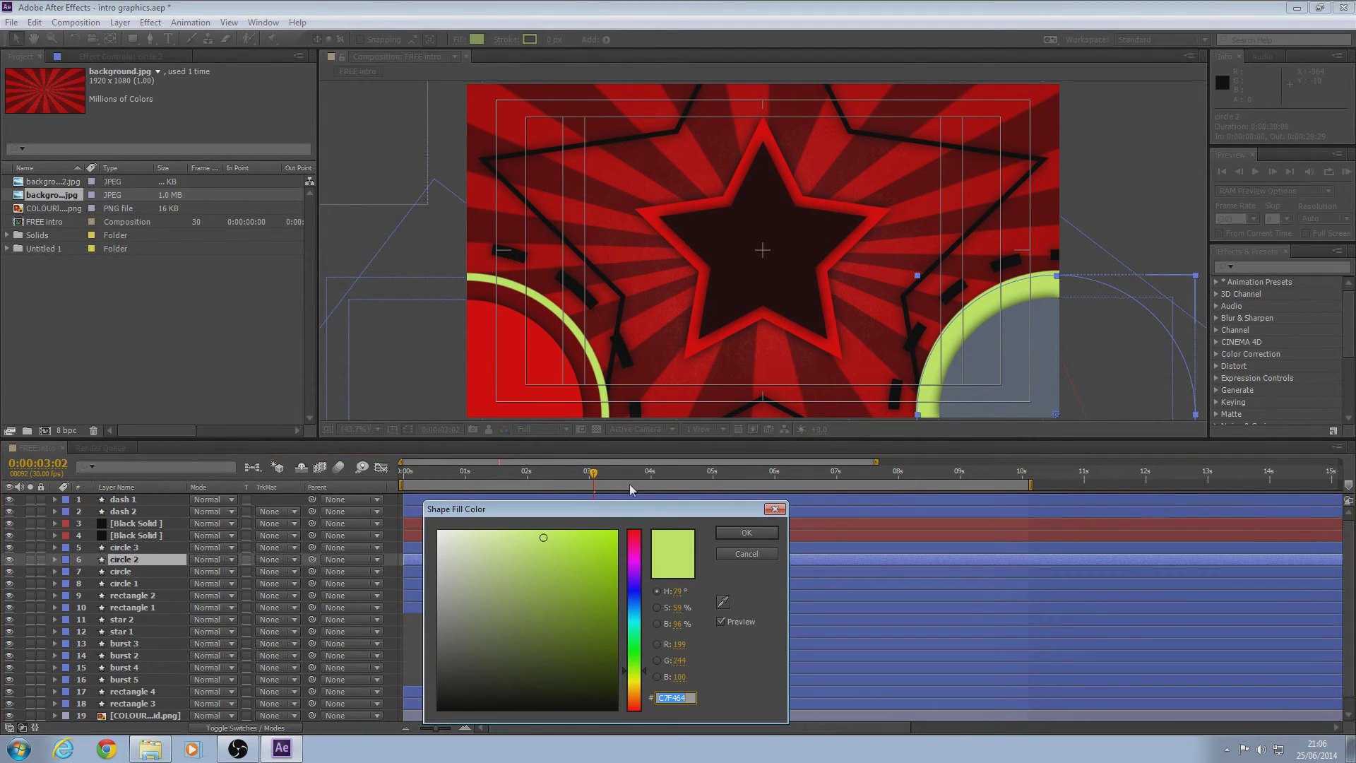
{"action": "left_click", "coordinate": [723, 603]}
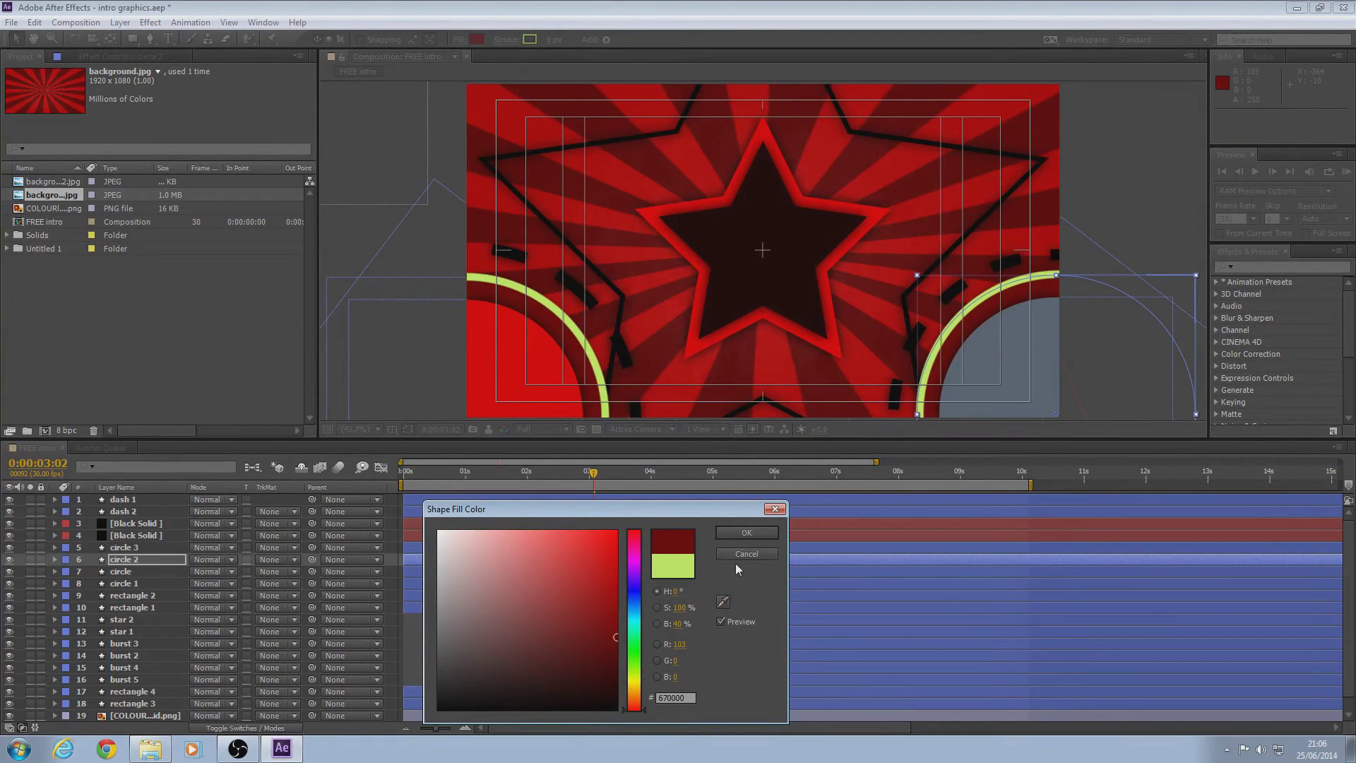
{"action": "left_click", "coordinate": [735, 537]}
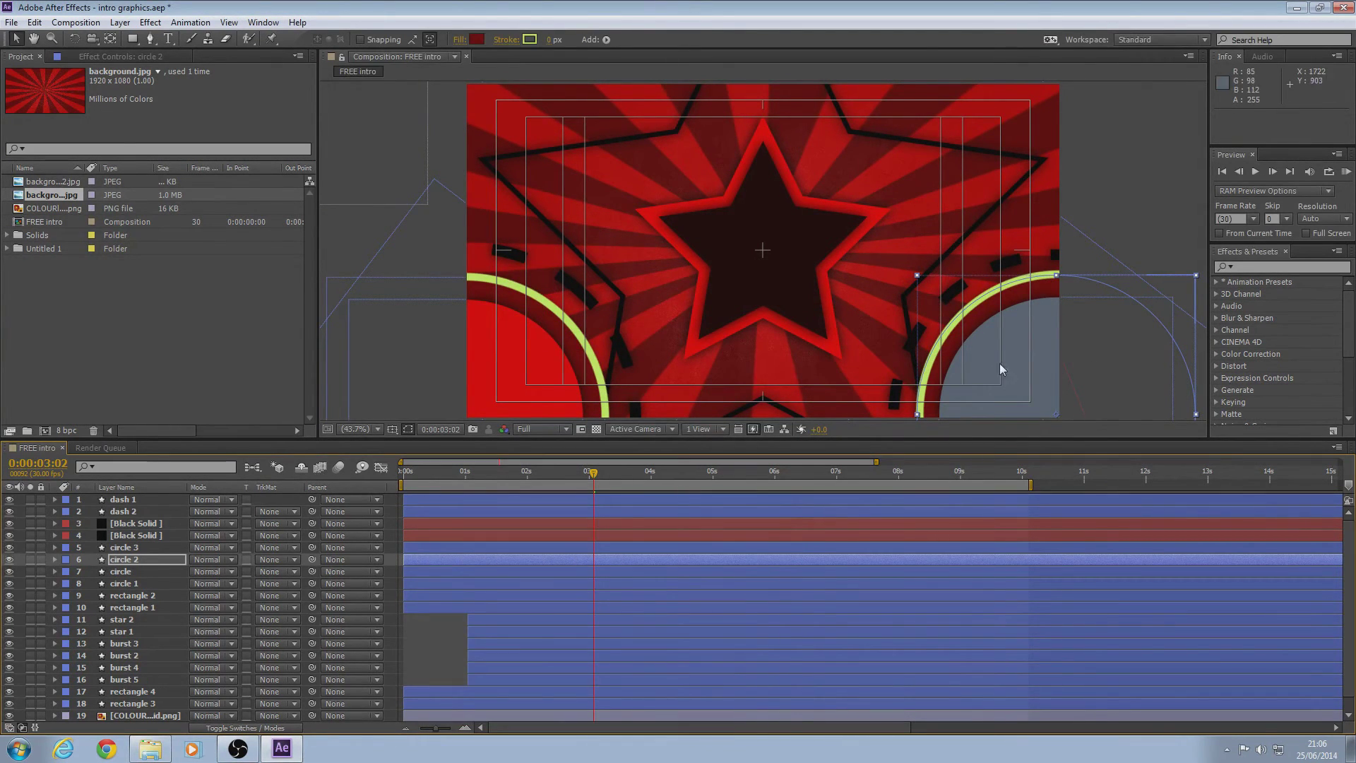
{"action": "left_click", "coordinate": [121, 548]}
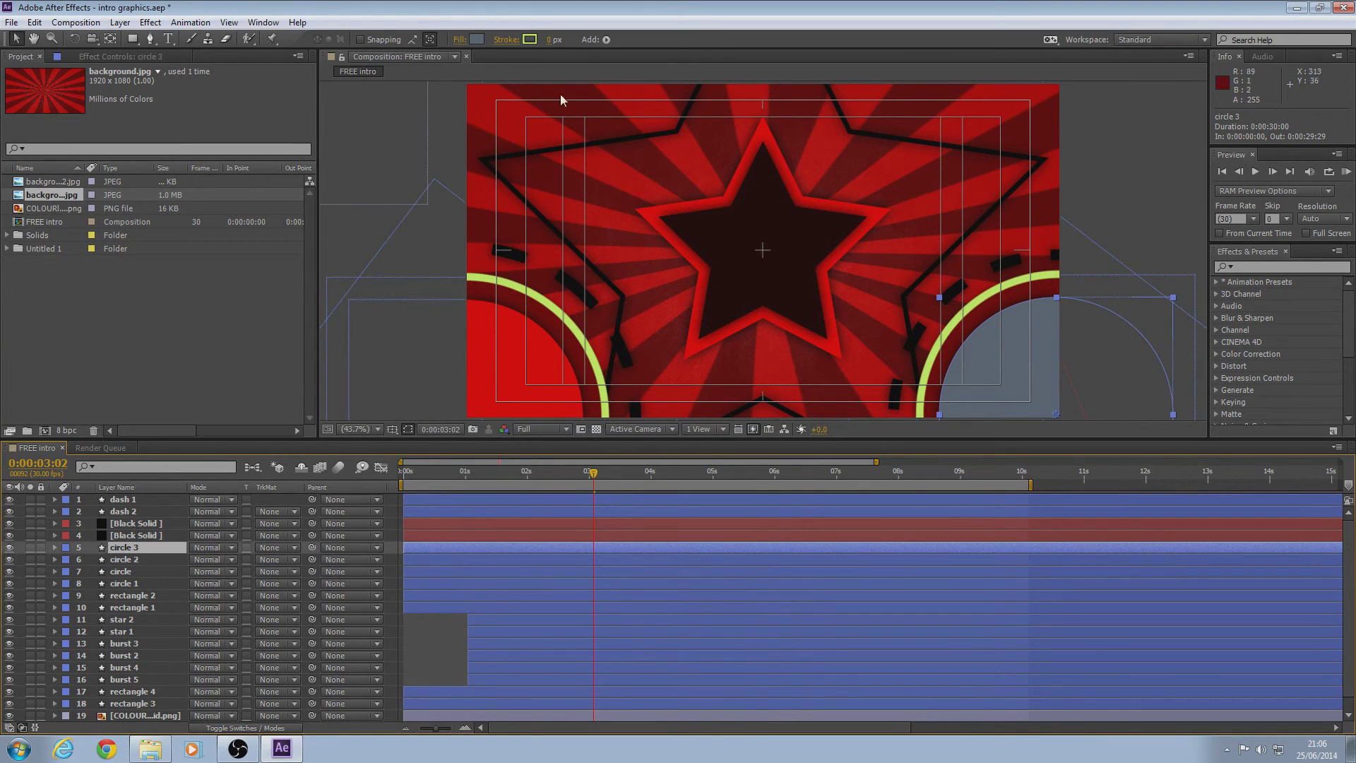
{"action": "left_click", "coordinate": [477, 39]}
{"action": "left_click", "coordinate": [723, 602]}
{"action": "left_click", "coordinate": [486, 346]}
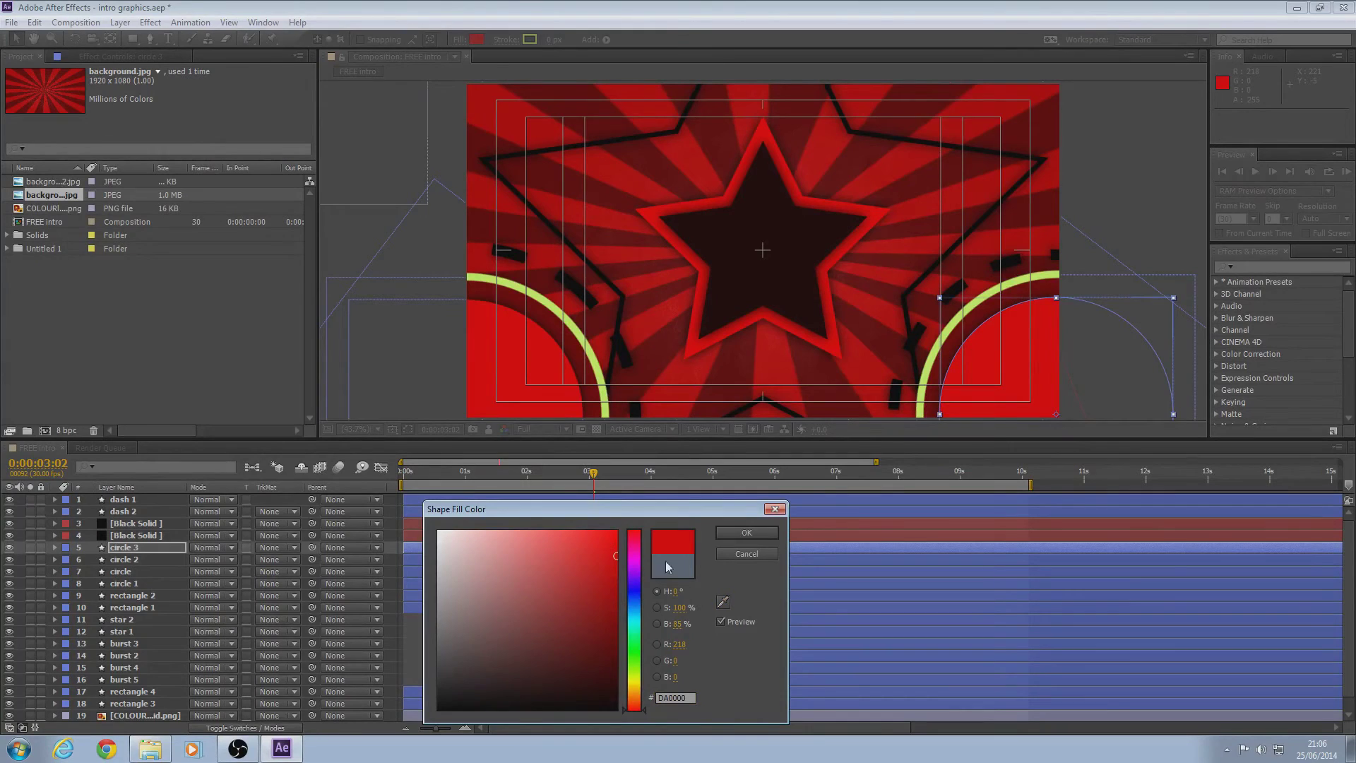
{"action": "left_click", "coordinate": [756, 534]}
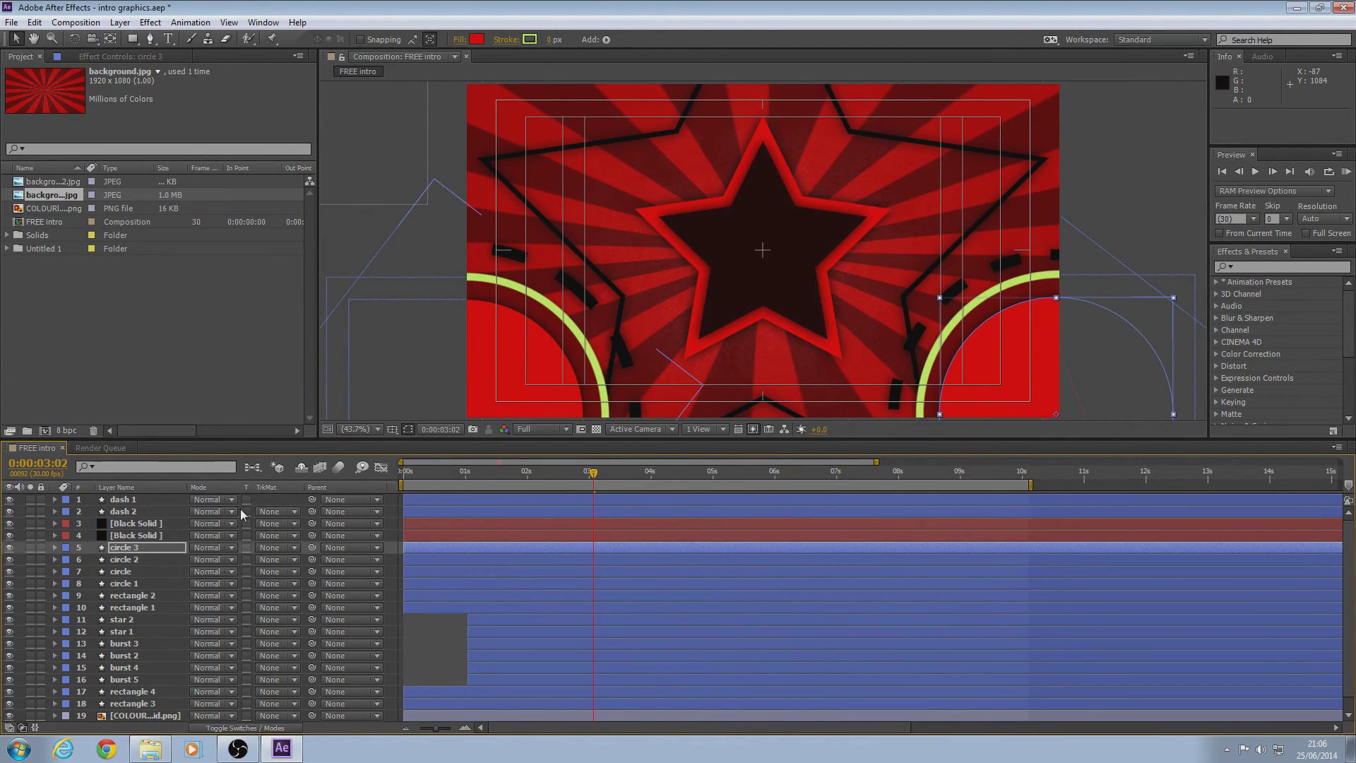
{"action": "left_click", "coordinate": [147, 536]}
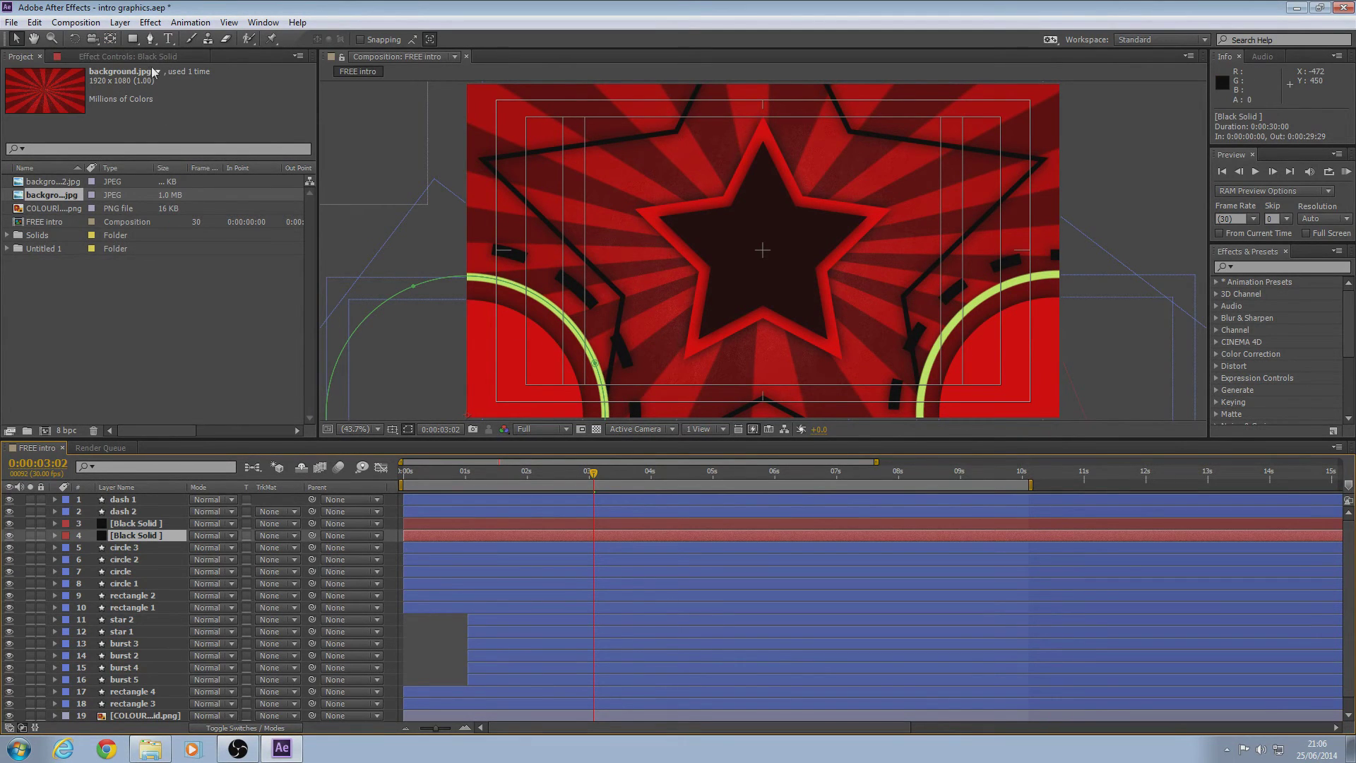
Step: Set the lower Black Solid's Audio Spectrum inside and outside colours to sampled dark red
{"action": "left_click", "coordinate": [113, 54]}
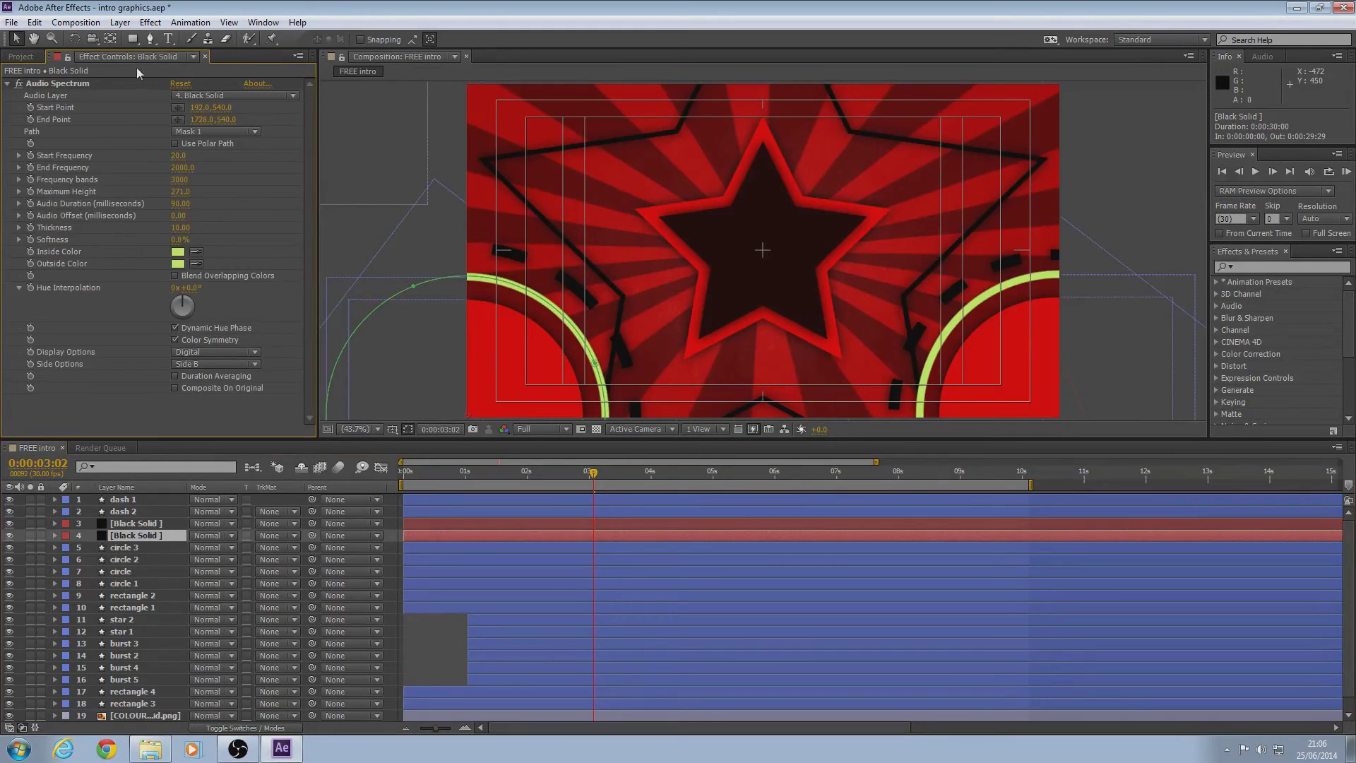
{"action": "left_click", "coordinate": [553, 304]}
{"action": "left_click", "coordinate": [197, 264]}
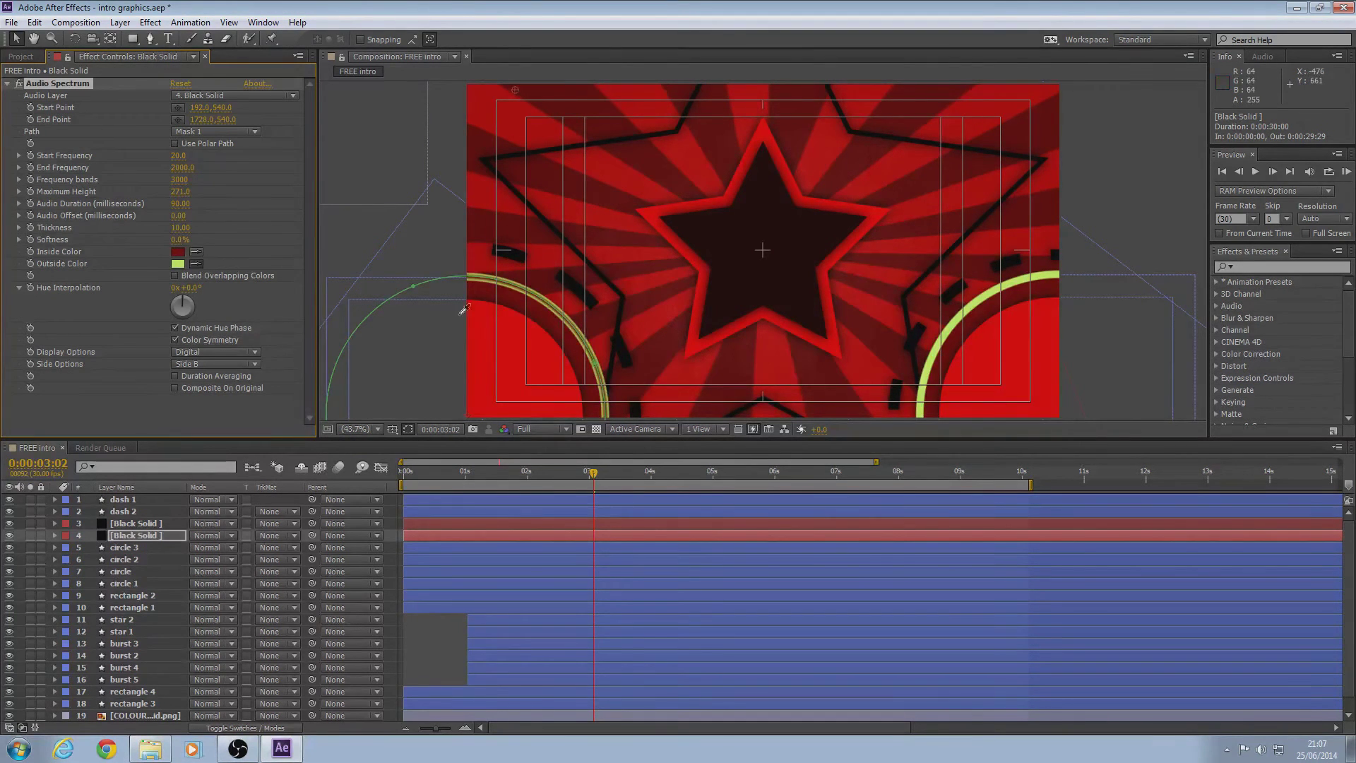
{"action": "left_click", "coordinate": [540, 302]}
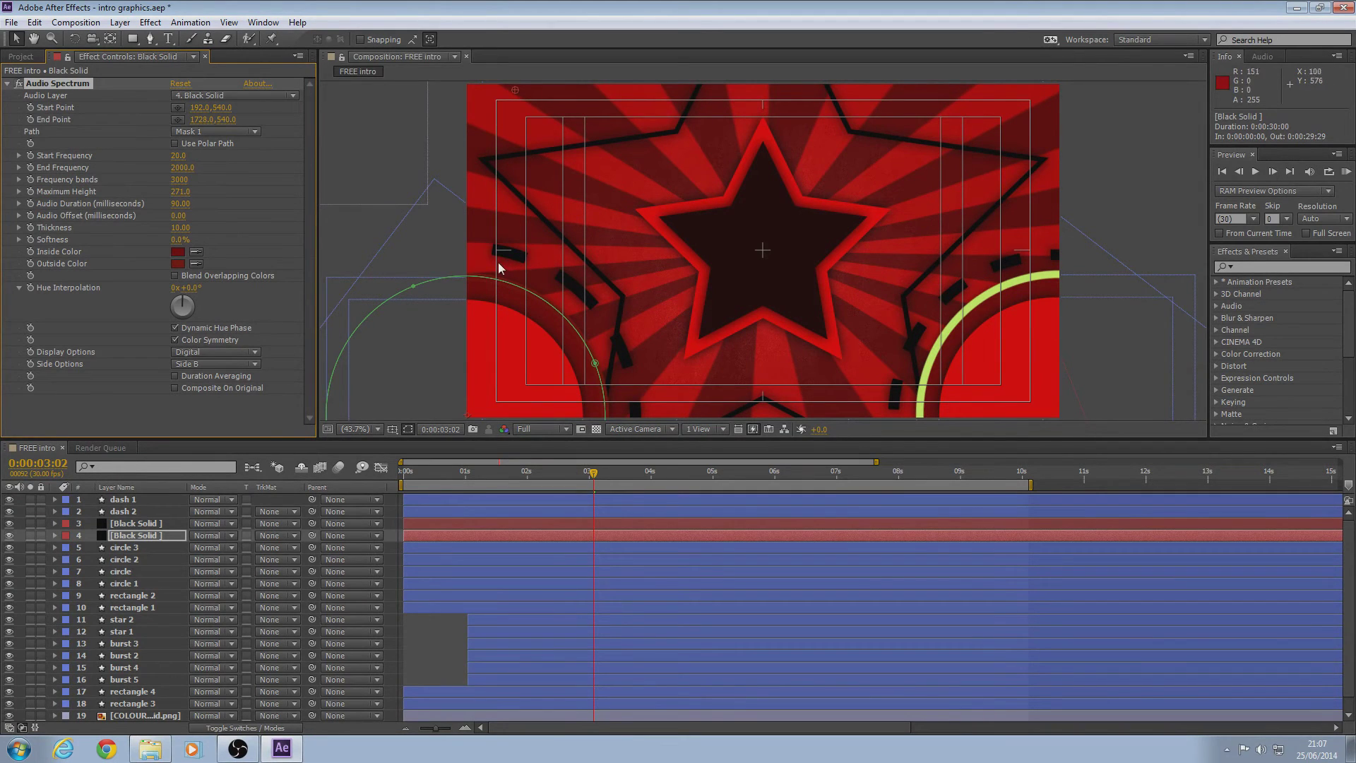
{"action": "left_click", "coordinate": [196, 264]}
{"action": "left_click", "coordinate": [197, 263]}
{"action": "left_click", "coordinate": [551, 304]}
Step: Sample red into the upper Black Solid's spectrum inside and outside colours, then preview
{"action": "left_click", "coordinate": [145, 524]}
{"action": "left_click", "coordinate": [198, 263]}
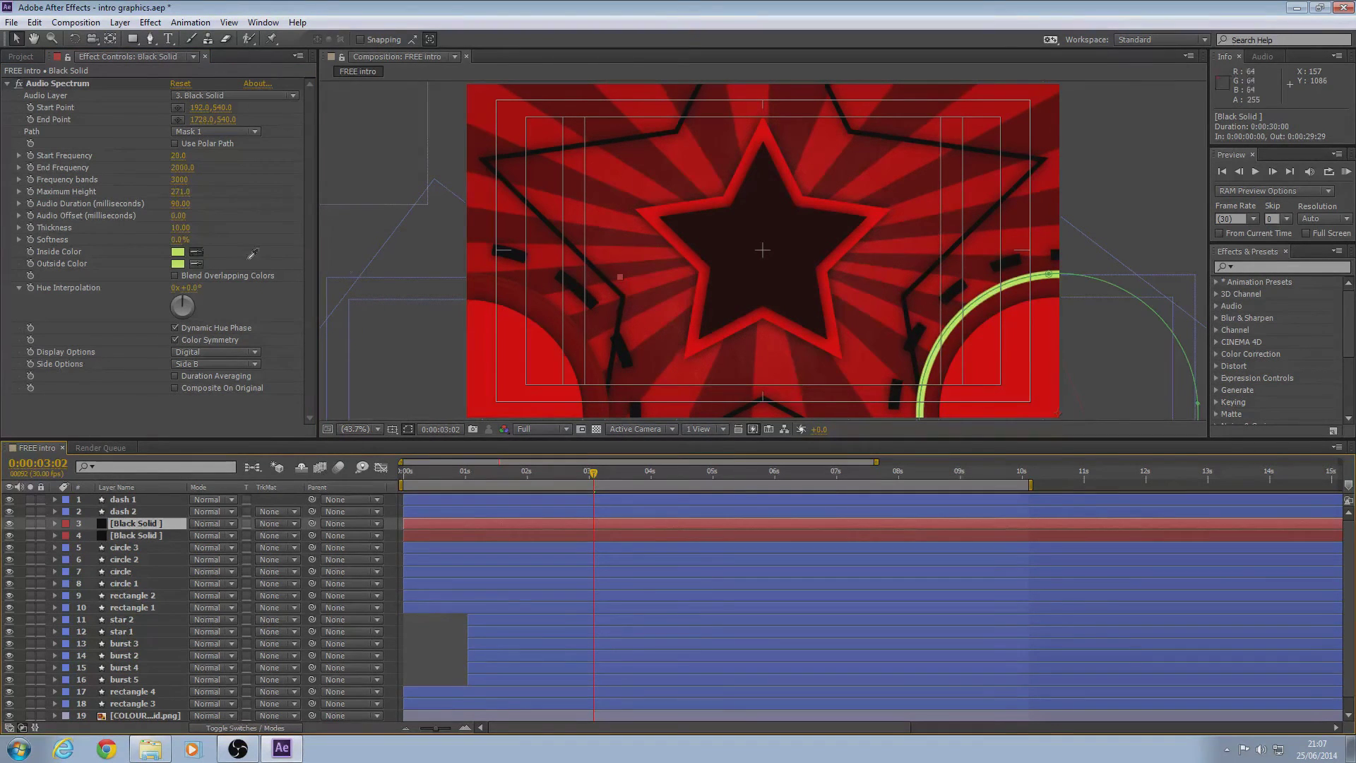
{"action": "left_click", "coordinate": [520, 284]}
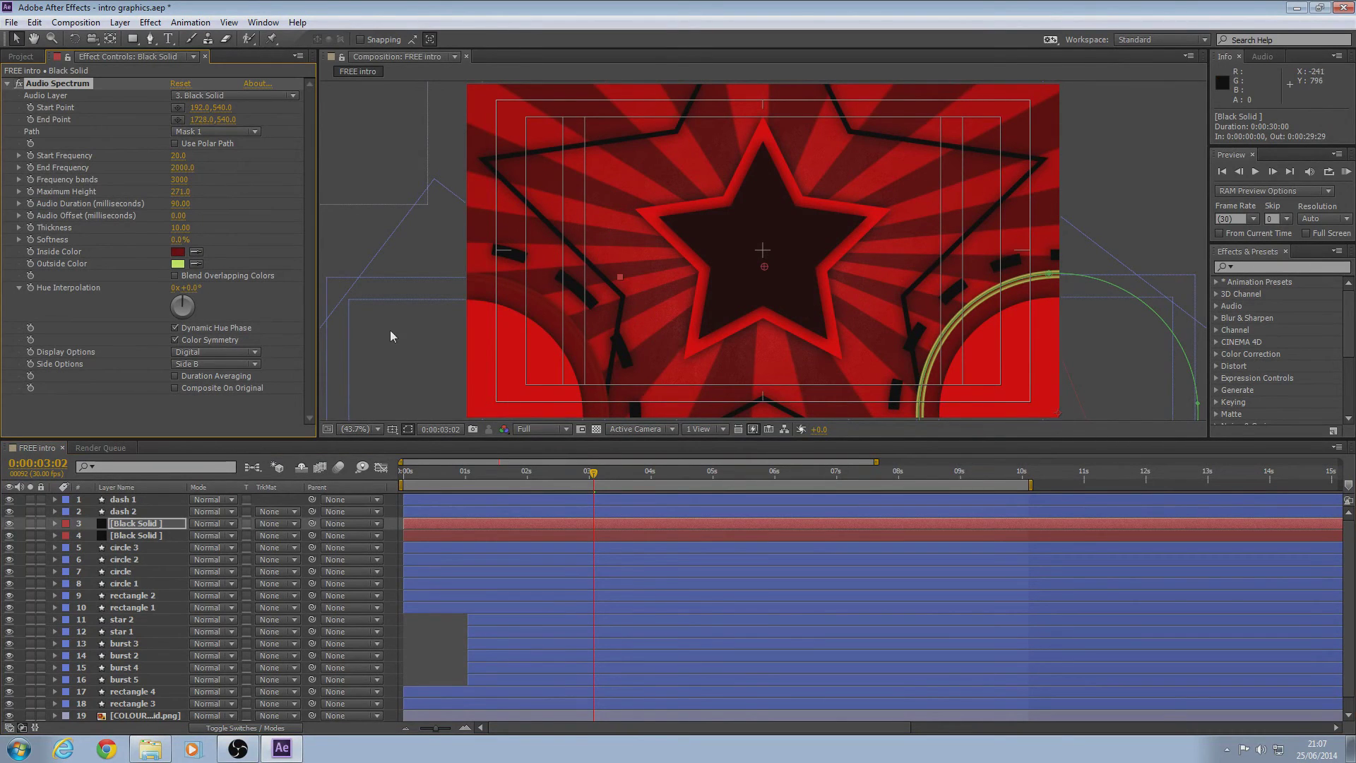
{"action": "left_click", "coordinate": [196, 263]}
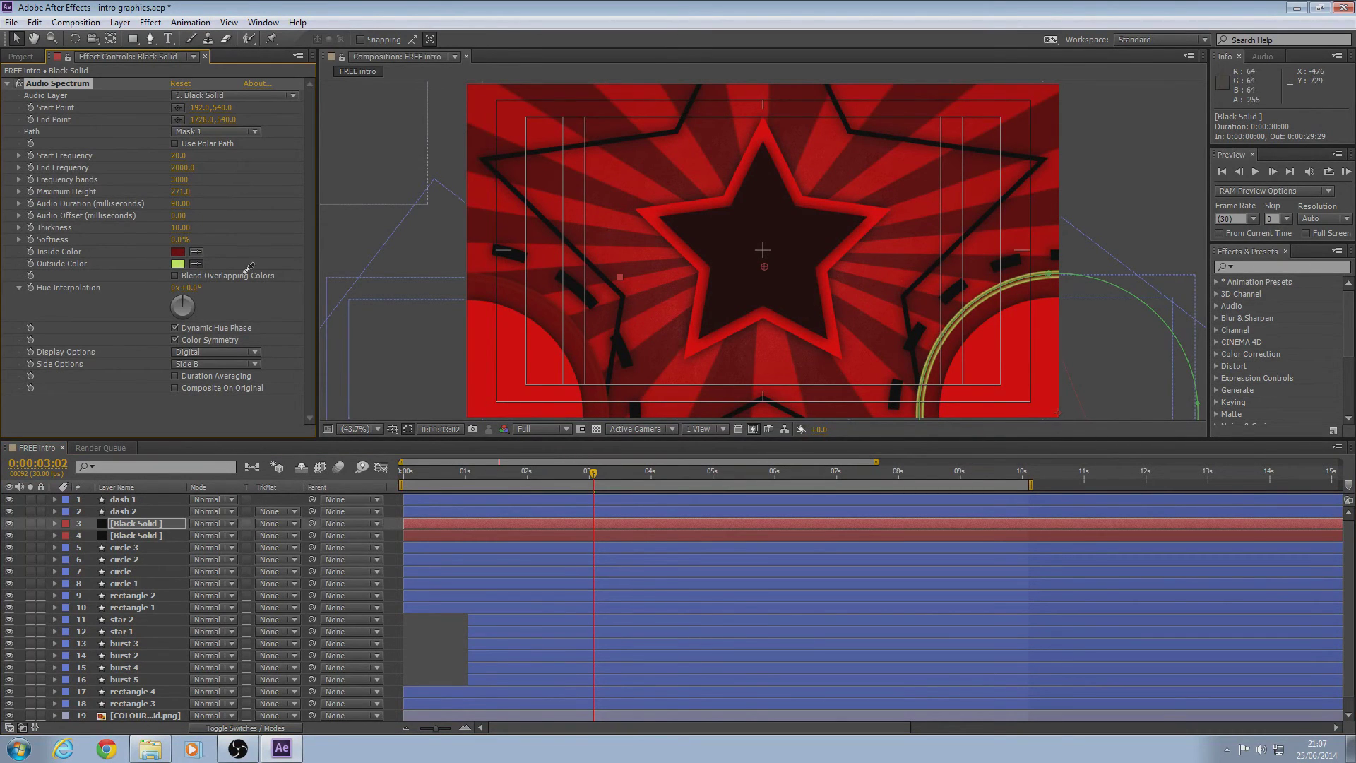
{"action": "left_click", "coordinate": [1042, 281]}
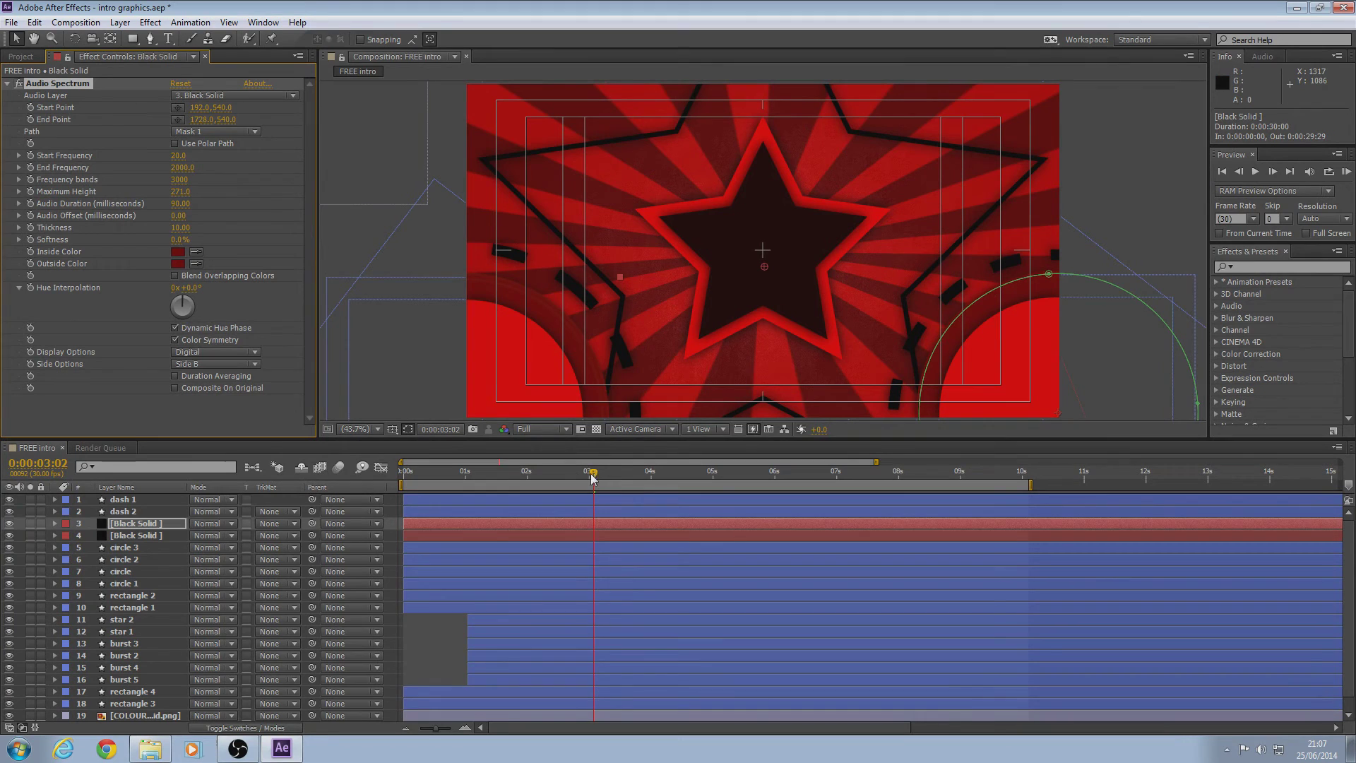
{"action": "left_click", "coordinate": [431, 472]}
{"action": "left_click", "coordinate": [1347, 172]}
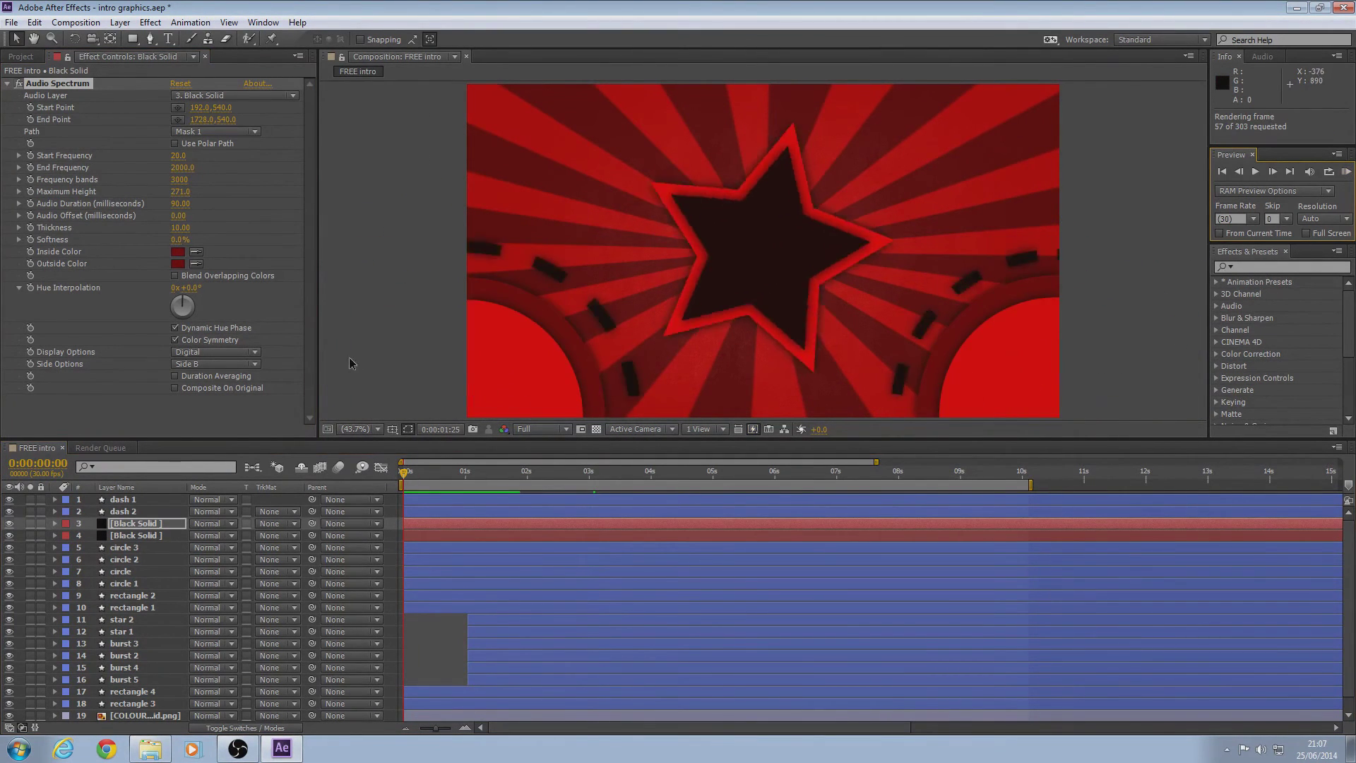
Step: Stop playback, rerun the RAM preview from about 1 second, then return to the Project panel
{"action": "key", "text": "space"}
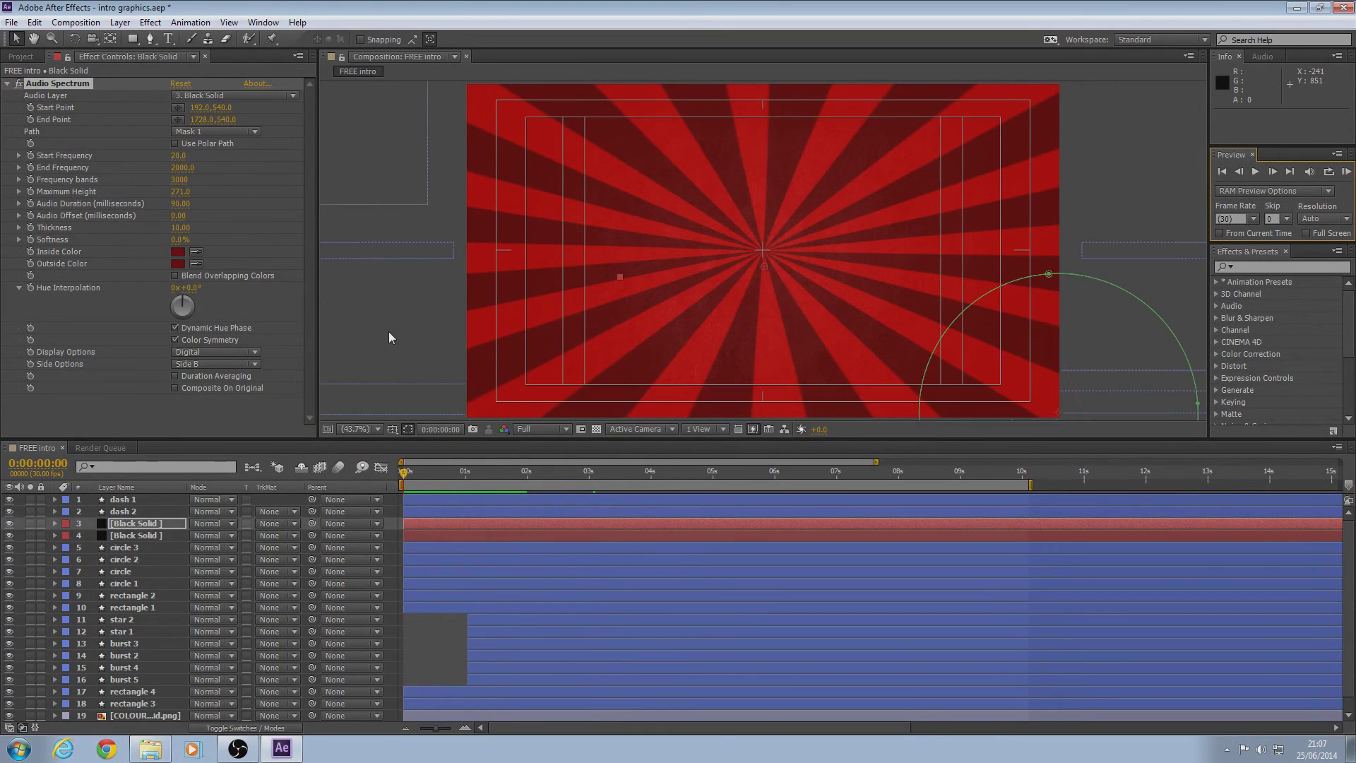
{"action": "left_click_drag", "start_coordinate": [466, 485], "coordinate": [376, 477]}
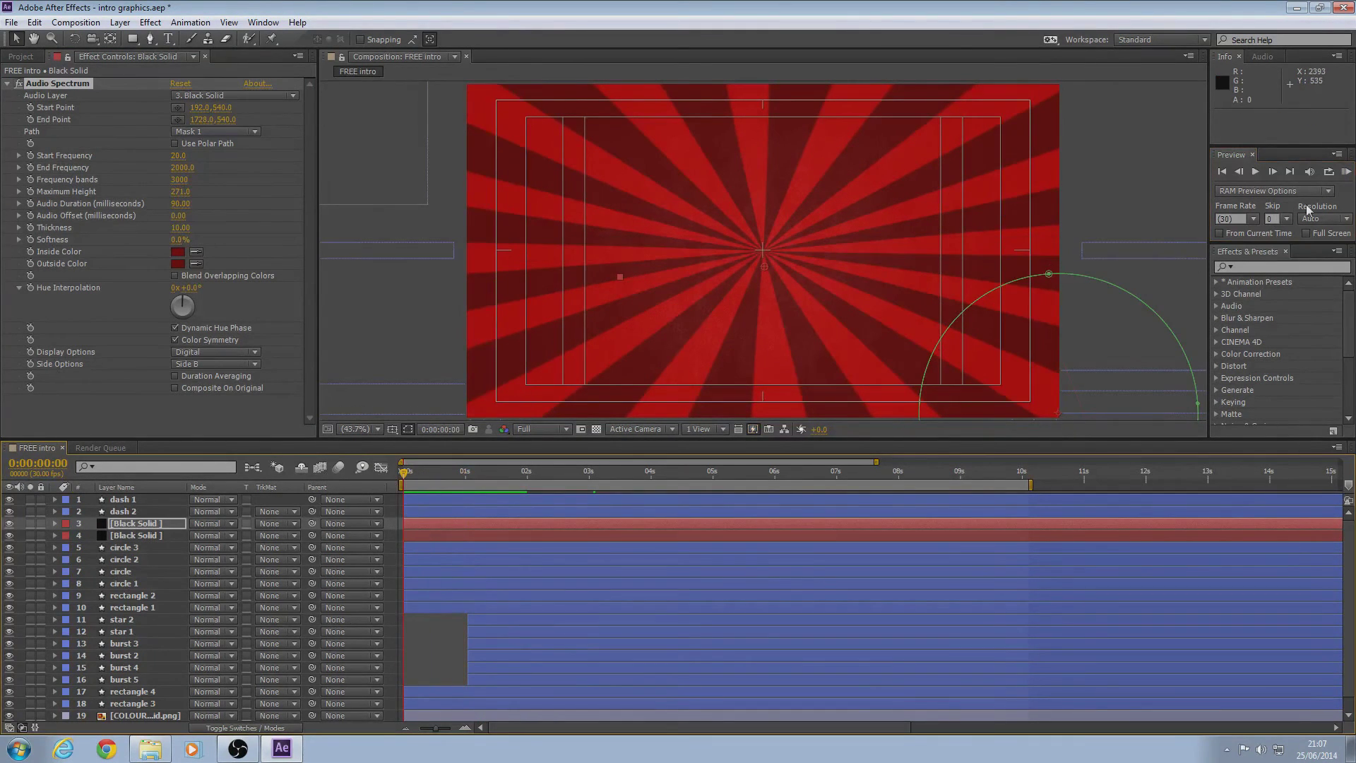
{"action": "left_click", "coordinate": [1347, 171]}
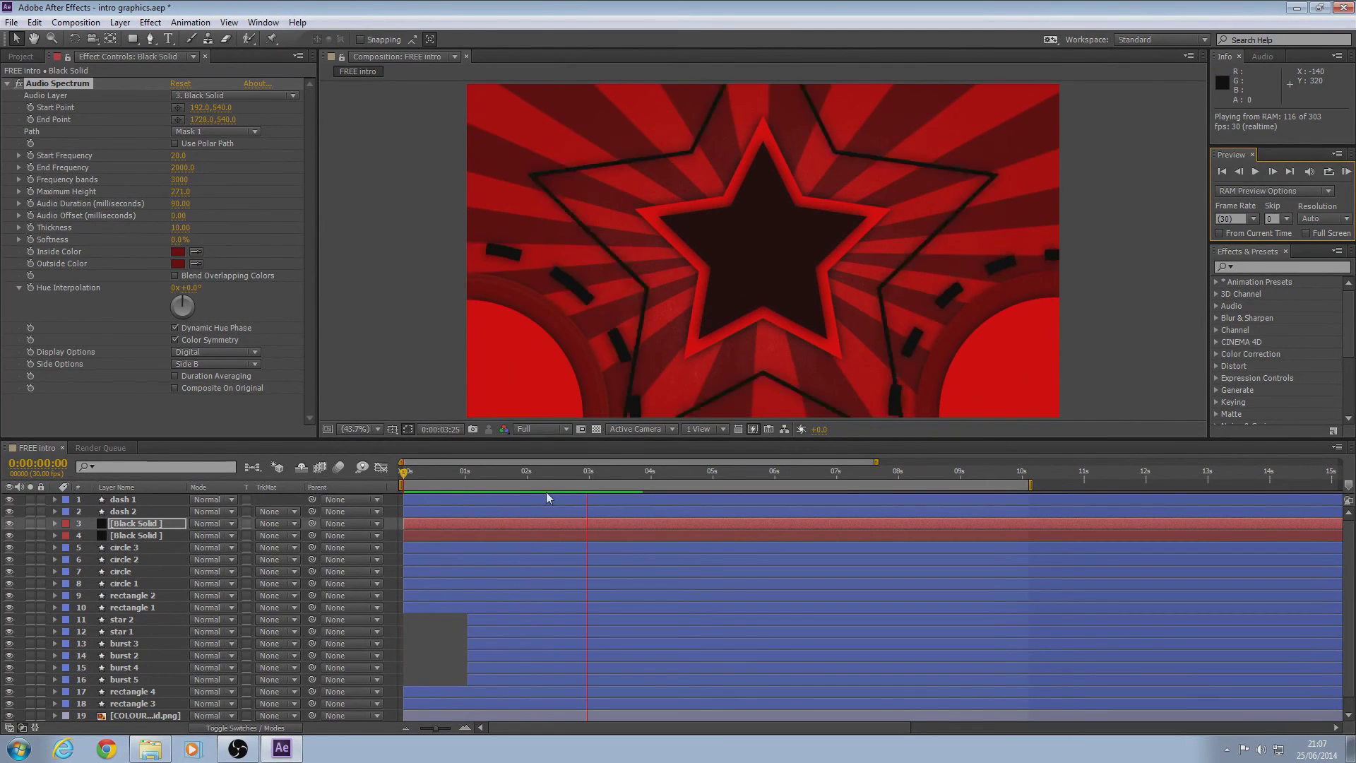
{"action": "key", "text": "space"}
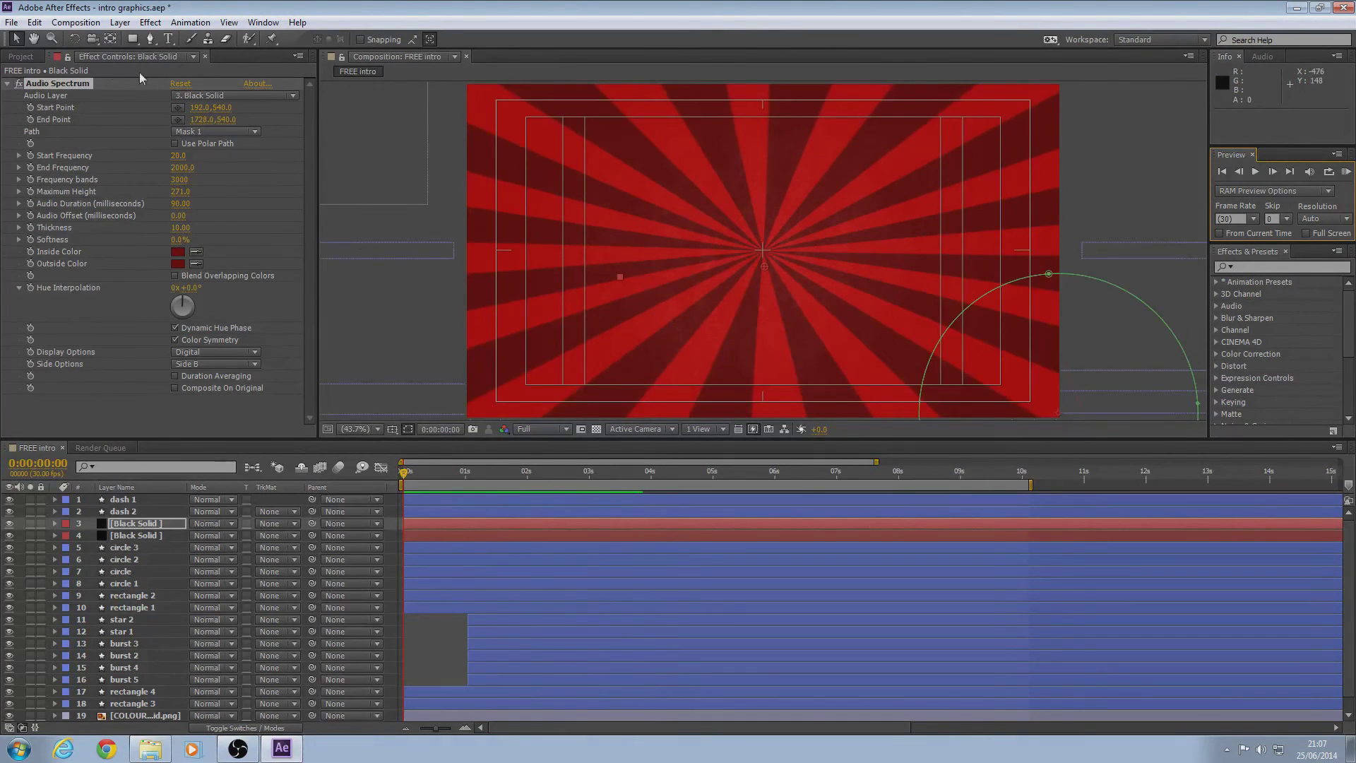
{"action": "left_click", "coordinate": [20, 57]}
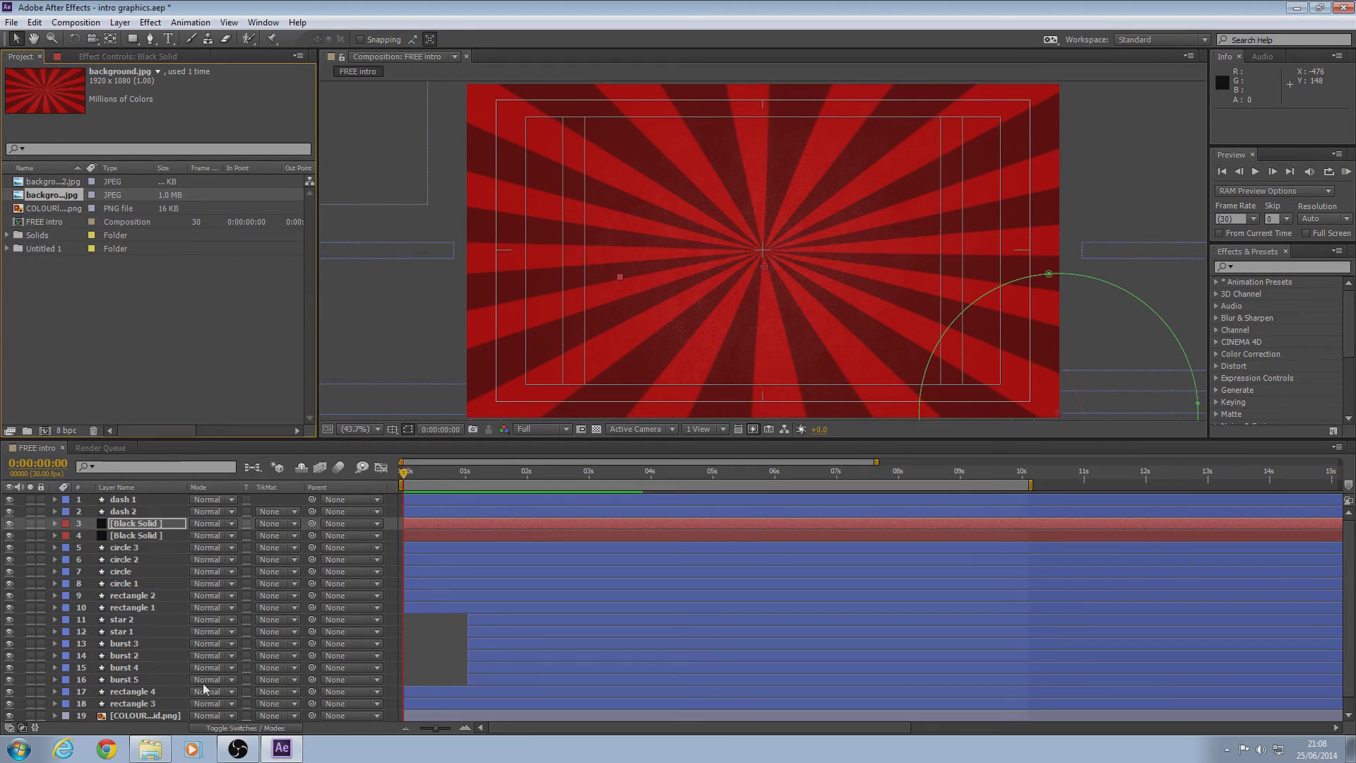
Step: Import David_Bulla-Highlife.mp3 from the Explorer intro folder into the Project panel
{"action": "scroll", "coordinate": [170, 657], "scroll_direction": "down", "scroll_amount": 1}
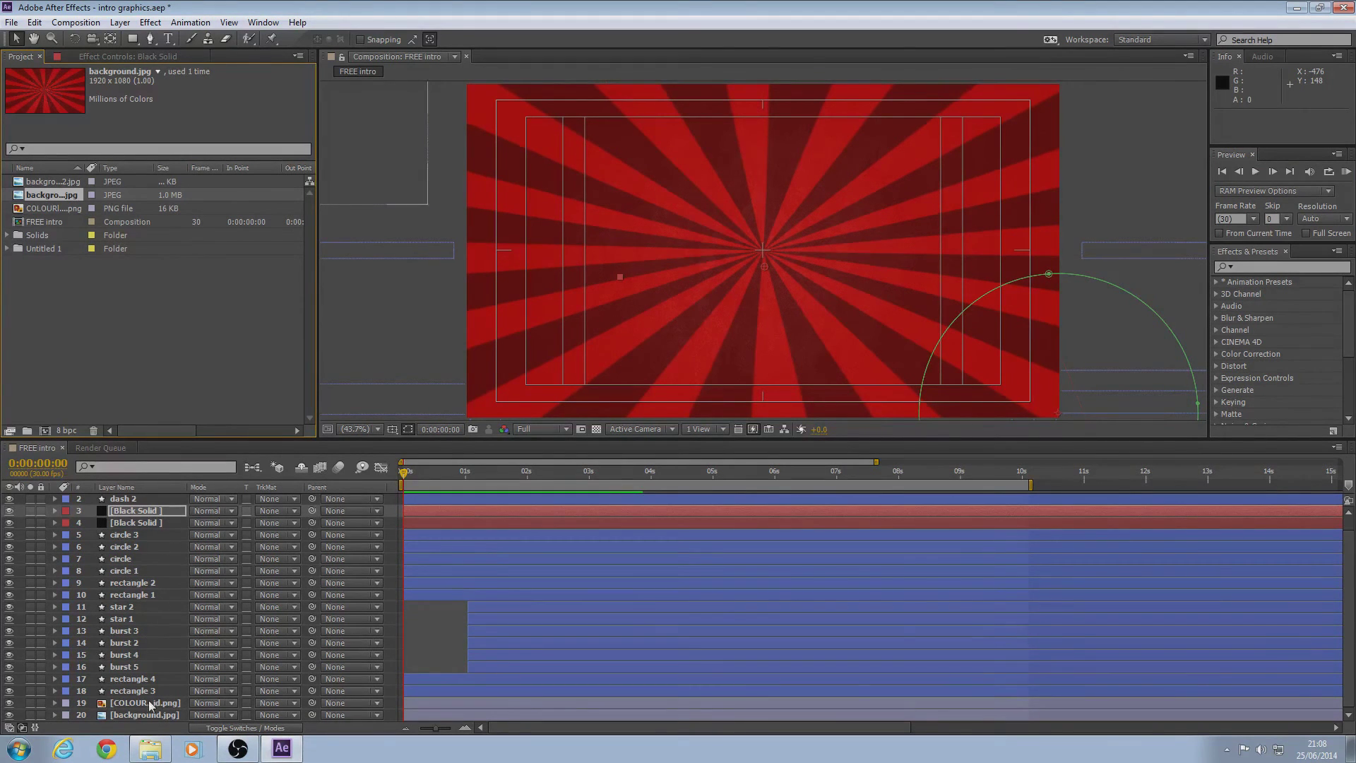
{"action": "left_click", "coordinate": [159, 752]}
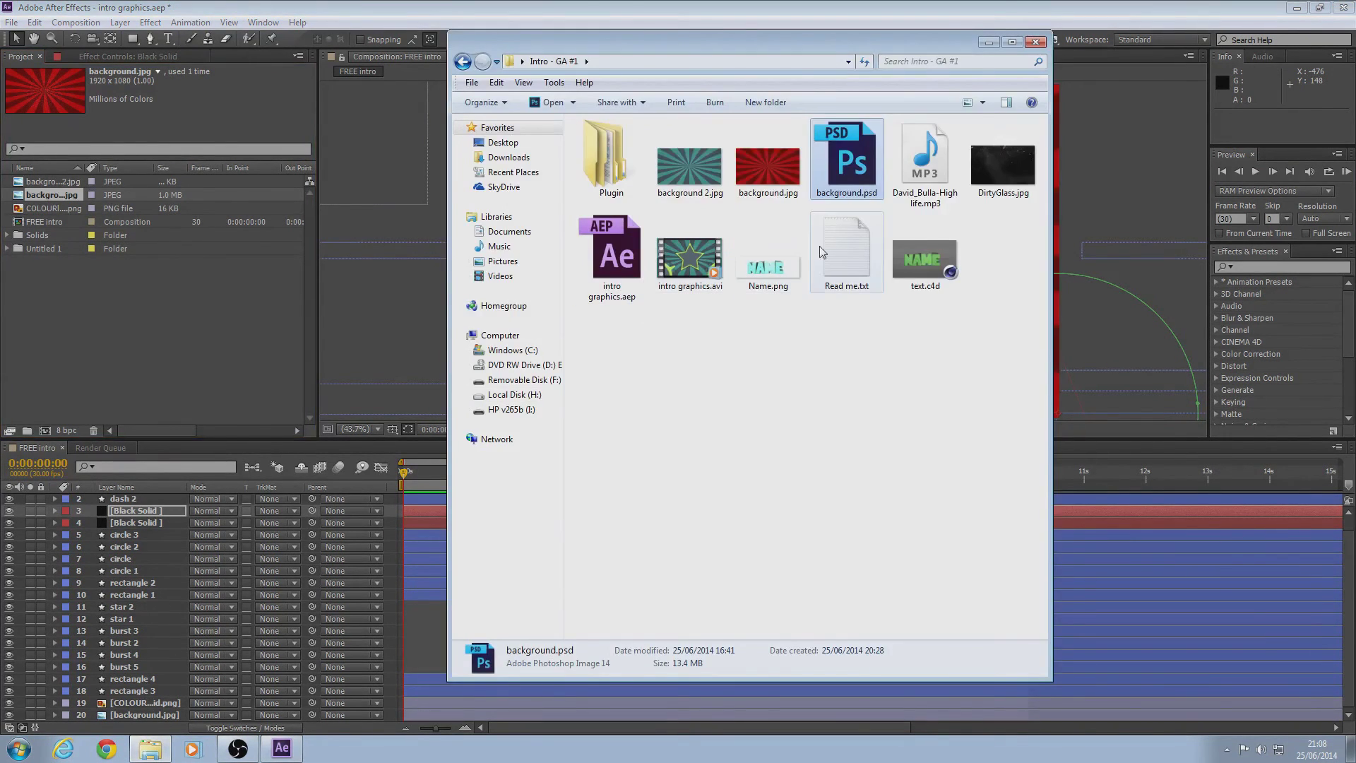
{"action": "left_click", "coordinate": [931, 175]}
{"action": "left_click_drag", "start_coordinate": [931, 174], "coordinate": [124, 397]}
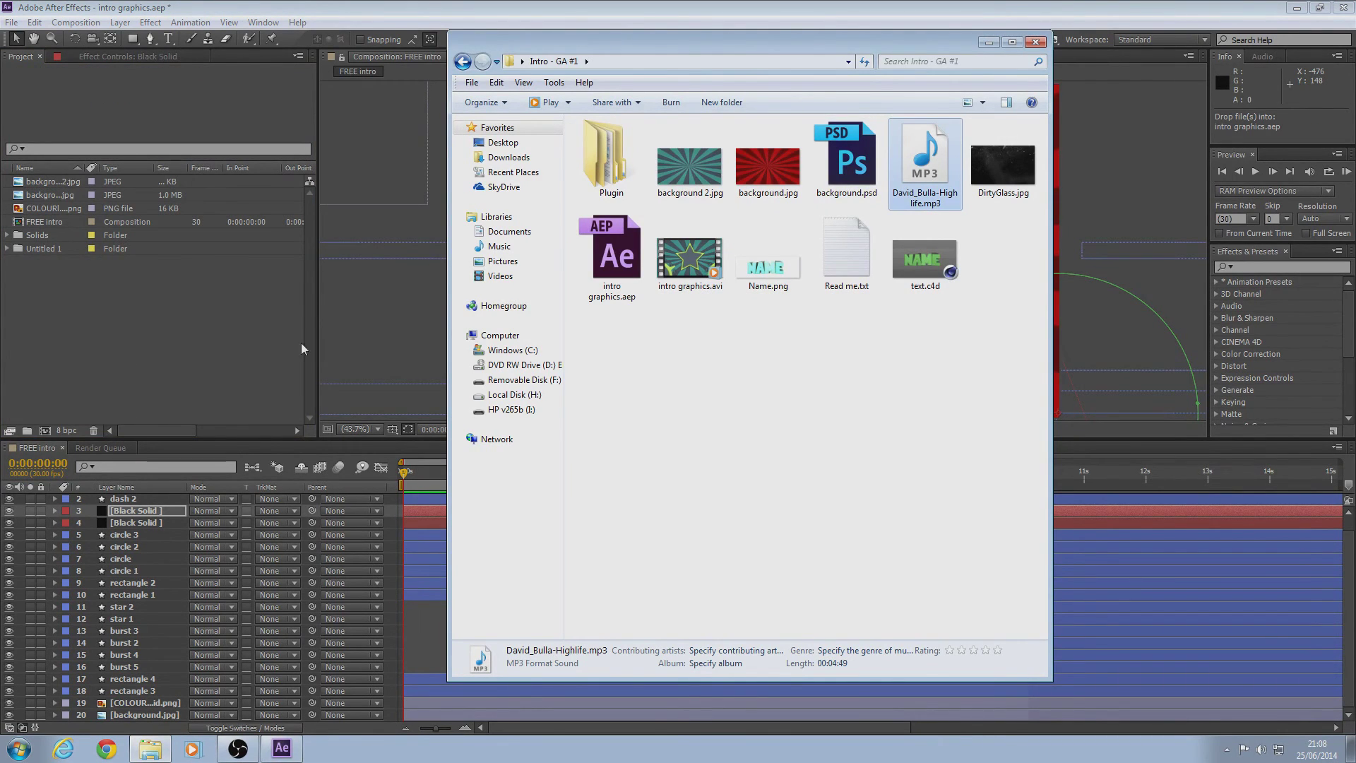
{"action": "left_click_drag", "start_coordinate": [189, 349], "coordinate": [176, 356]}
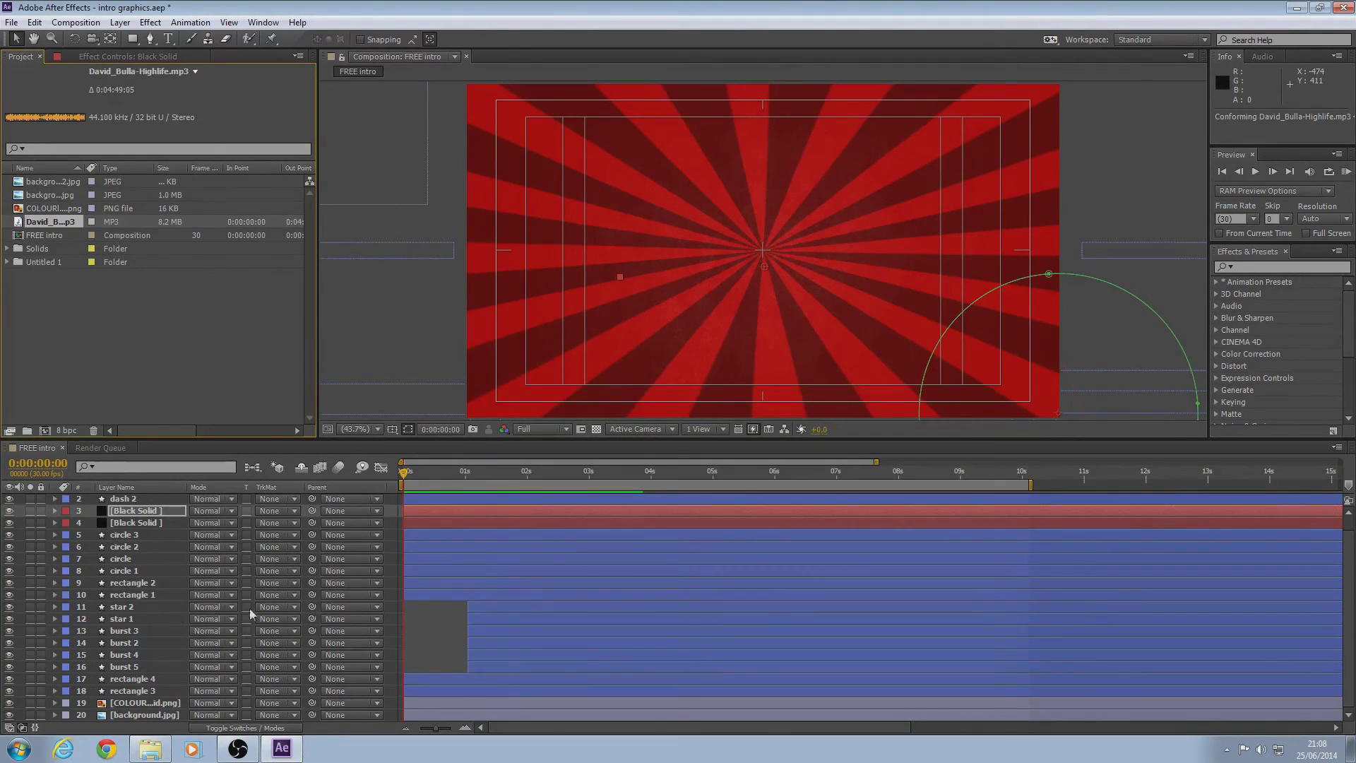
Step: Add the mp3 as a layer of the FREE intro composition
{"action": "scroll", "coordinate": [181, 615], "scroll_direction": "up", "scroll_amount": 1}
{"action": "scroll", "coordinate": [181, 615], "scroll_direction": "down", "scroll_amount": 1}
{"action": "left_click_drag", "start_coordinate": [40, 222], "coordinate": [92, 718]}
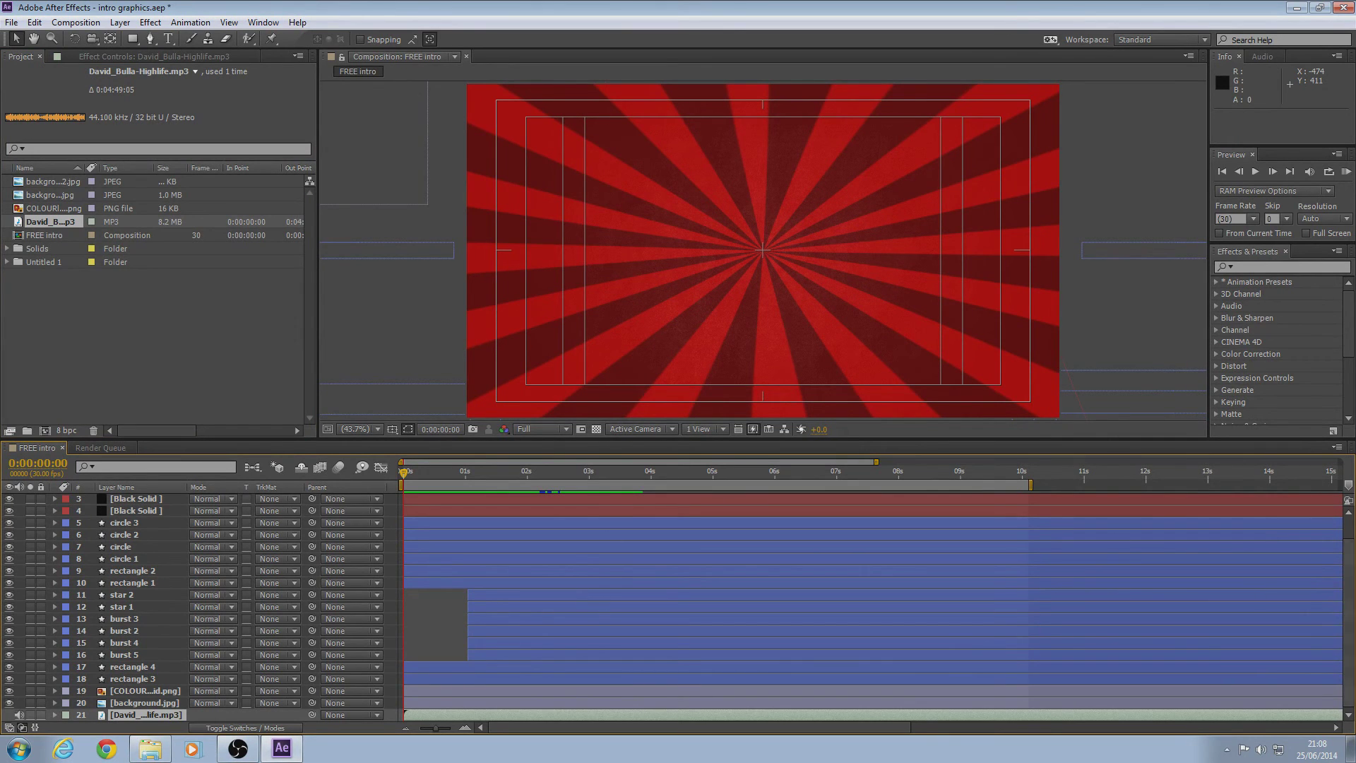
{"action": "left_click", "coordinate": [121, 716]}
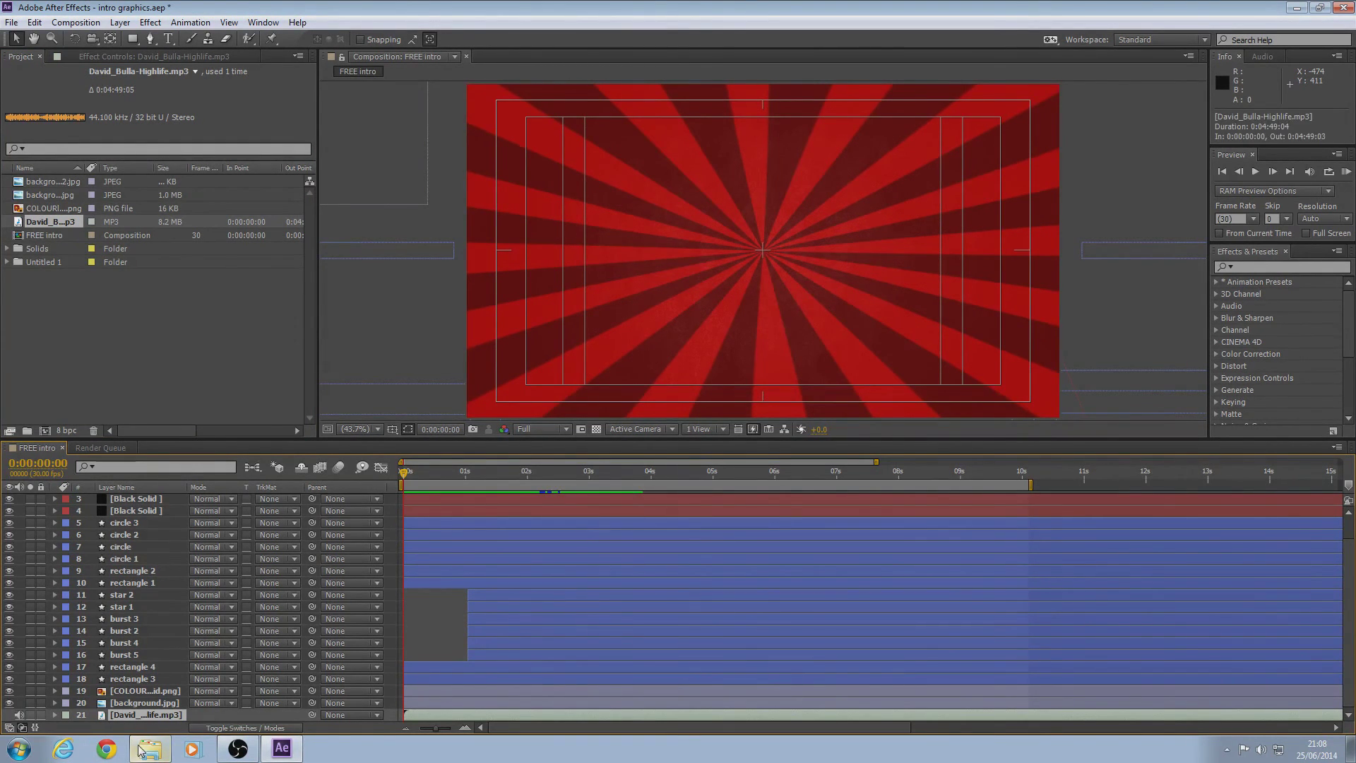
Step: Show the waveform and slide the Highlife layer so it starts about 20 seconds into the song
{"action": "key", "text": "minus"}
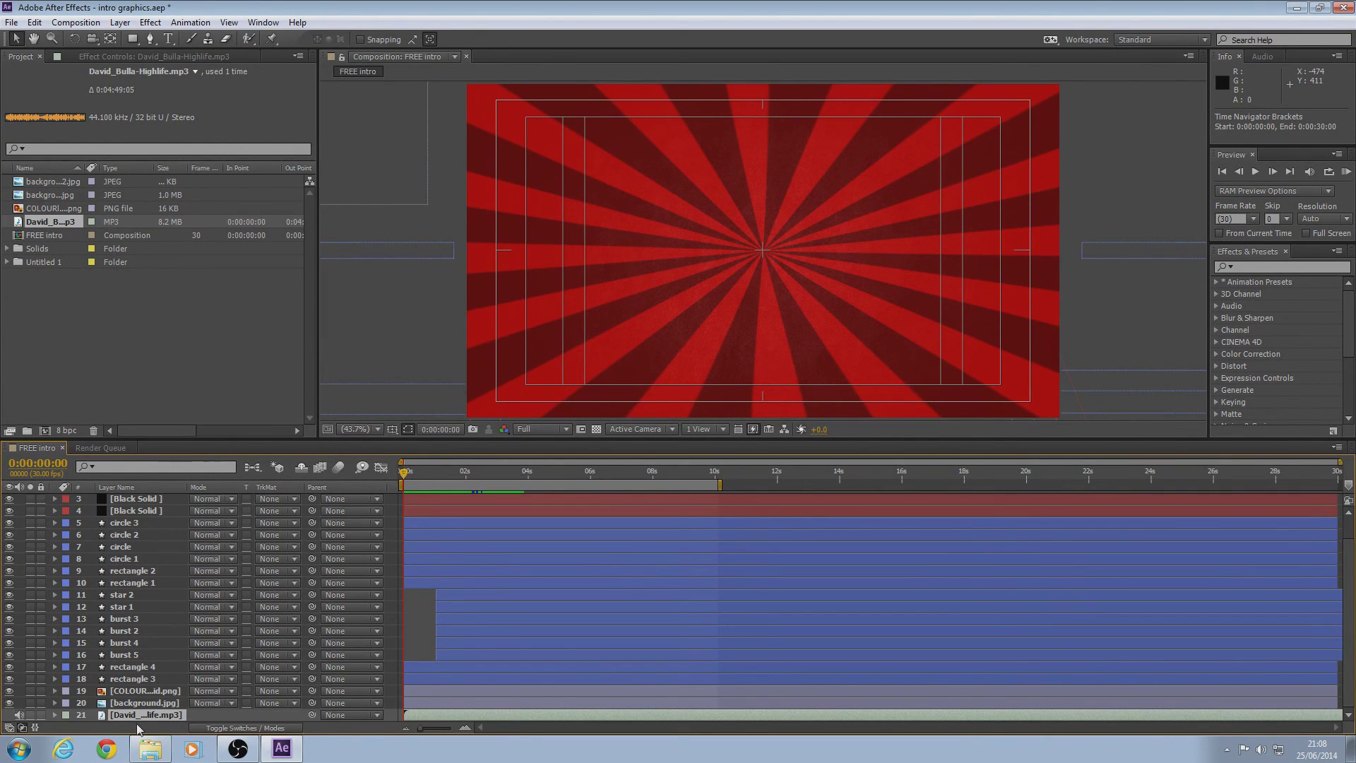
{"action": "key", "text": "l"}
{"action": "key", "text": "l"}
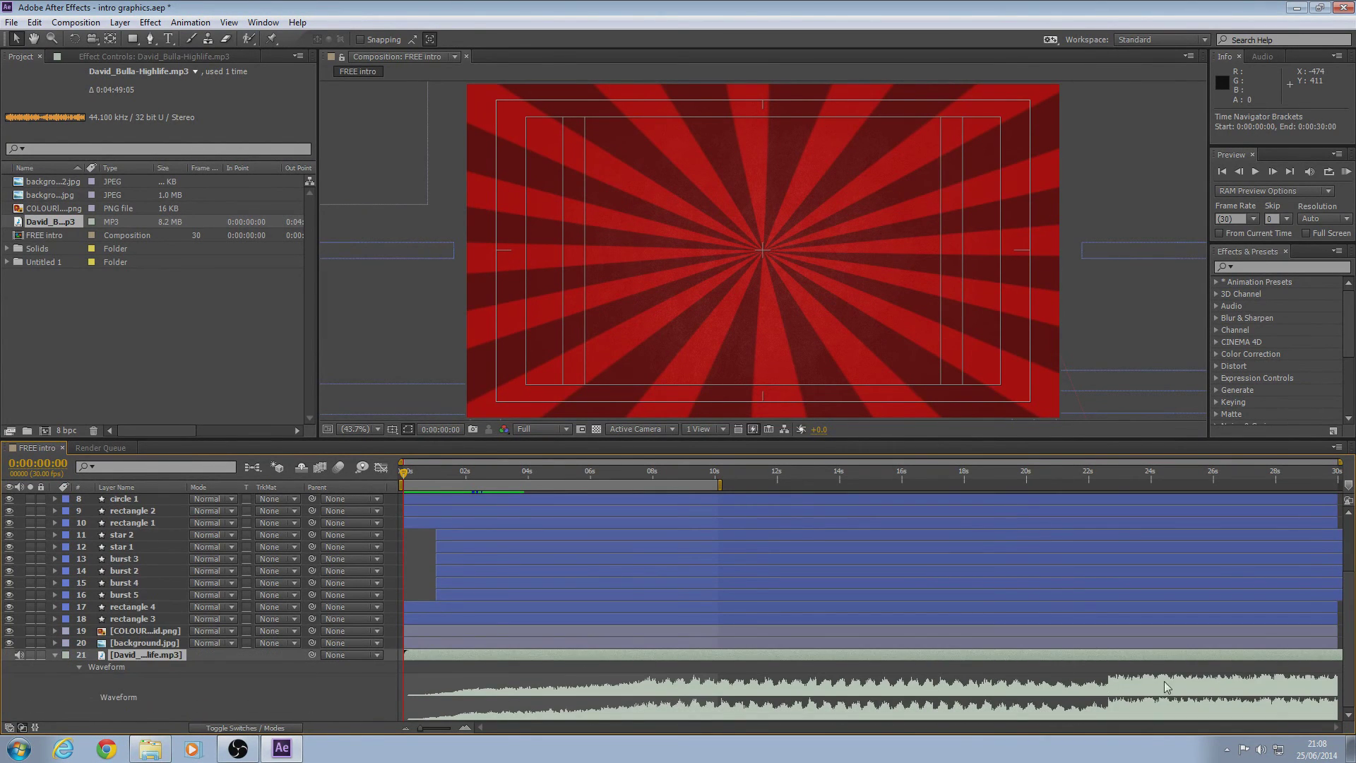
{"action": "left_click_drag", "start_coordinate": [1107, 660], "coordinate": [519, 660]}
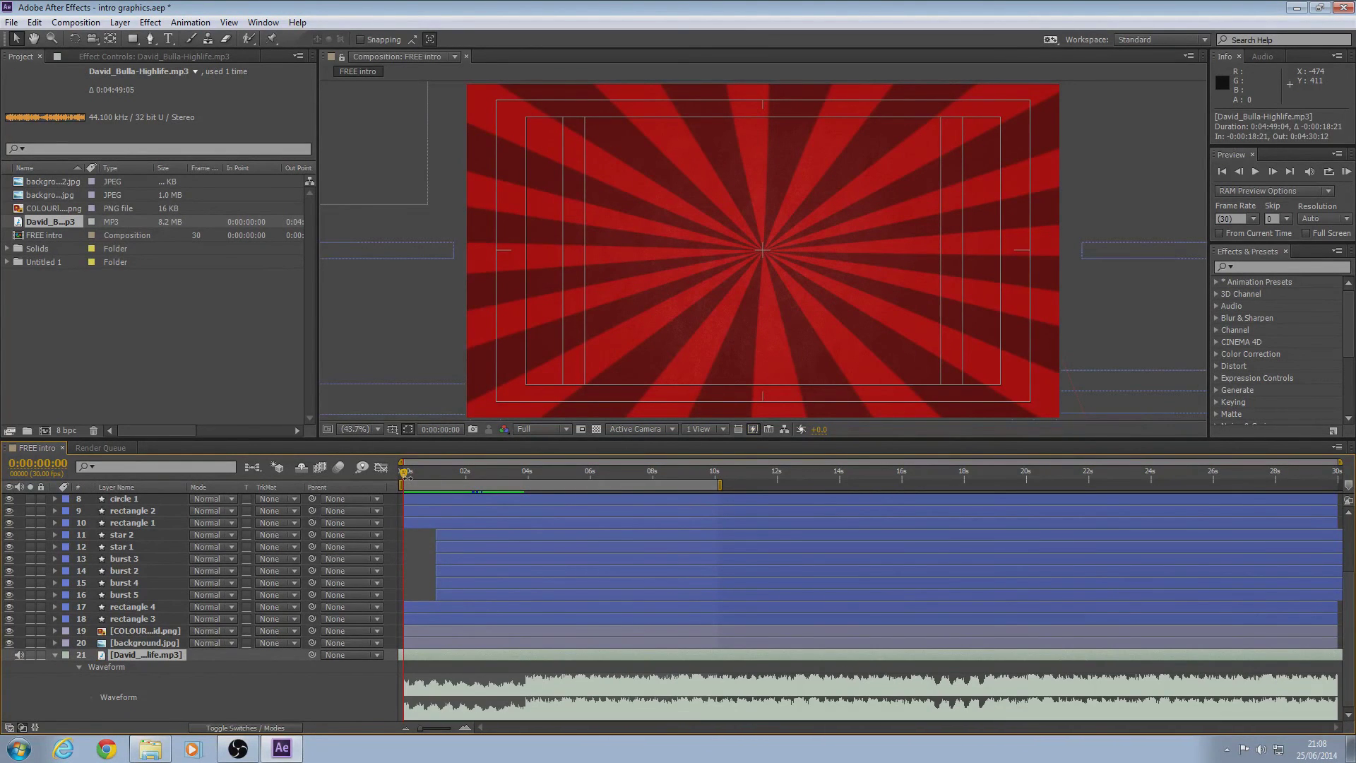
{"action": "left_click_drag", "start_coordinate": [409, 478], "coordinate": [473, 478]}
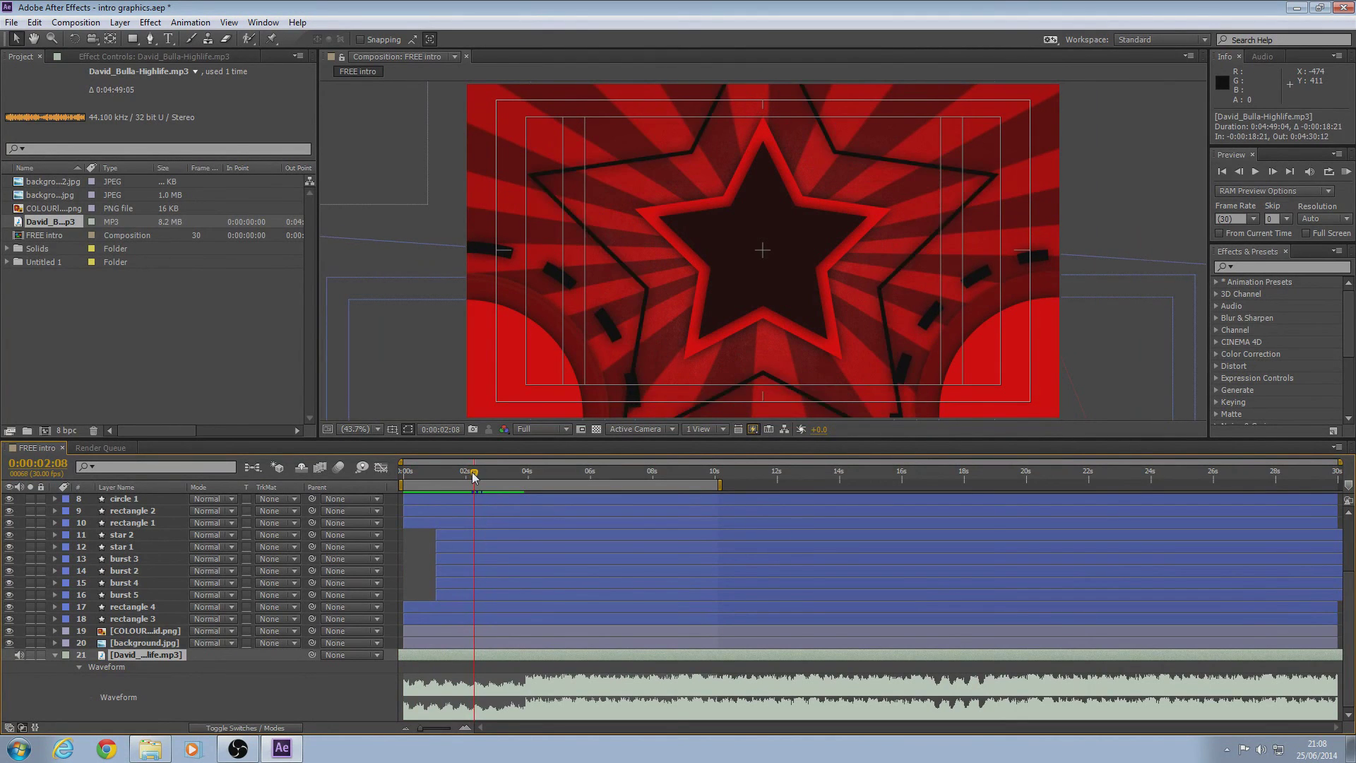
{"action": "left_click_drag", "start_coordinate": [473, 478], "coordinate": [471, 477]}
{"action": "left_click_drag", "start_coordinate": [602, 657], "coordinate": [549, 651]}
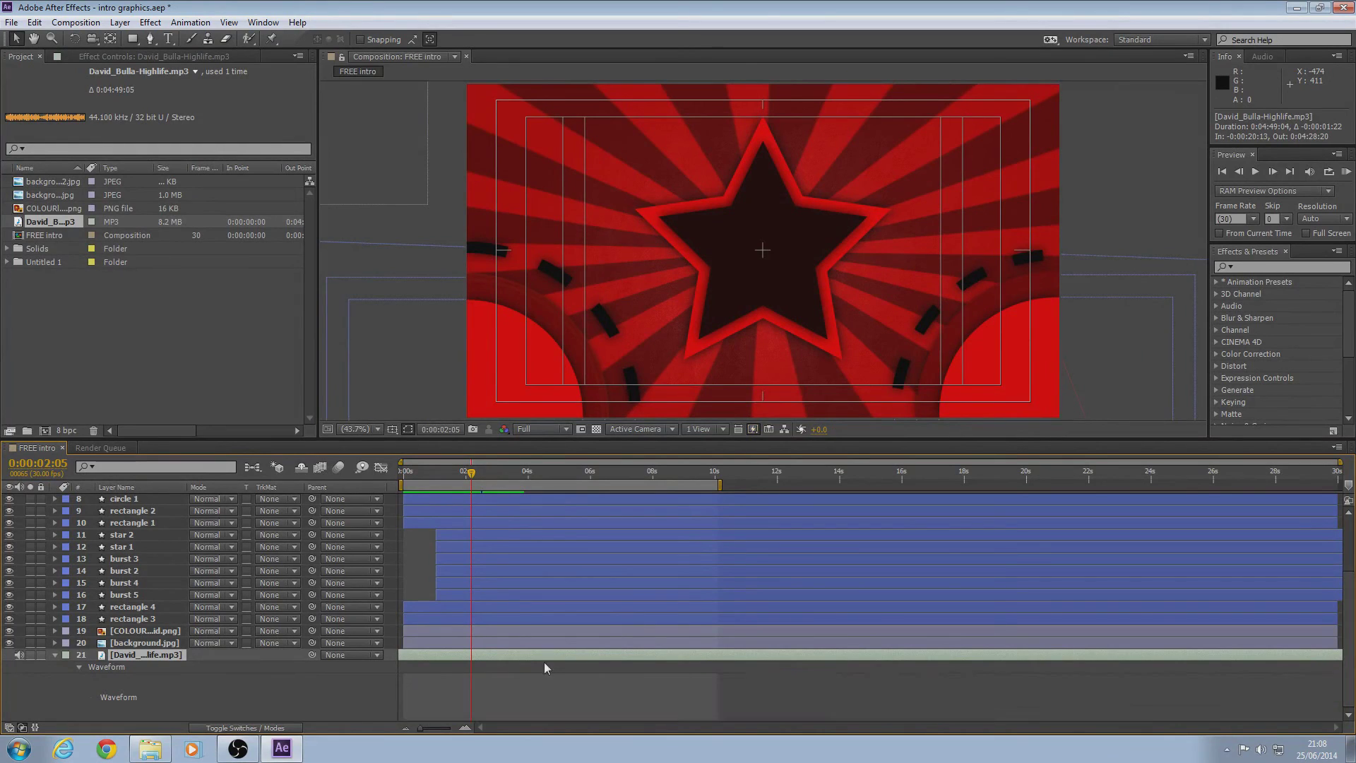
{"action": "left_click_drag", "start_coordinate": [472, 477], "coordinate": [472, 478]}
Step: Set the lower Black Solid's Audio Spectrum Audio Layer to 21. David_Bulla-Highlife.mp3
{"action": "left_click", "coordinate": [152, 643]}
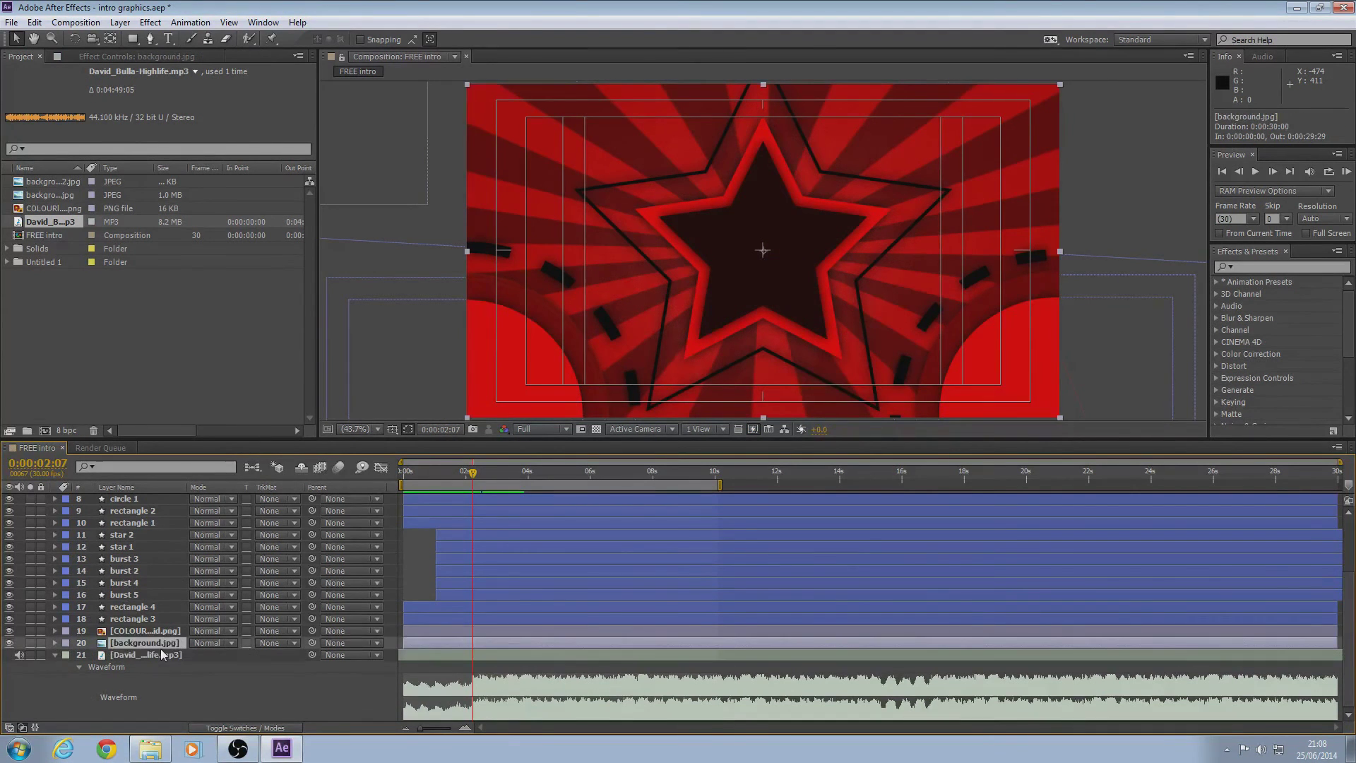
{"action": "scroll", "coordinate": [152, 635], "scroll_direction": "up", "scroll_amount": 3}
{"action": "left_click", "coordinate": [145, 537]}
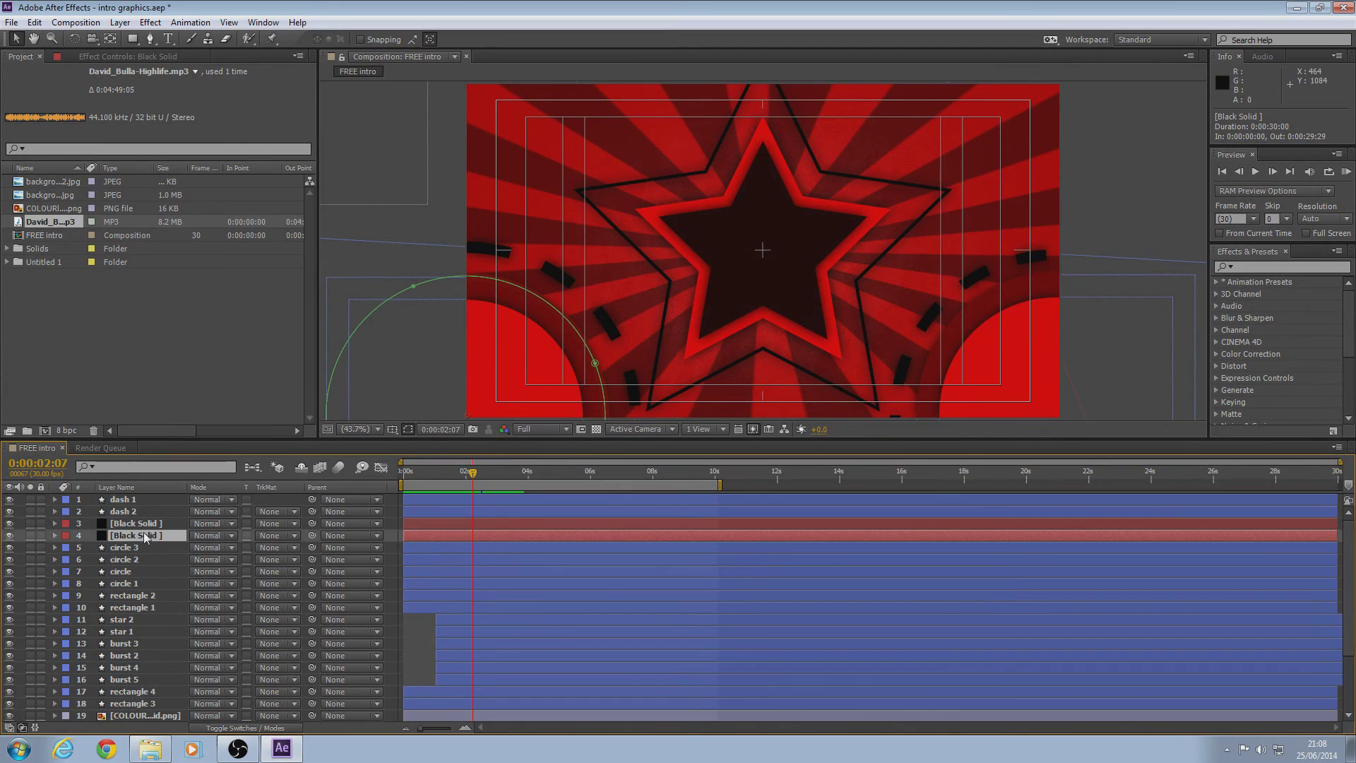
{"action": "left_click", "coordinate": [107, 55]}
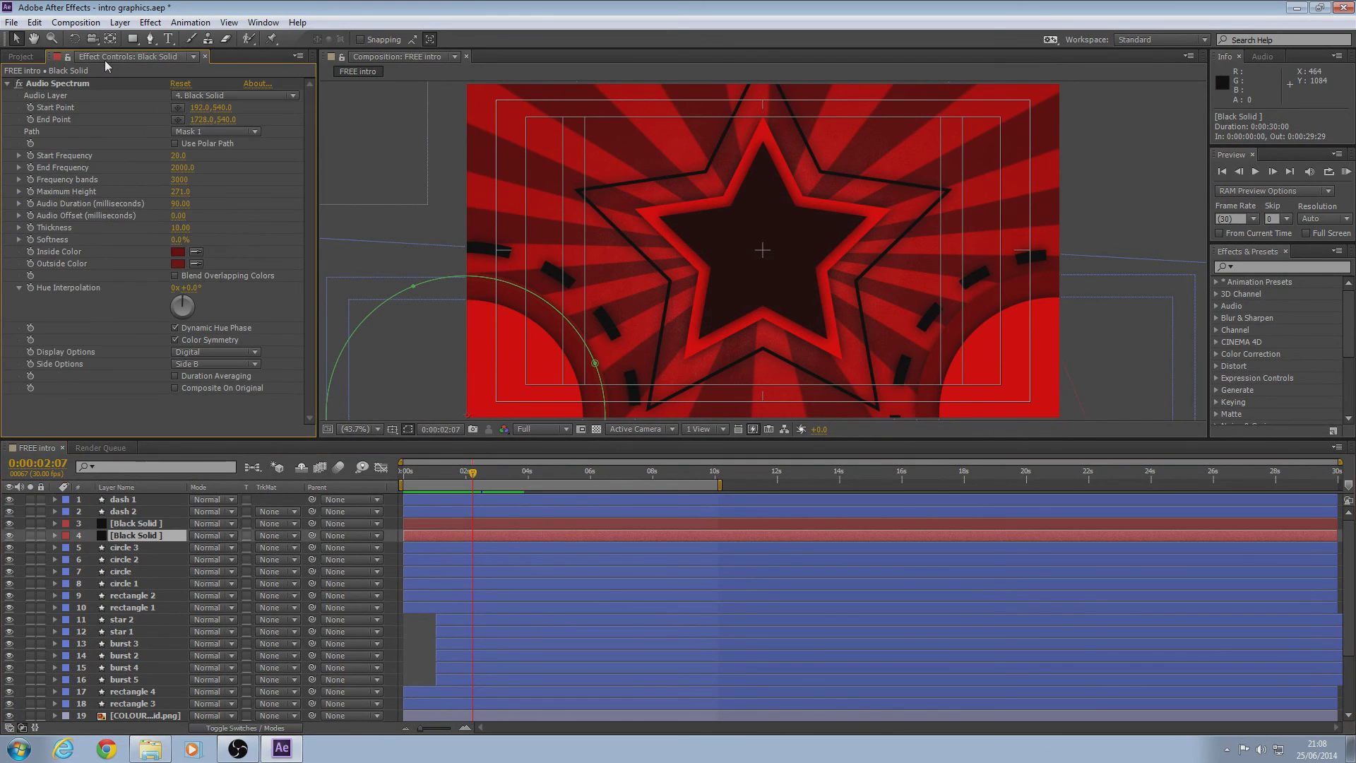
{"action": "left_click", "coordinate": [203, 98]}
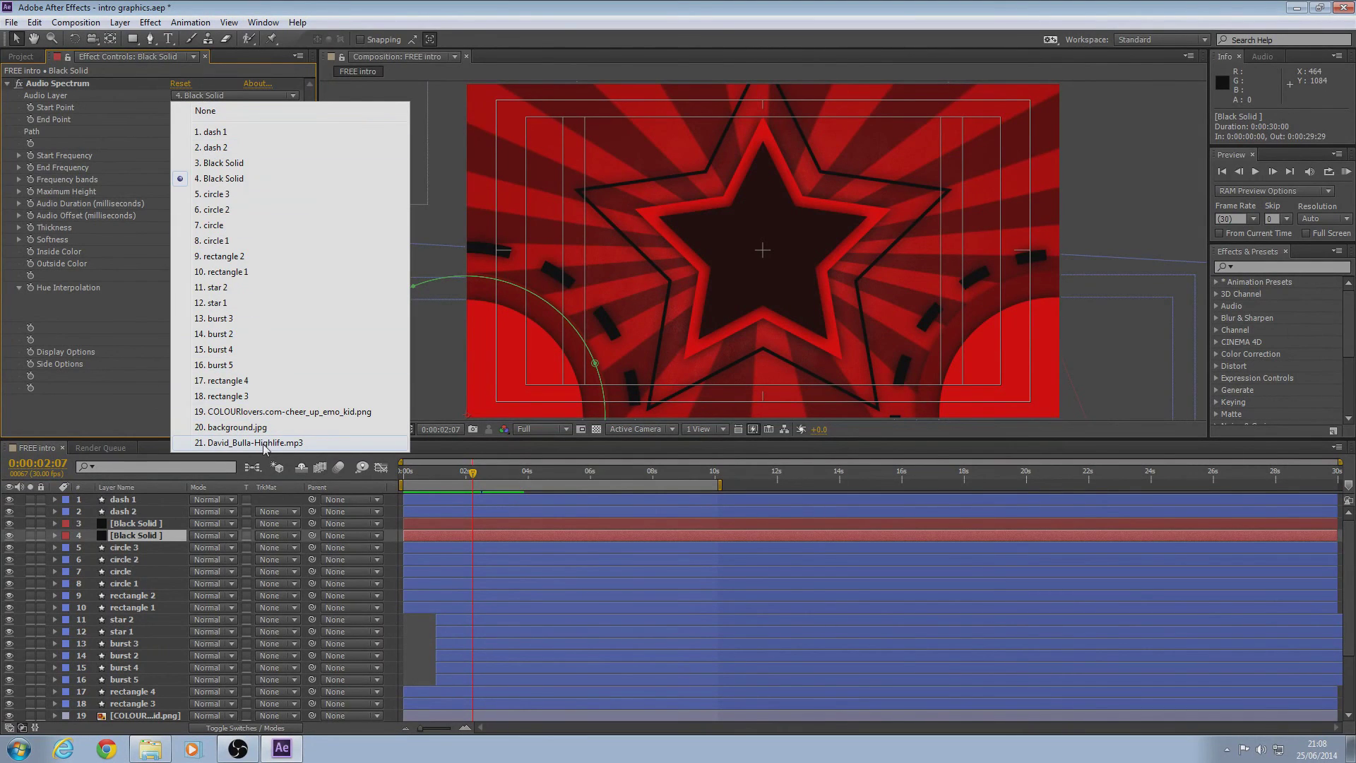
{"action": "left_click", "coordinate": [248, 442]}
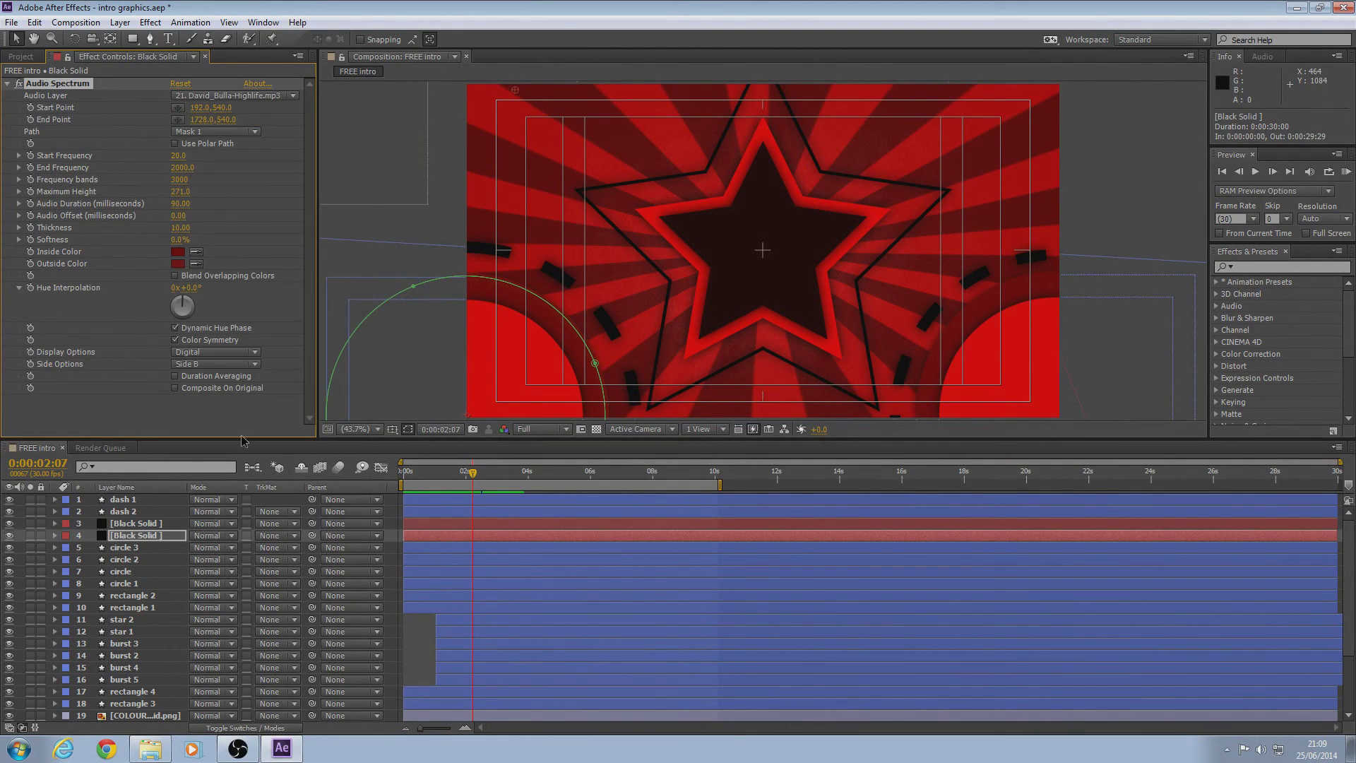
Step: Point the other Black Solid's Audio Layer at the music track and return to the start
{"action": "left_click", "coordinate": [142, 526]}
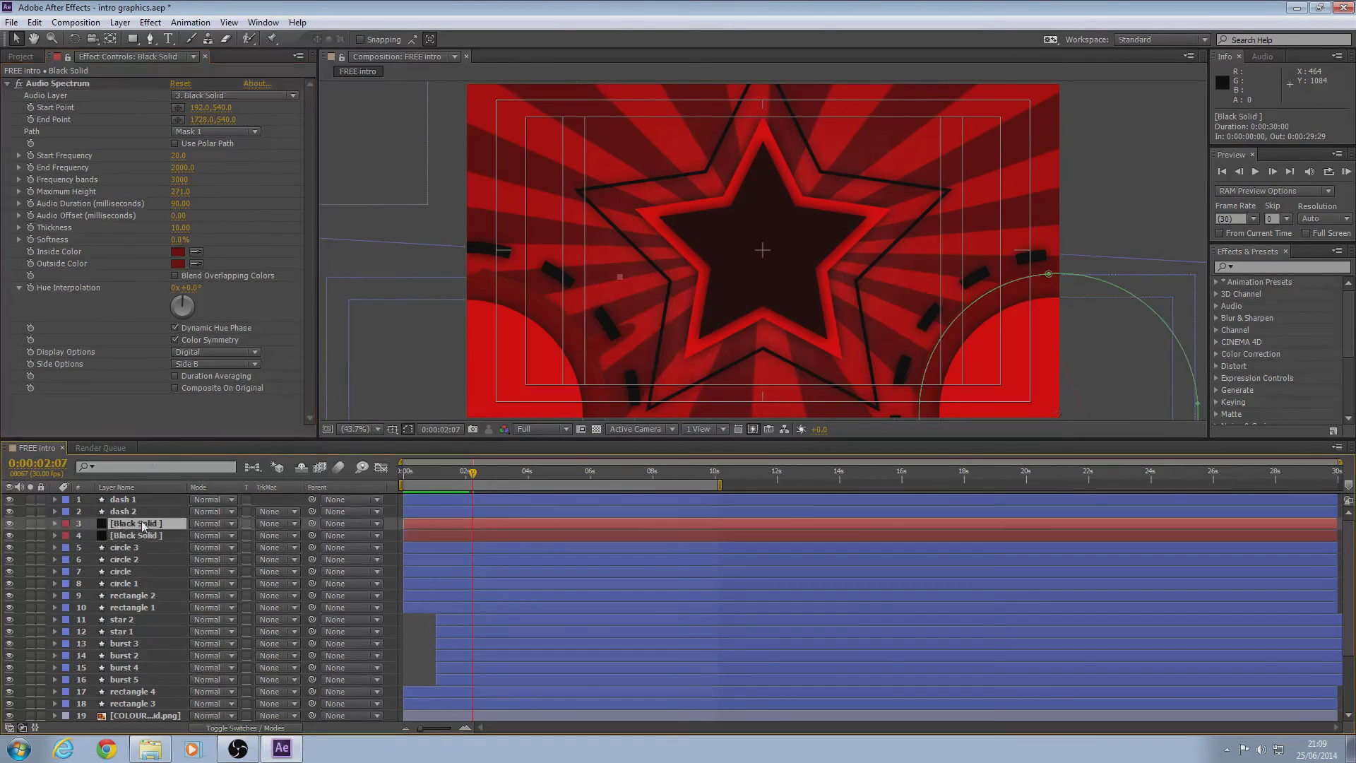
{"action": "left_click", "coordinate": [196, 100]}
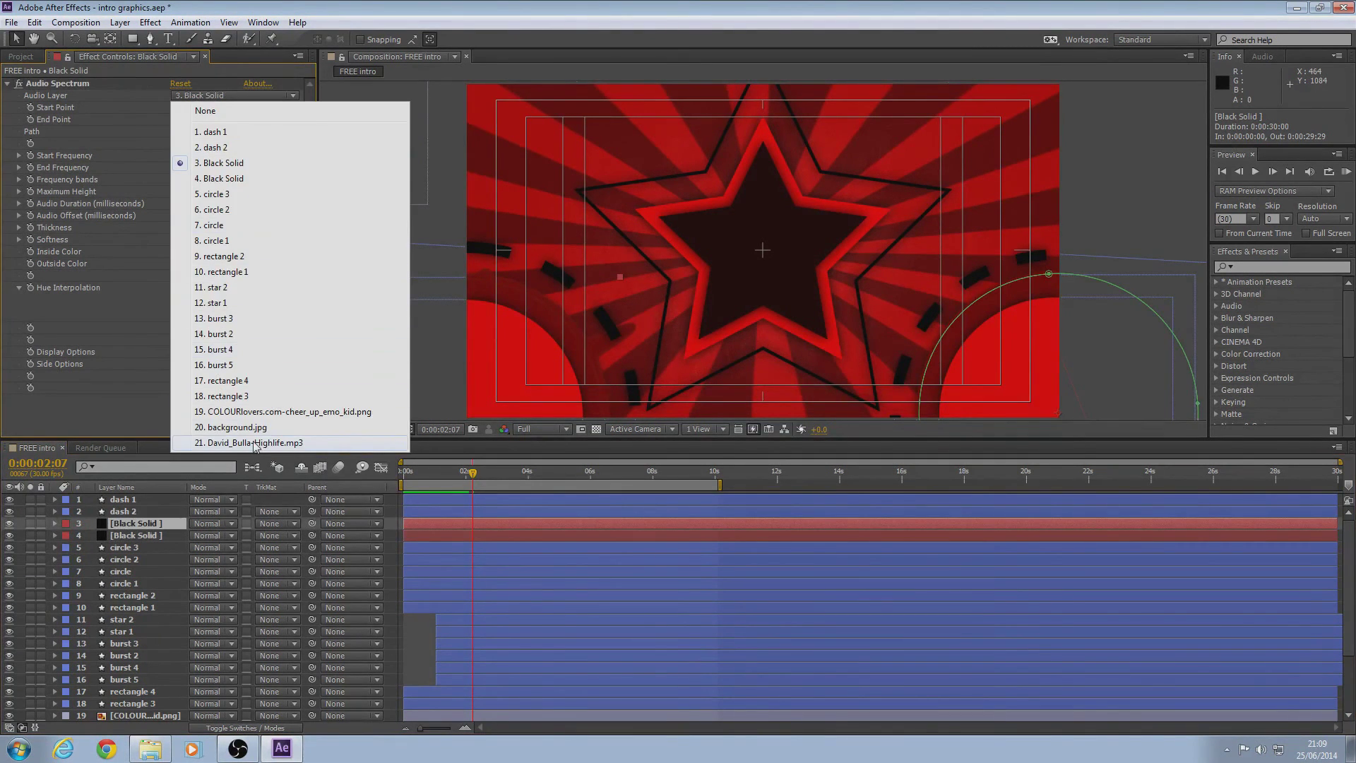
{"action": "left_click", "coordinate": [260, 445]}
{"action": "left_click_drag", "start_coordinate": [474, 472], "coordinate": [404, 472]}
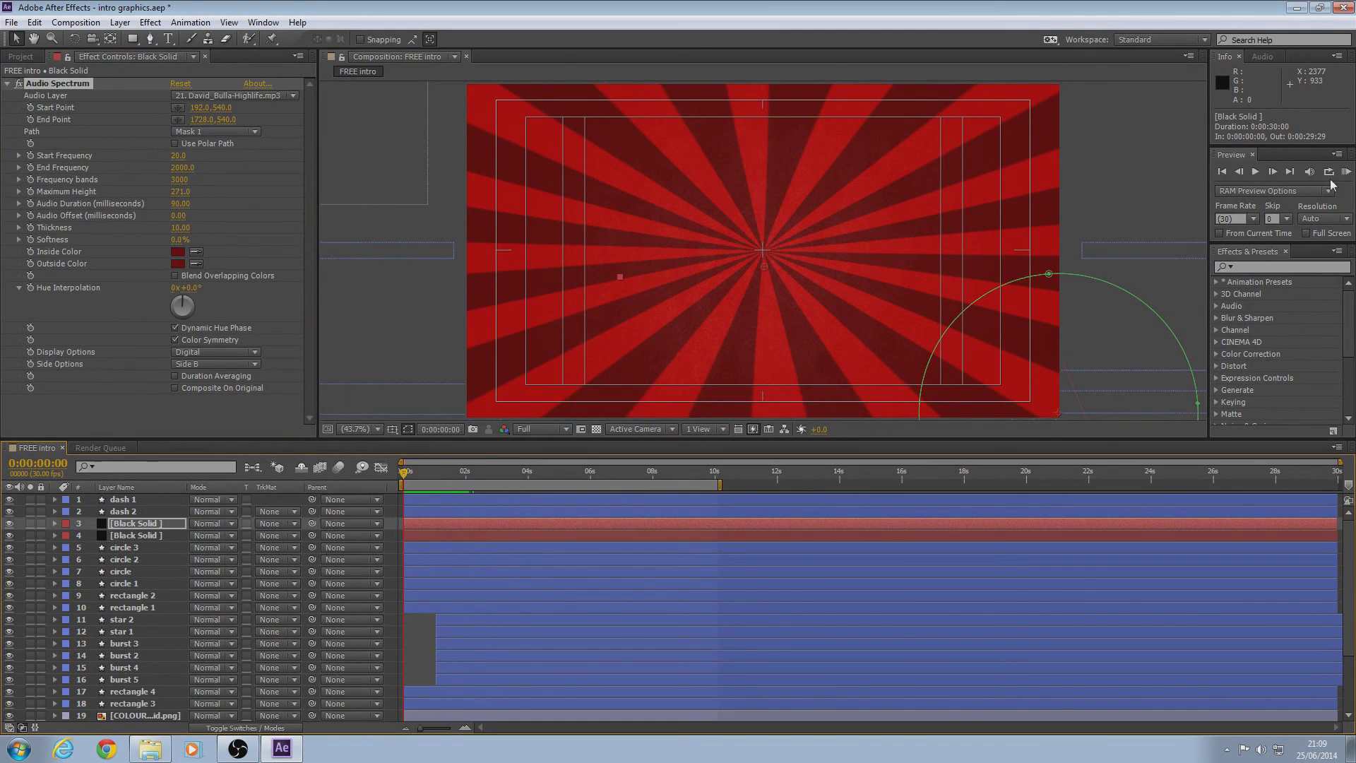
Step: Play a numpad-0 RAM preview of the intro with its music, stop it, and minimize After Effects
{"action": "key", "text": "KP_0"}
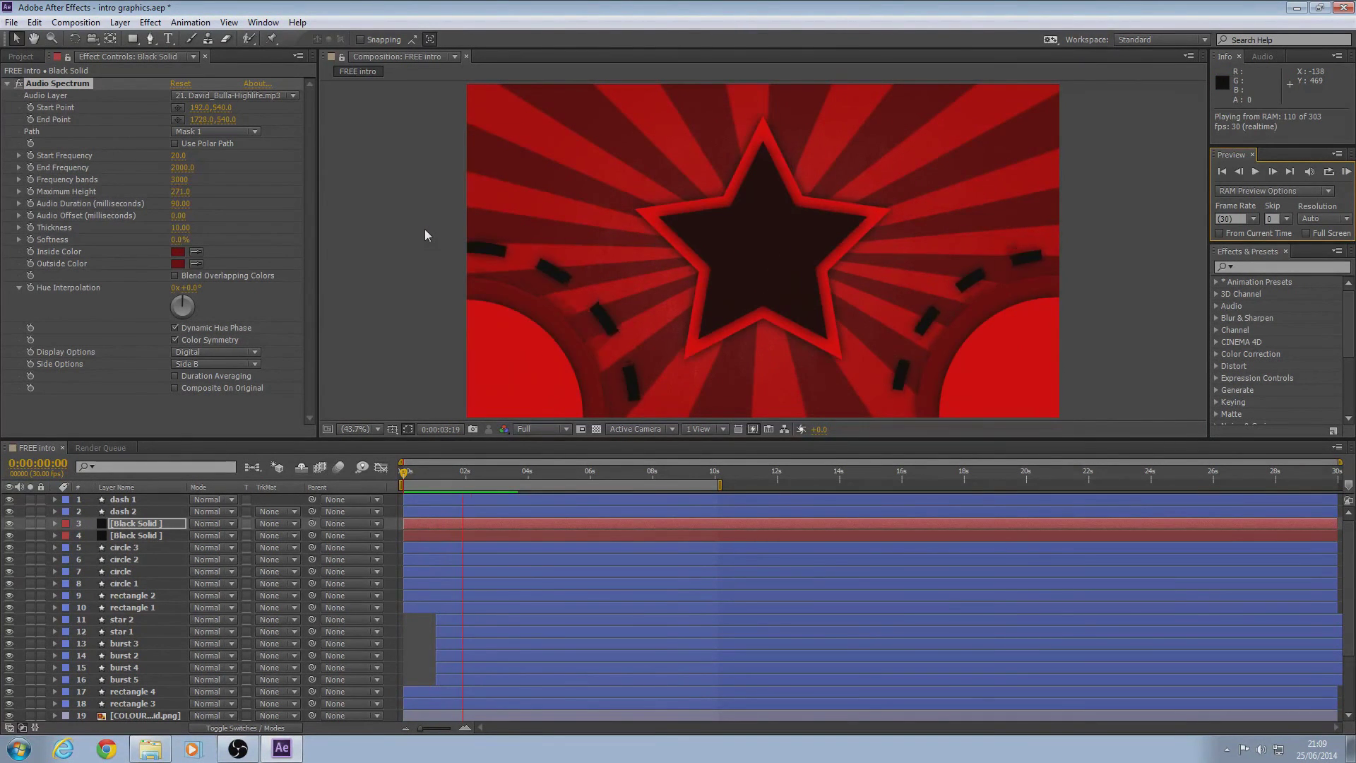
{"action": "key", "text": "space"}
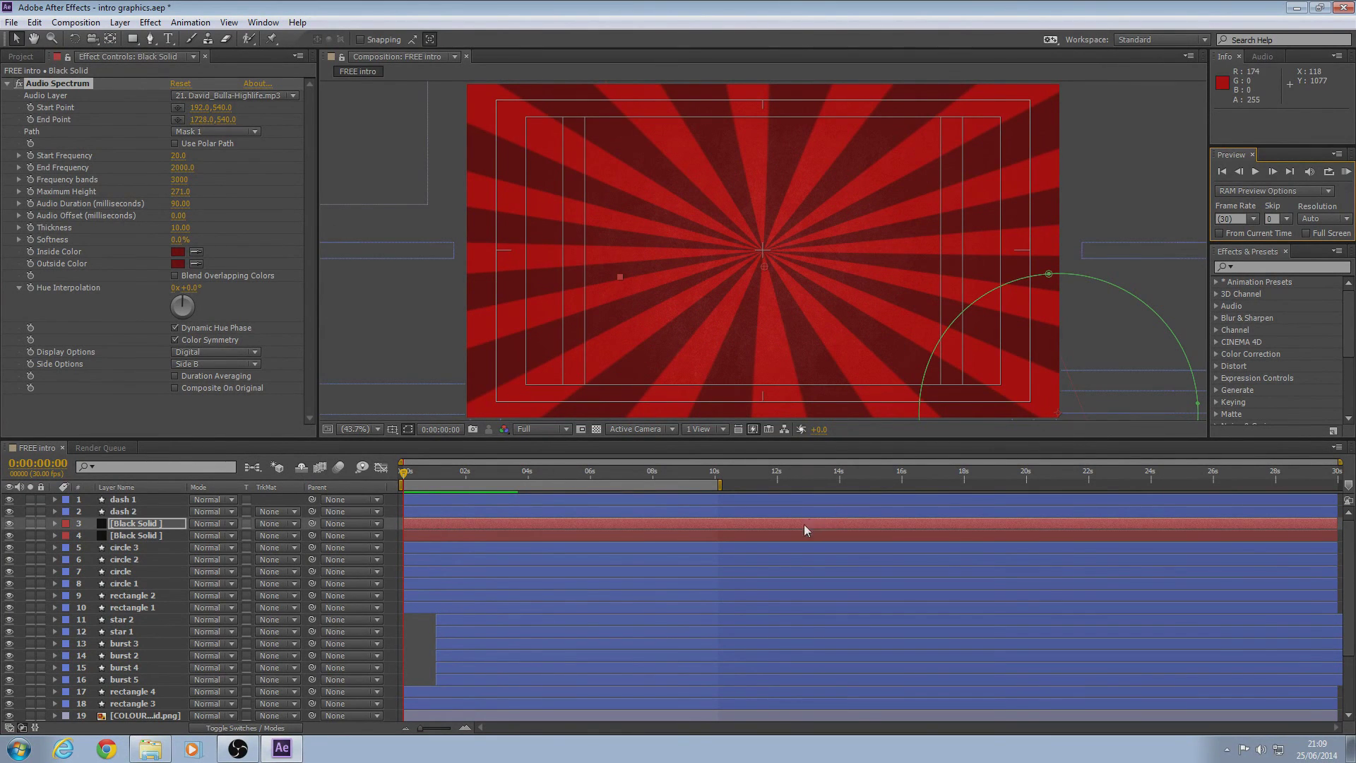
{"action": "left_click", "coordinate": [1298, 9]}
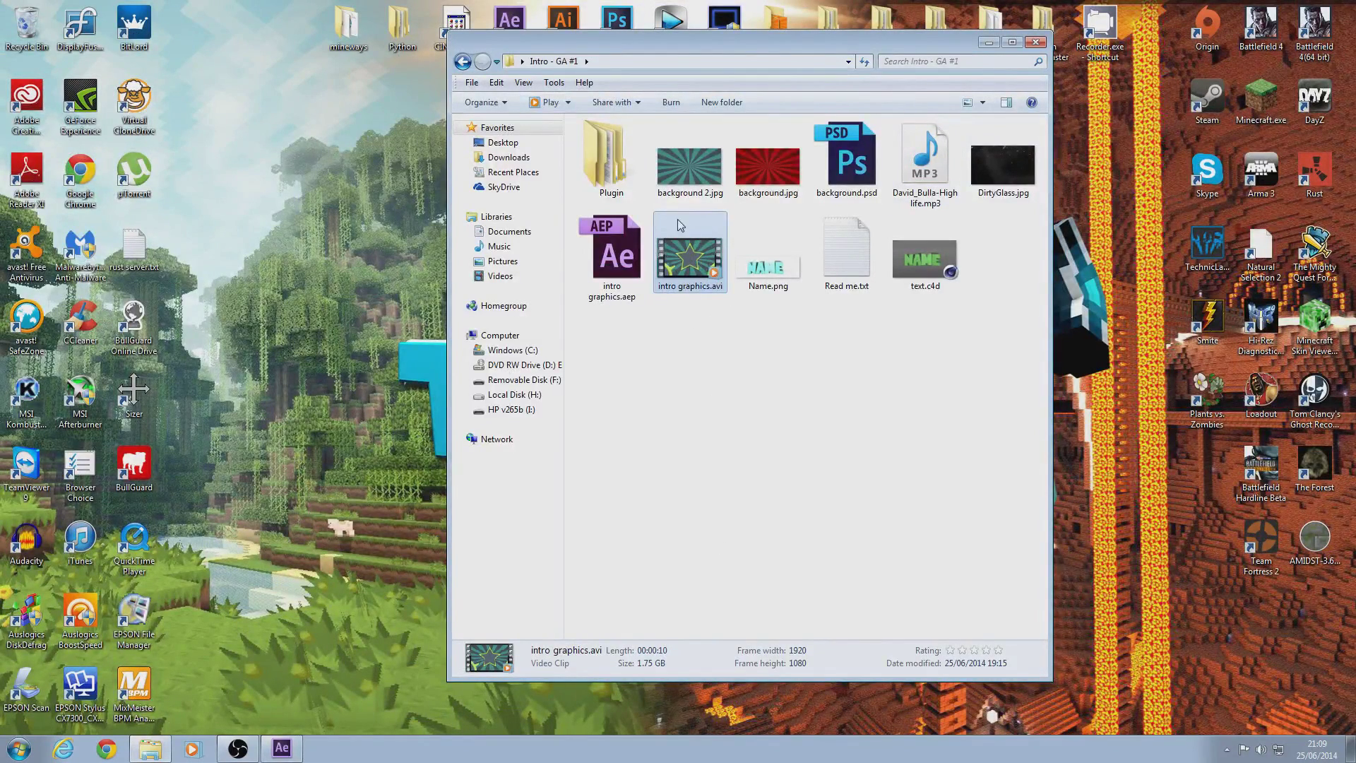
Step: Select and deselect Name.png in the Intro - GA #1 folder, briefly switching to After Effects
{"action": "left_click", "coordinate": [707, 354]}
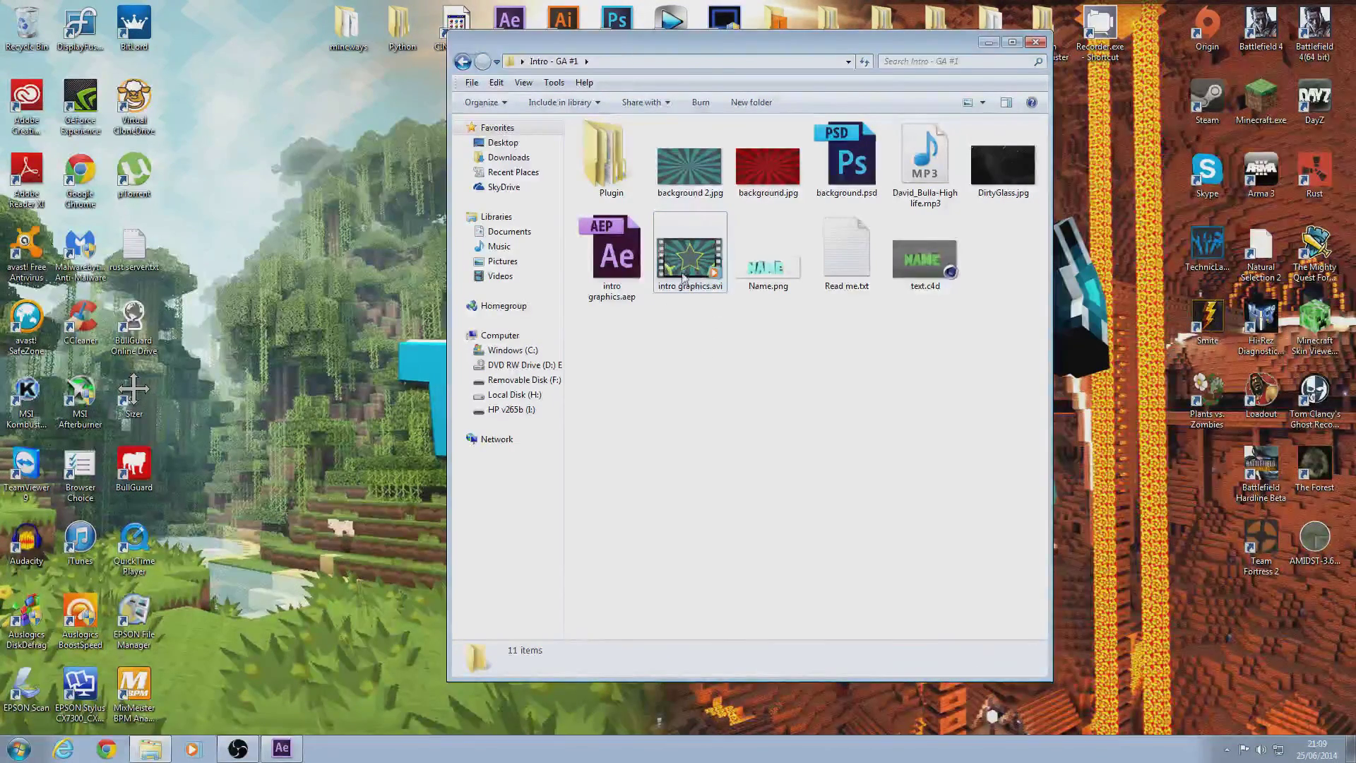
{"action": "left_click", "coordinate": [280, 747]}
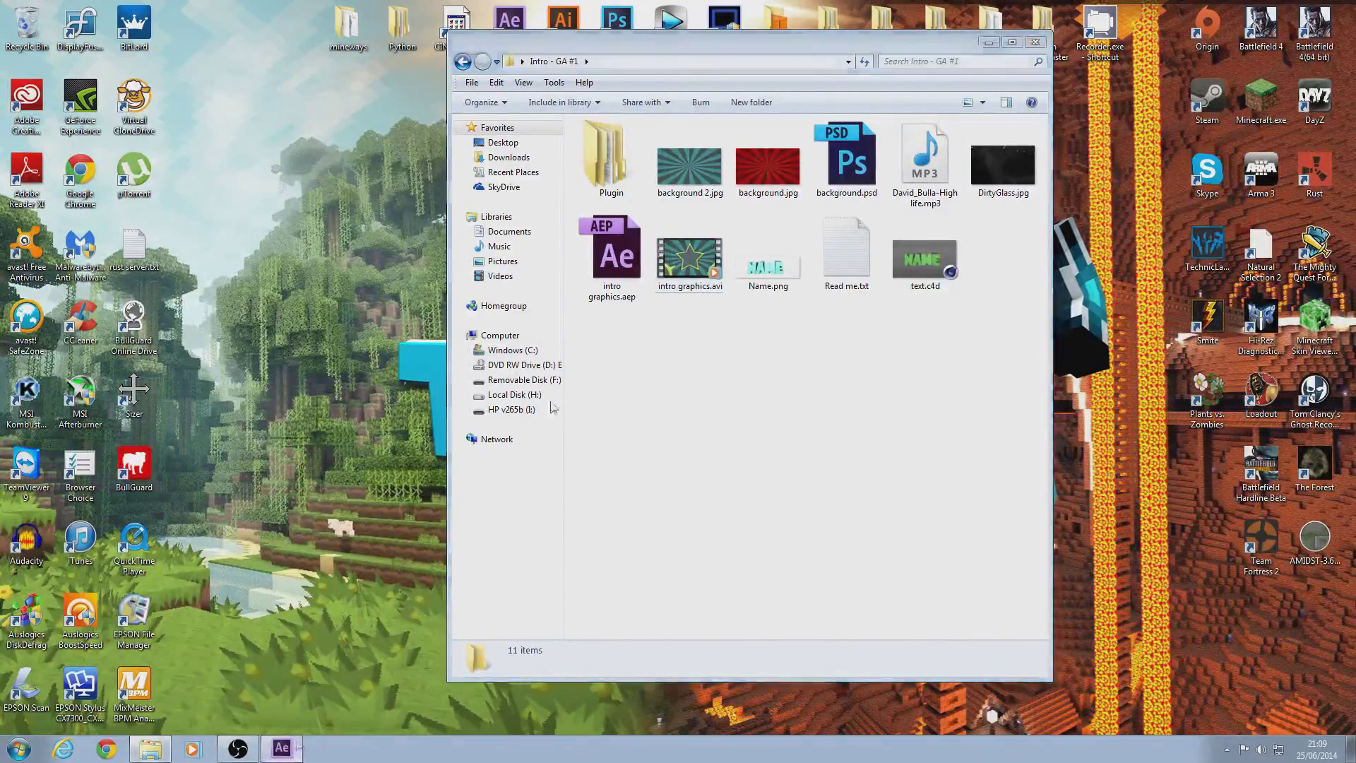
{"action": "left_click", "coordinate": [1297, 7]}
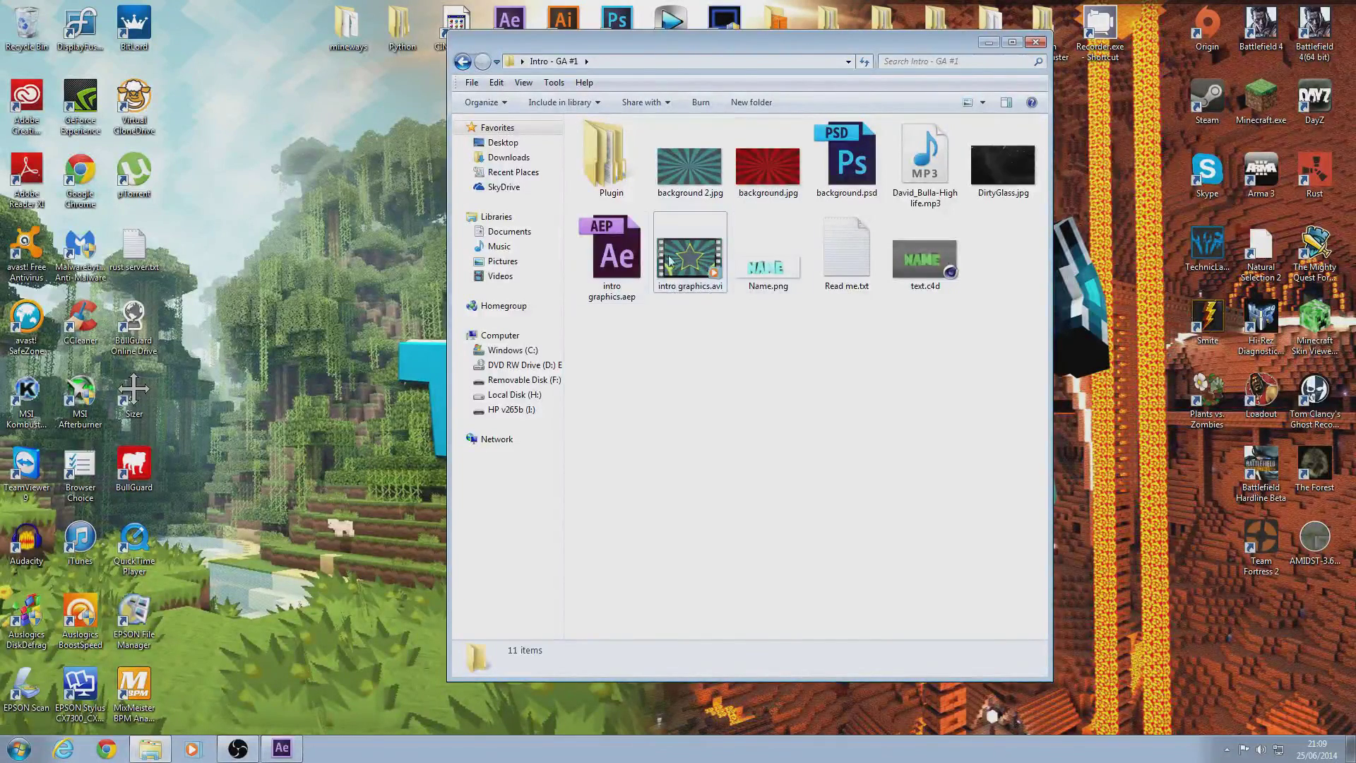
{"action": "left_click", "coordinate": [767, 268]}
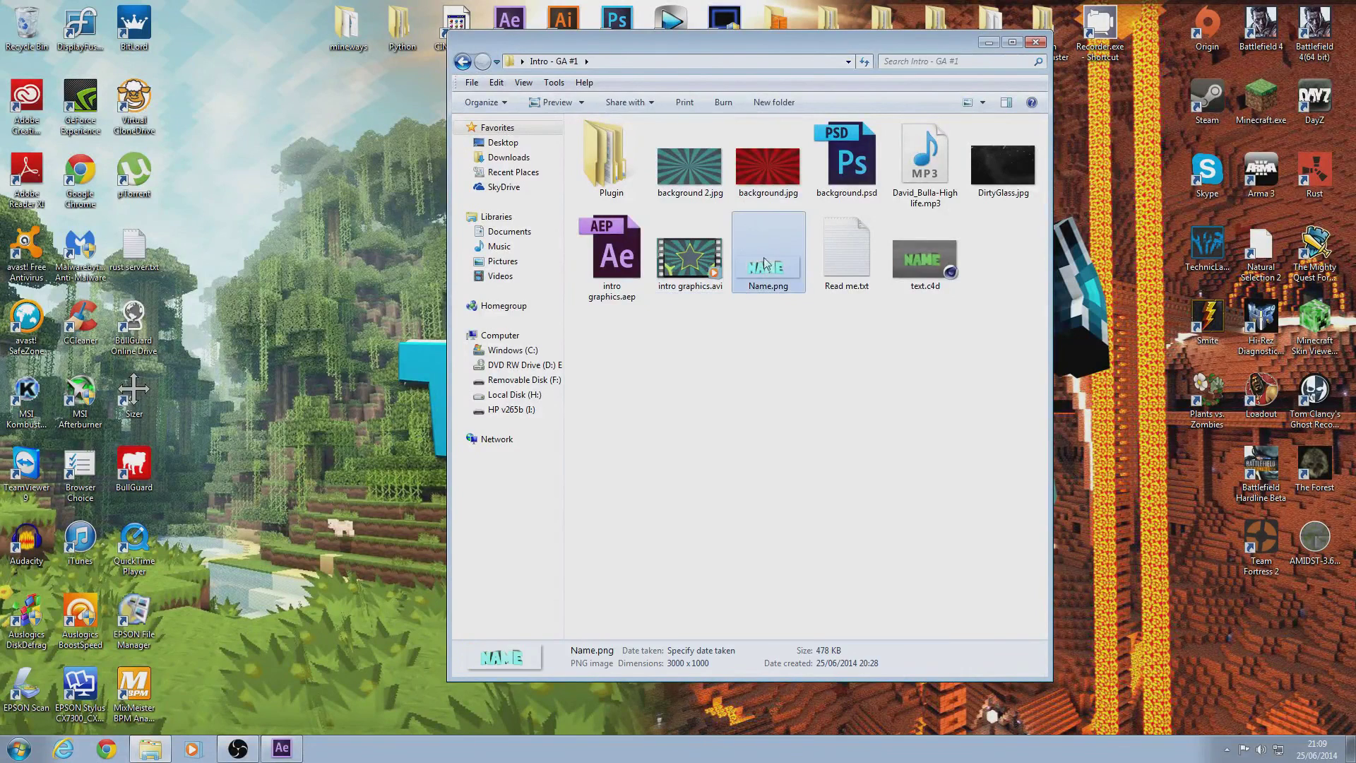
{"action": "left_click", "coordinate": [707, 355]}
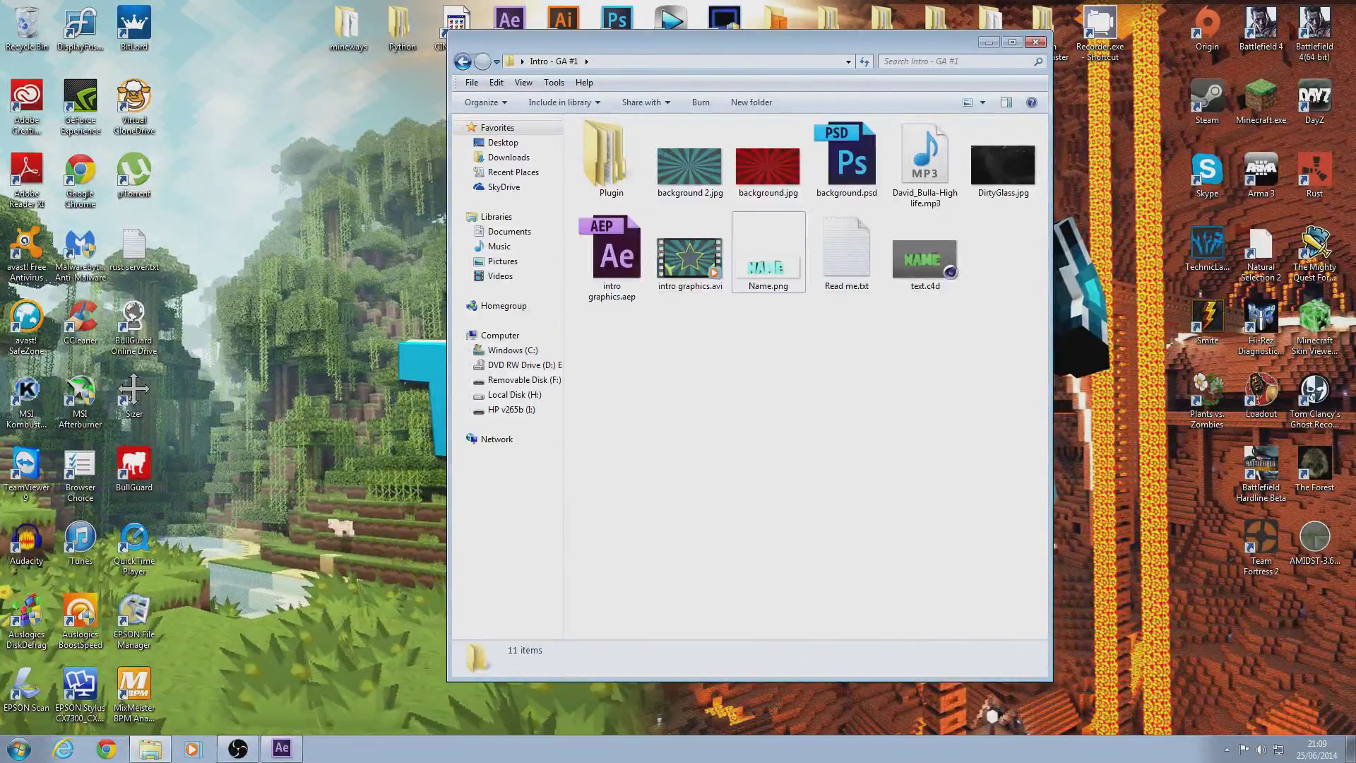
Step: Return from After Effects to the folder and drag its window up and to the left
{"action": "left_click", "coordinate": [282, 749]}
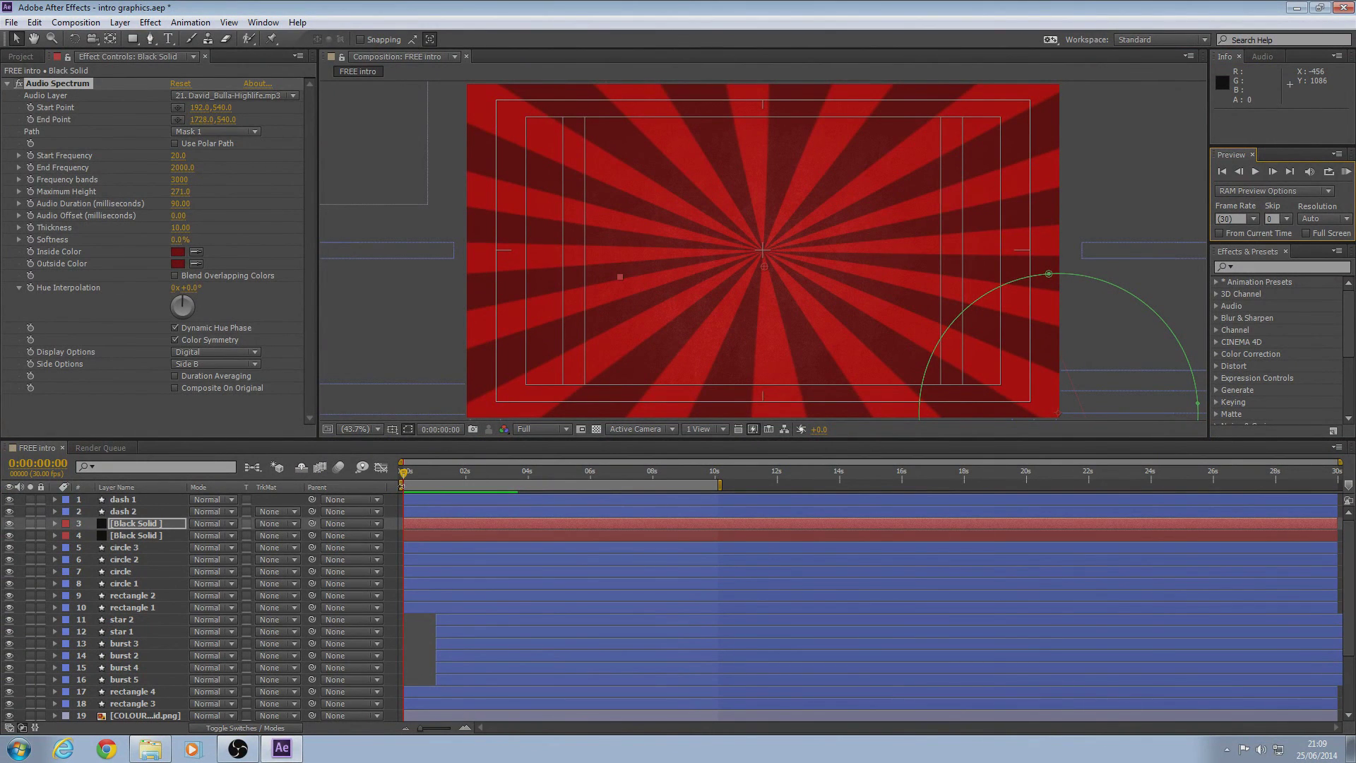
{"action": "key", "text": "alt+Tab"}
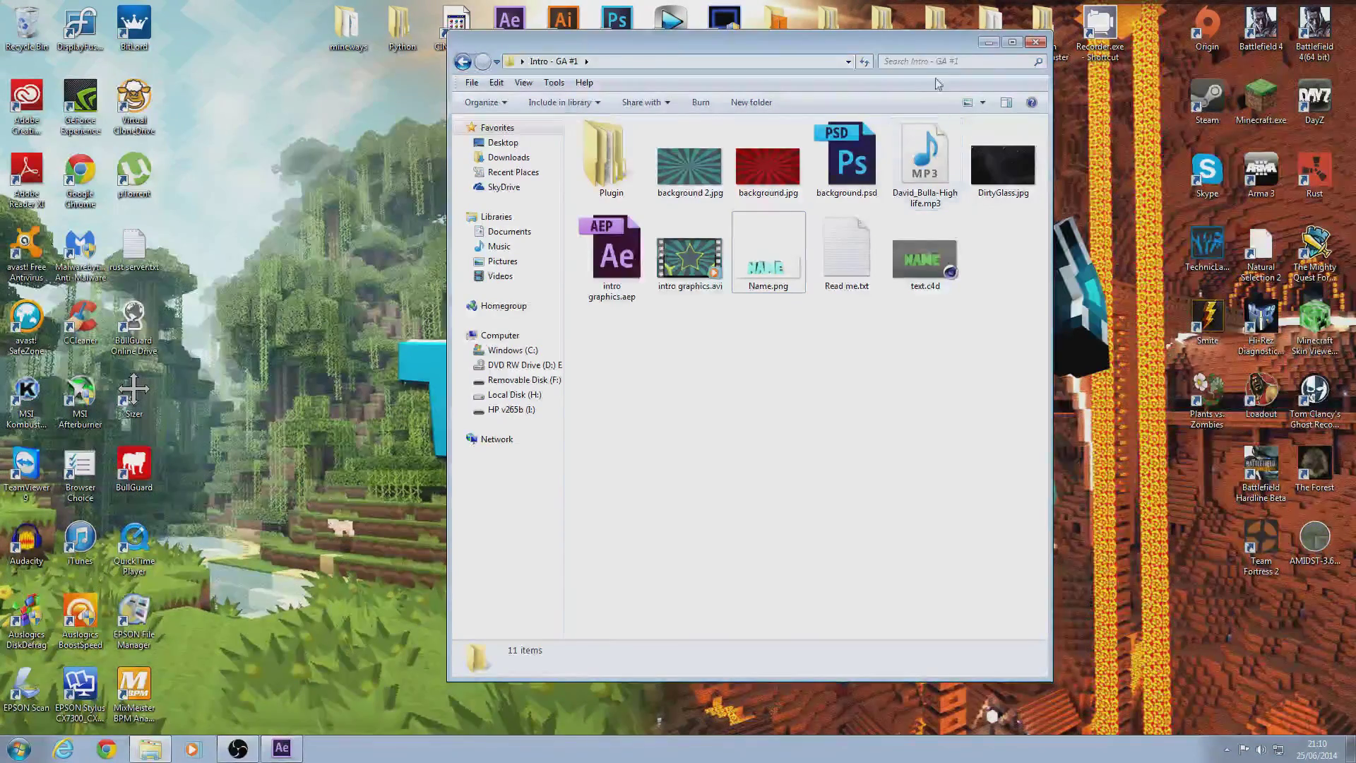
{"action": "left_click_drag", "start_coordinate": [926, 46], "coordinate": [806, 35]}
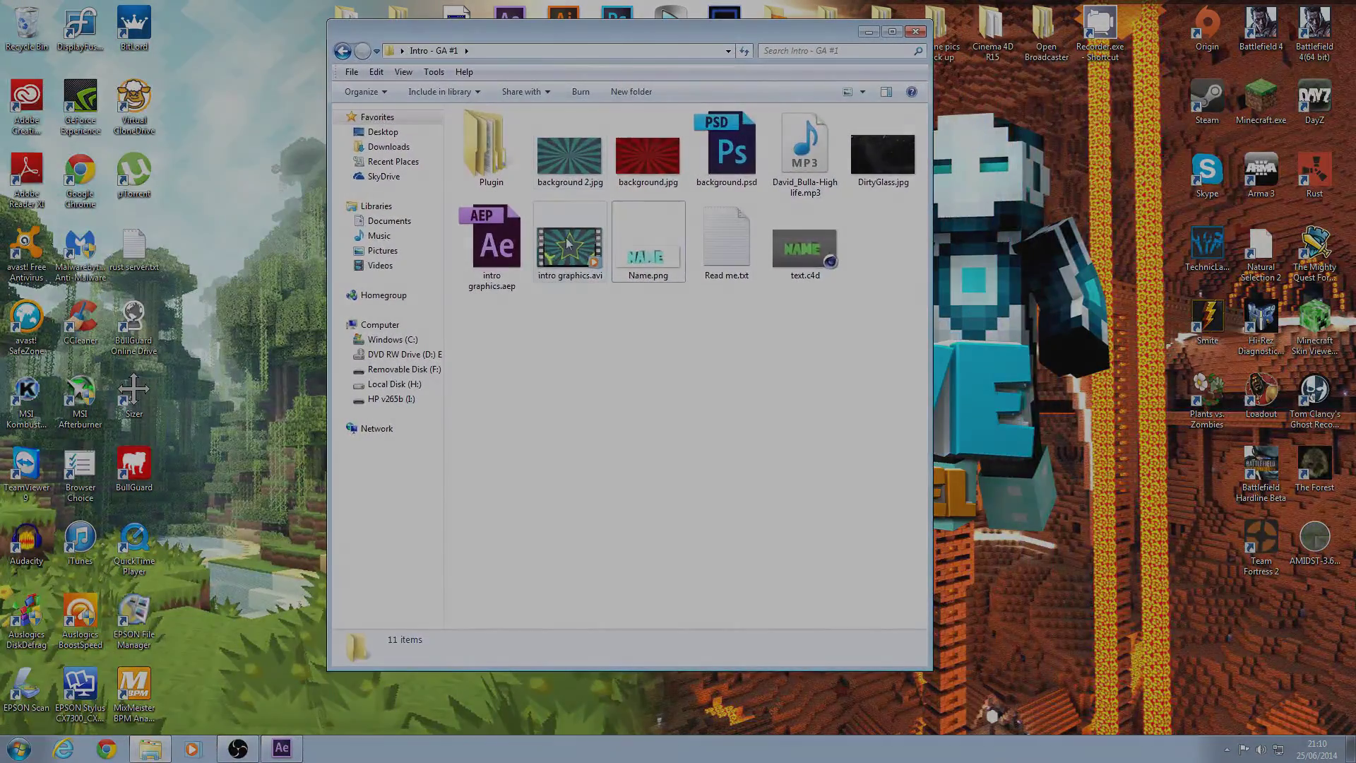